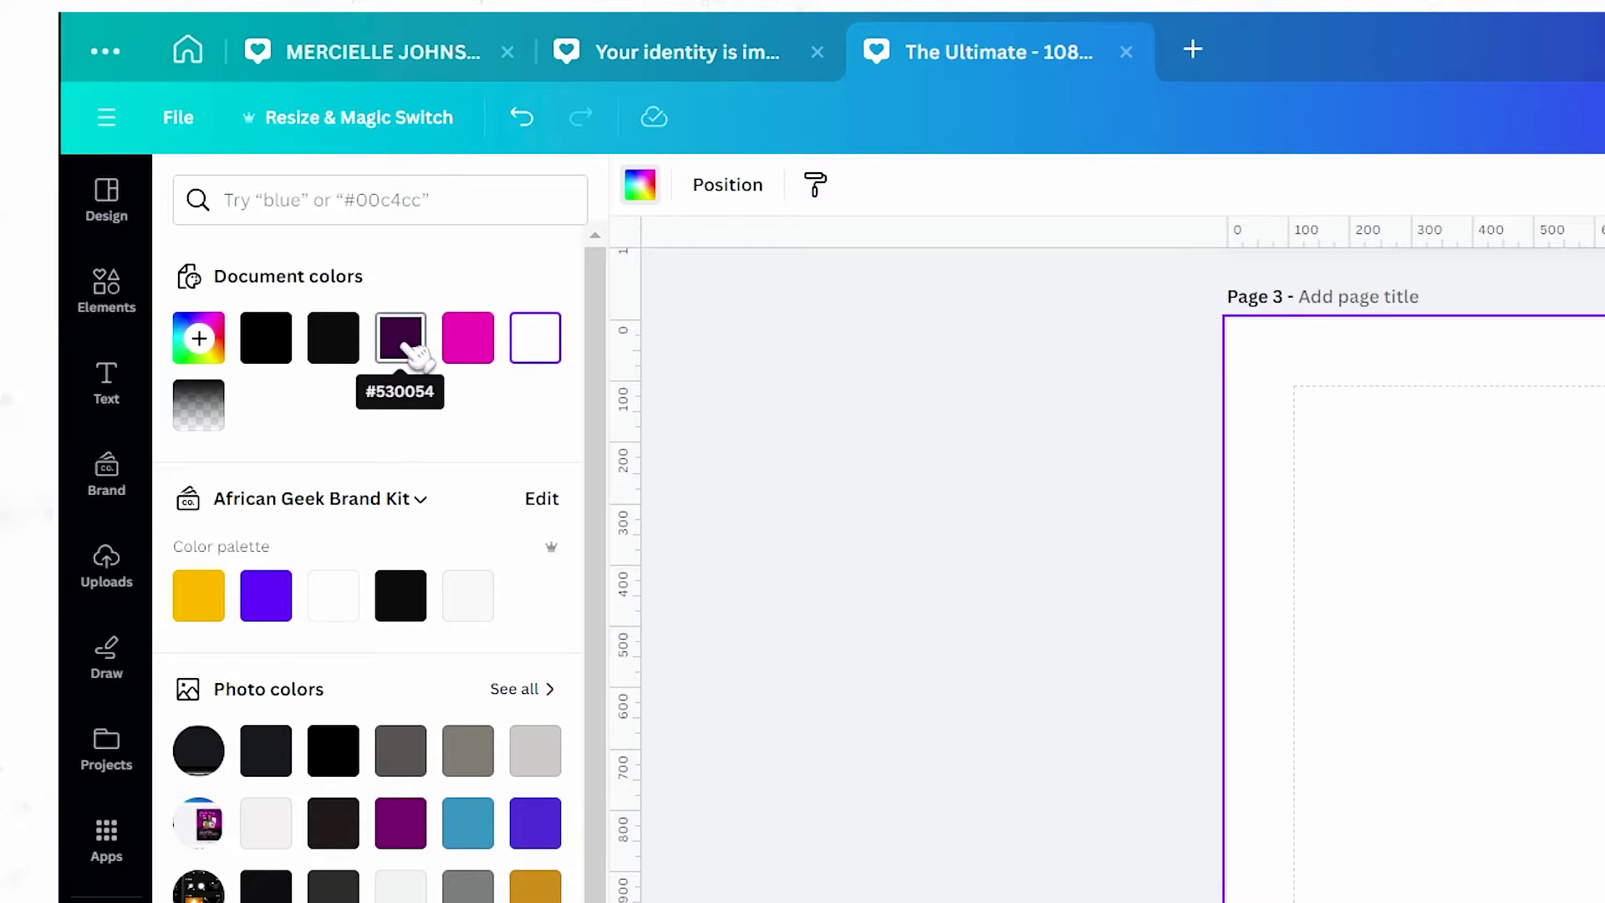
Step: Fill page 3's background with dark purple #530054 and place a rectangle about 1,241 px wide across the page's lower part
click(405, 345)
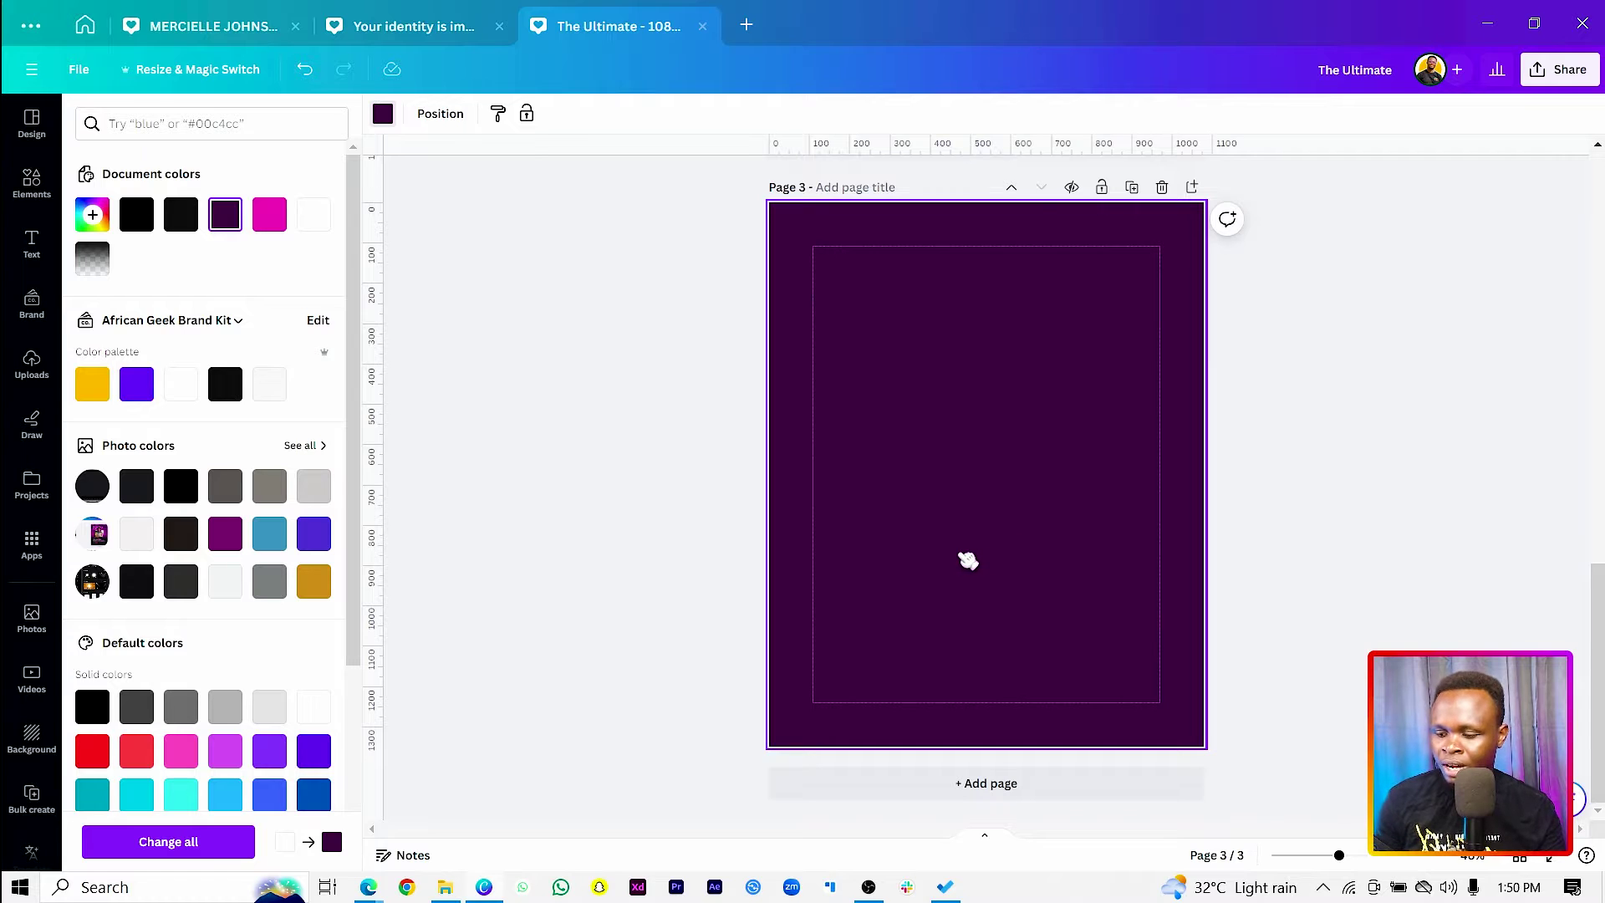
key(r)
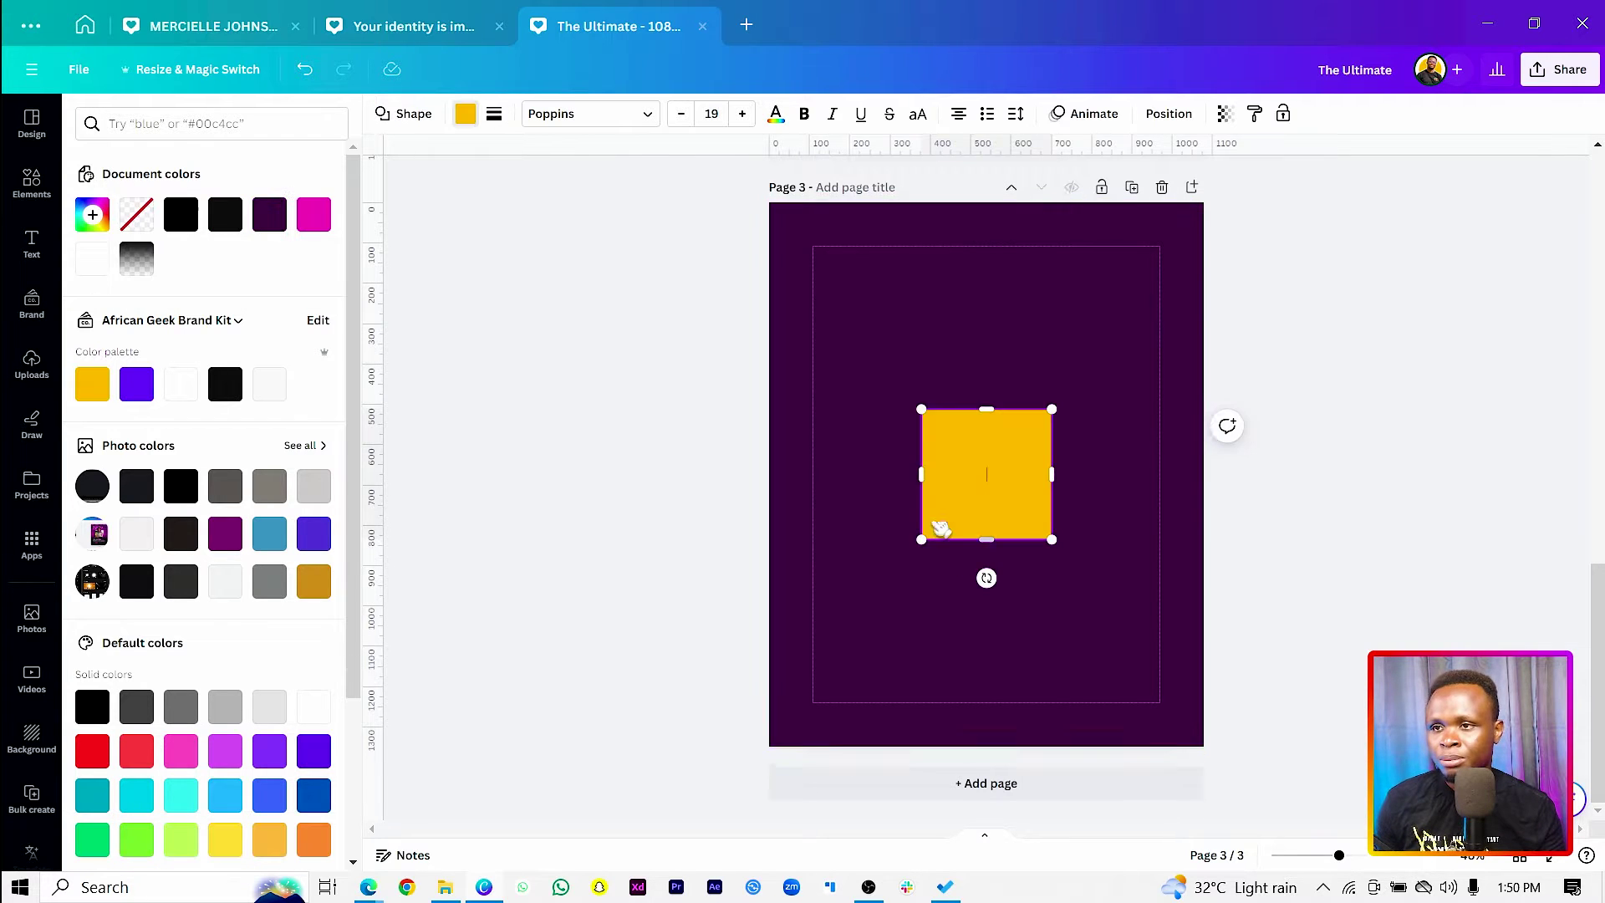
drag(919, 475, 735, 470)
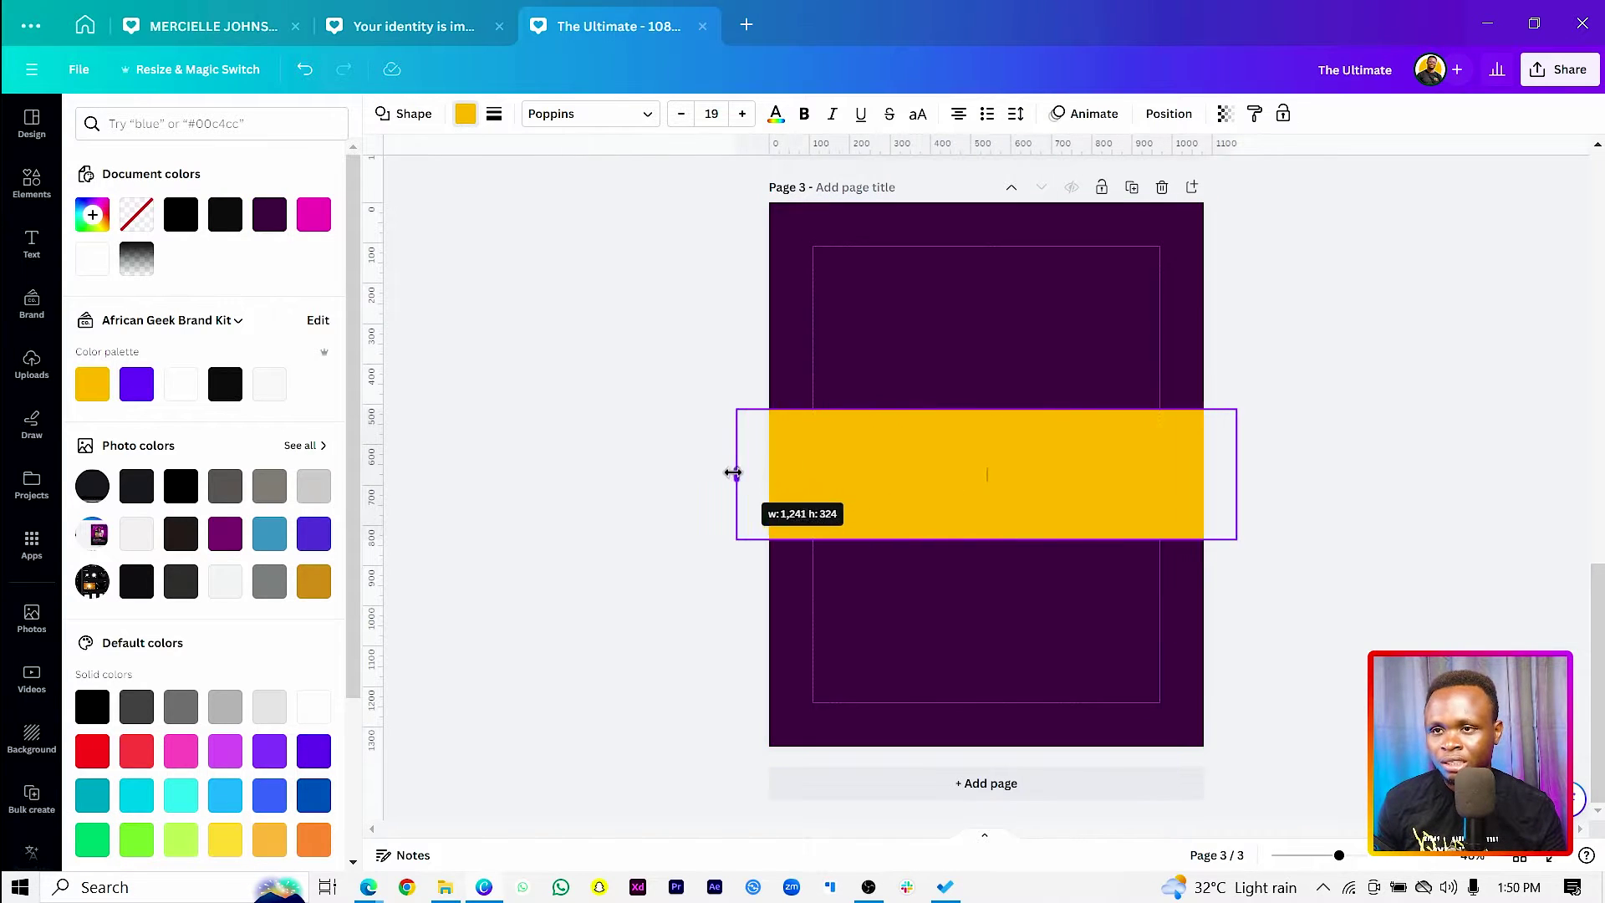
drag(891, 541, 897, 599)
drag(945, 529, 938, 694)
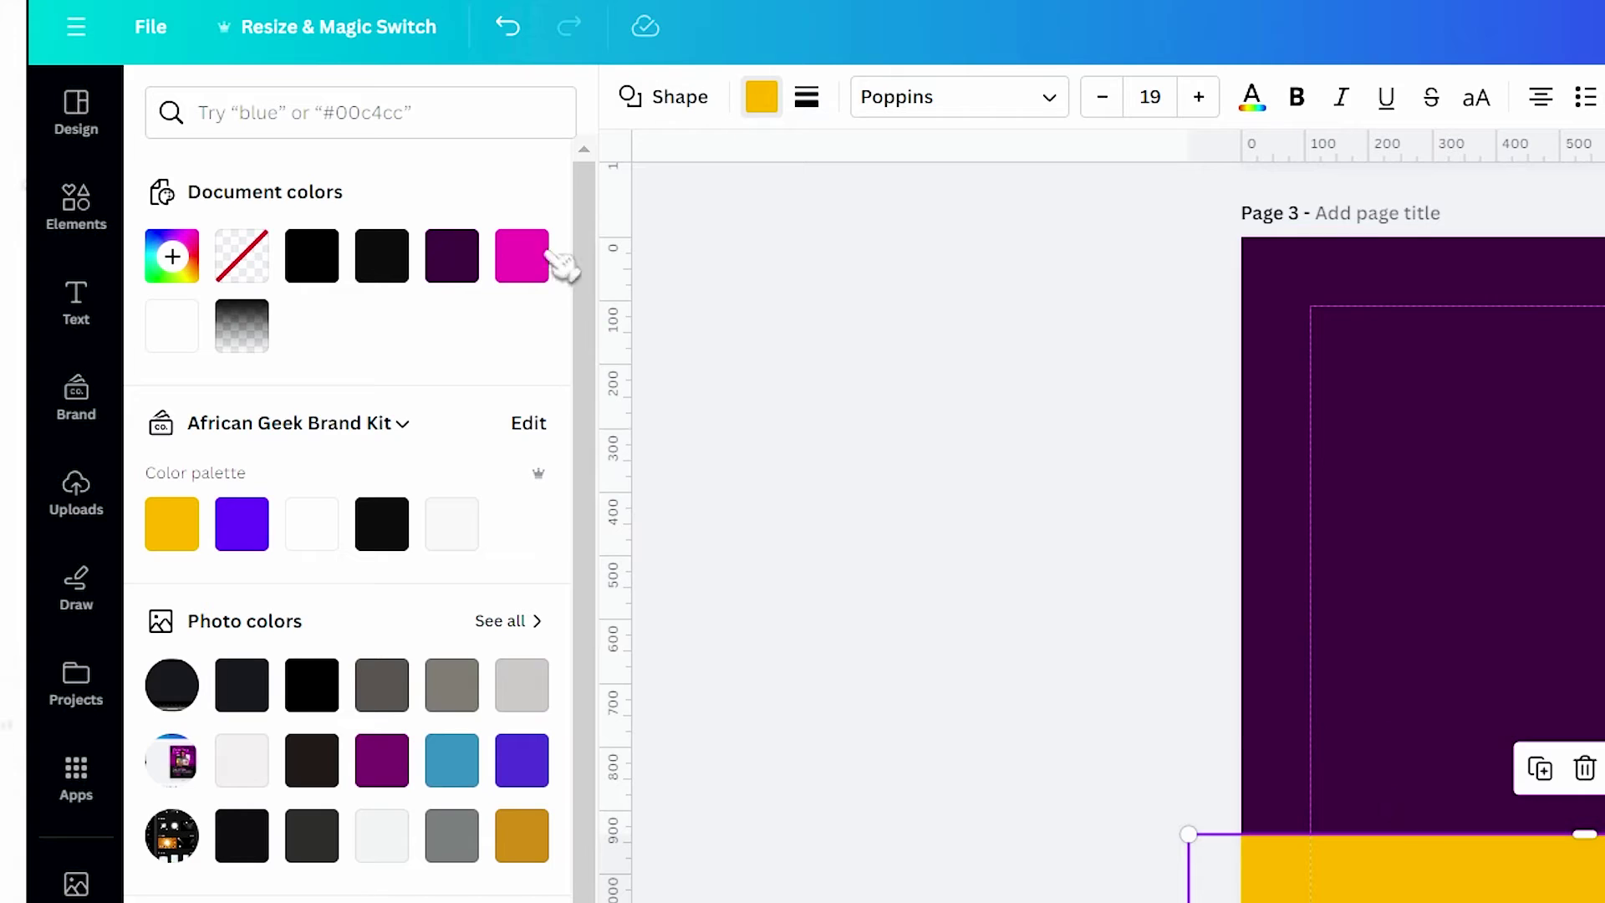
Step: Recolor the rectangle across the lower part of page 3 to near-black #202020
click(173, 256)
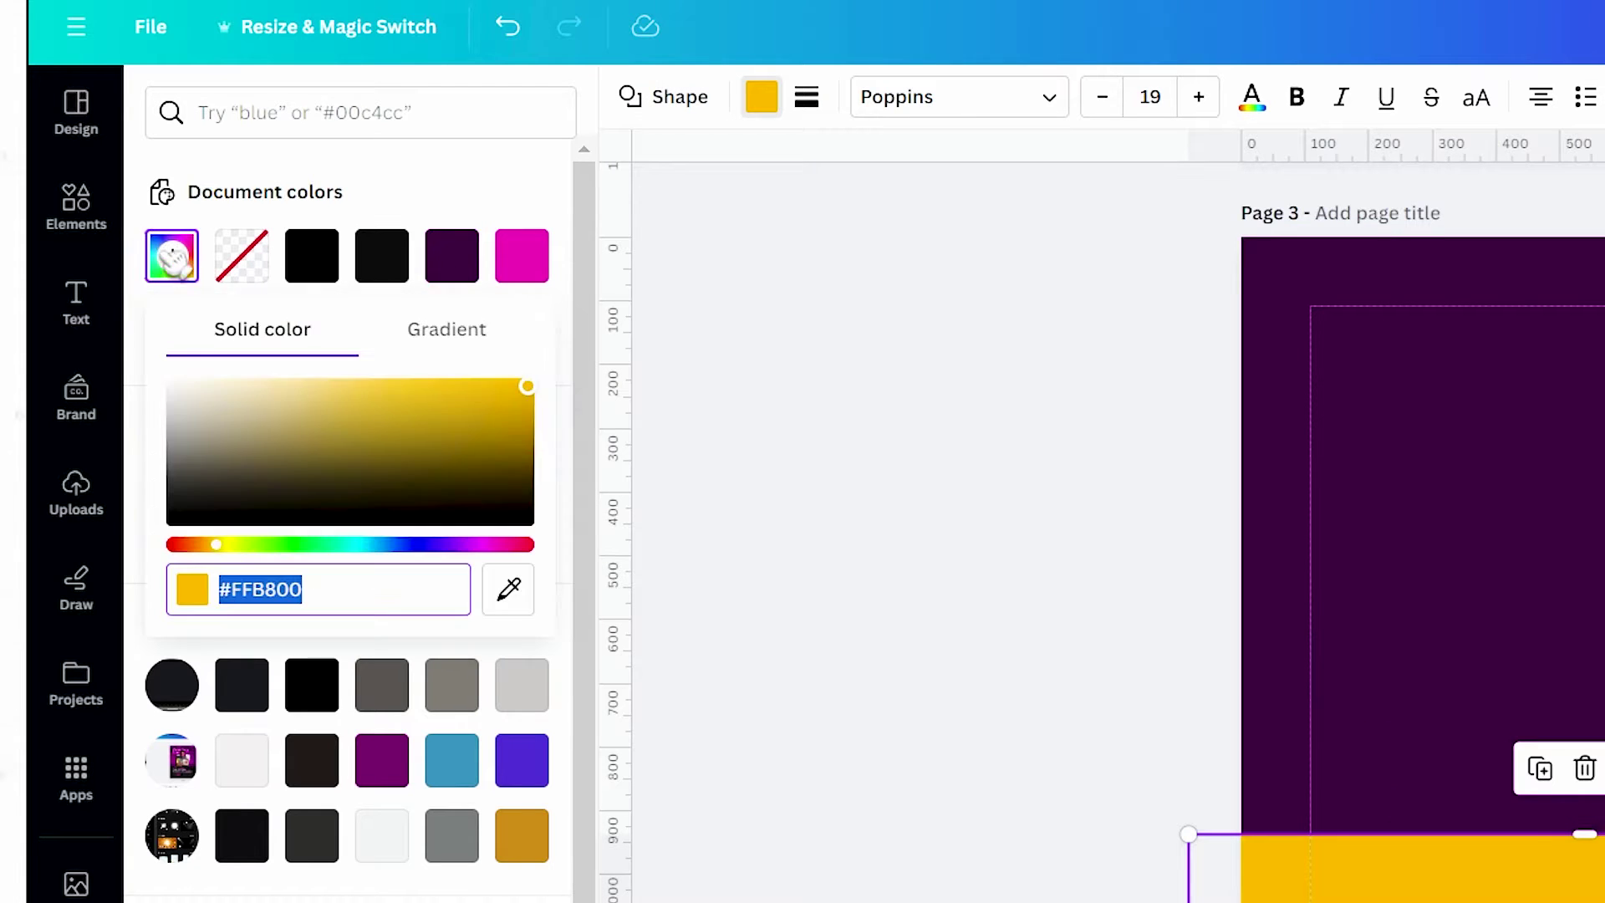
text(#CDC7B7)
drag(205, 407, 121, 516)
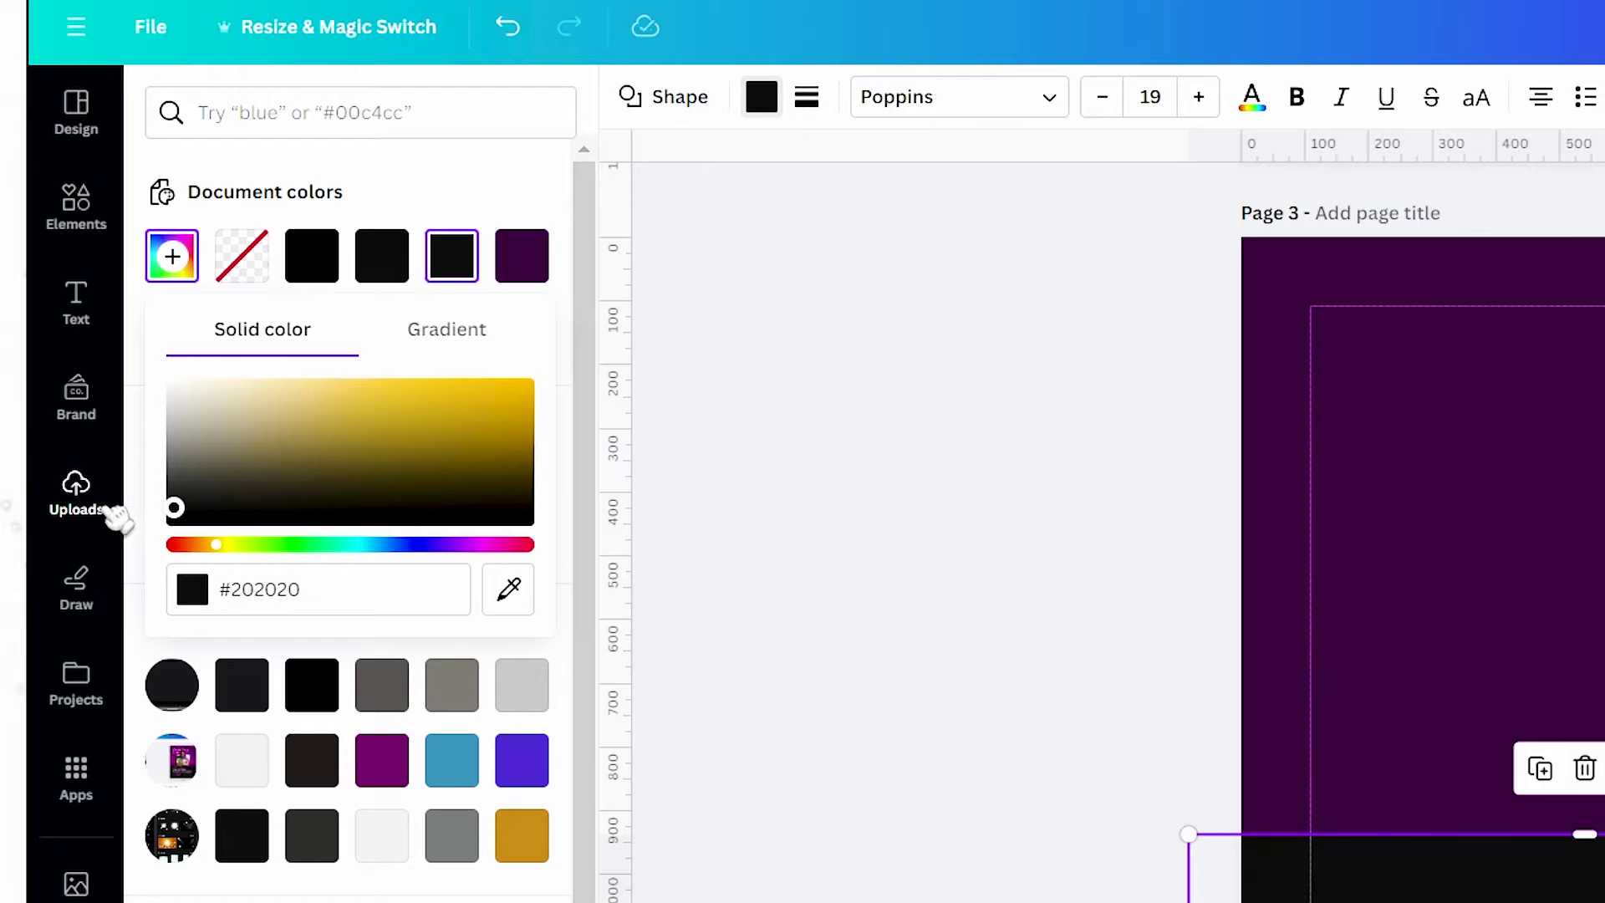
click(1315, 723)
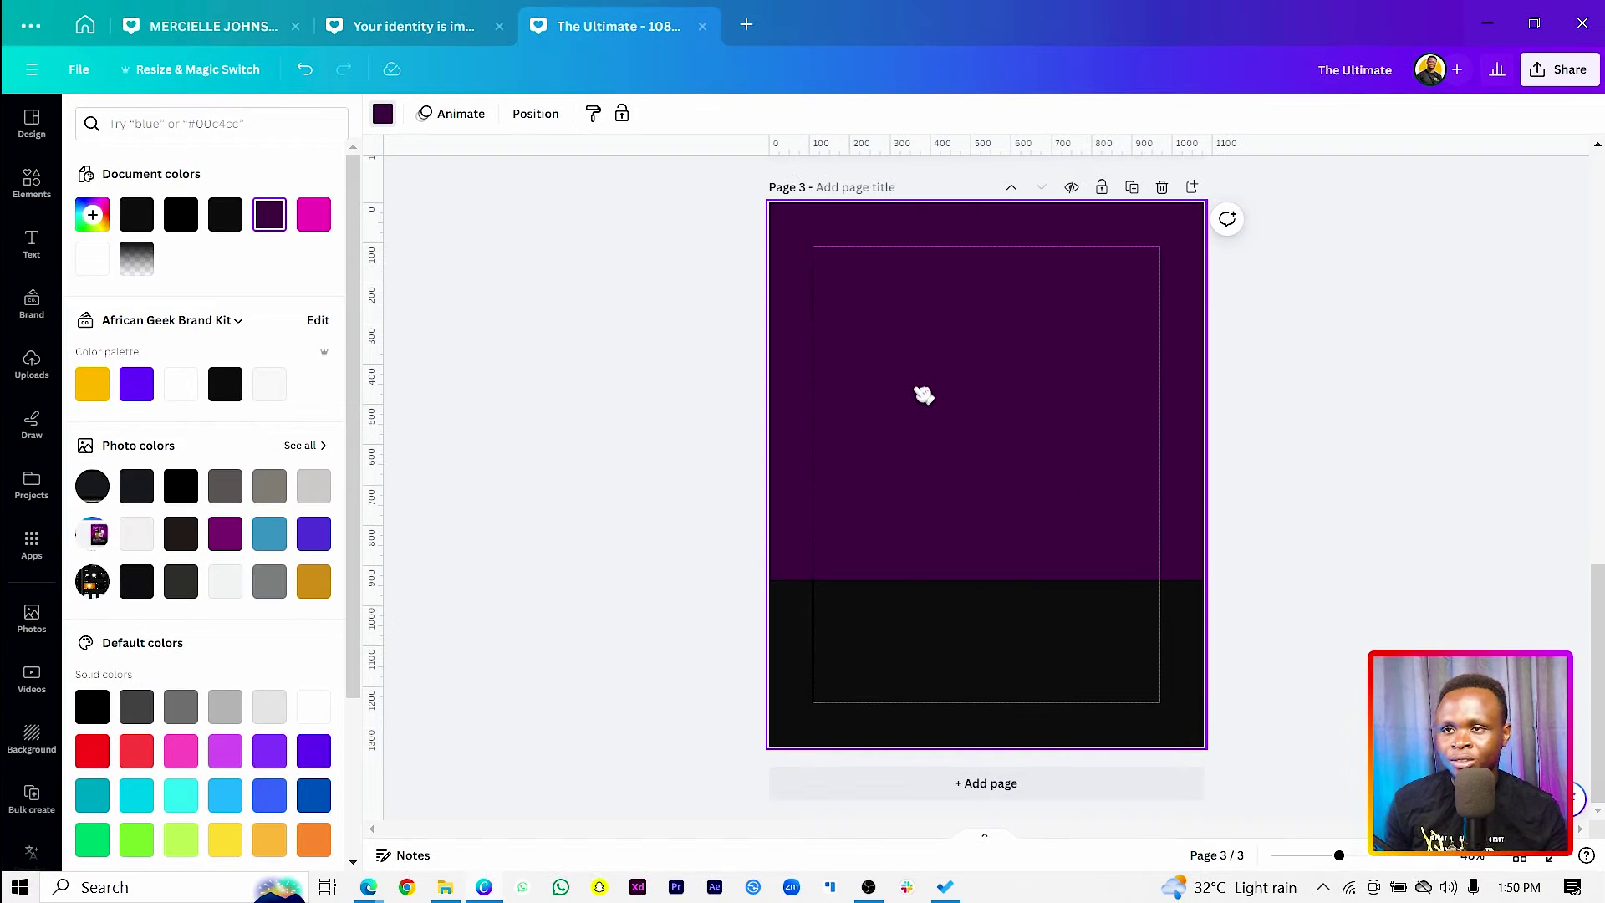
Step: Search the elements library for LAPTOP and add the front-facing laptop photo with a blank dark display to page 3
click(19, 180)
click(193, 124)
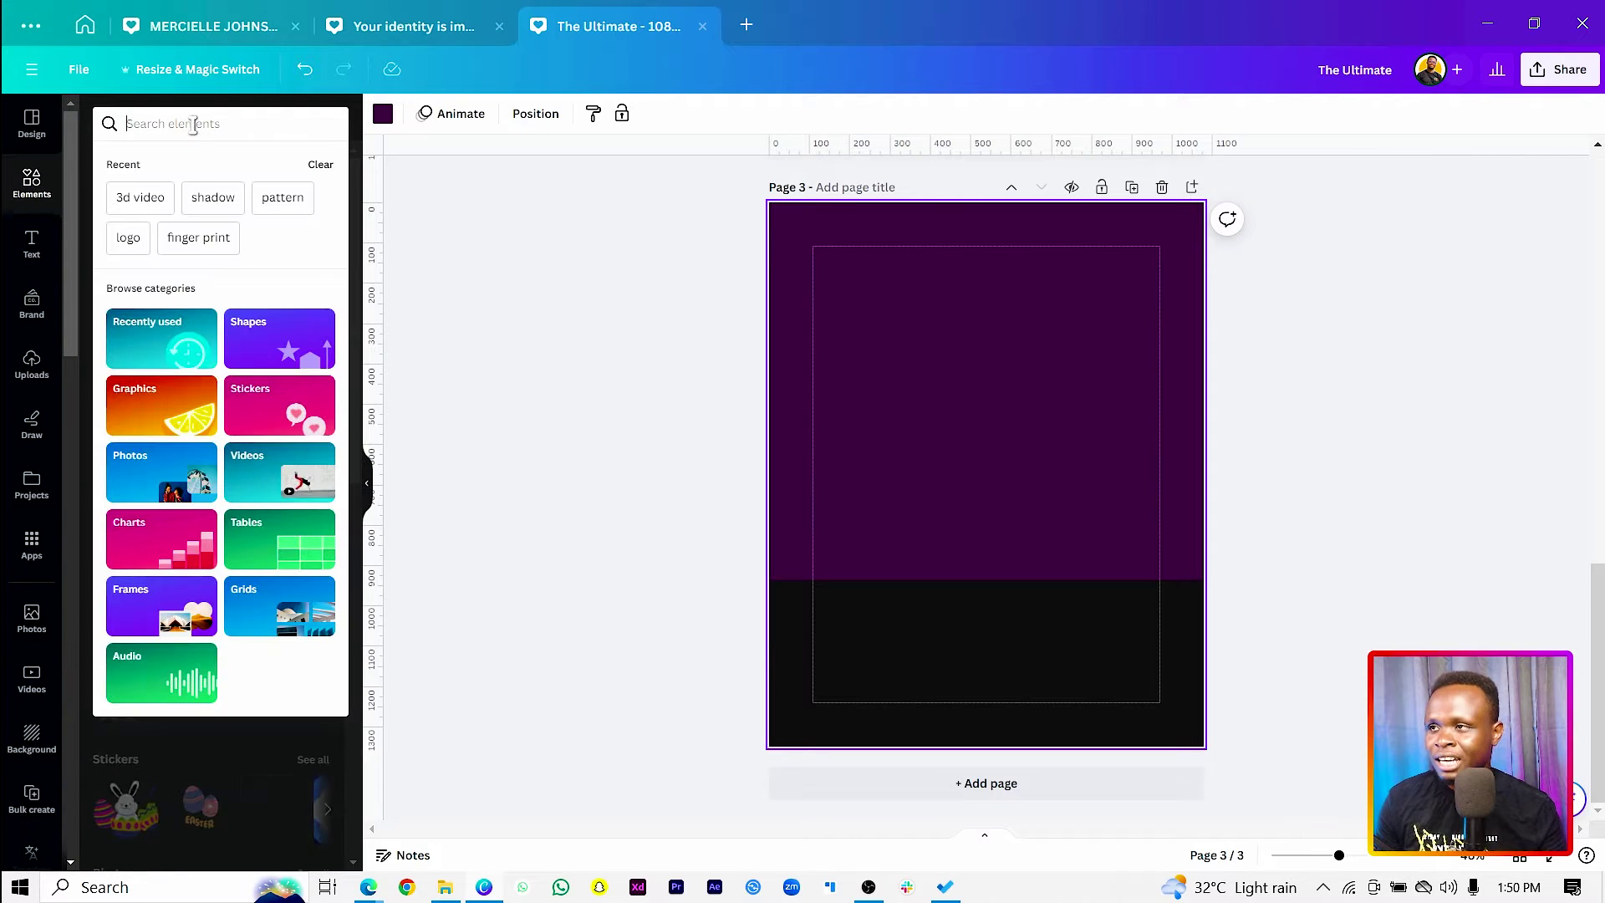
text(LAP)
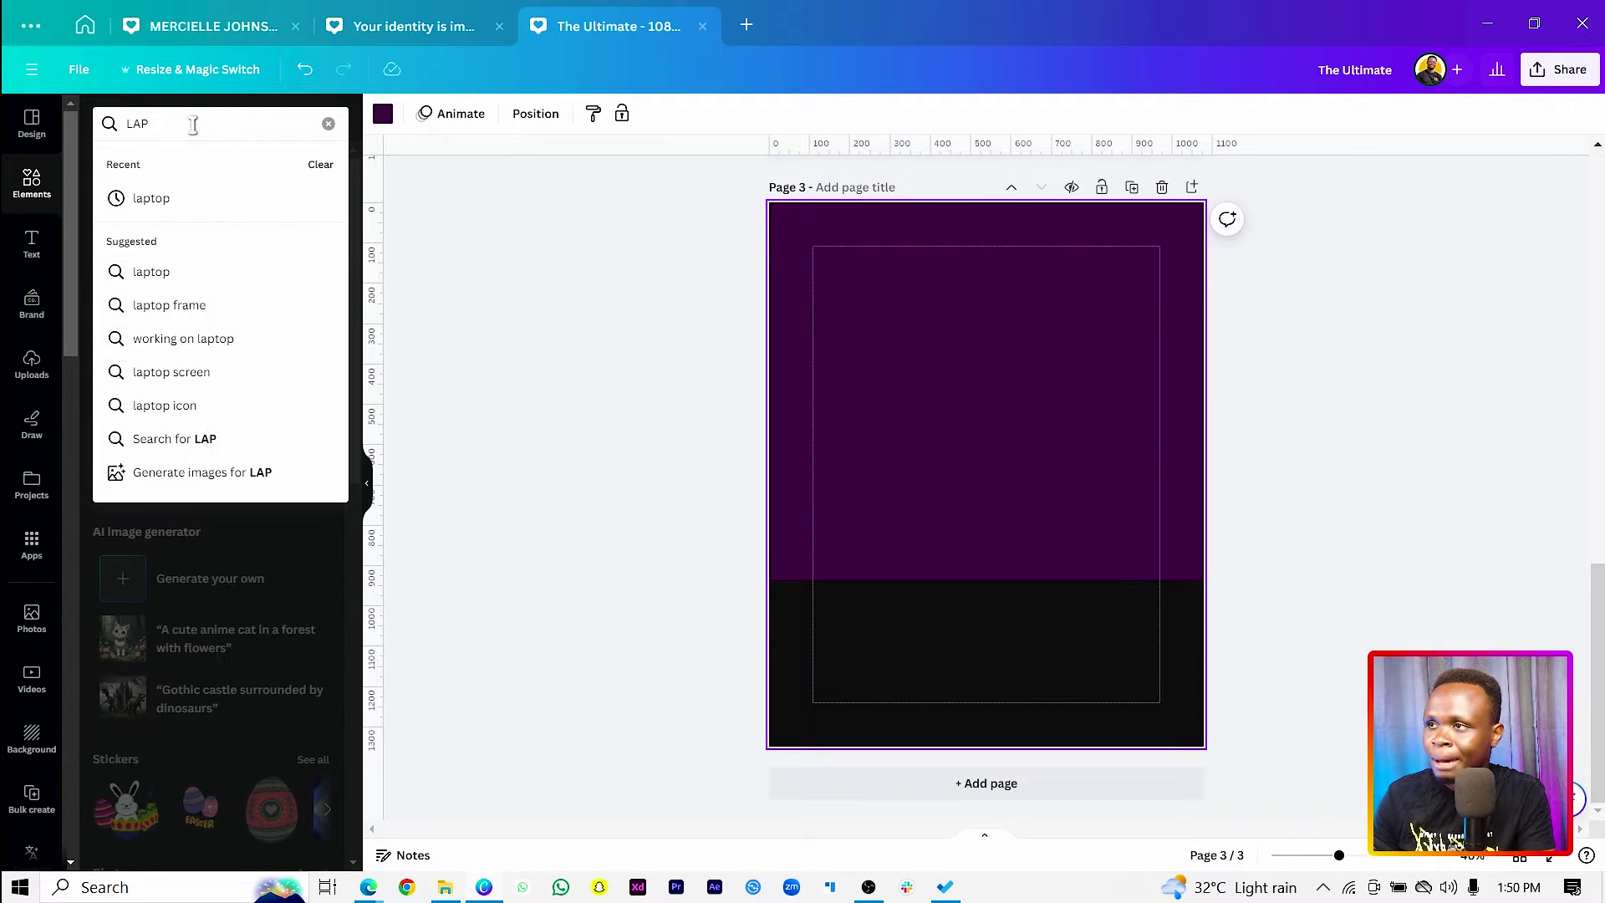
text(TOP)
key(Return)
key(Caps_Lock)
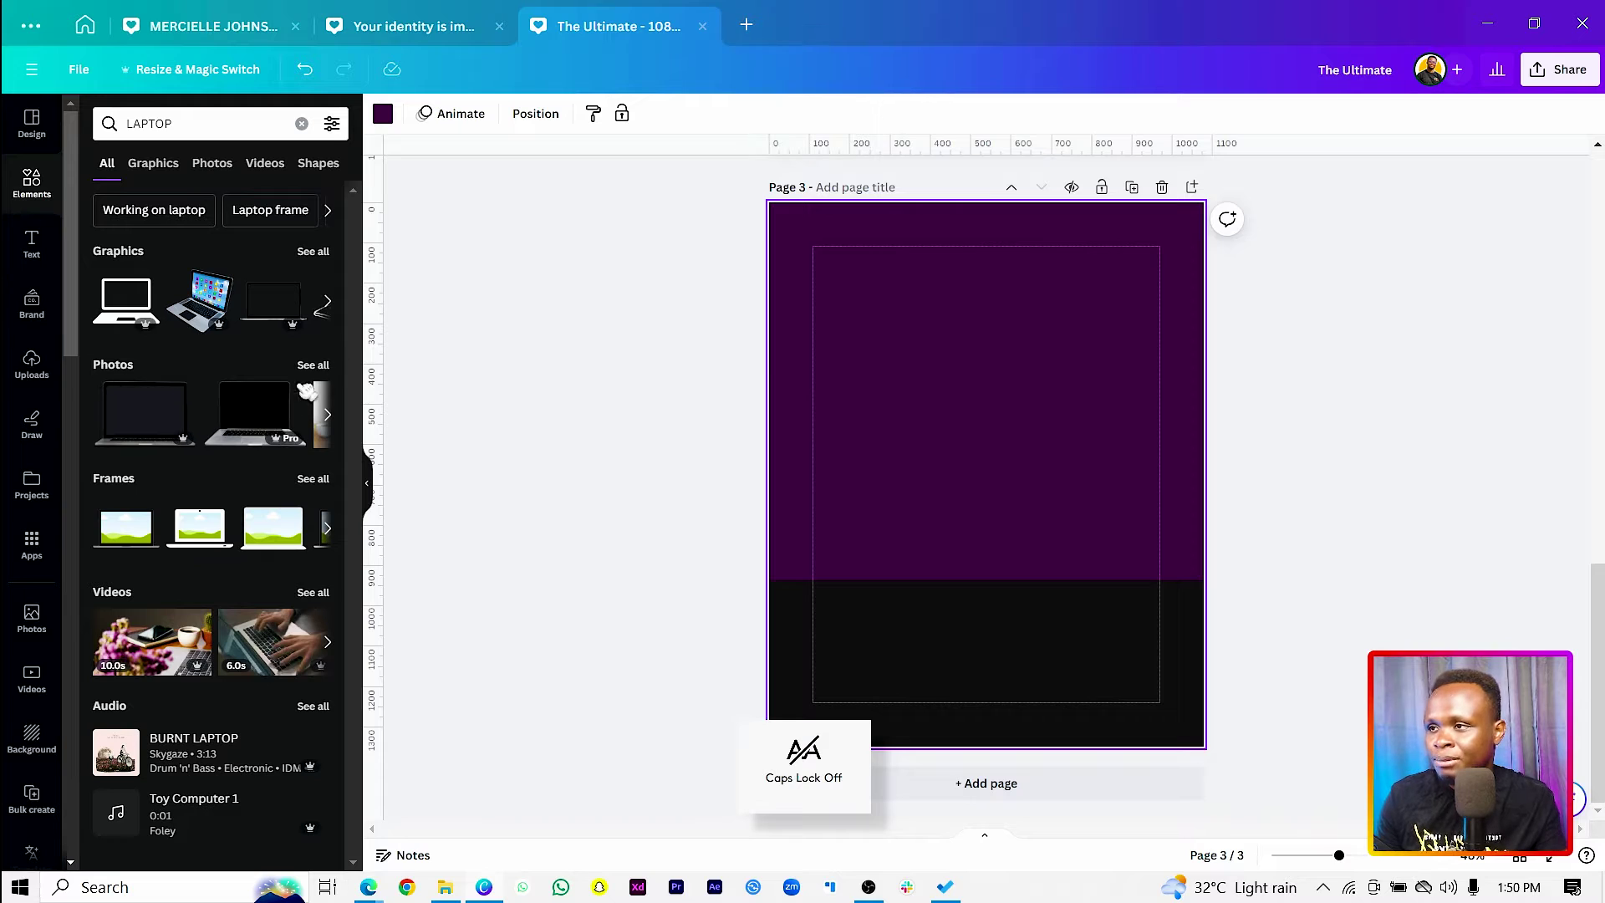
click(178, 409)
Step: Enlarge the laptop photo and center it horizontally on the page, with its base resting on the black rectangle
drag(917, 470, 928, 523)
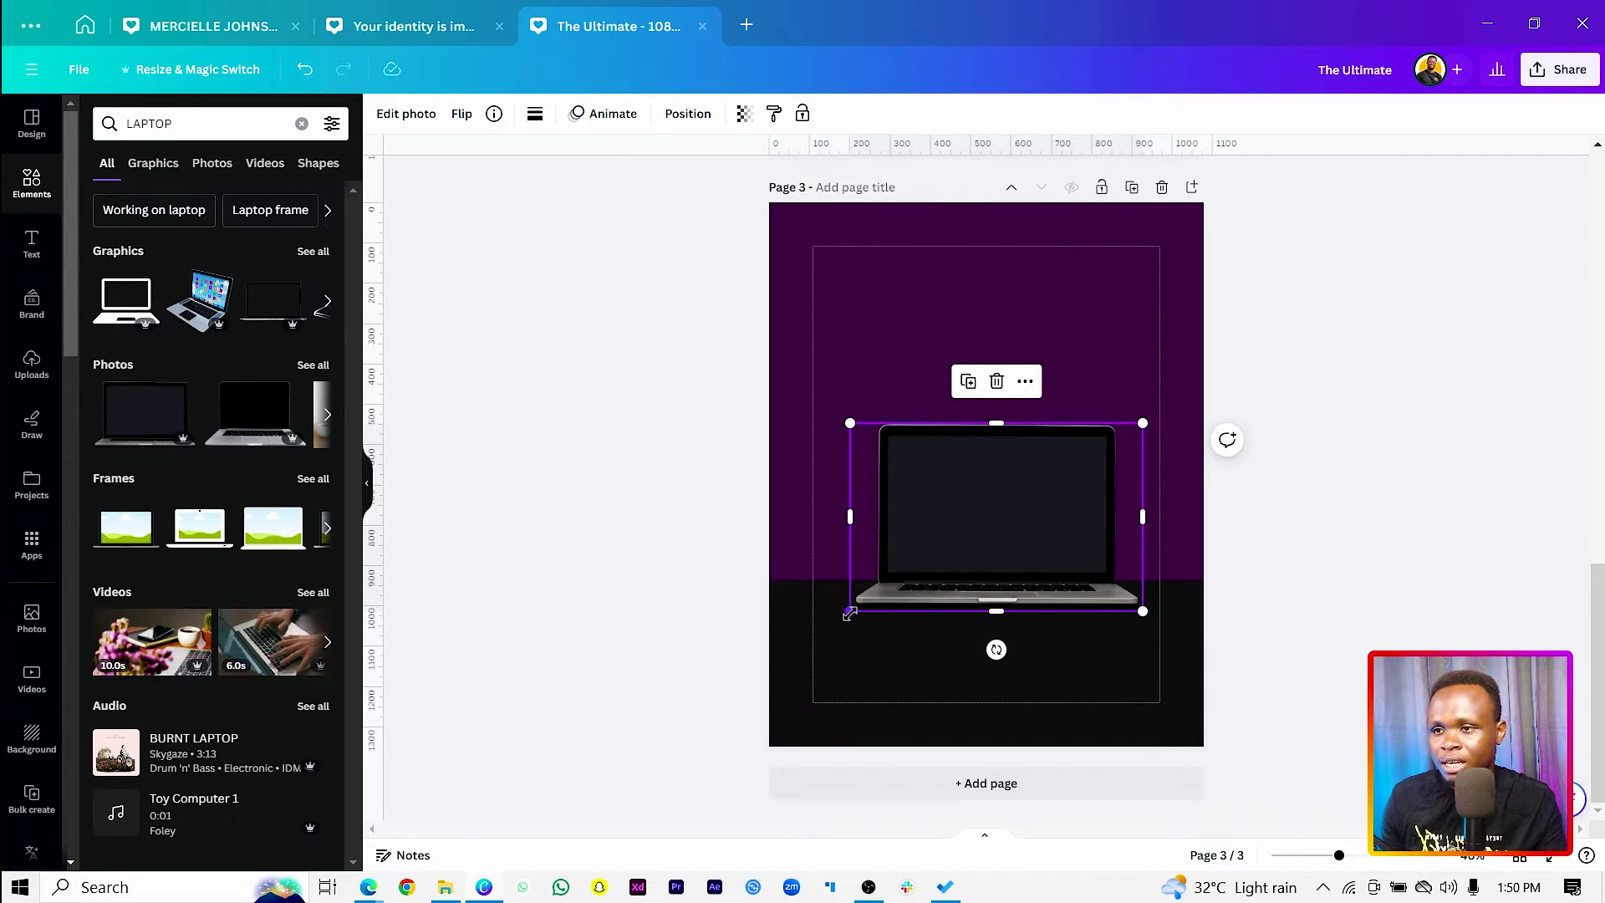
drag(846, 614, 924, 548)
click(738, 584)
click(923, 553)
click(691, 530)
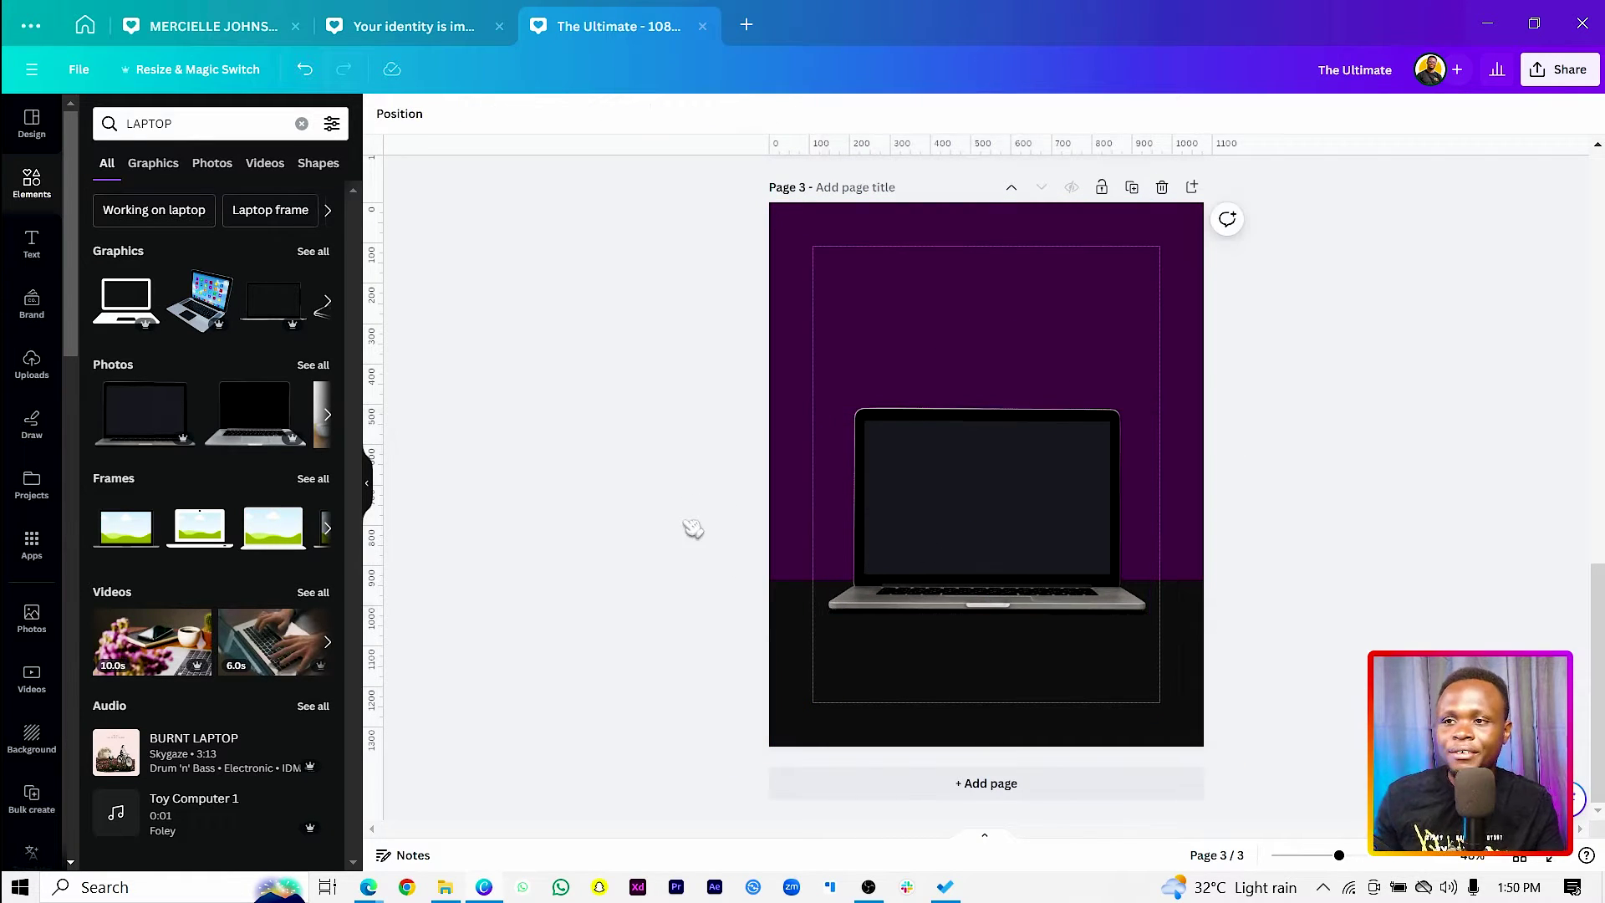
Step: Add the uploaded screenshot of the Canva editor with the Coming Soon flyer over the laptop's display
click(994, 699)
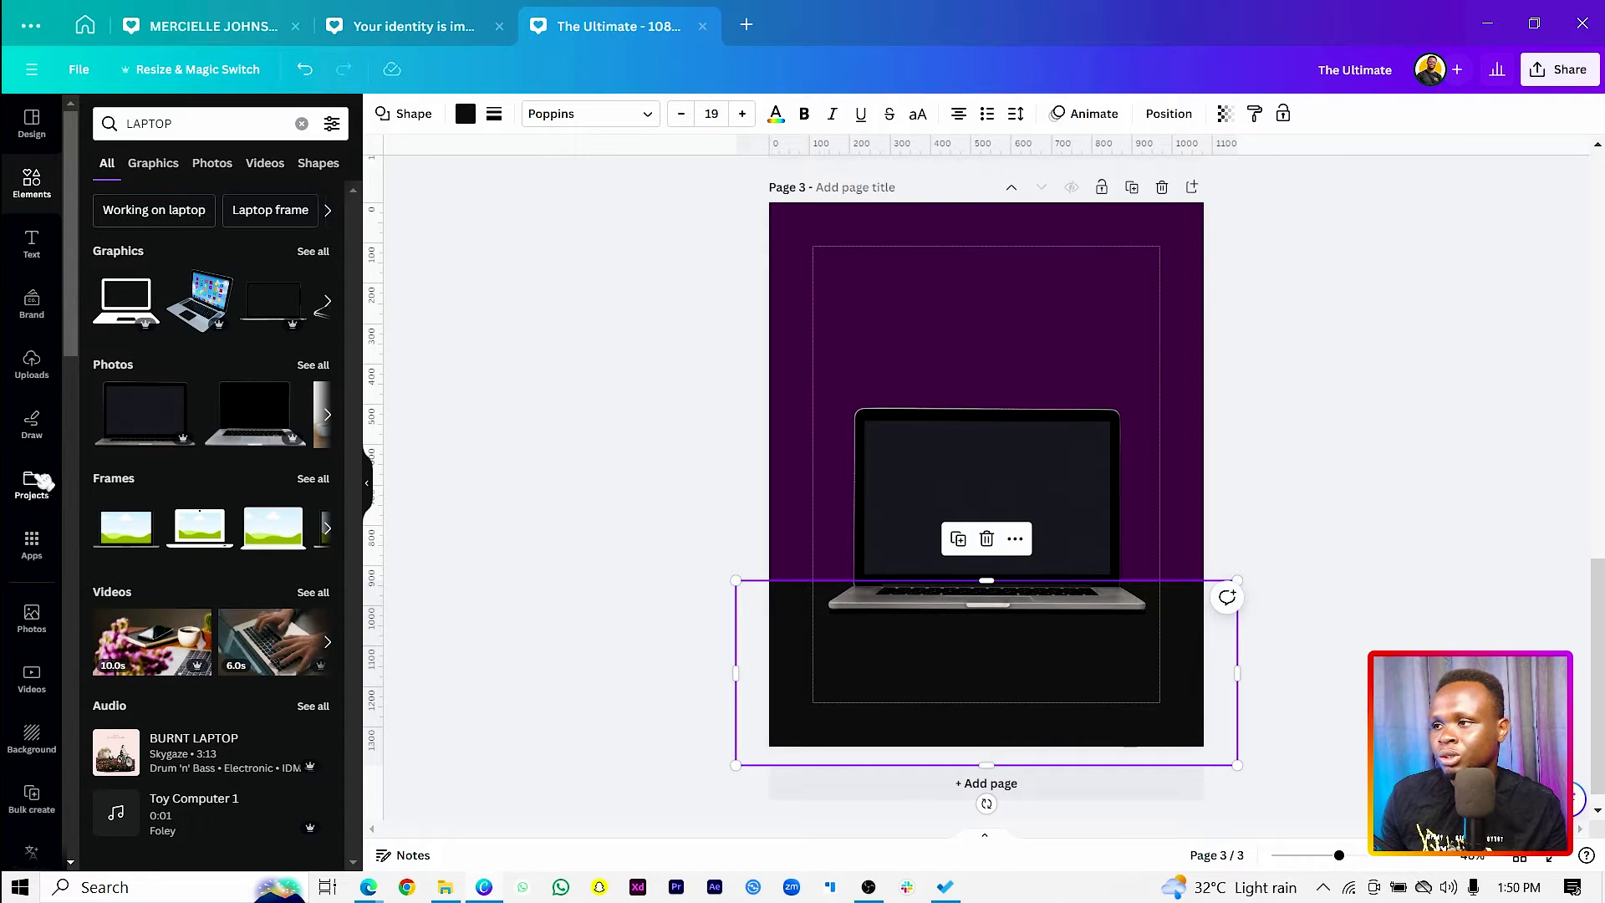
click(32, 363)
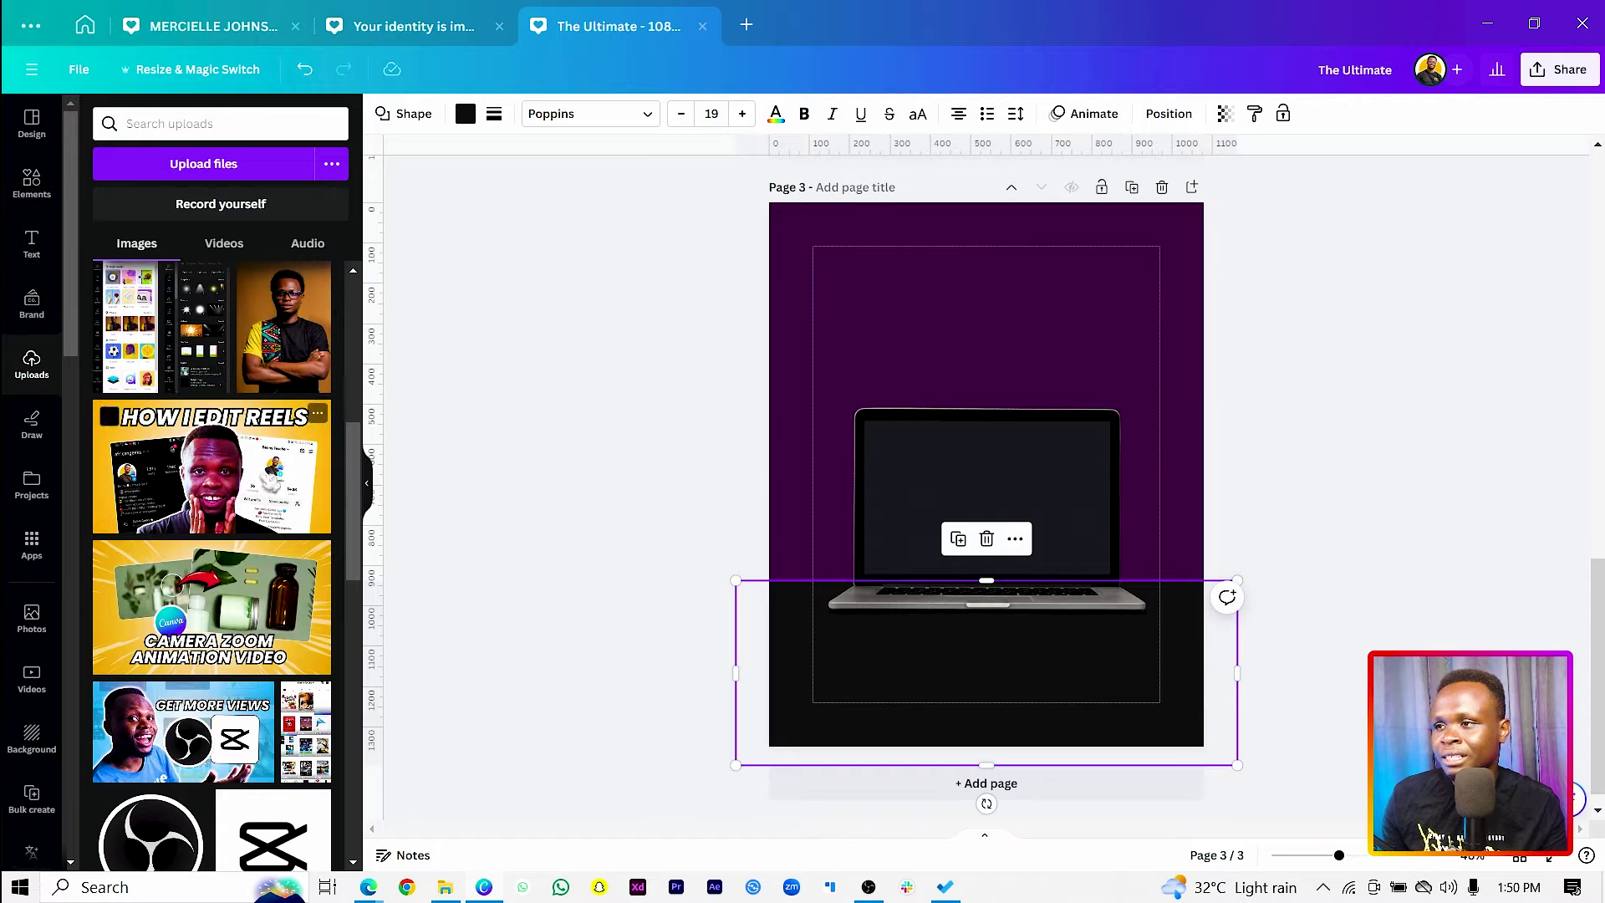
scroll(211, 560, up, 3)
scroll(272, 493, up, 3)
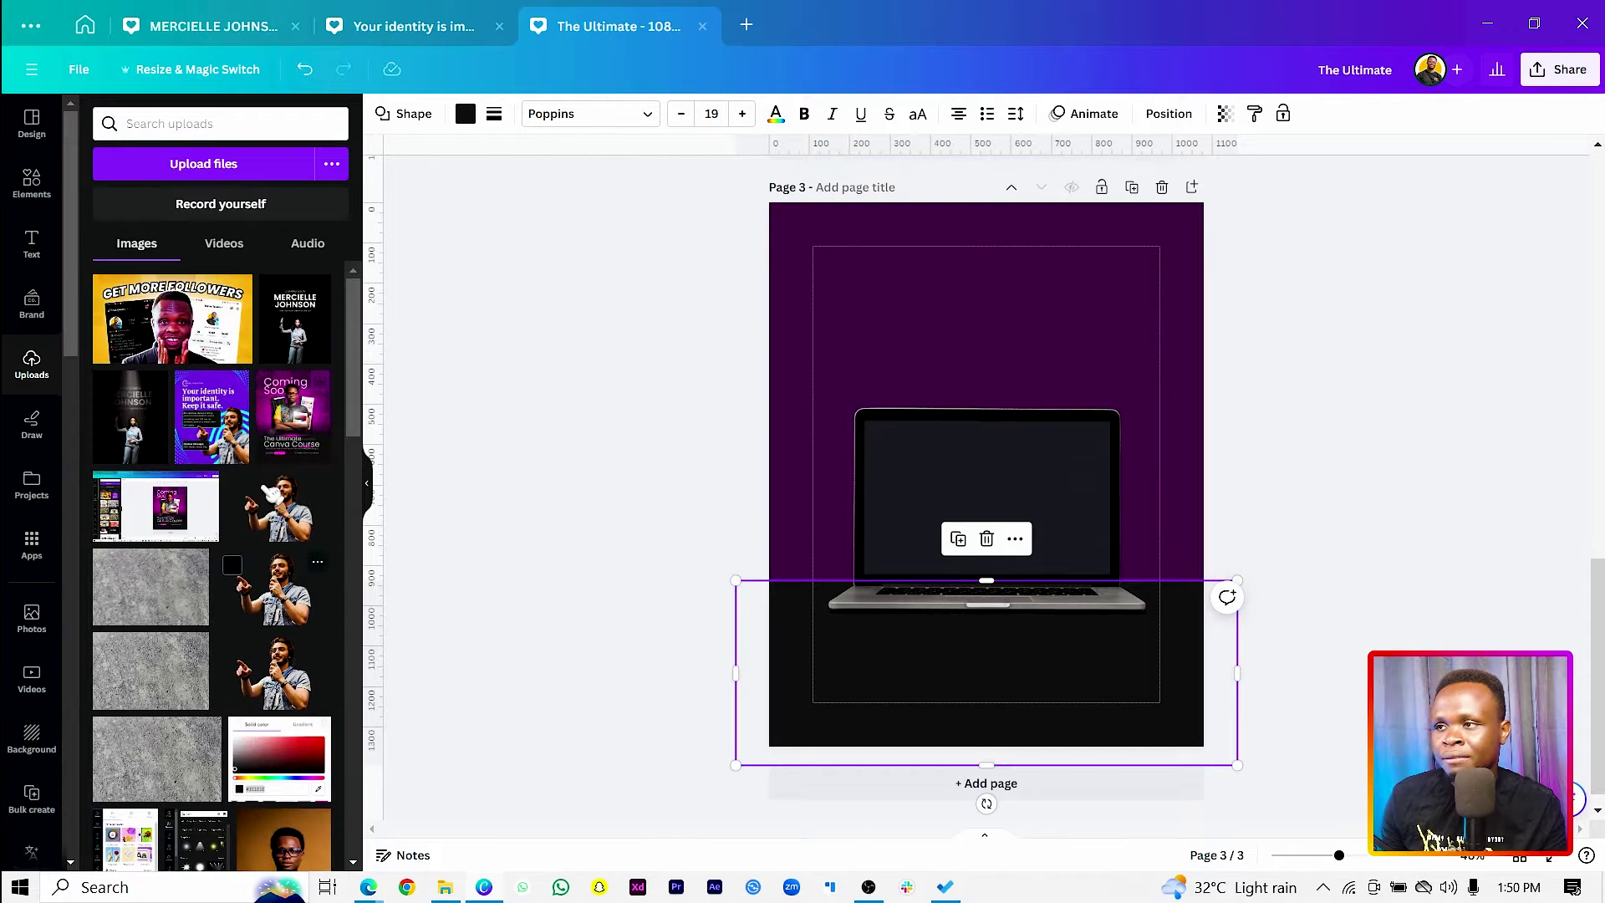
drag(132, 506, 986, 472)
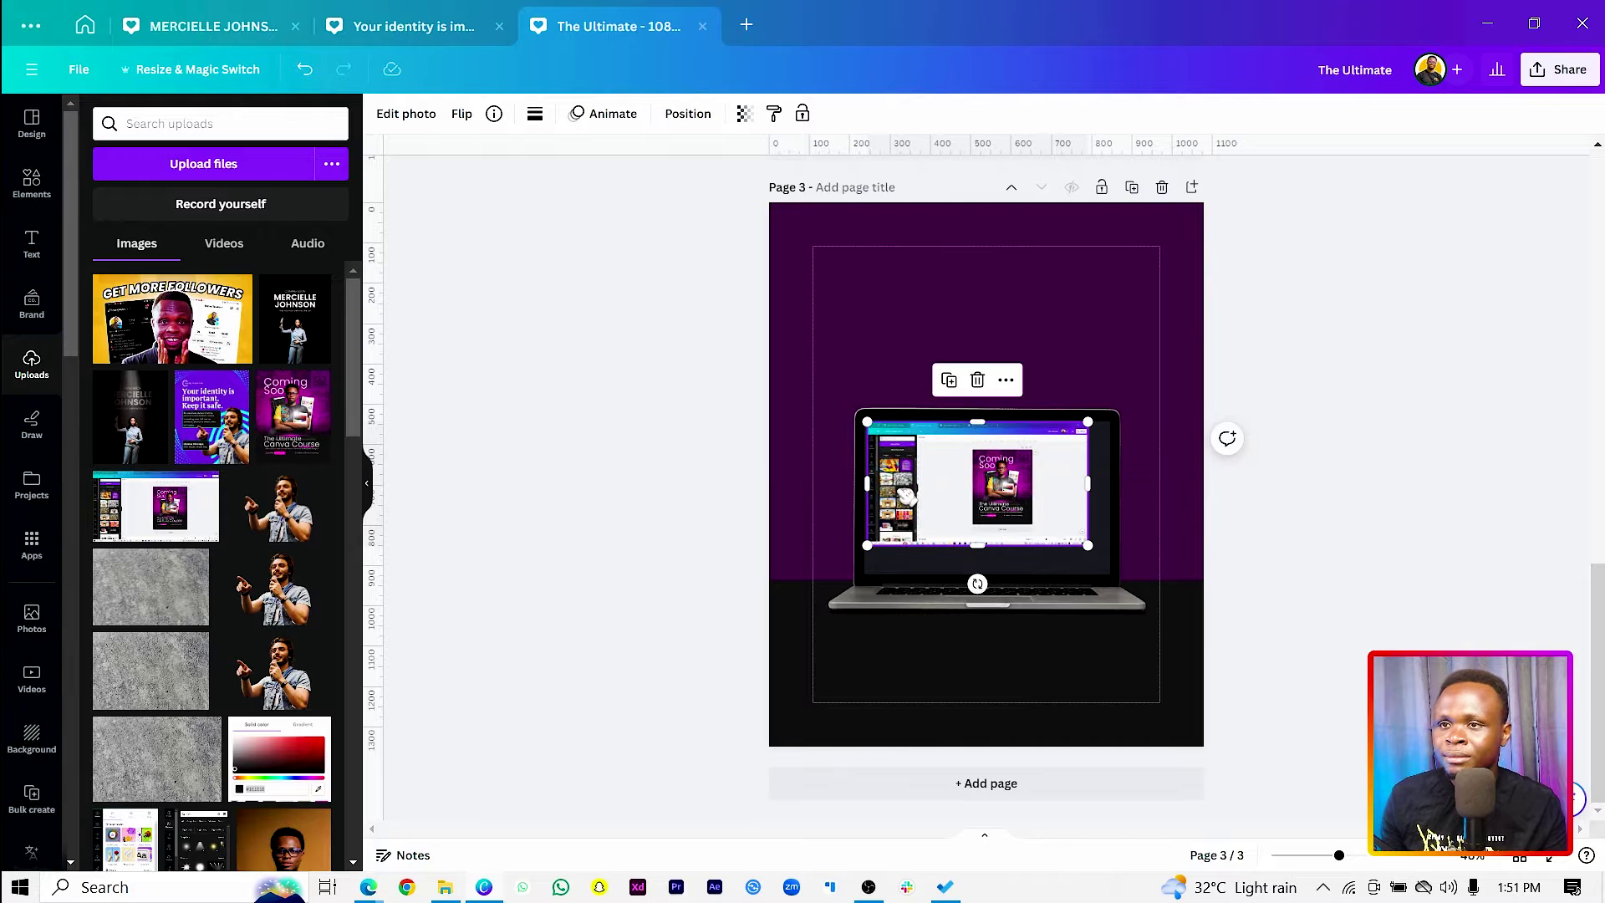
Step: Resize the editor screenshot so it fills the laptop's display from edge to edge
ctrl+scroll(915, 489, up, 2)
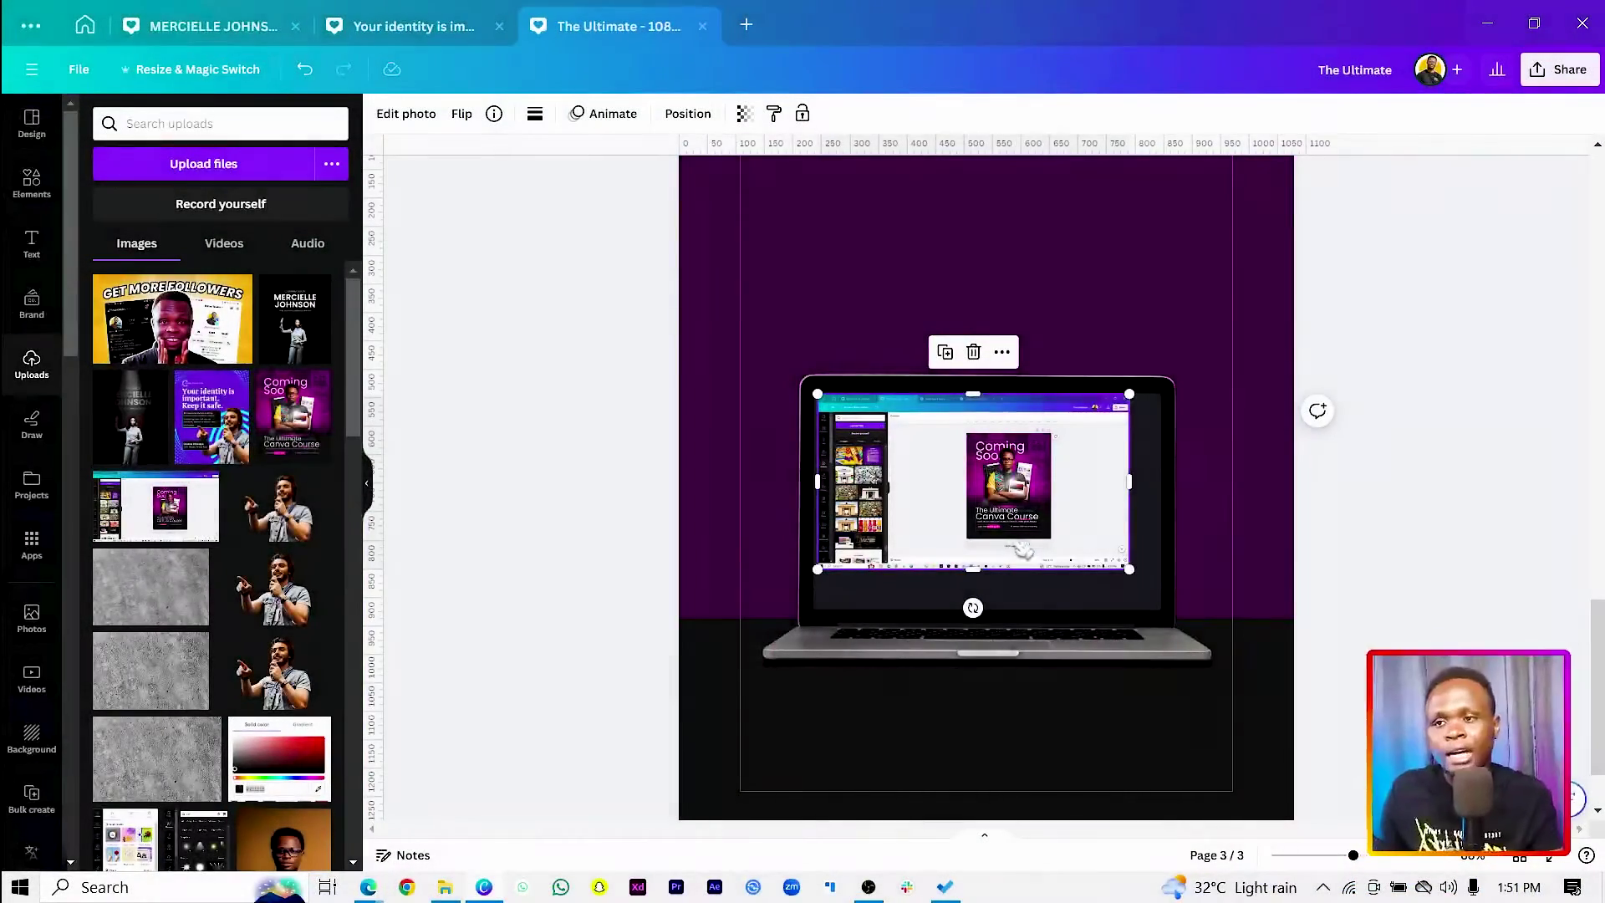
scroll(1111, 566, up, 2)
drag(1182, 573, 1204, 611)
scroll(756, 384, down, 3)
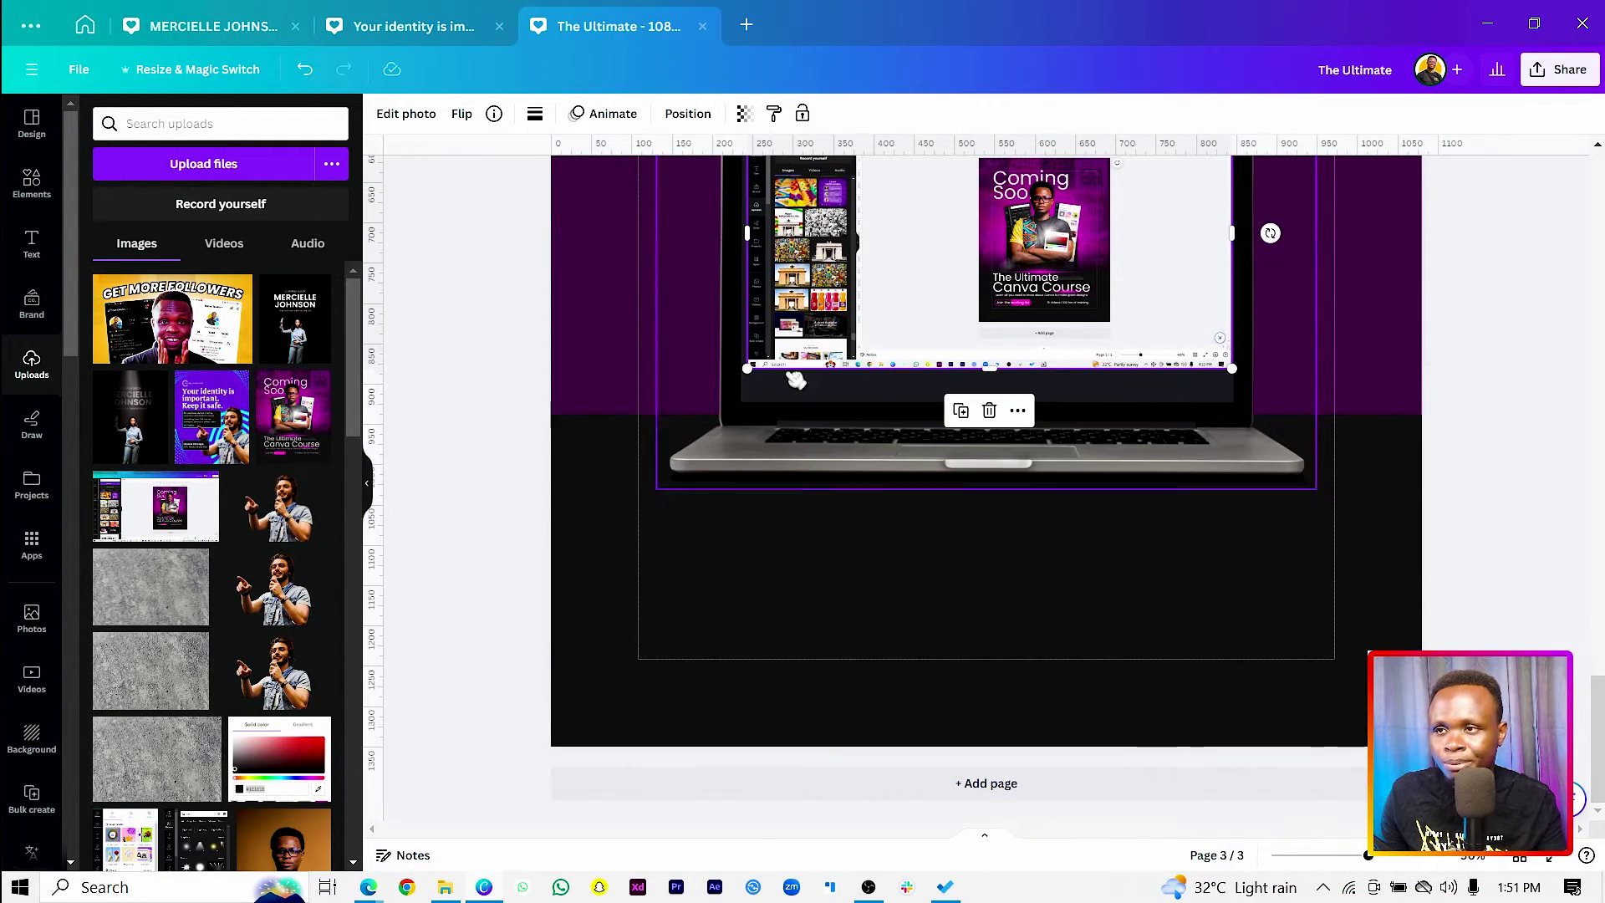
drag(746, 369, 741, 372)
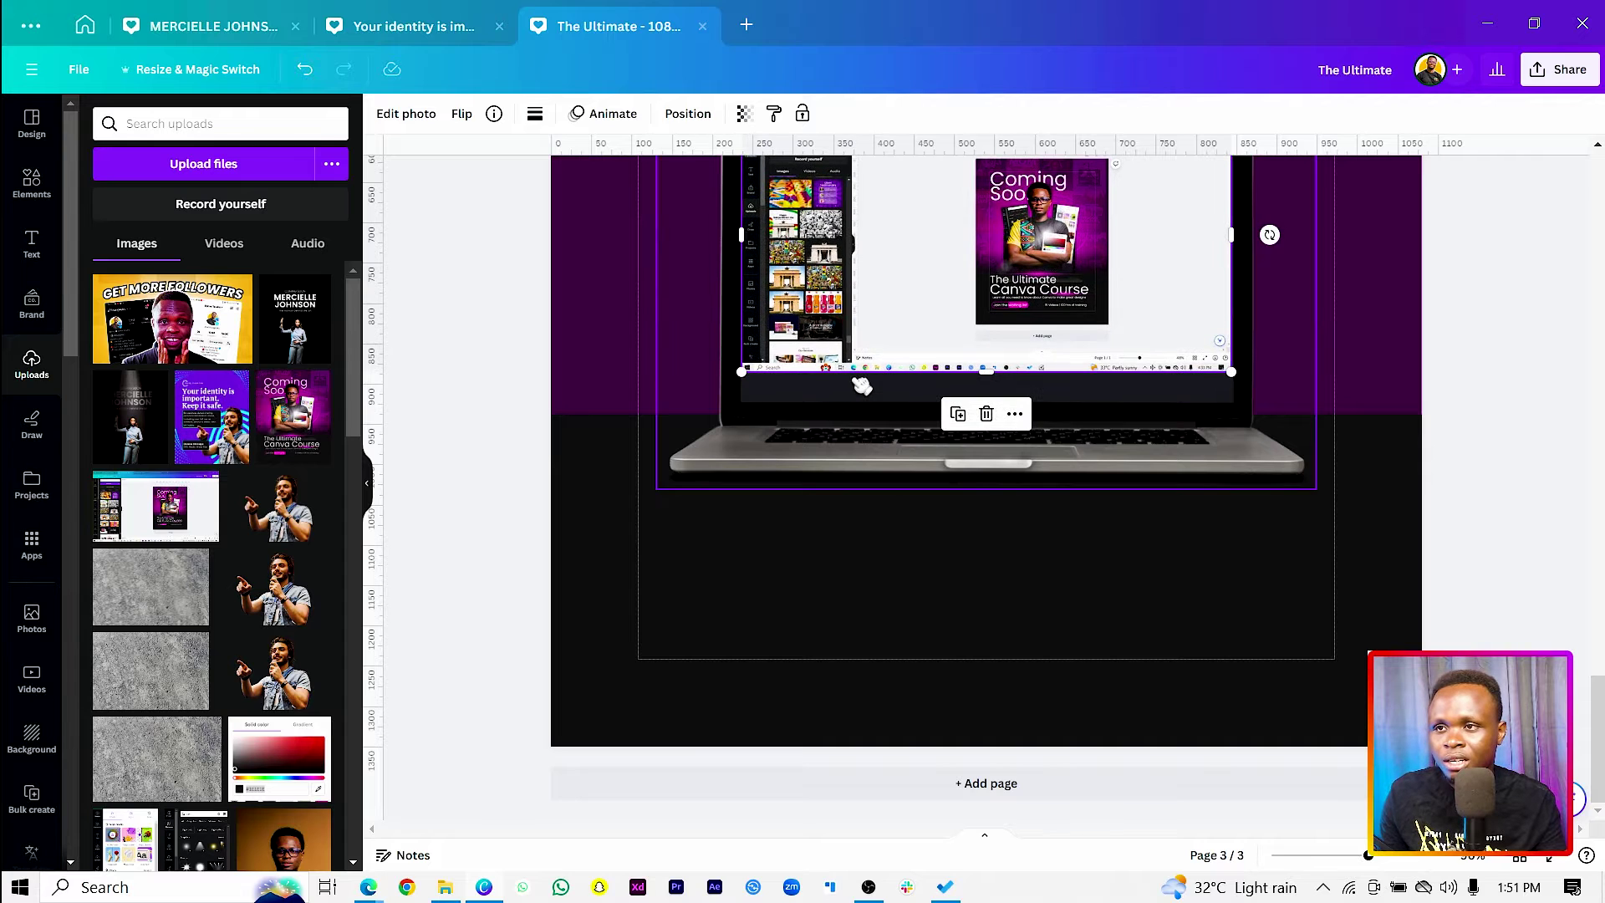
scroll(870, 407, up, 3)
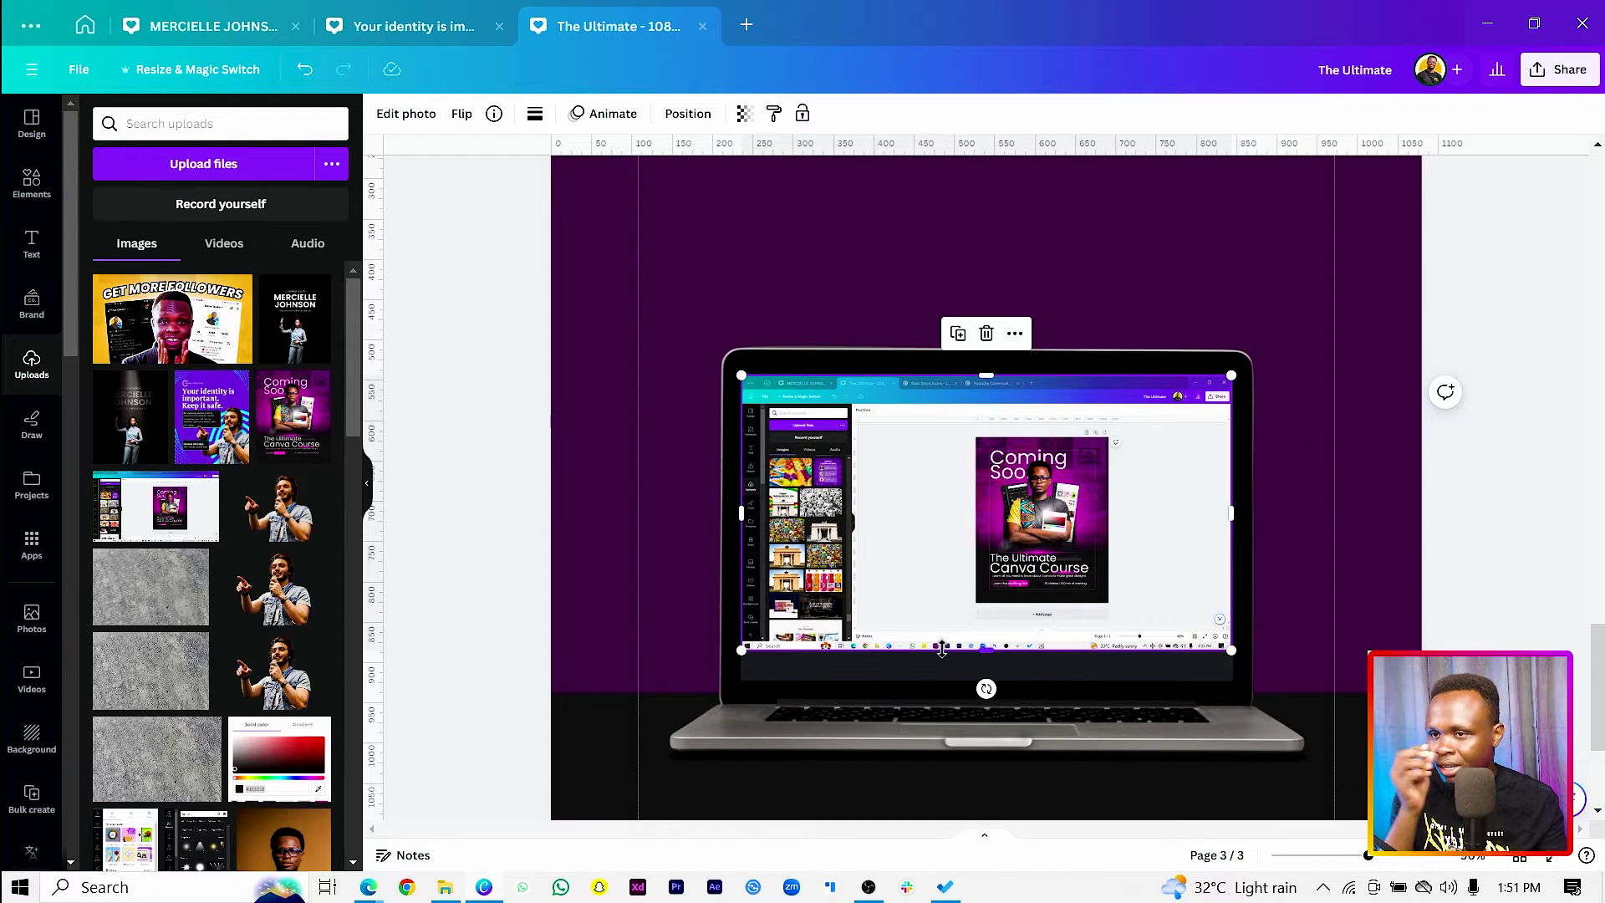
drag(942, 649, 950, 679)
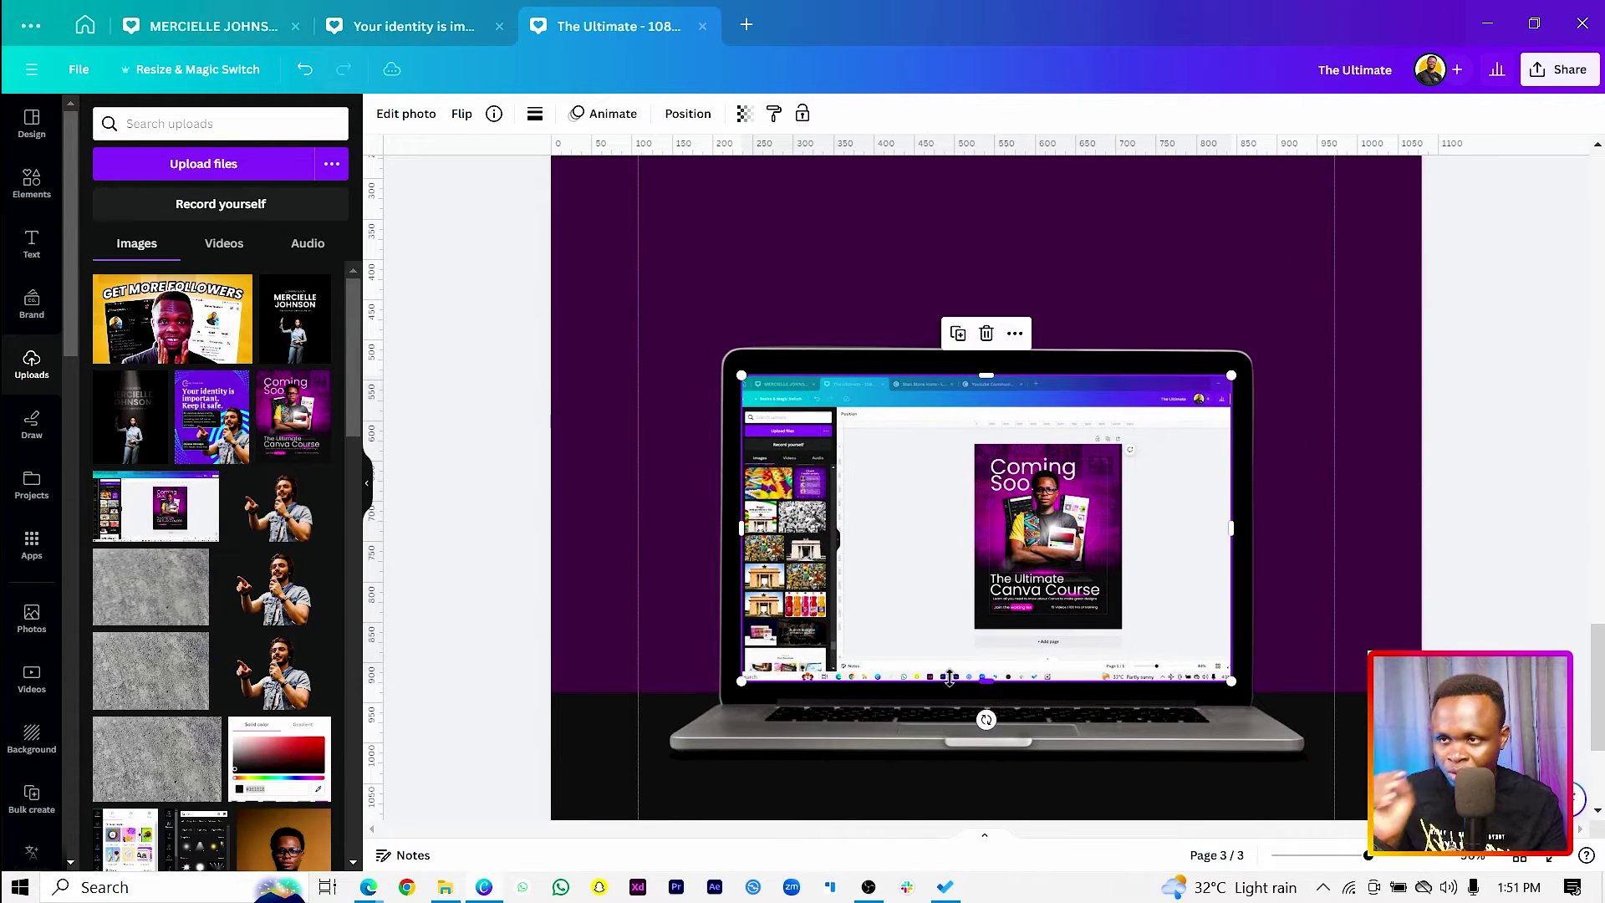
key(ctrl+minus)
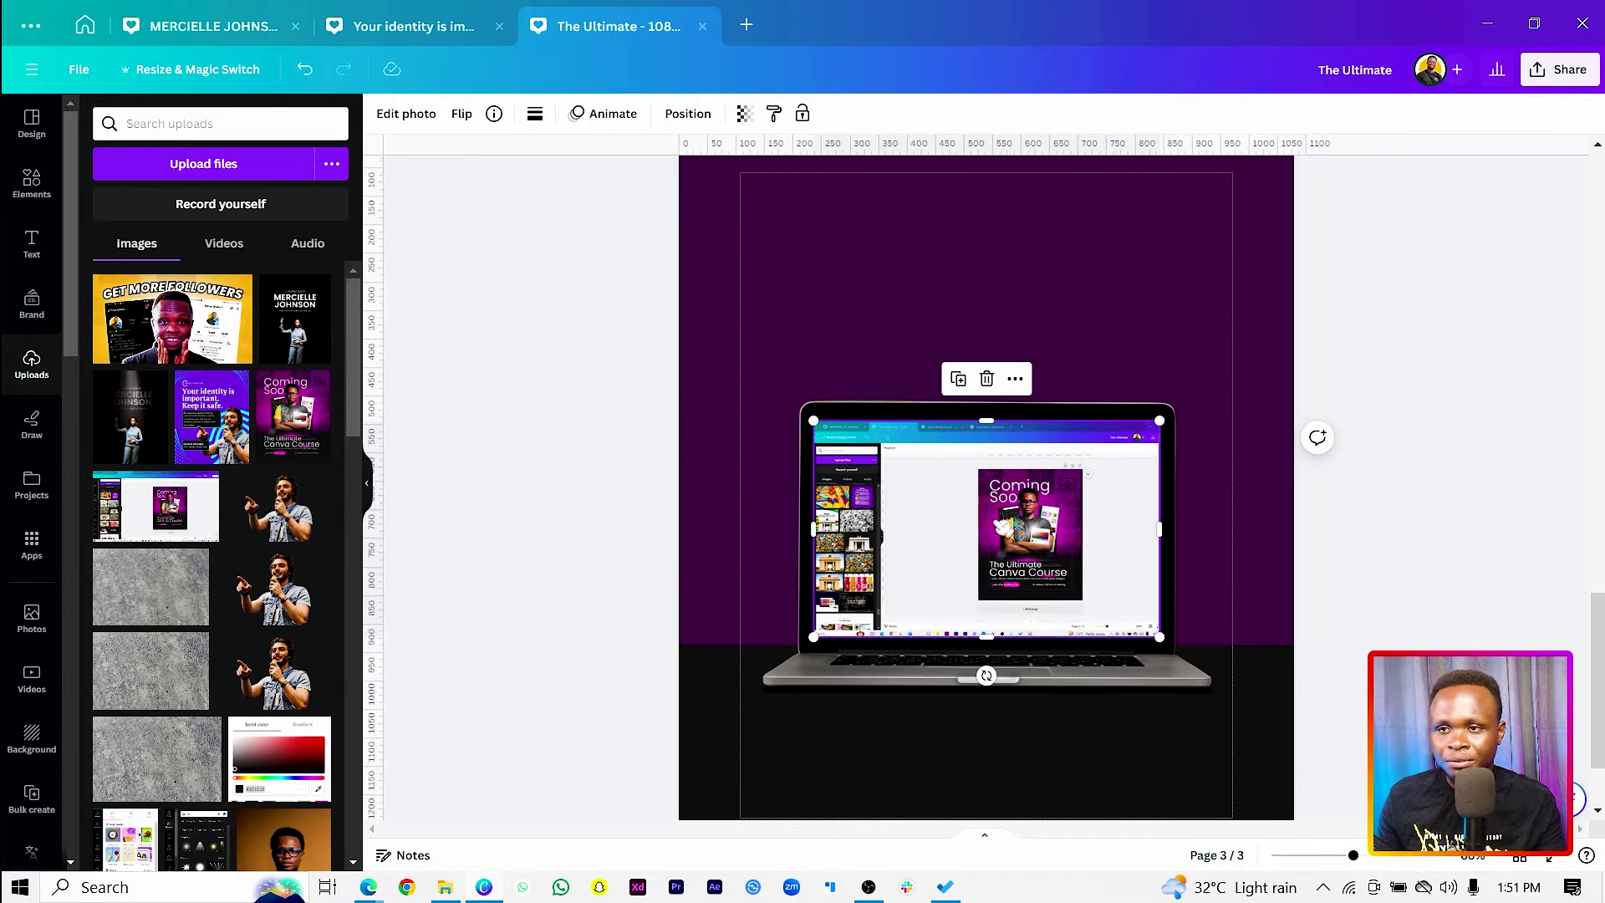
Step: Copy the crossed-arms portrait photo from page 2 to page 3 and center it in front of the laptop
scroll(950, 462, down, 2)
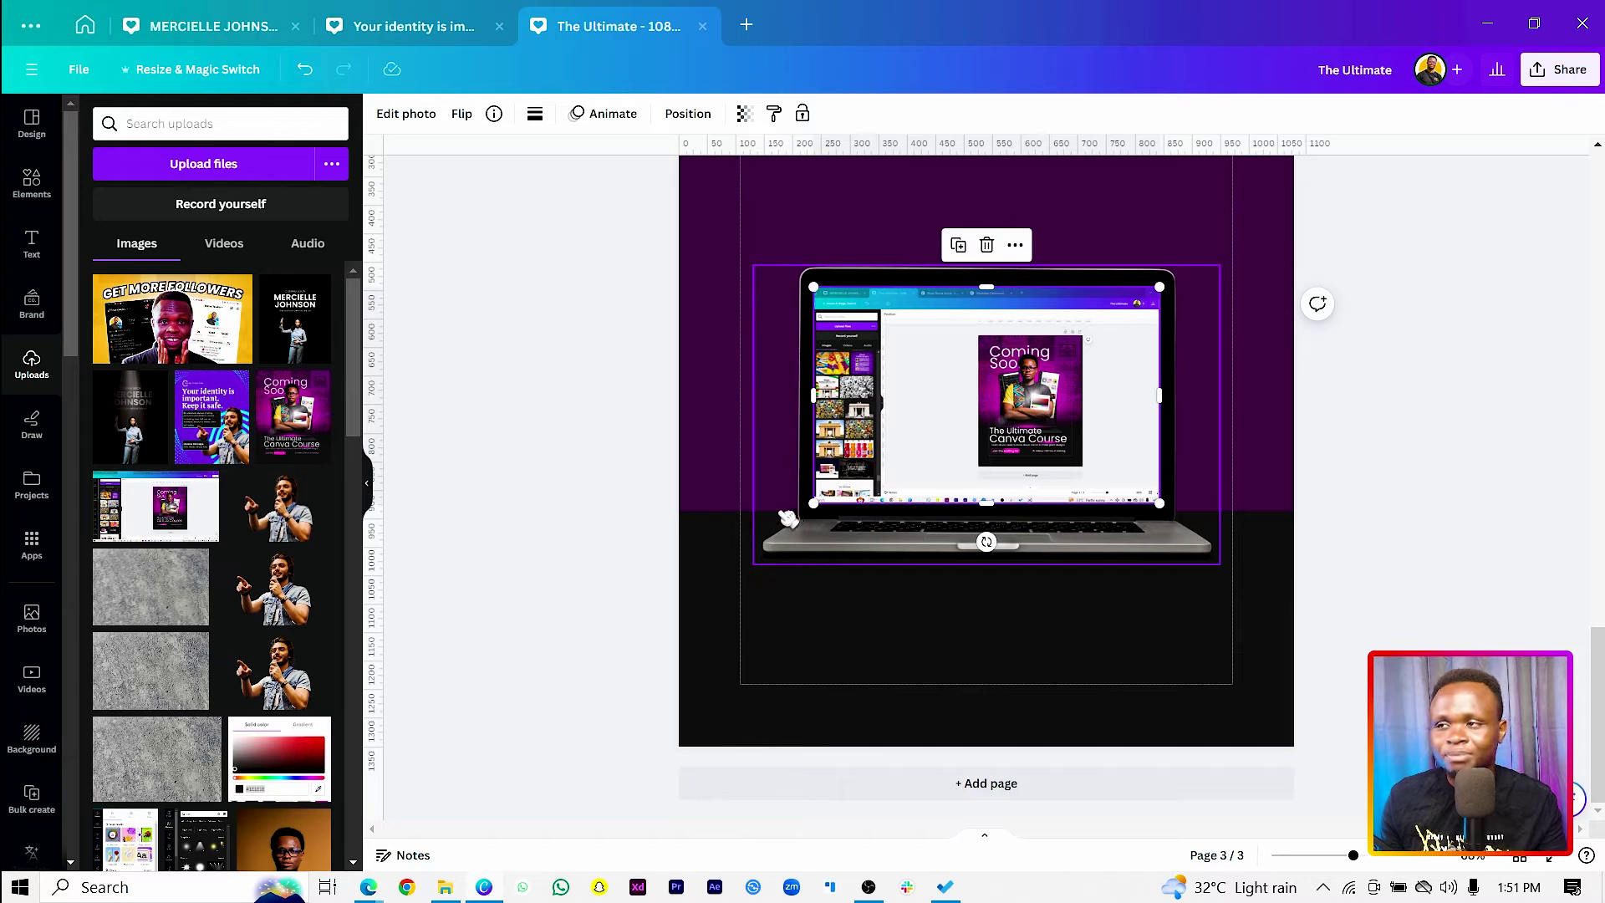
scroll(961, 535, up, 4)
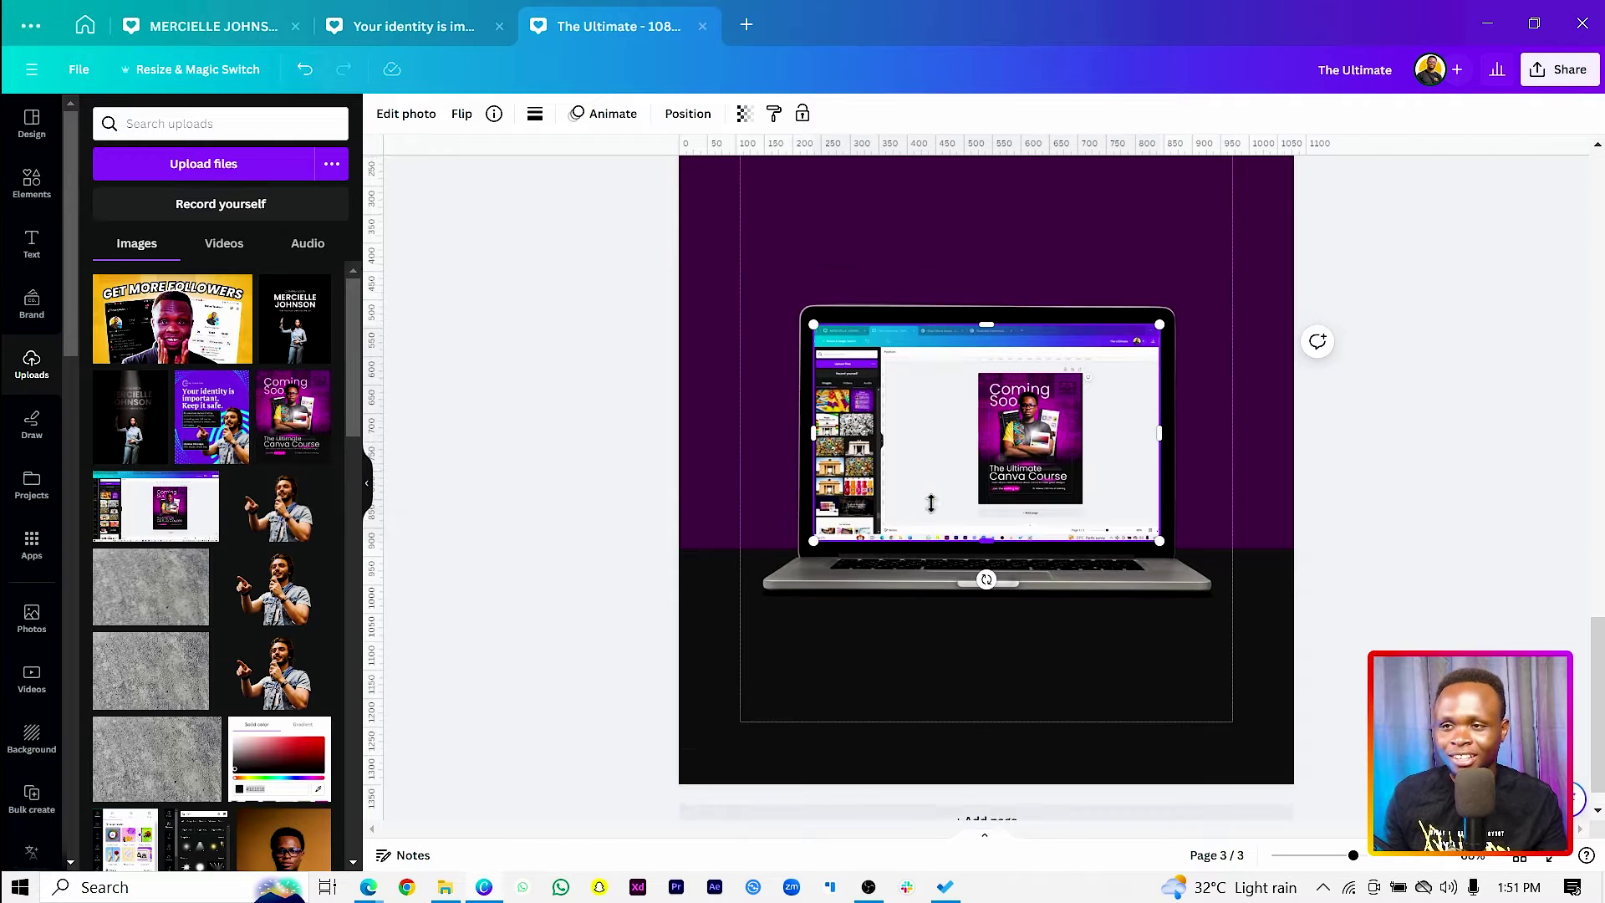
scroll(1155, 581, up, 8)
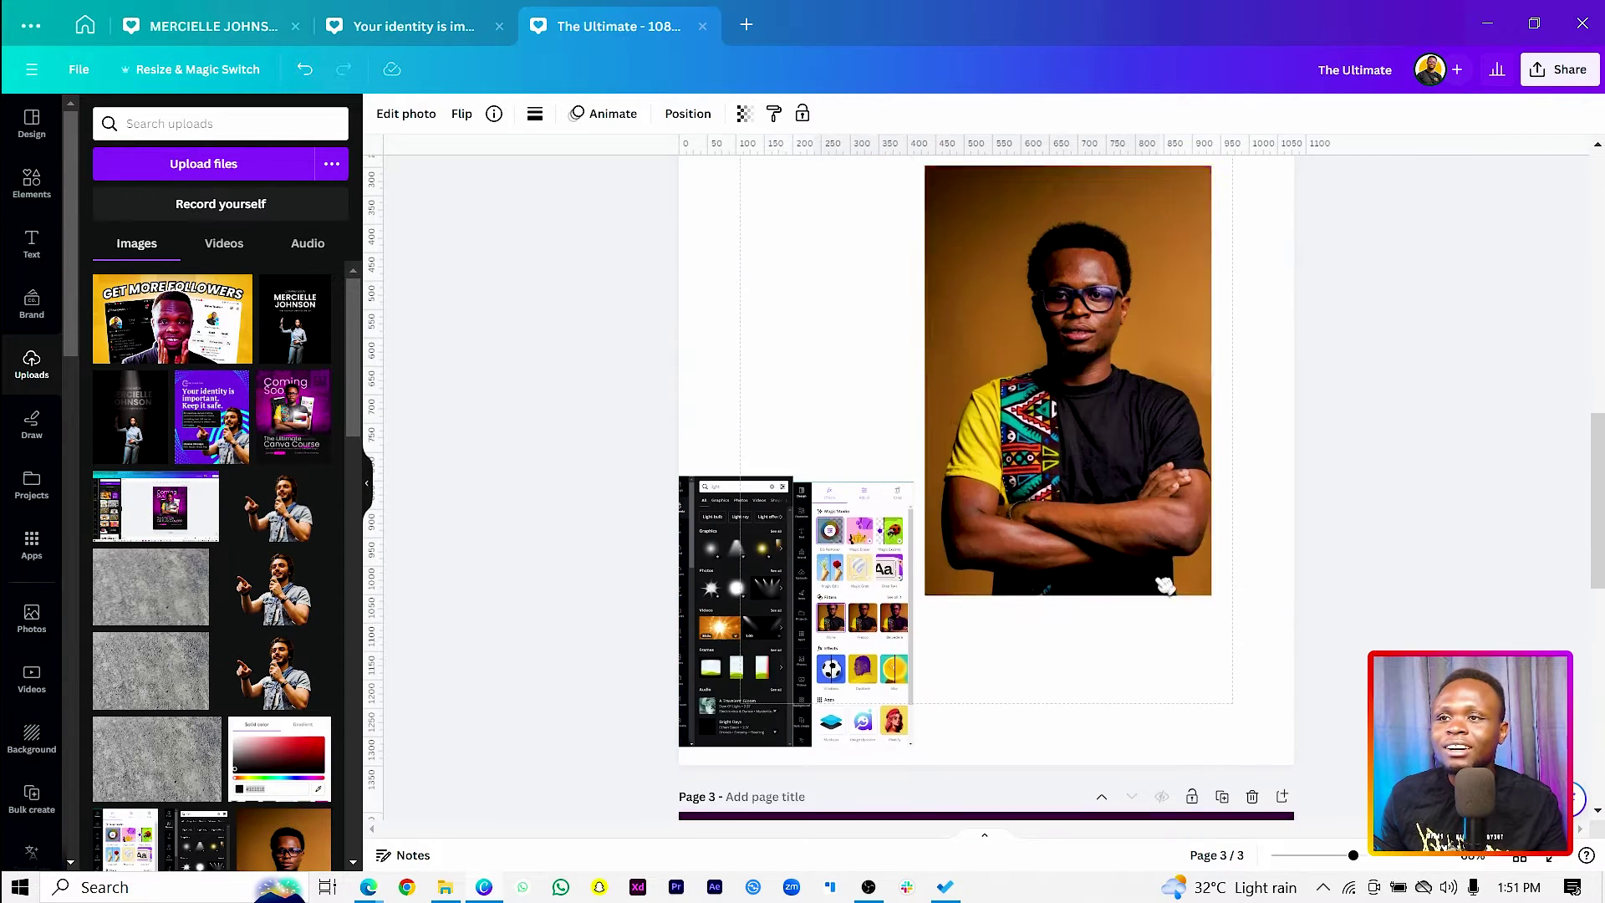
scroll(1091, 393, down, 10)
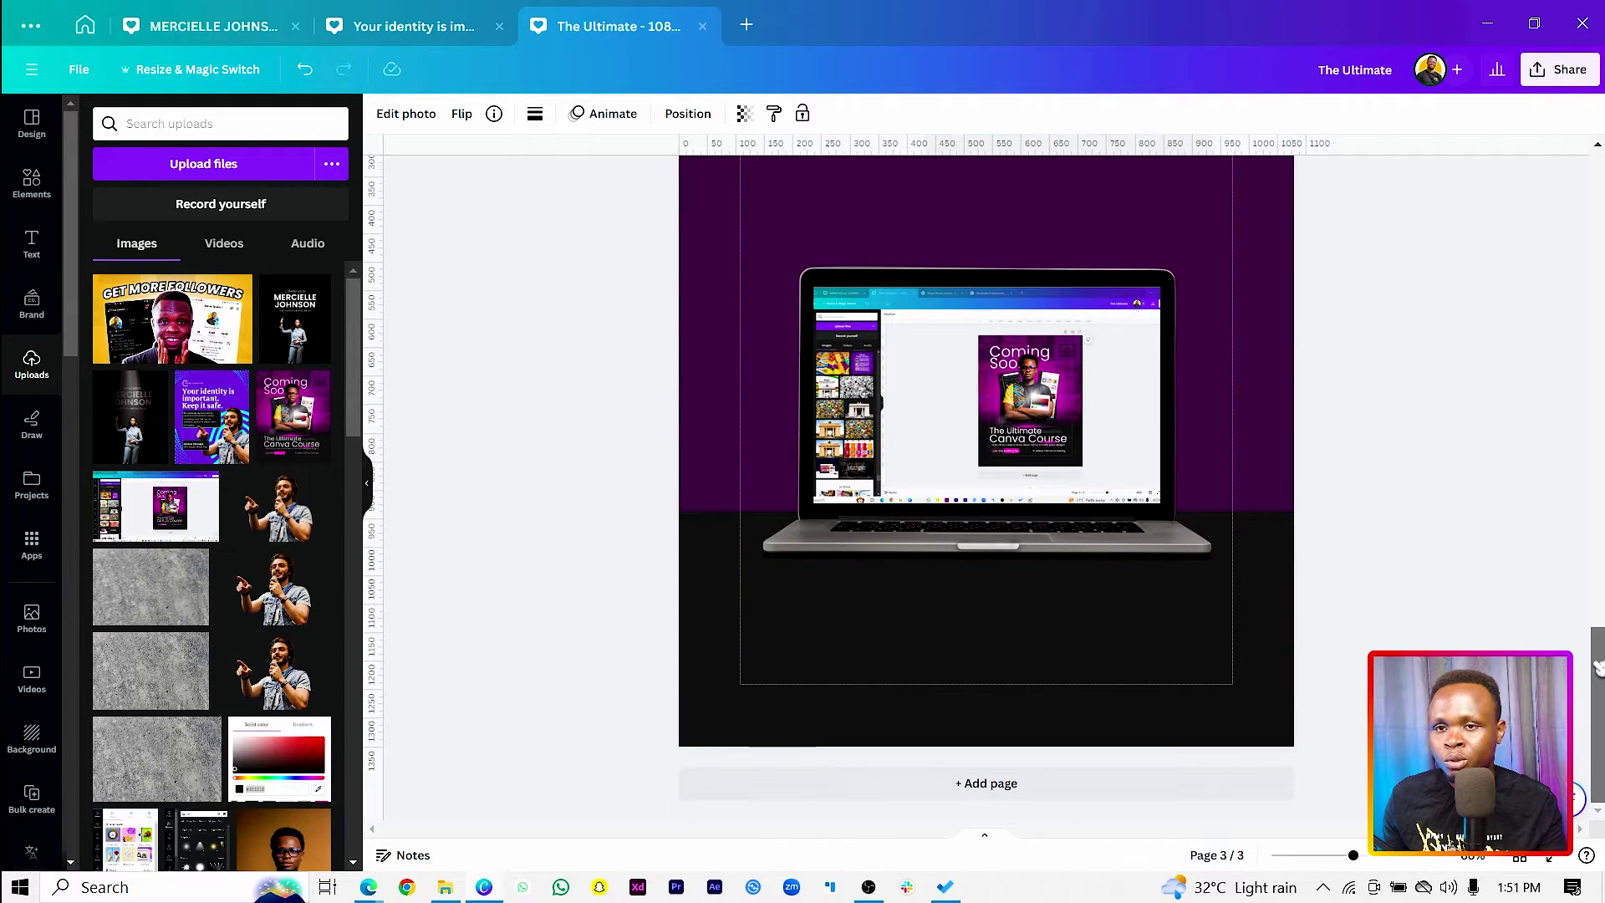
scroll(1321, 649, down, 3)
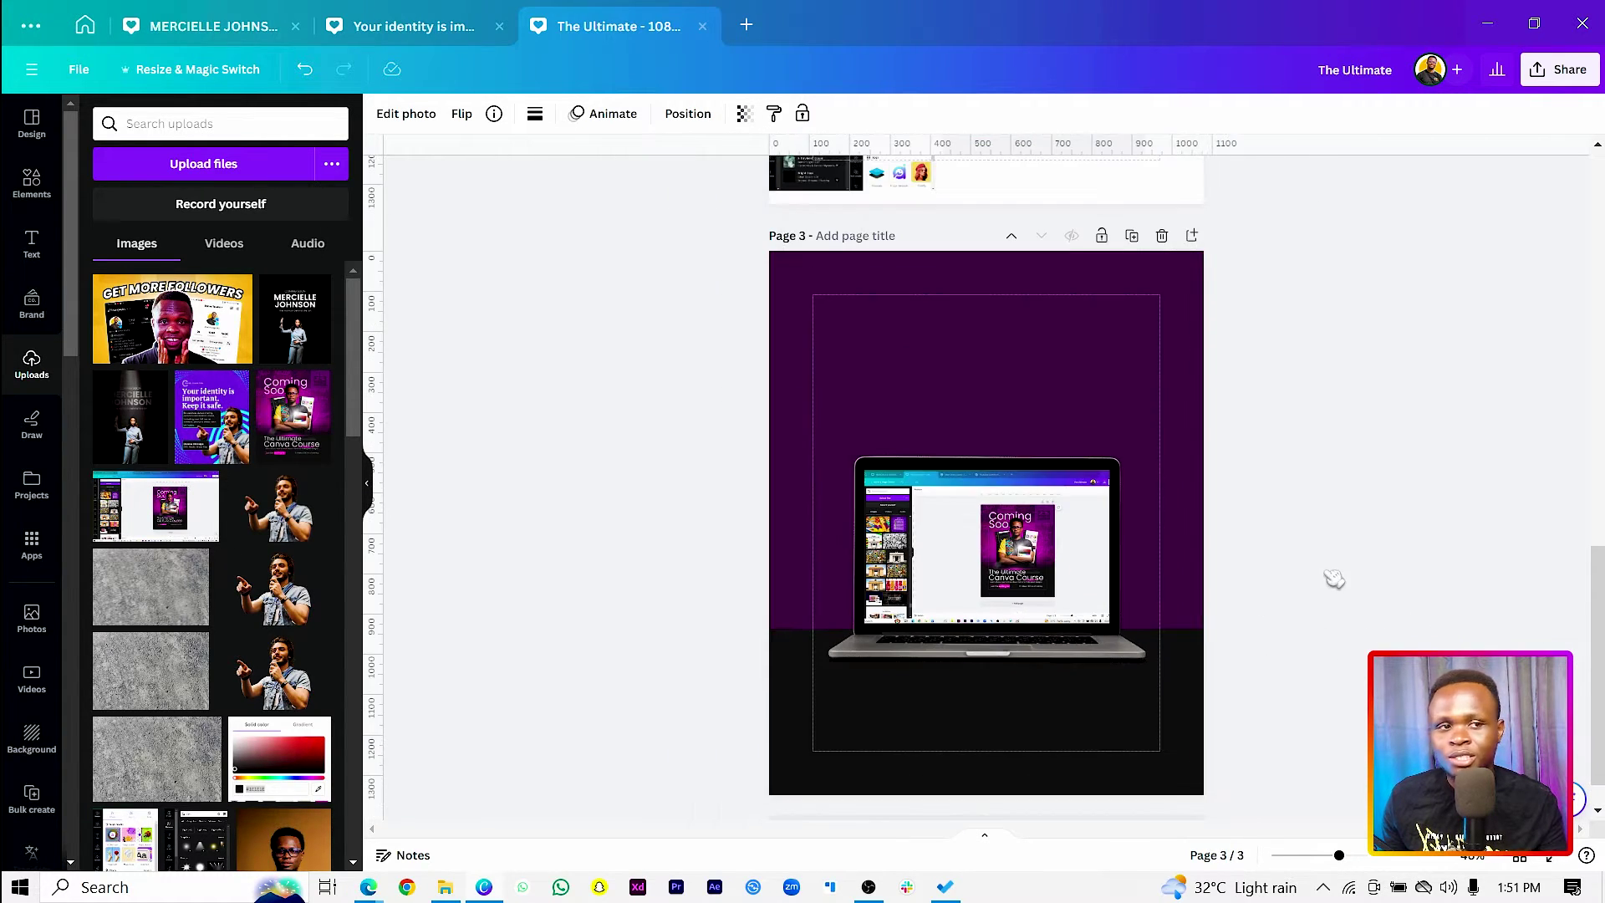
key(ctrl+v)
drag(1069, 598, 1012, 547)
Step: Remove the background from the portrait photo with BG Remover
click(415, 115)
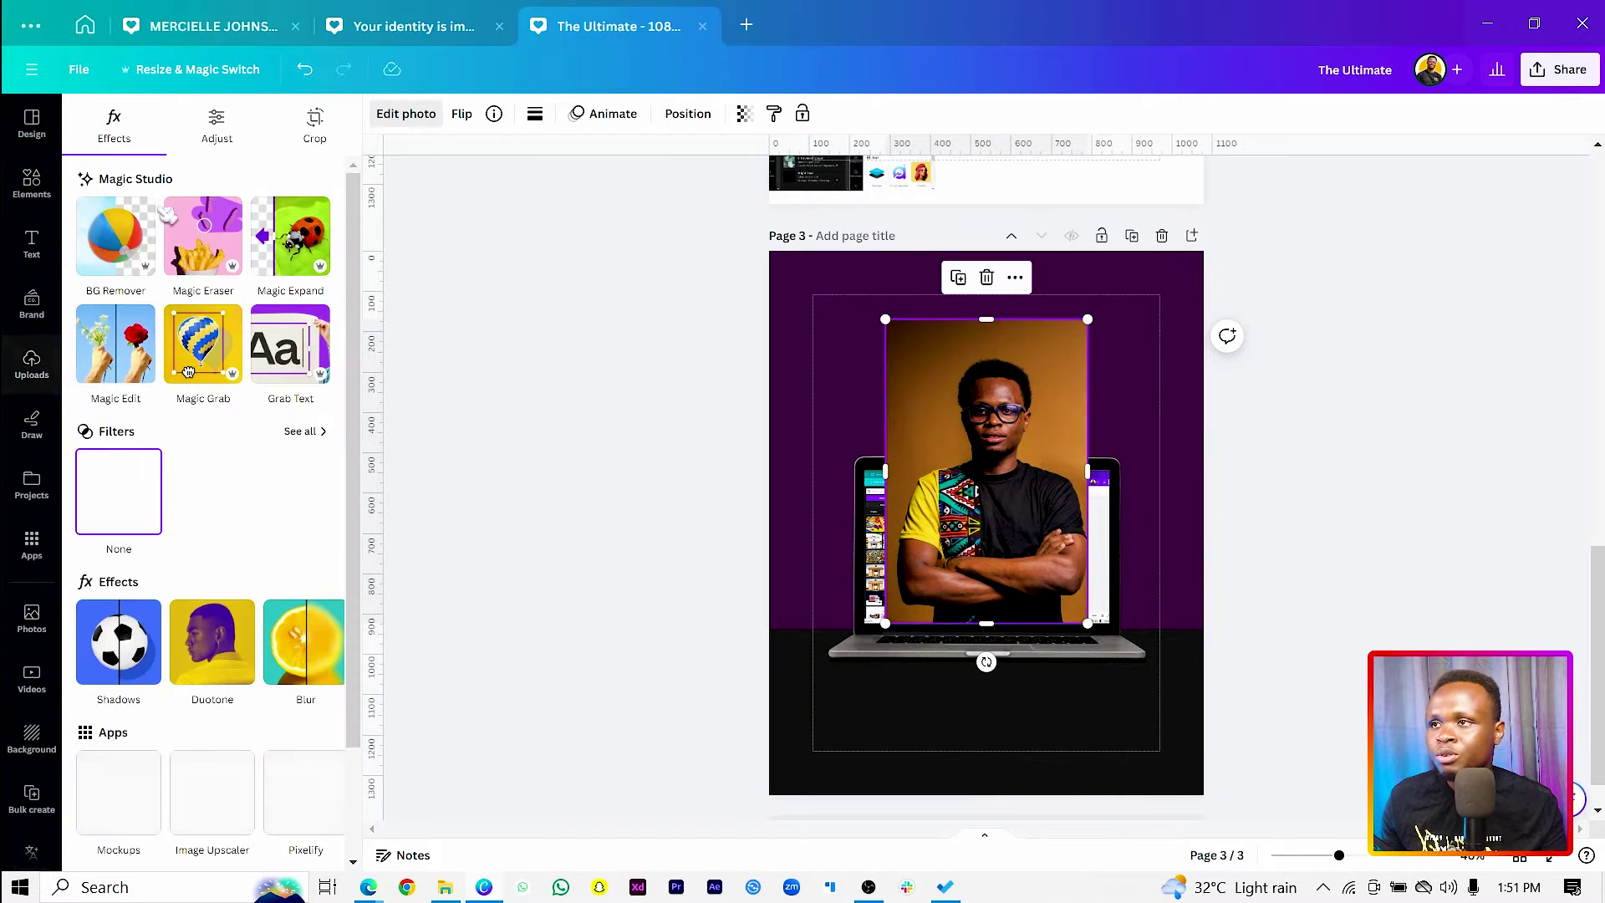
click(134, 248)
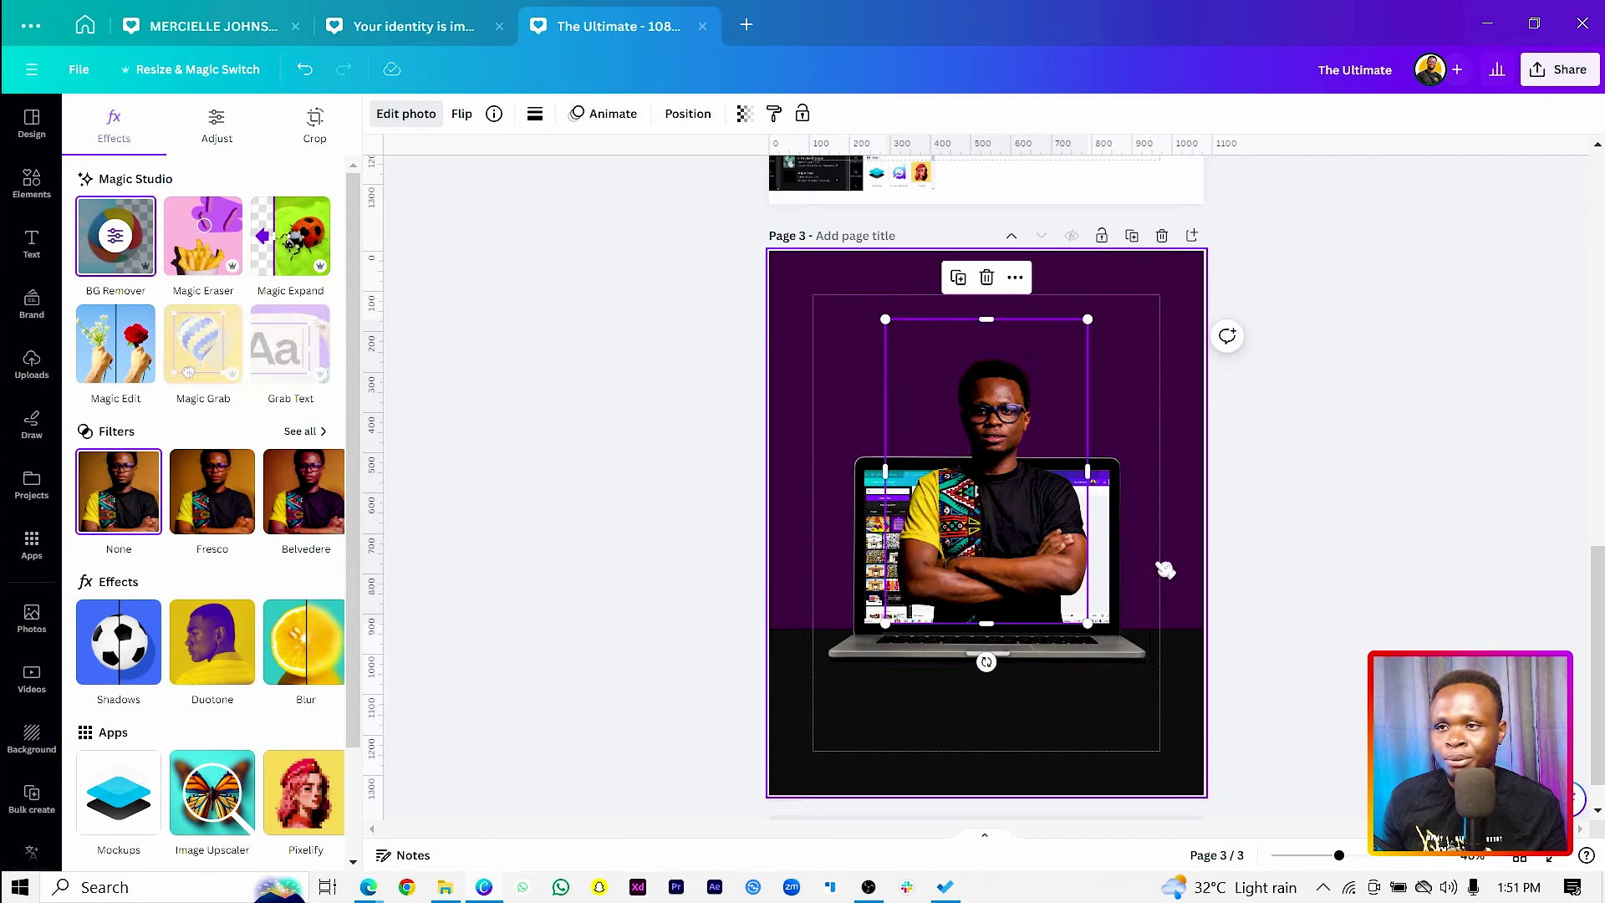
scroll(1162, 567, up, 3)
drag(1069, 577, 1058, 582)
scroll(1058, 583, down, 3)
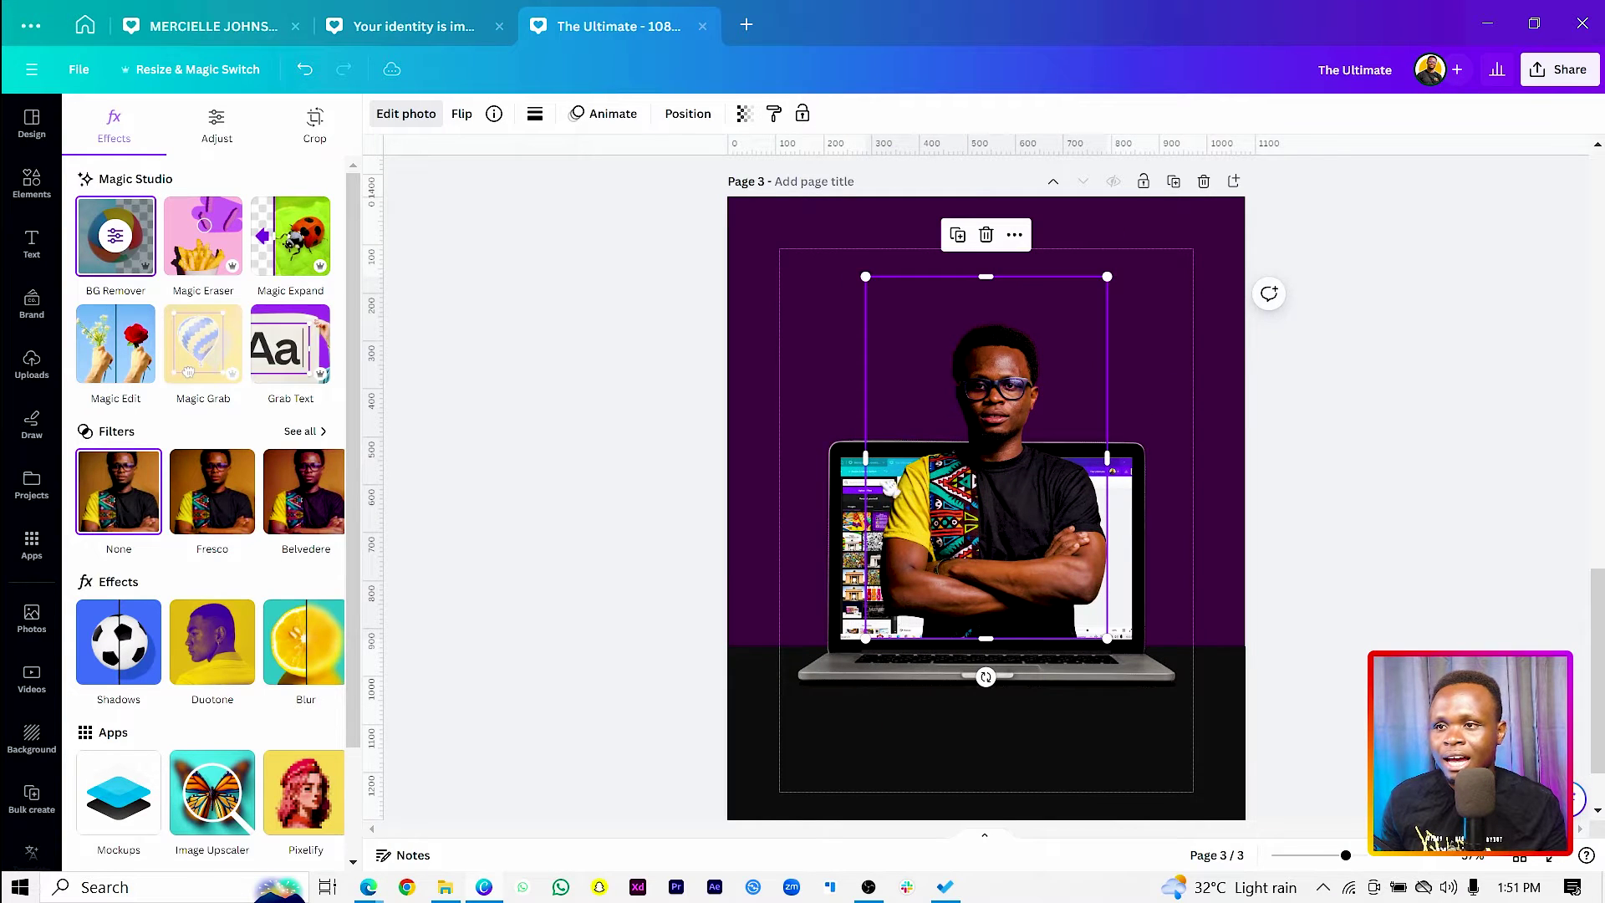
Step: Crop the portrait's empty left and top margins to about 478 by 665 px and center it horizontally on the page
drag(865, 458, 876, 459)
drag(937, 279, 939, 321)
click(684, 115)
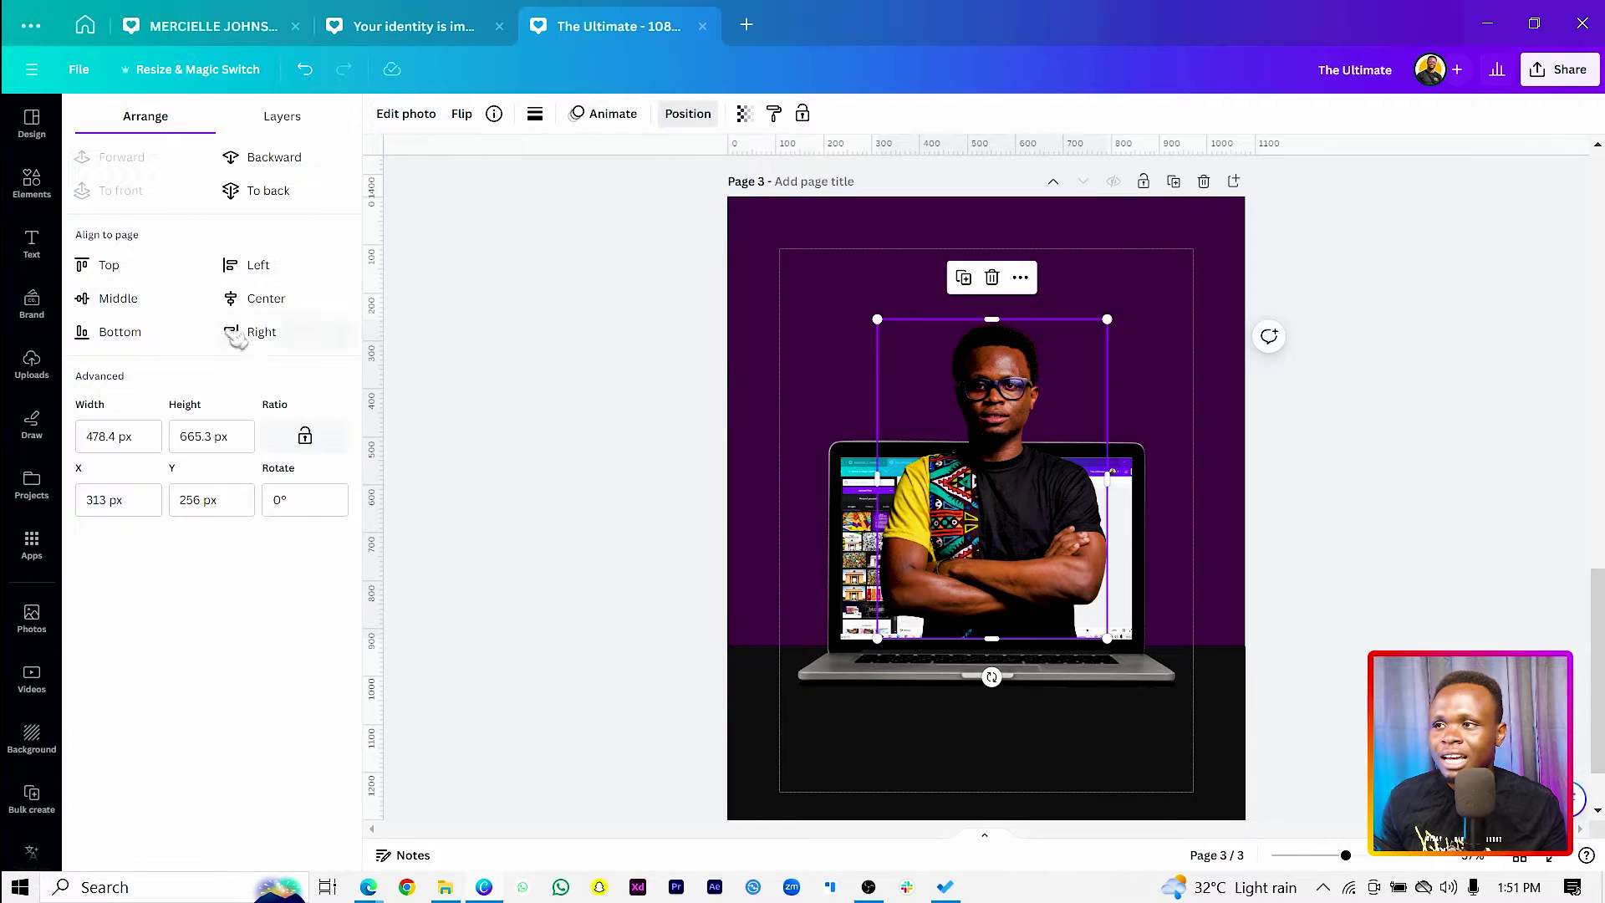
click(264, 305)
click(638, 520)
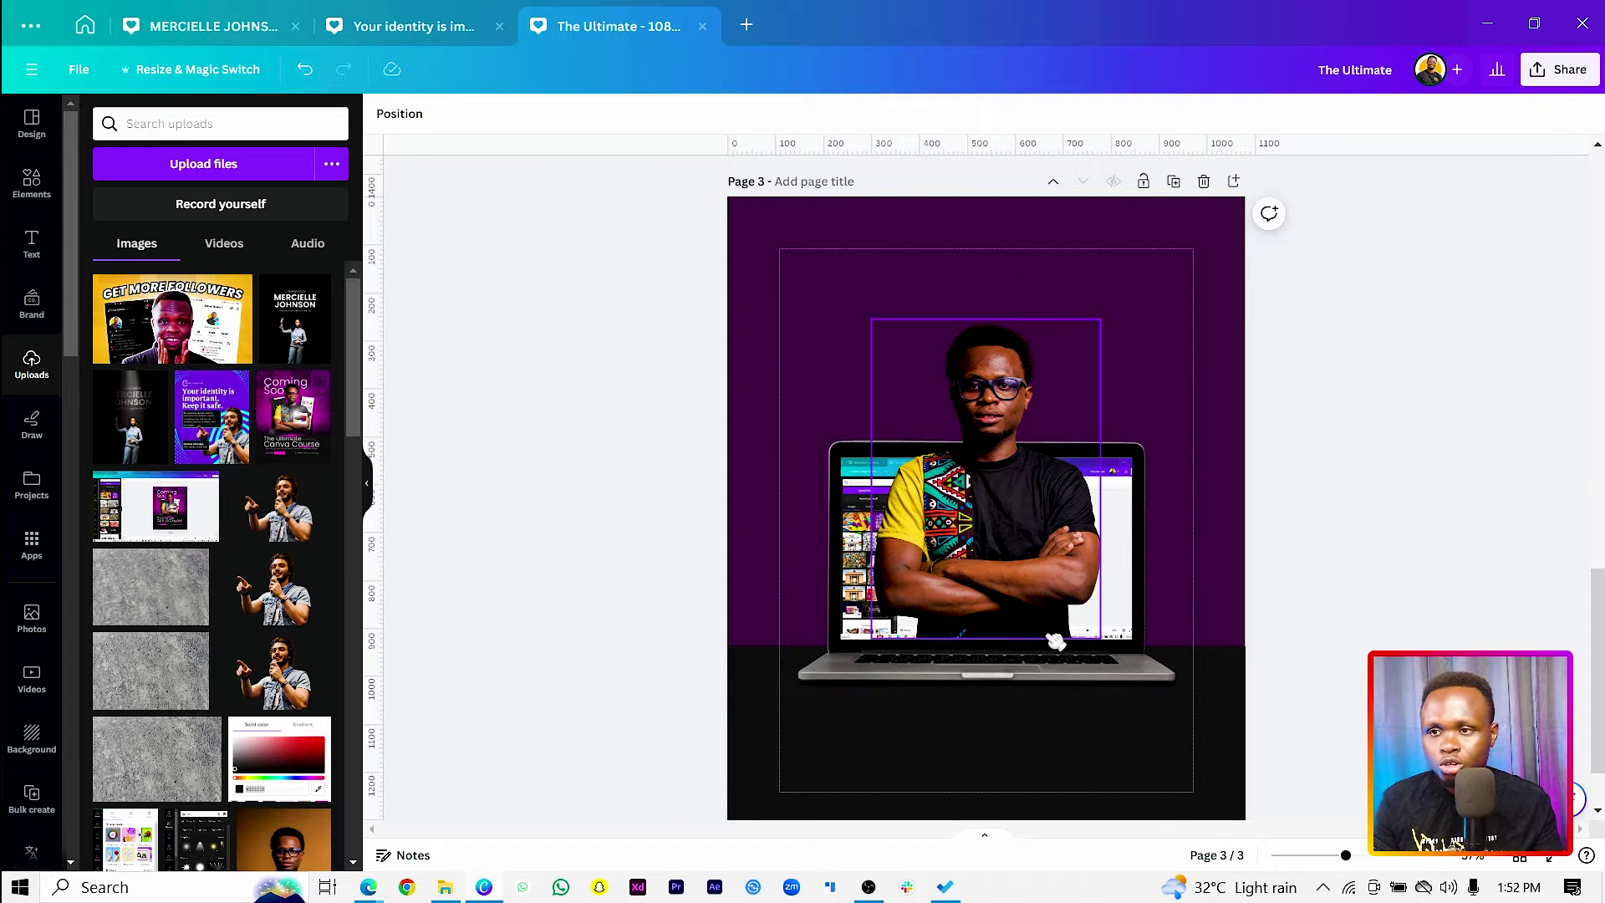
Step: Inspect the portrait's cut-out edges against the laptop display and the overall composition on page 3
scroll(1021, 598, up, 5)
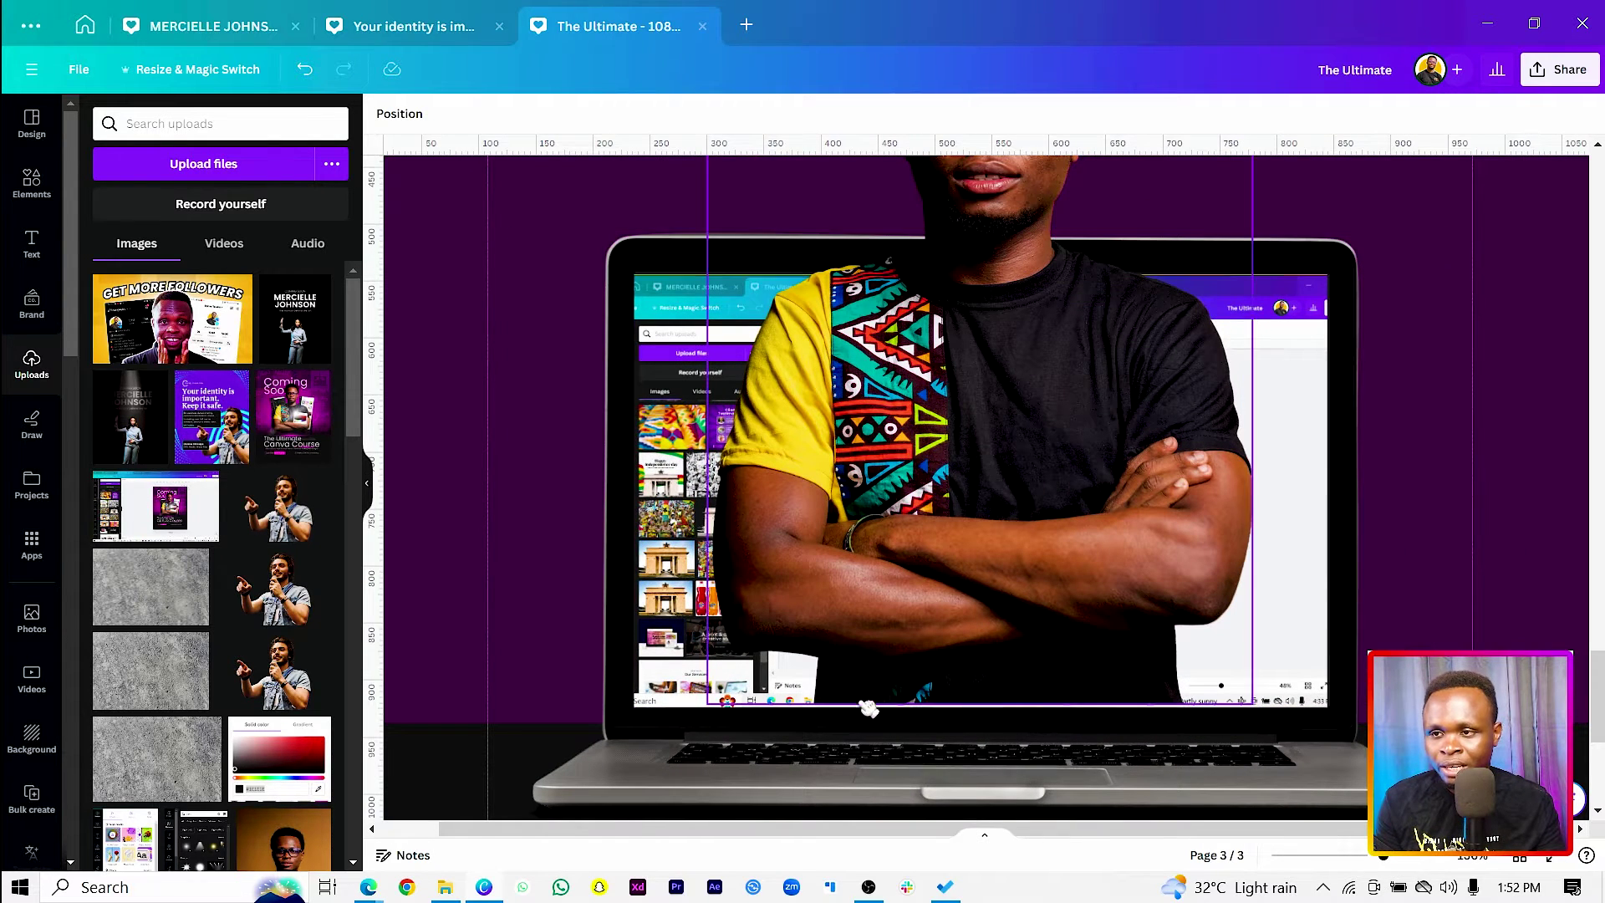
click(968, 607)
scroll(968, 607, down, 5)
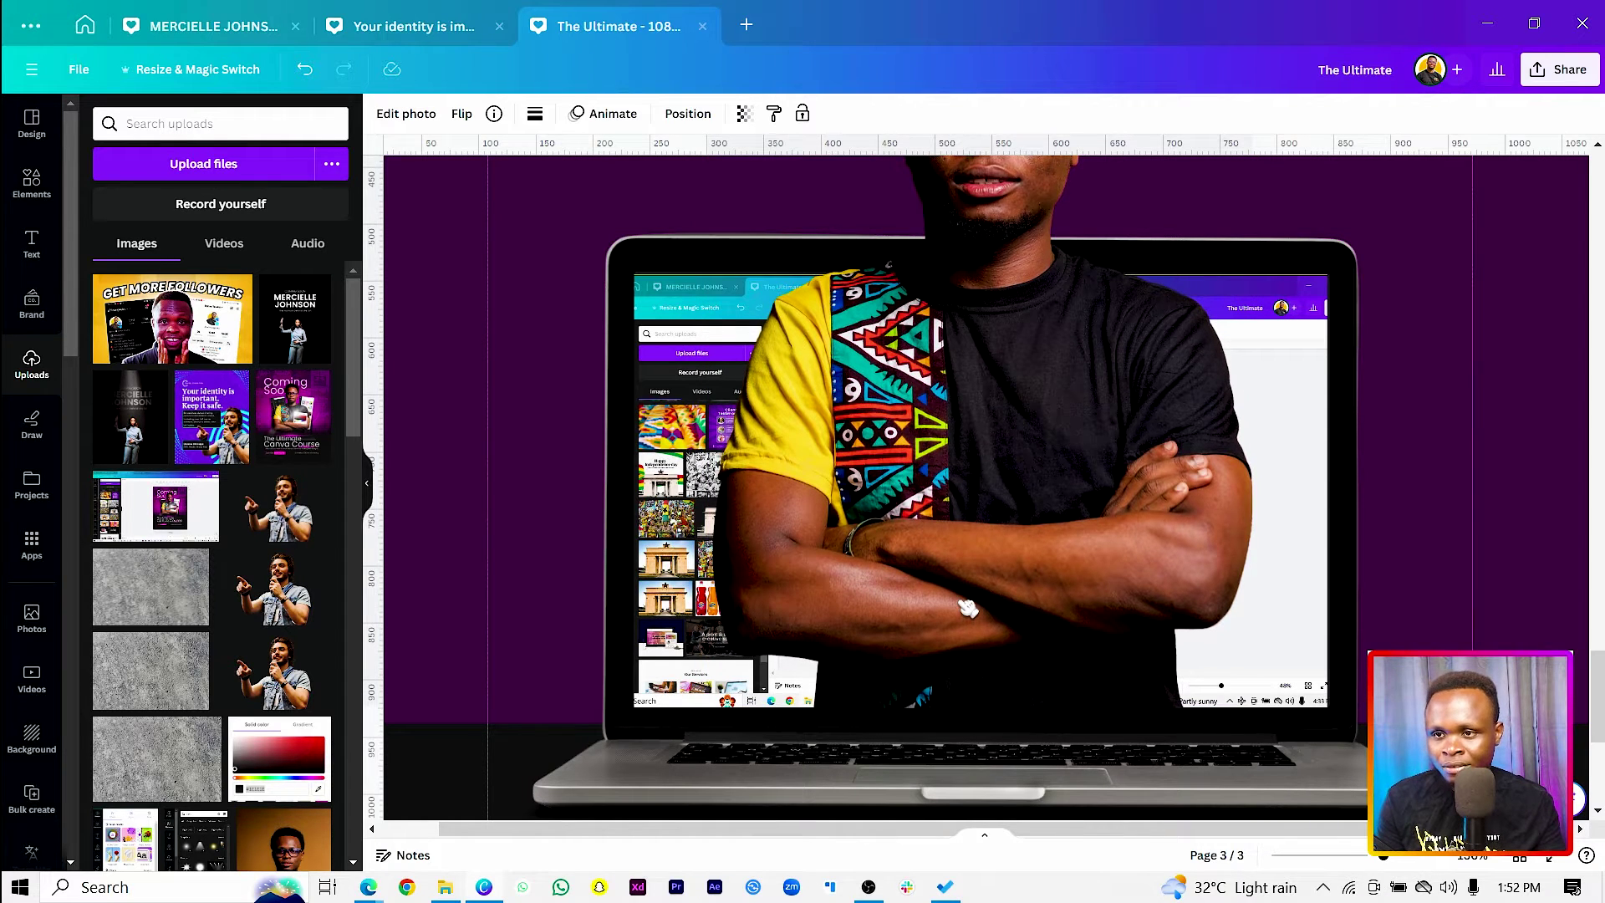
scroll(956, 706, down, 3)
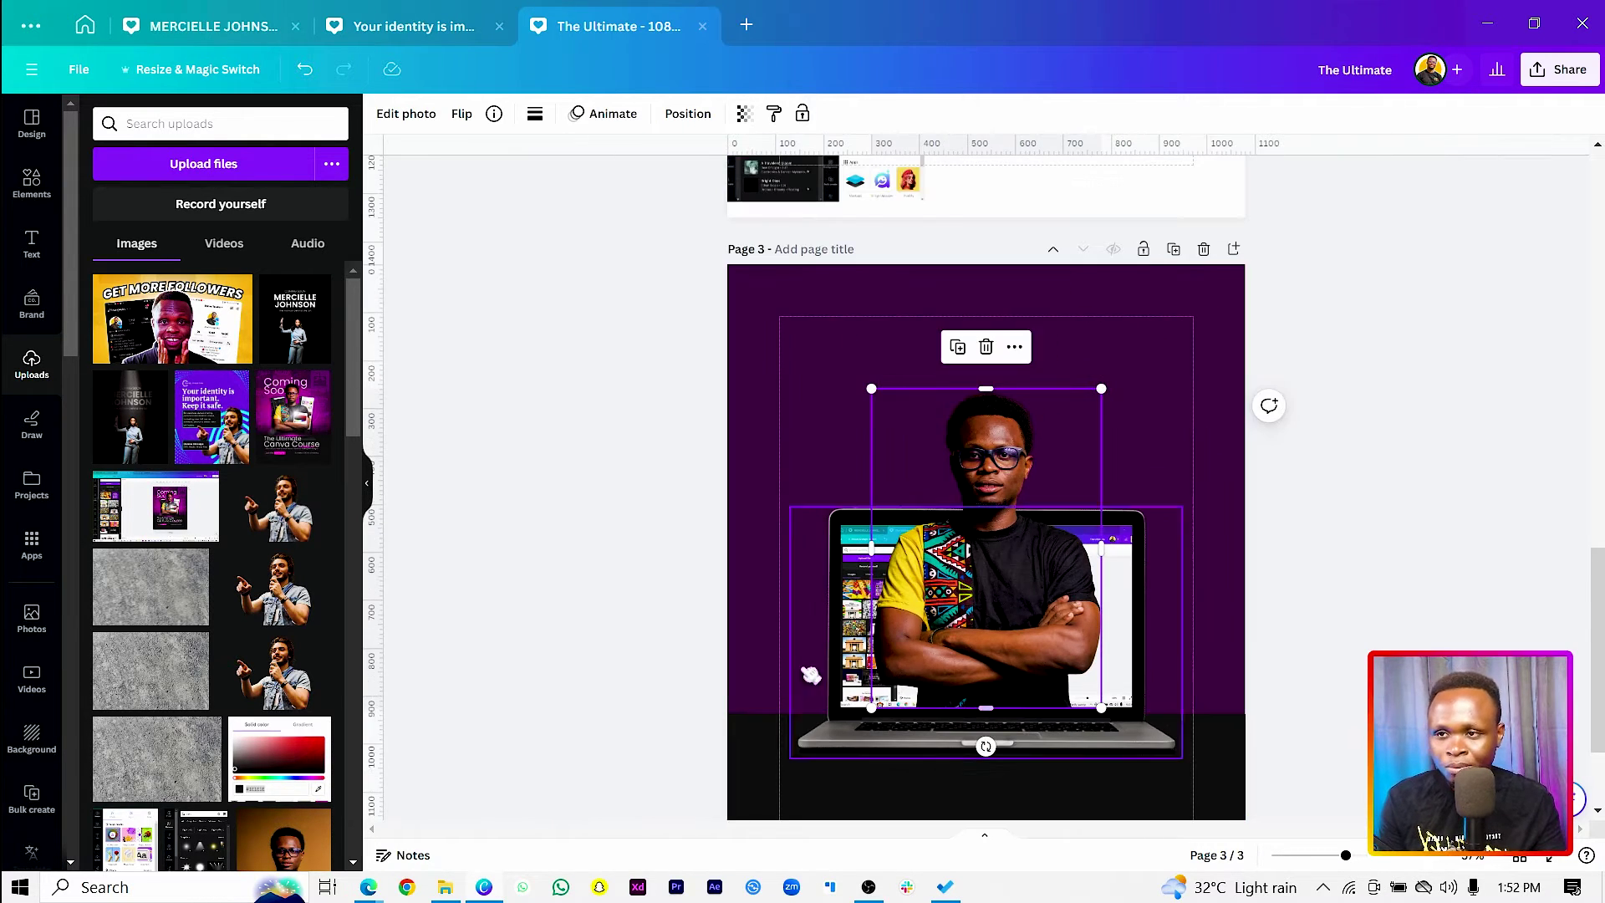
click(677, 667)
scroll(715, 644, down, 2)
scroll(714, 644, down, 1)
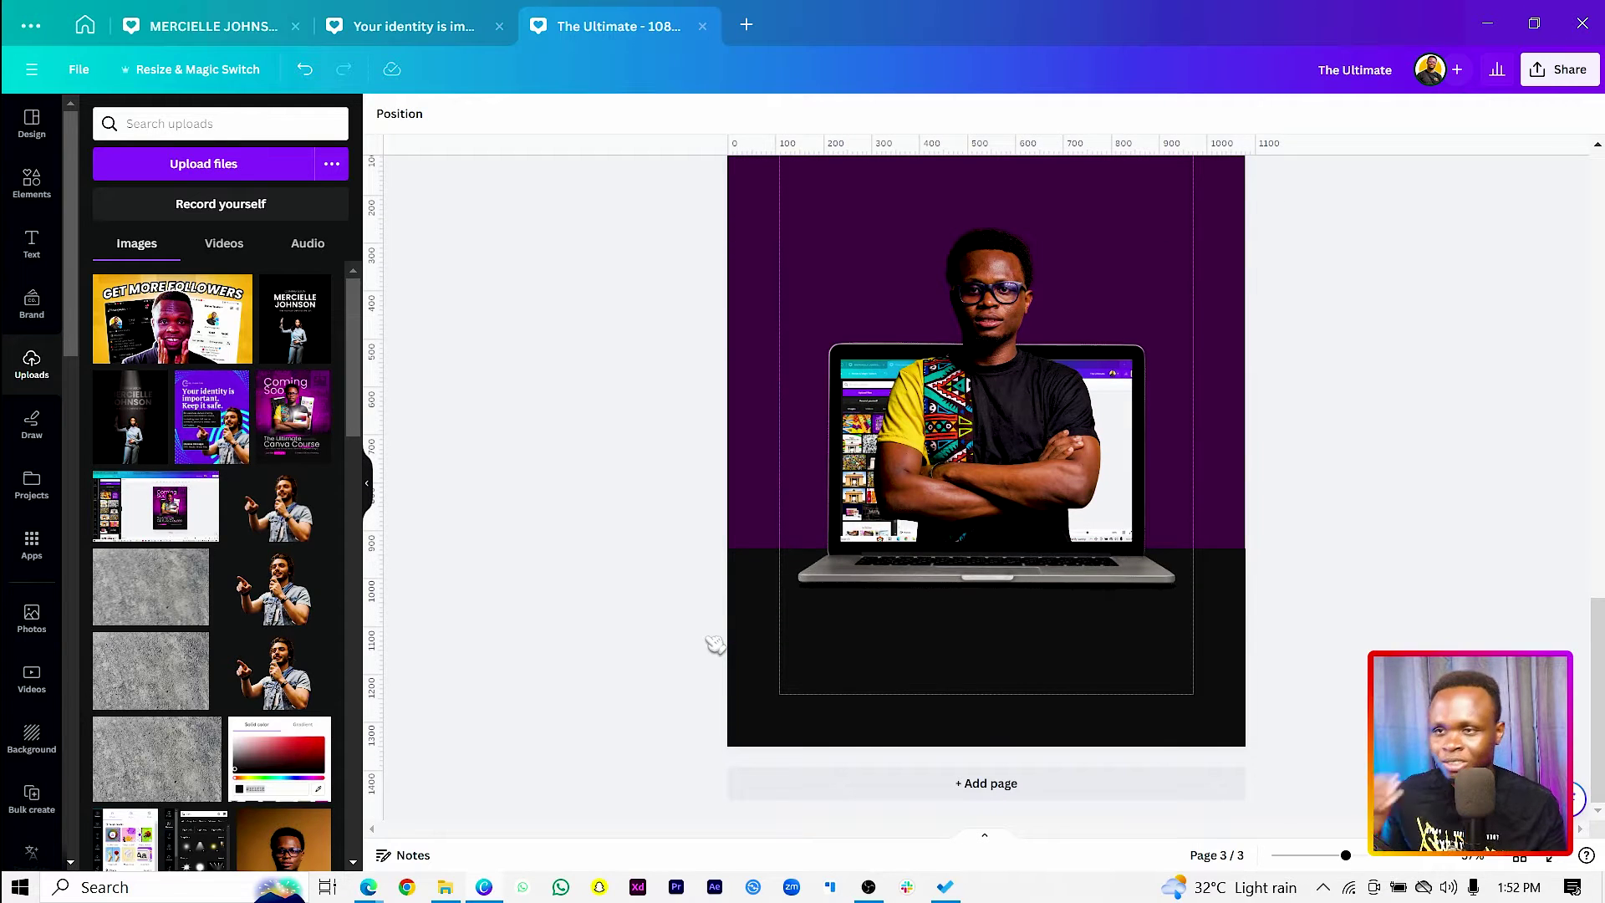
scroll(1596, 635, up, 2)
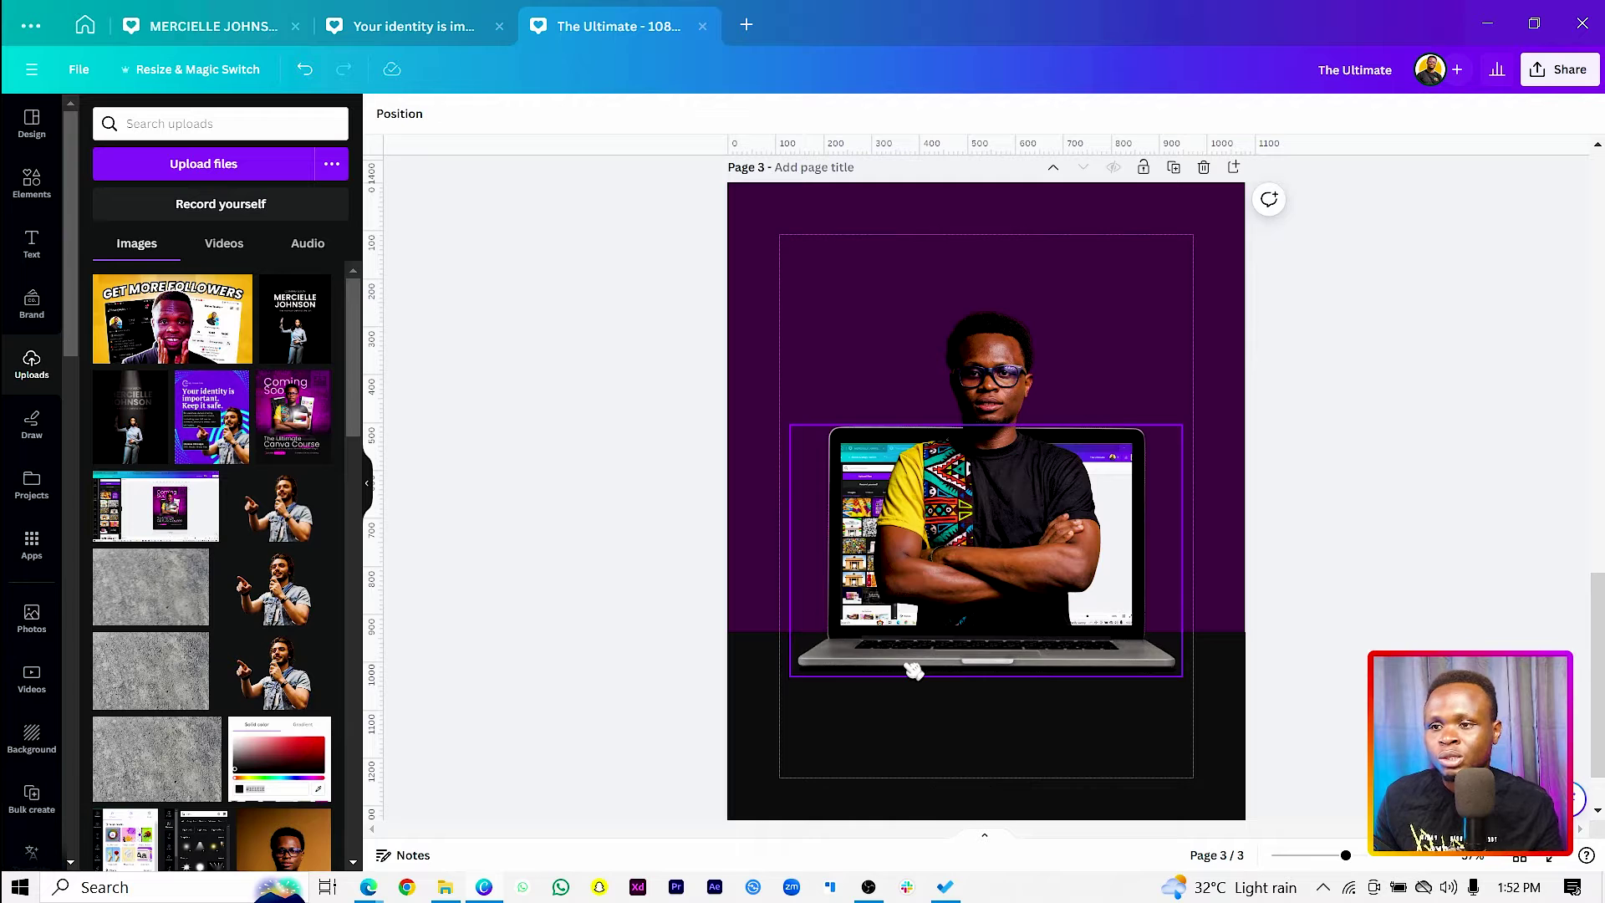
scroll(913, 671, down, 2)
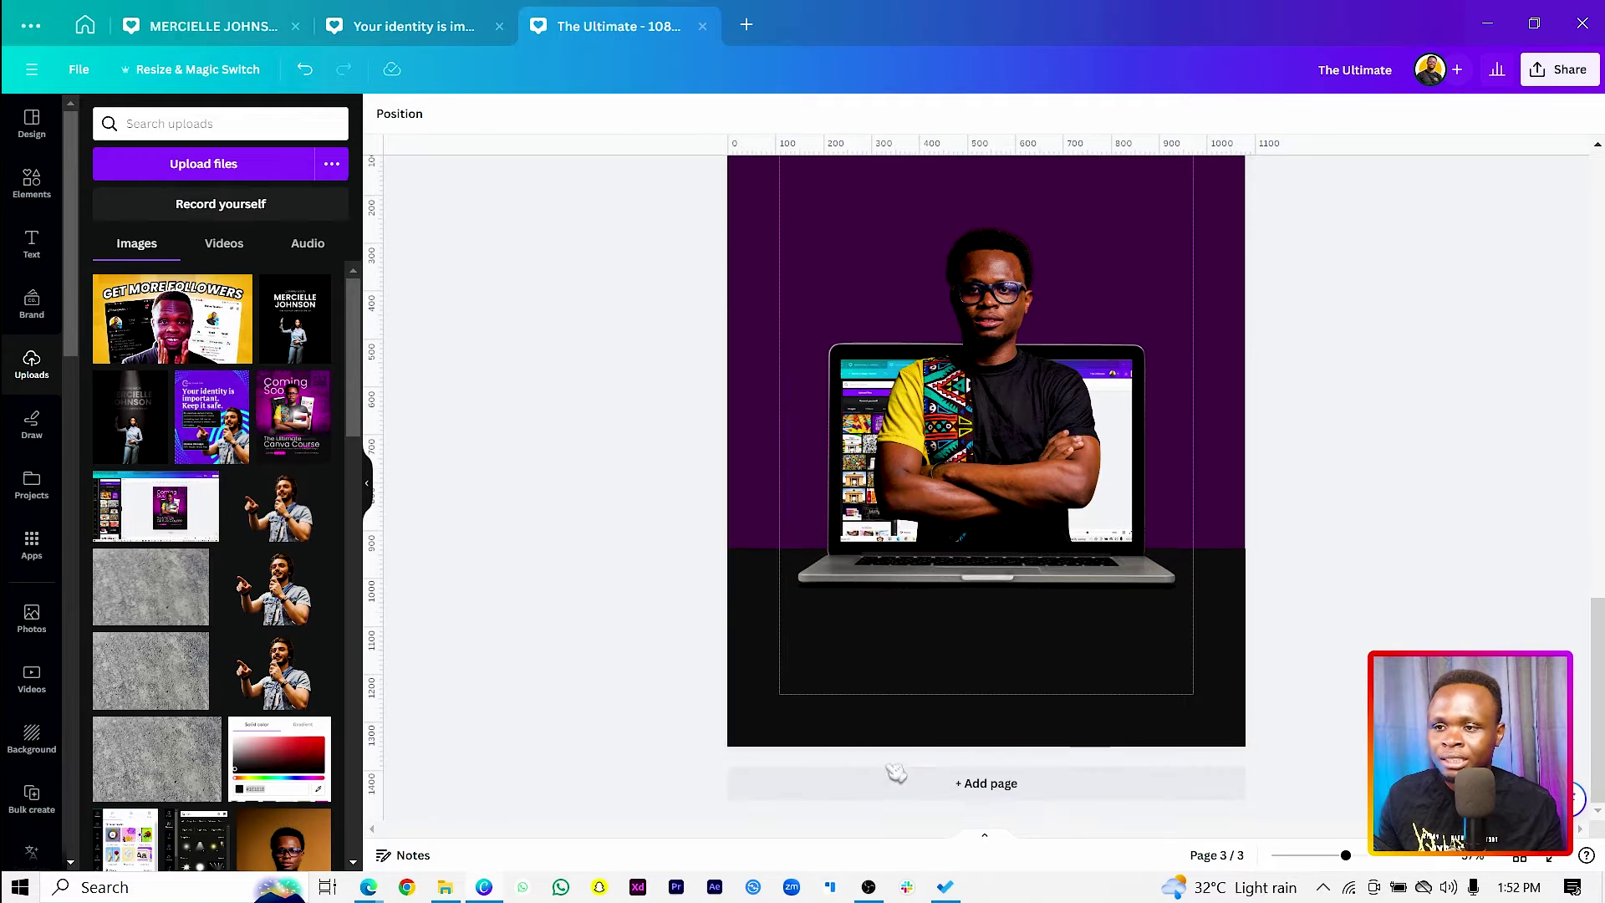
Step: Add page 4 and place the "Your identity is important. Keep it safe." flyer image from the uploads on it
click(899, 783)
scroll(212, 585, down, 10)
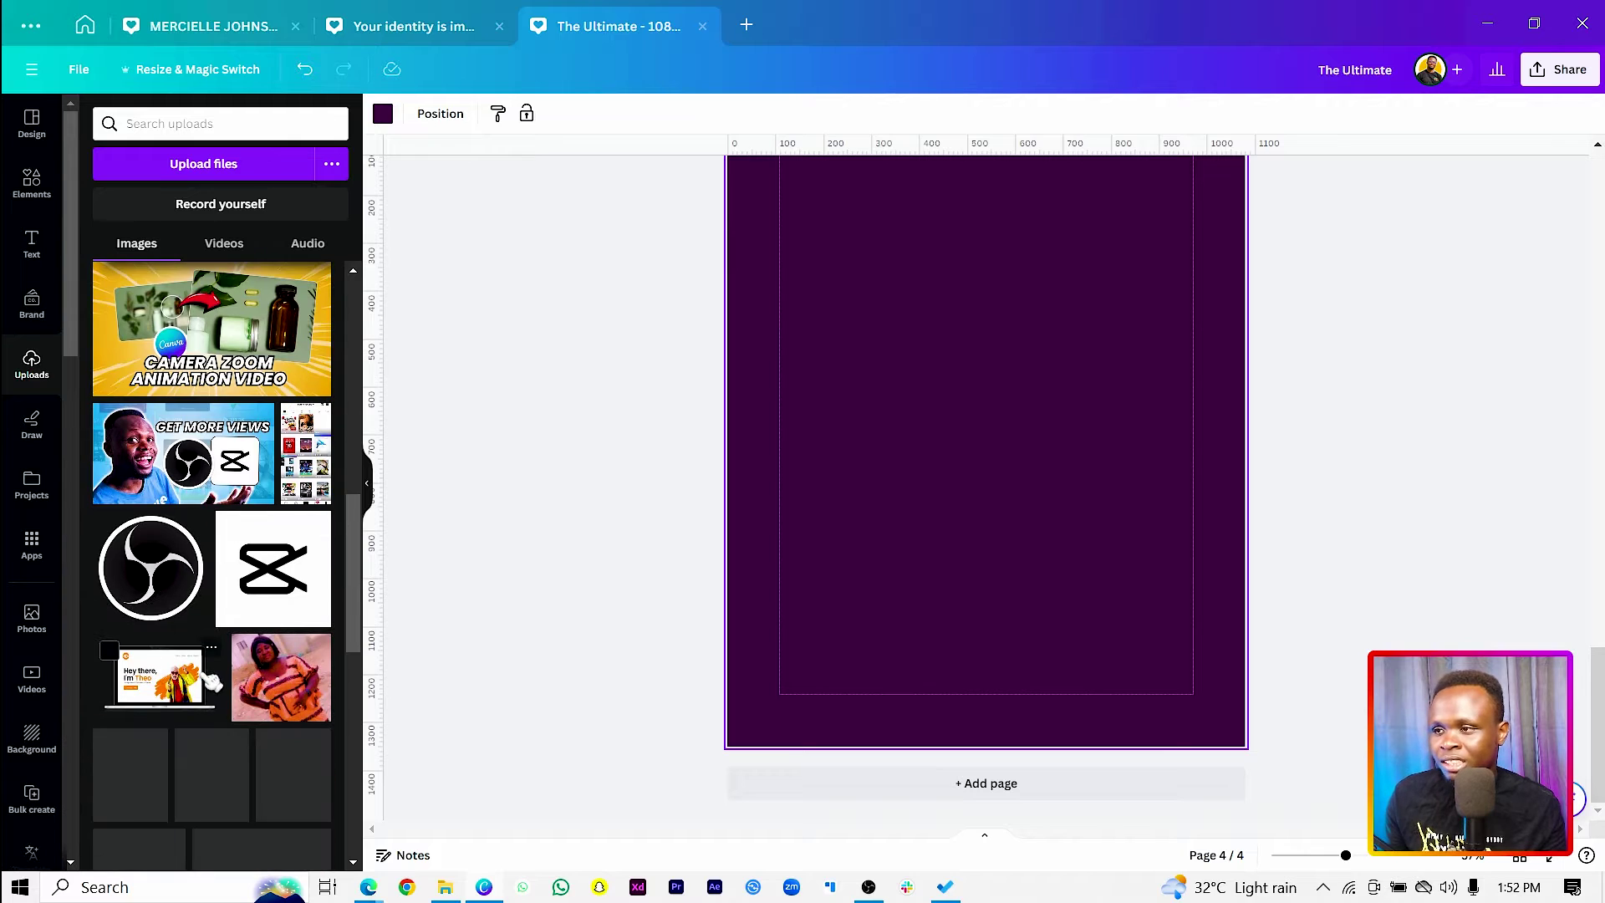
scroll(213, 681, down, 10)
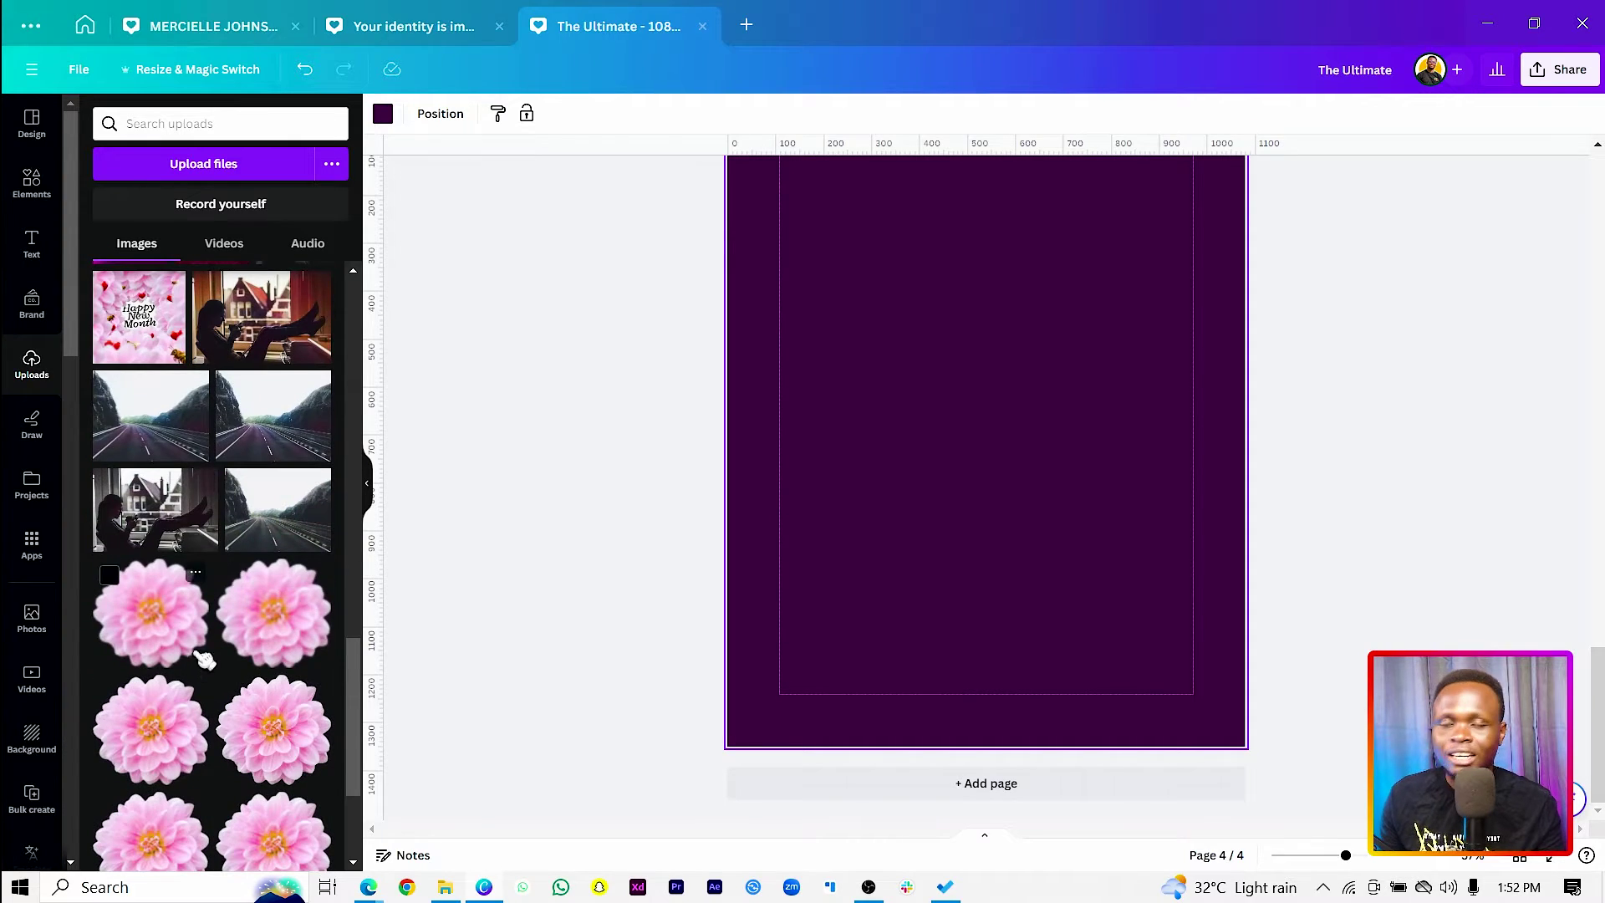
scroll(214, 643, down, 10)
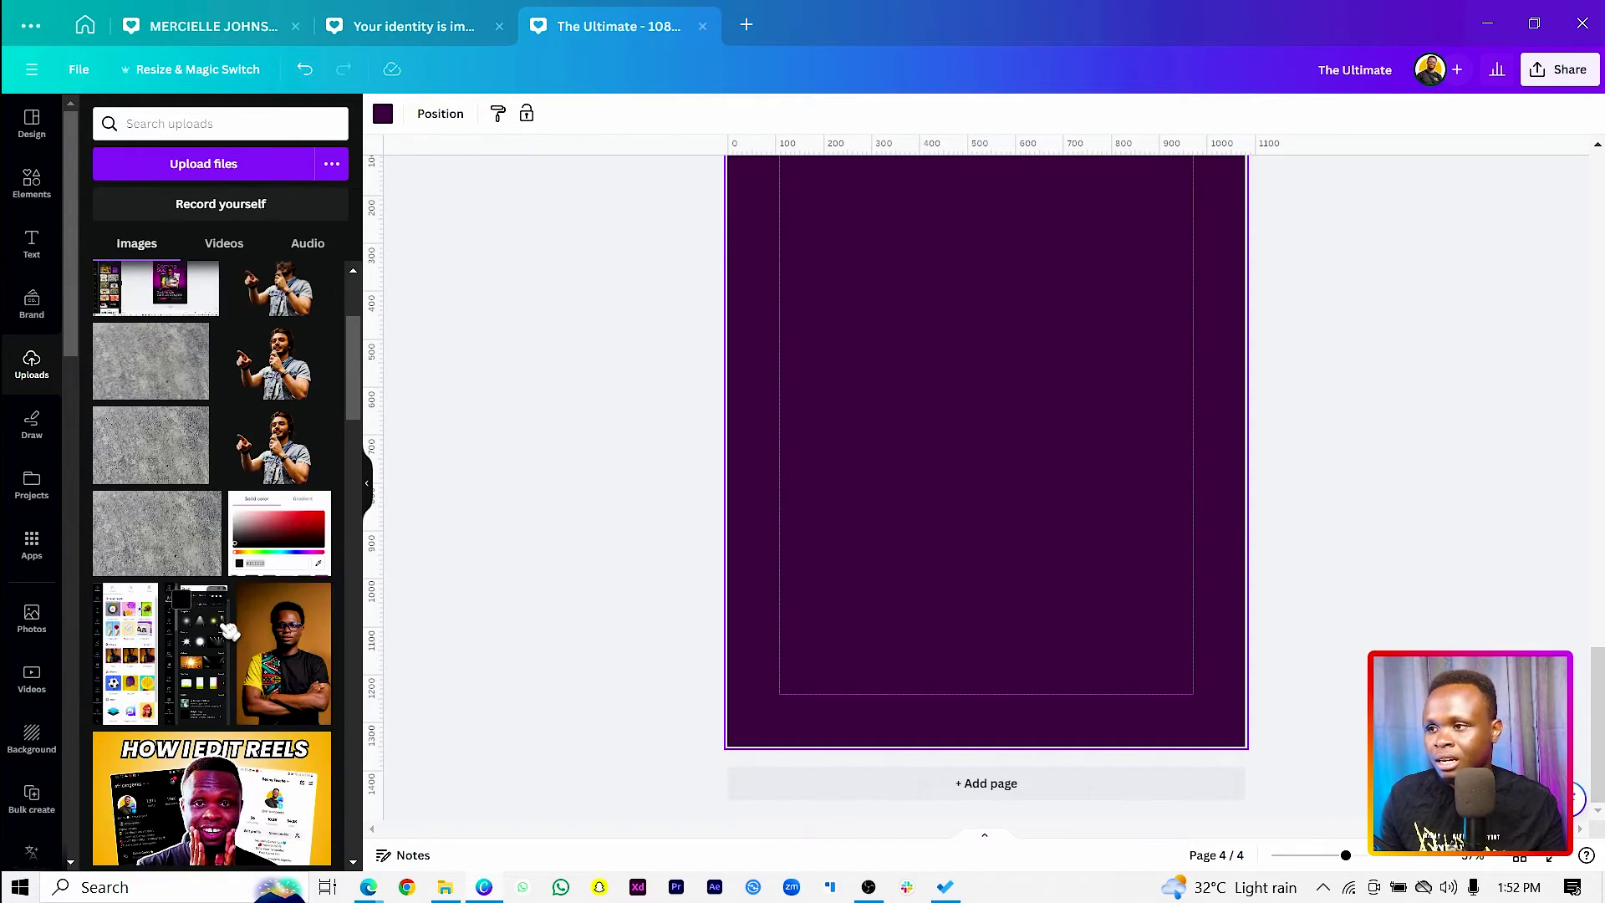
scroll(231, 633, up, 3)
click(233, 439)
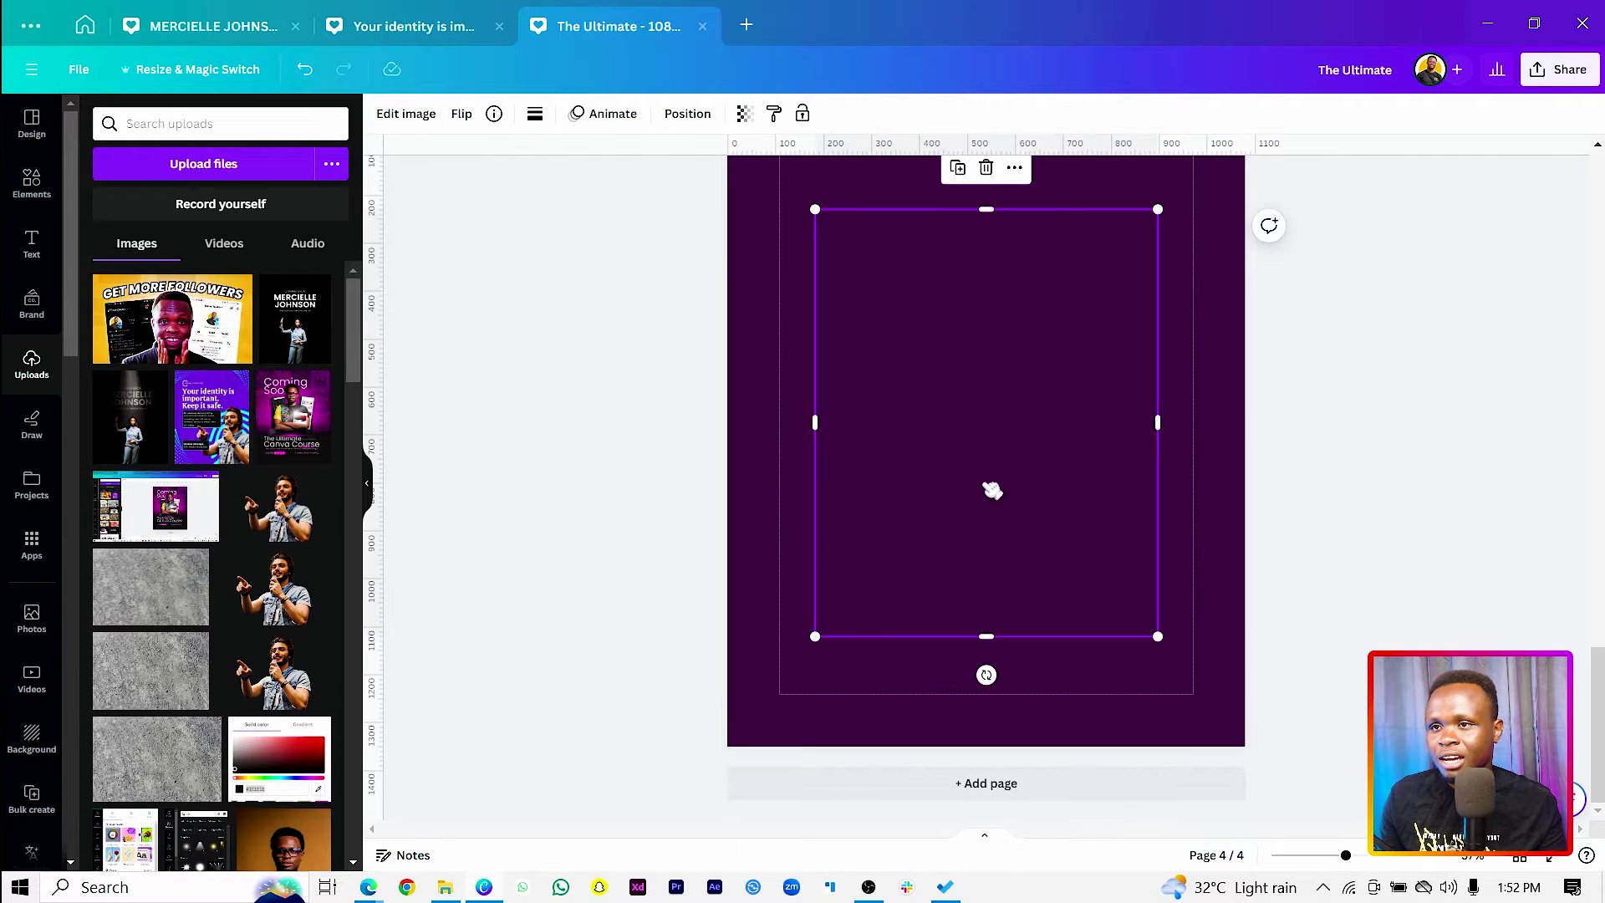
Step: Shrink the flyer image to under a third of the page width and place it in page 4's upper-left corner
drag(1106, 551, 995, 437)
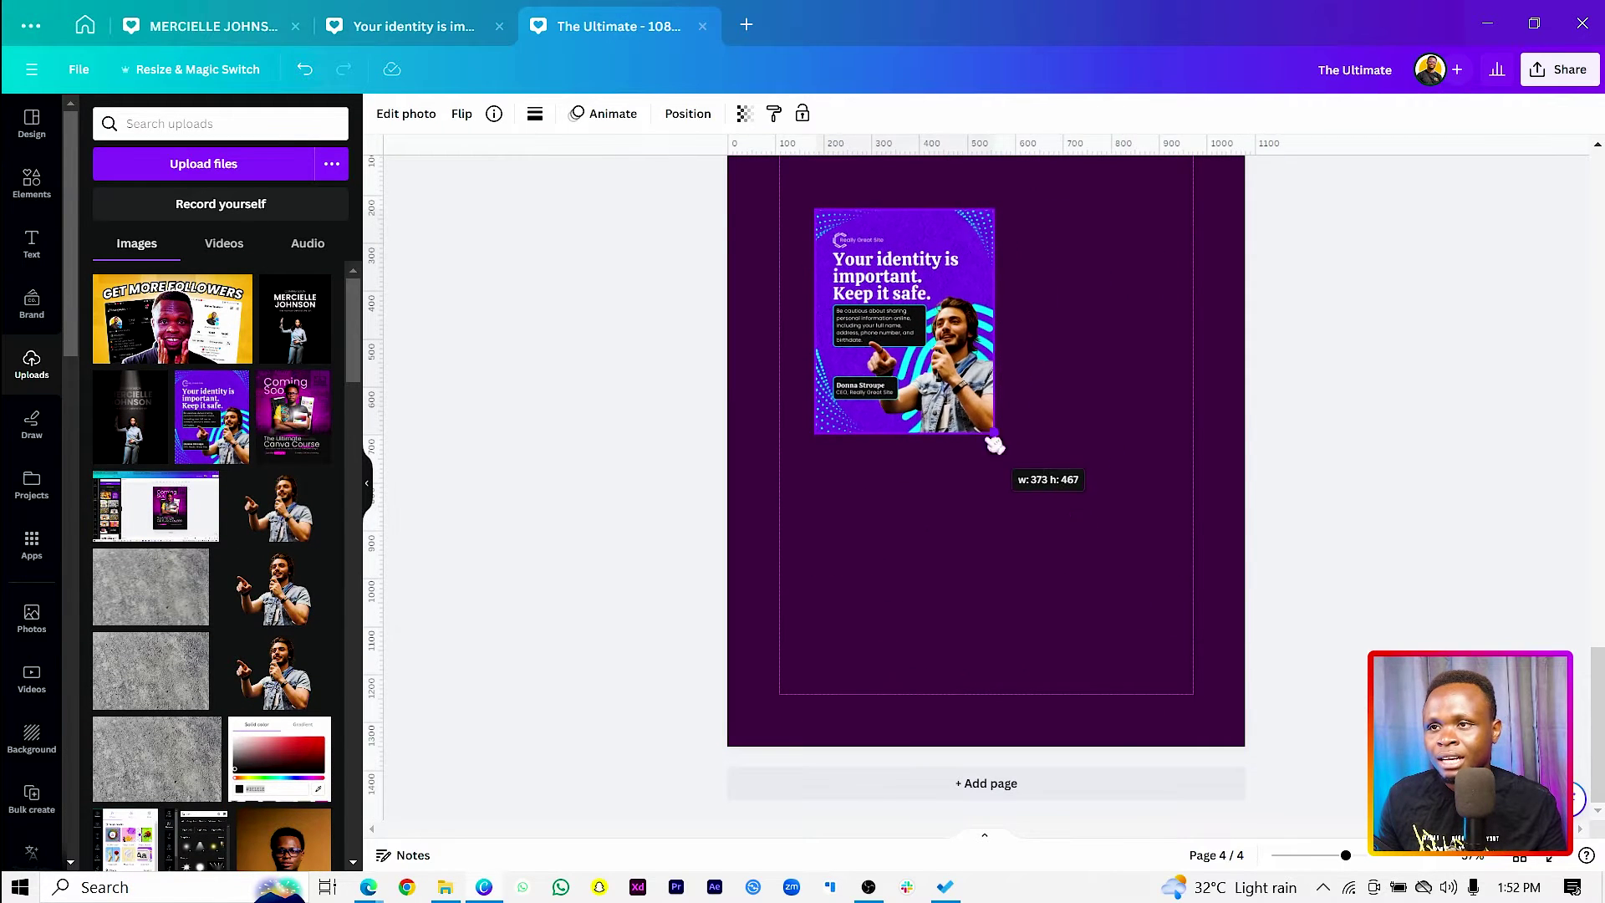
scroll(970, 468, up, 3)
drag(904, 567, 817, 461)
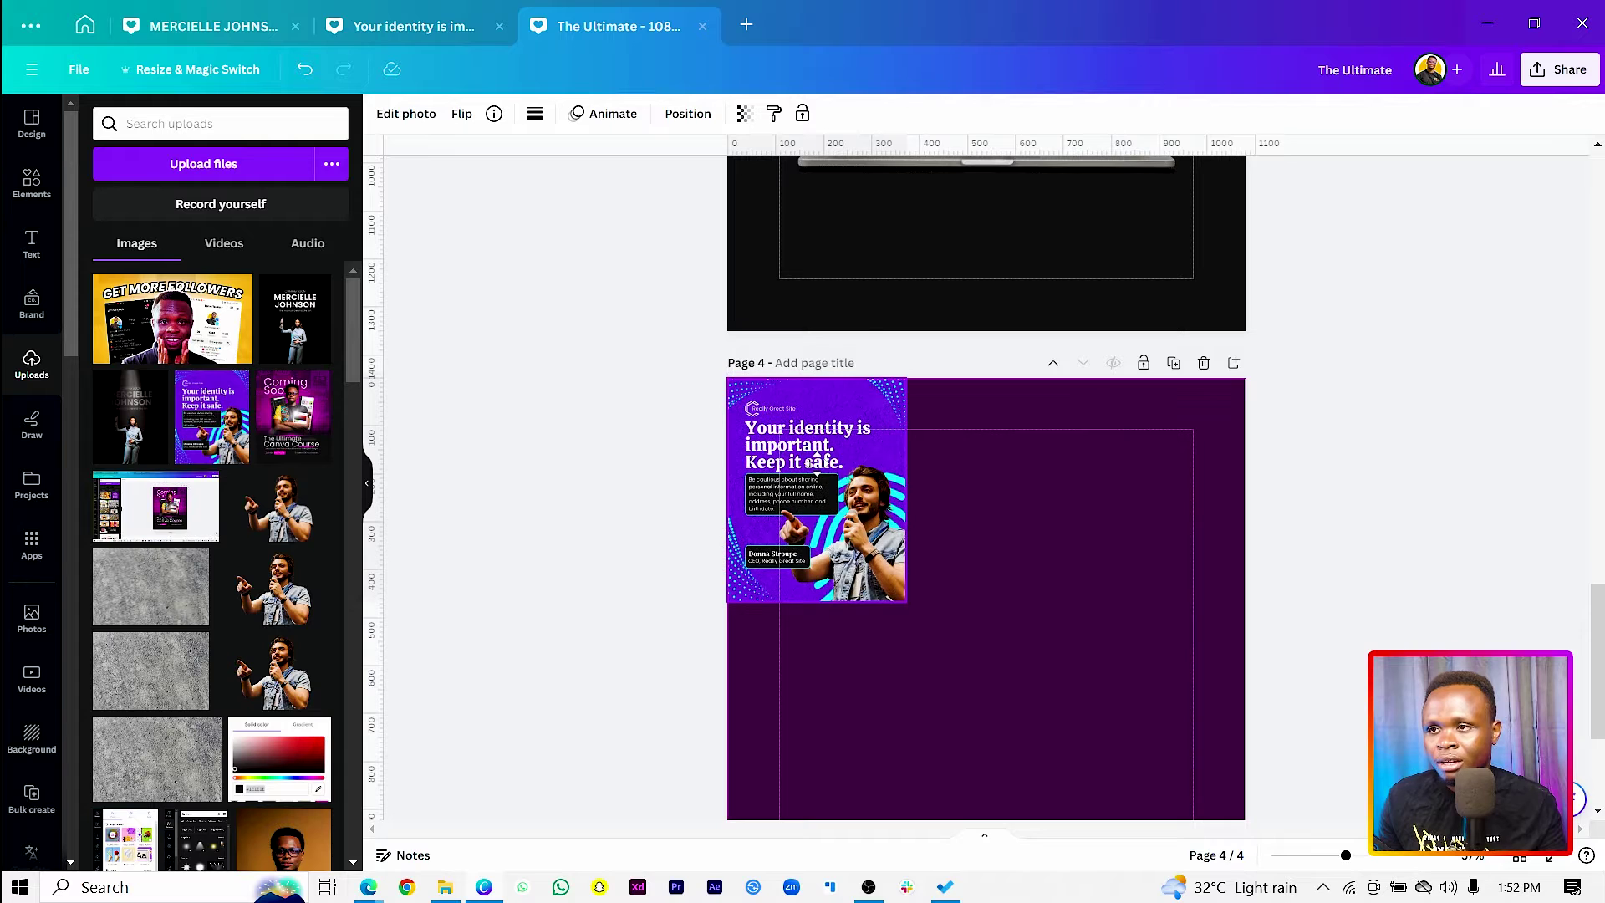
drag(904, 603, 875, 562)
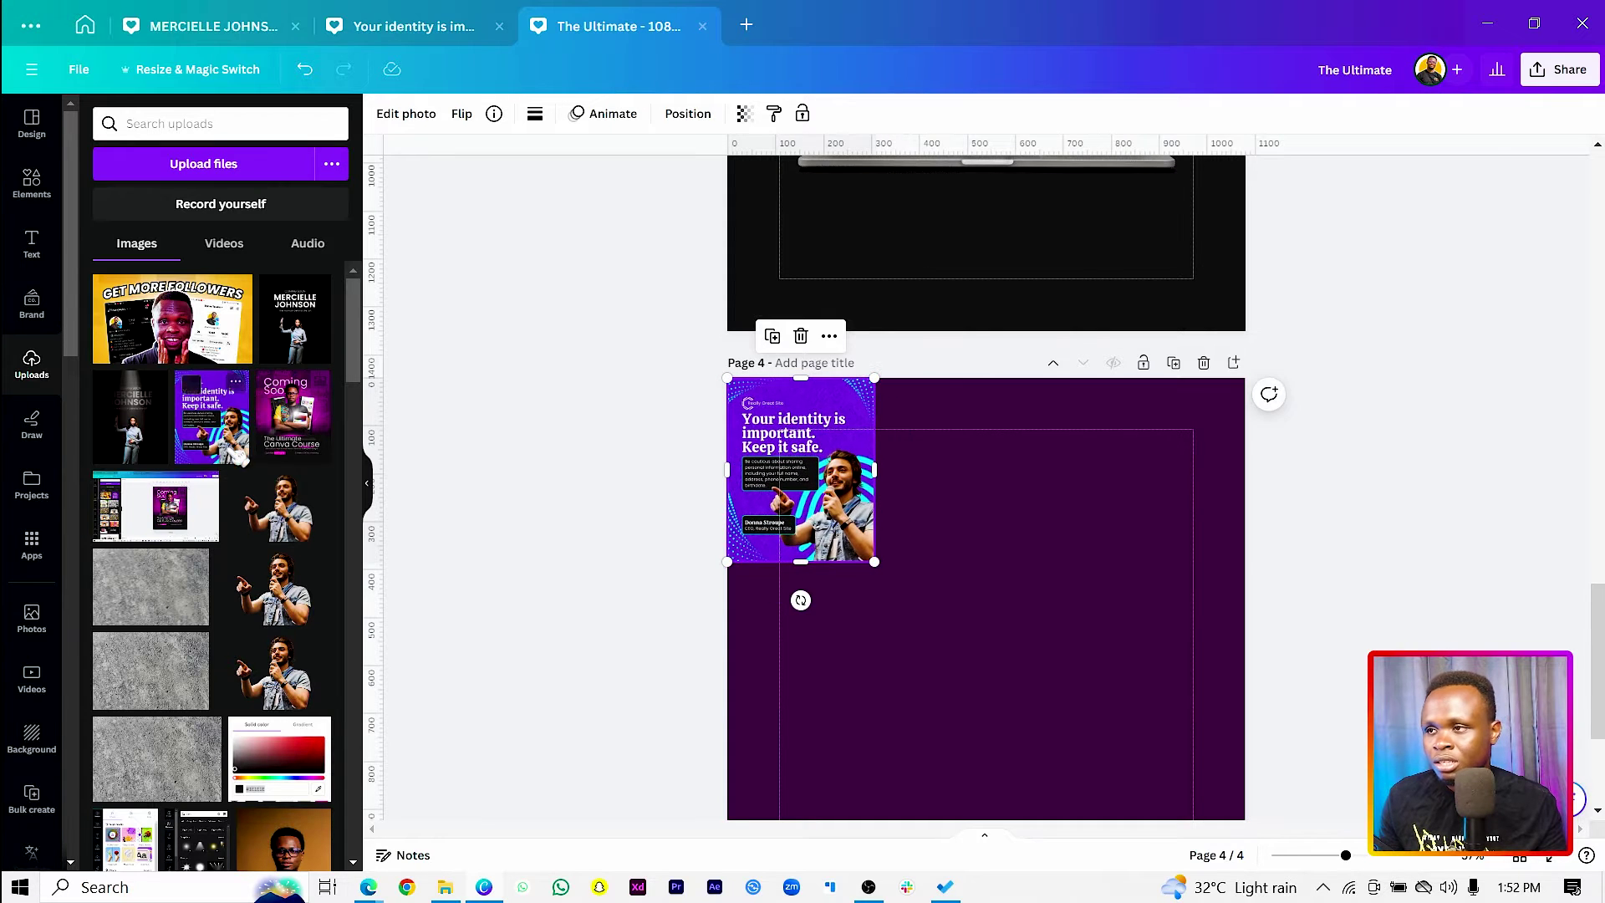
Step: Duplicate the flyer image into an edge-to-edge row of four along the page's upper edge, scaling the copies down to fit
scroll(213, 569, down, 6)
drag(818, 473, 1096, 454)
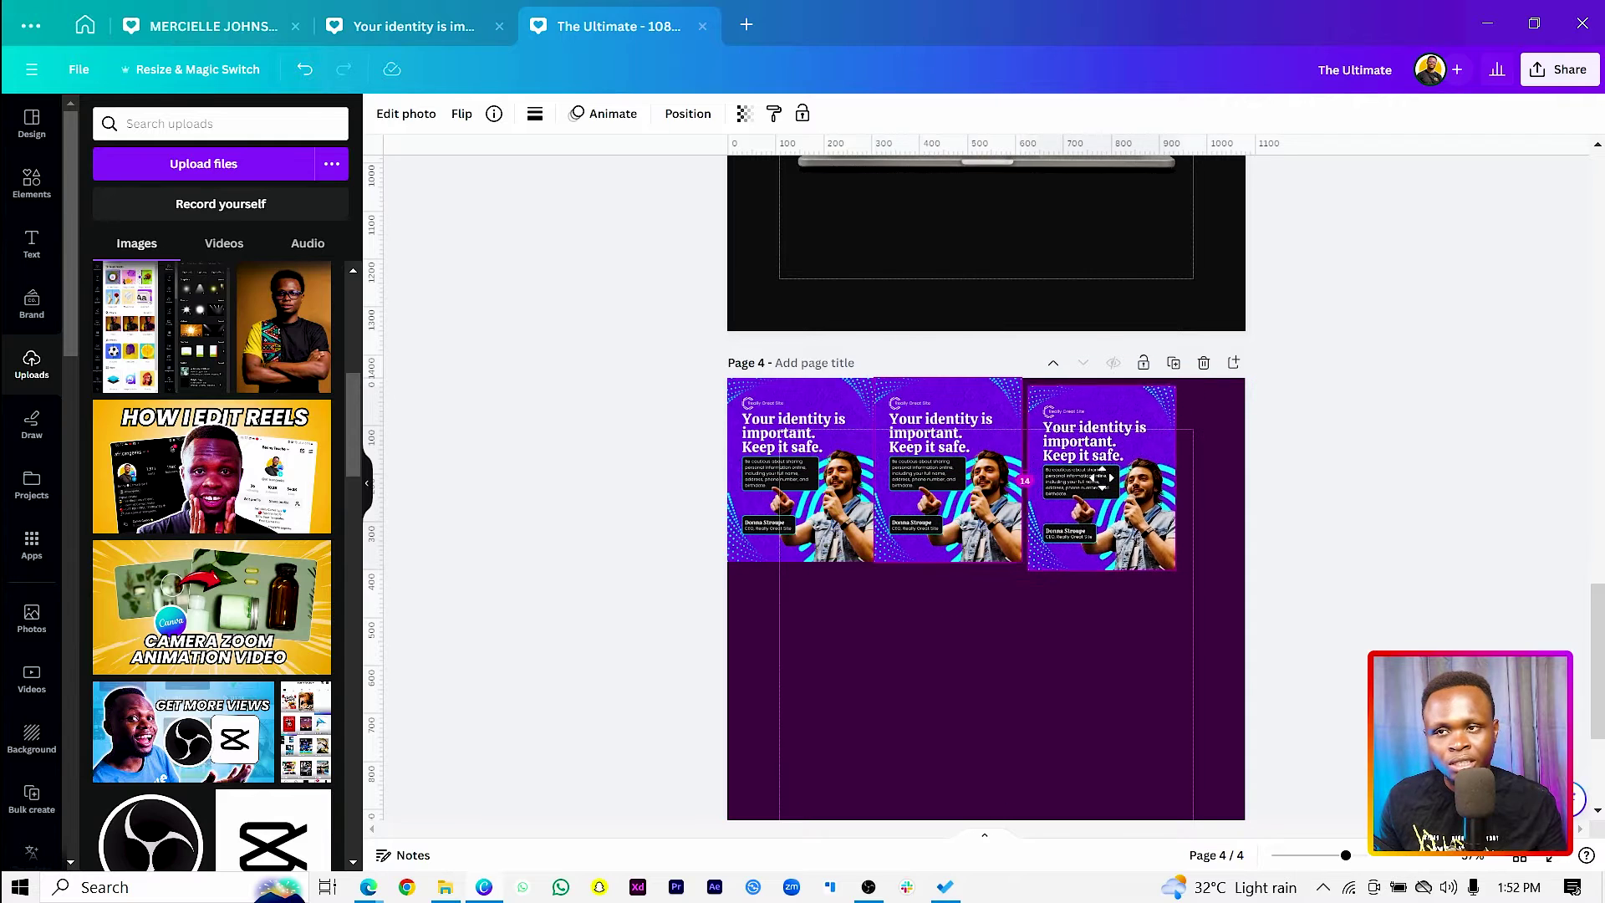
key(ctrl+a)
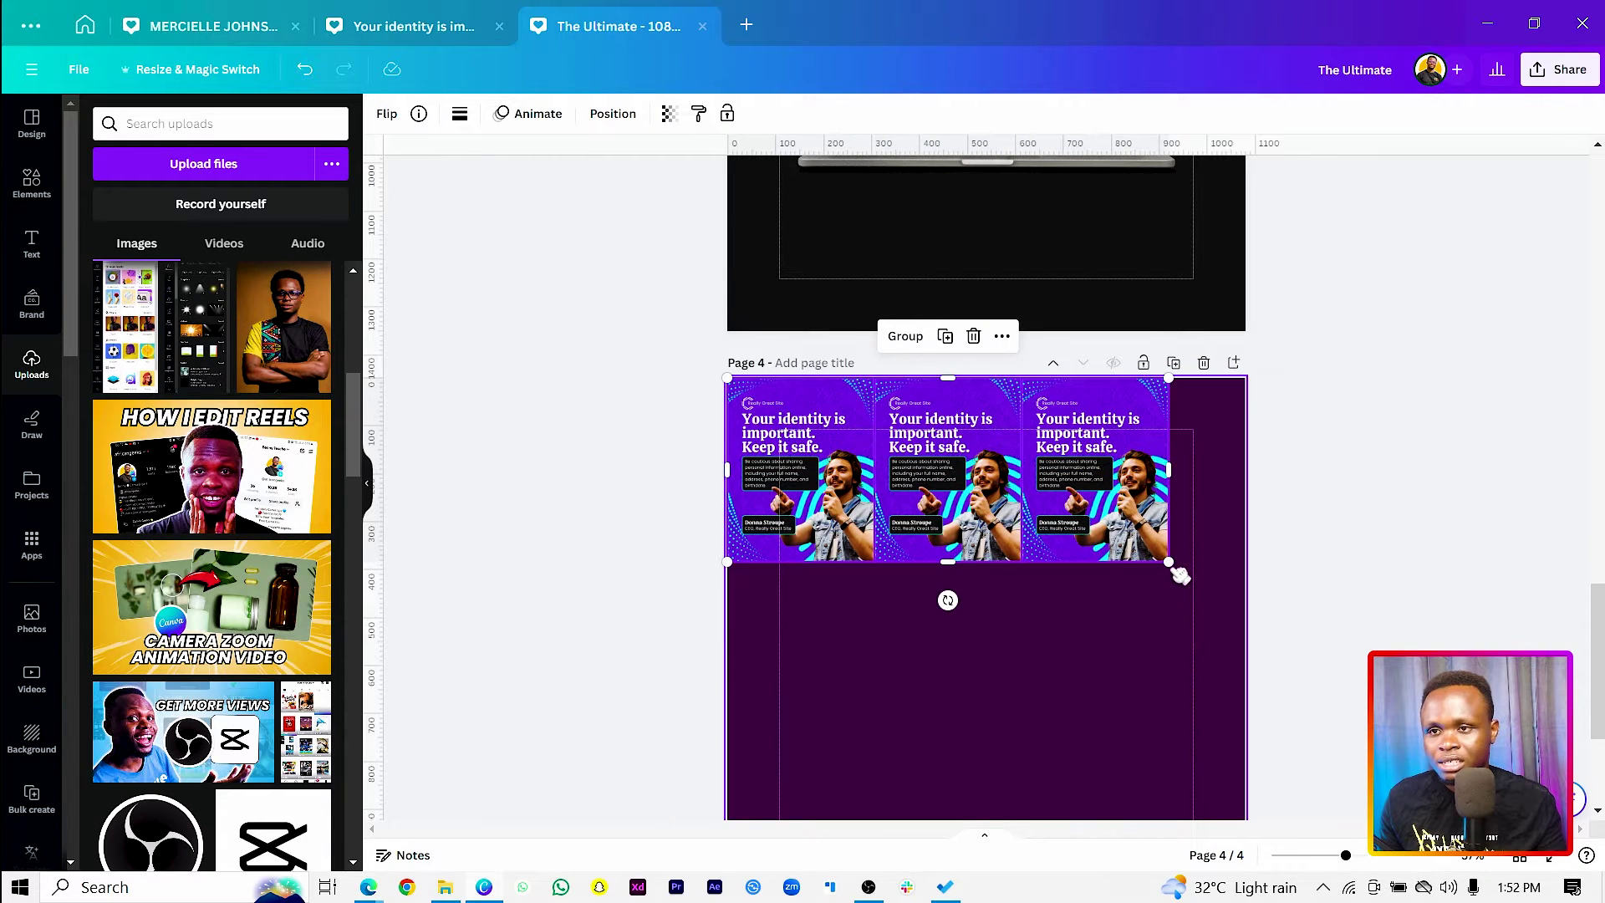
drag(1168, 562, 1062, 515)
key(ctrl+d)
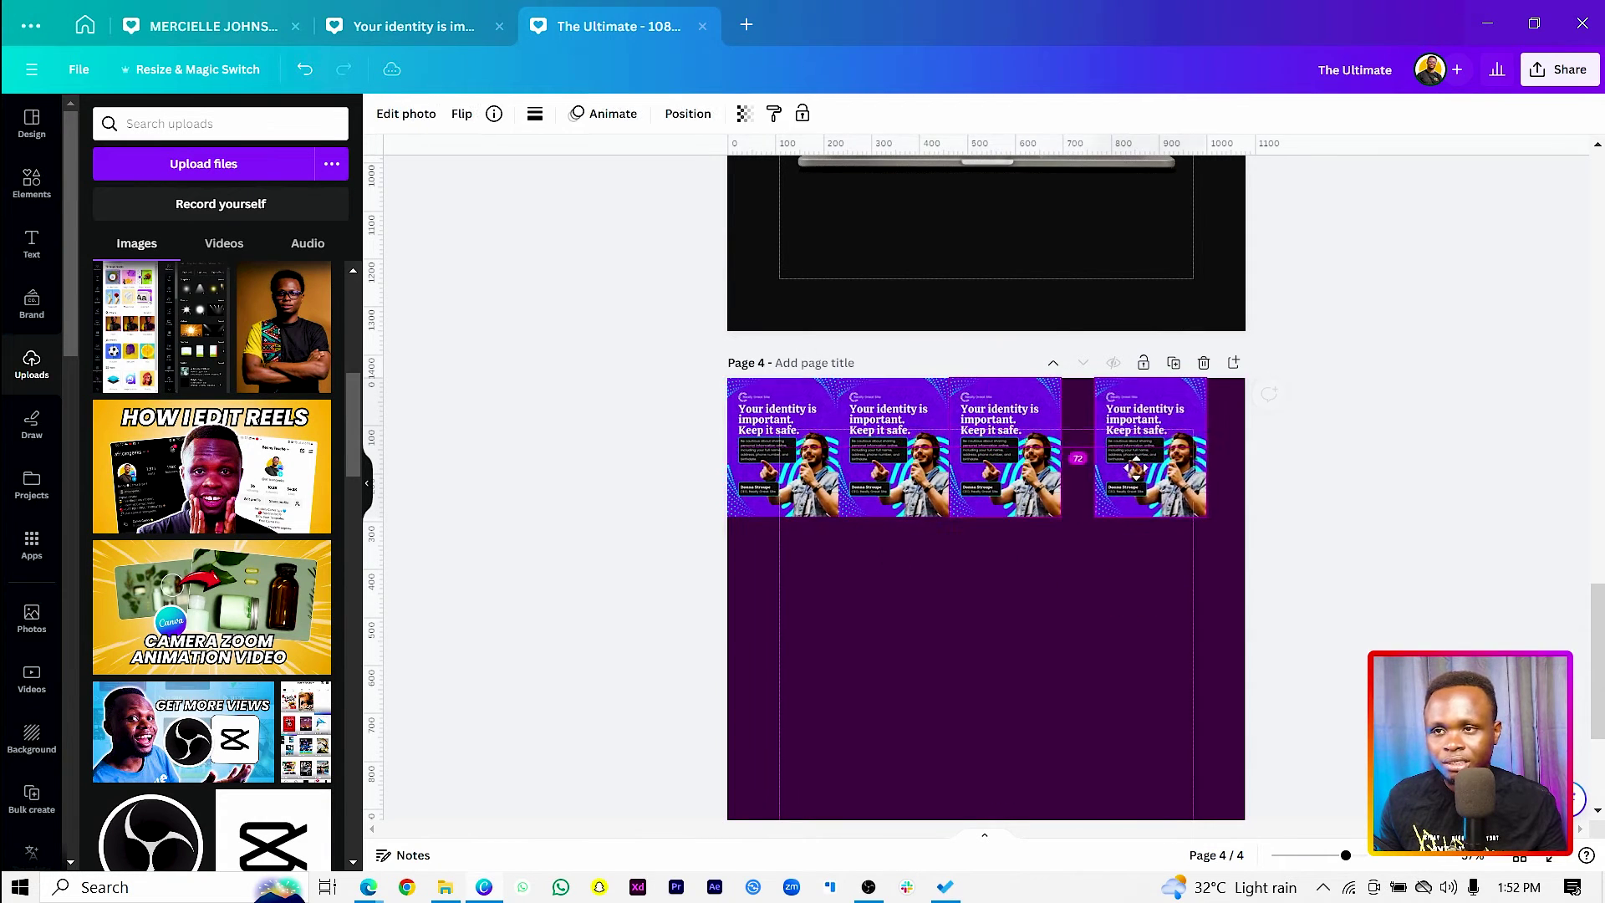
drag(1144, 452, 1116, 451)
Step: Scale the row of four flyer images so it spans the full width of page 4
key(ctrl+a)
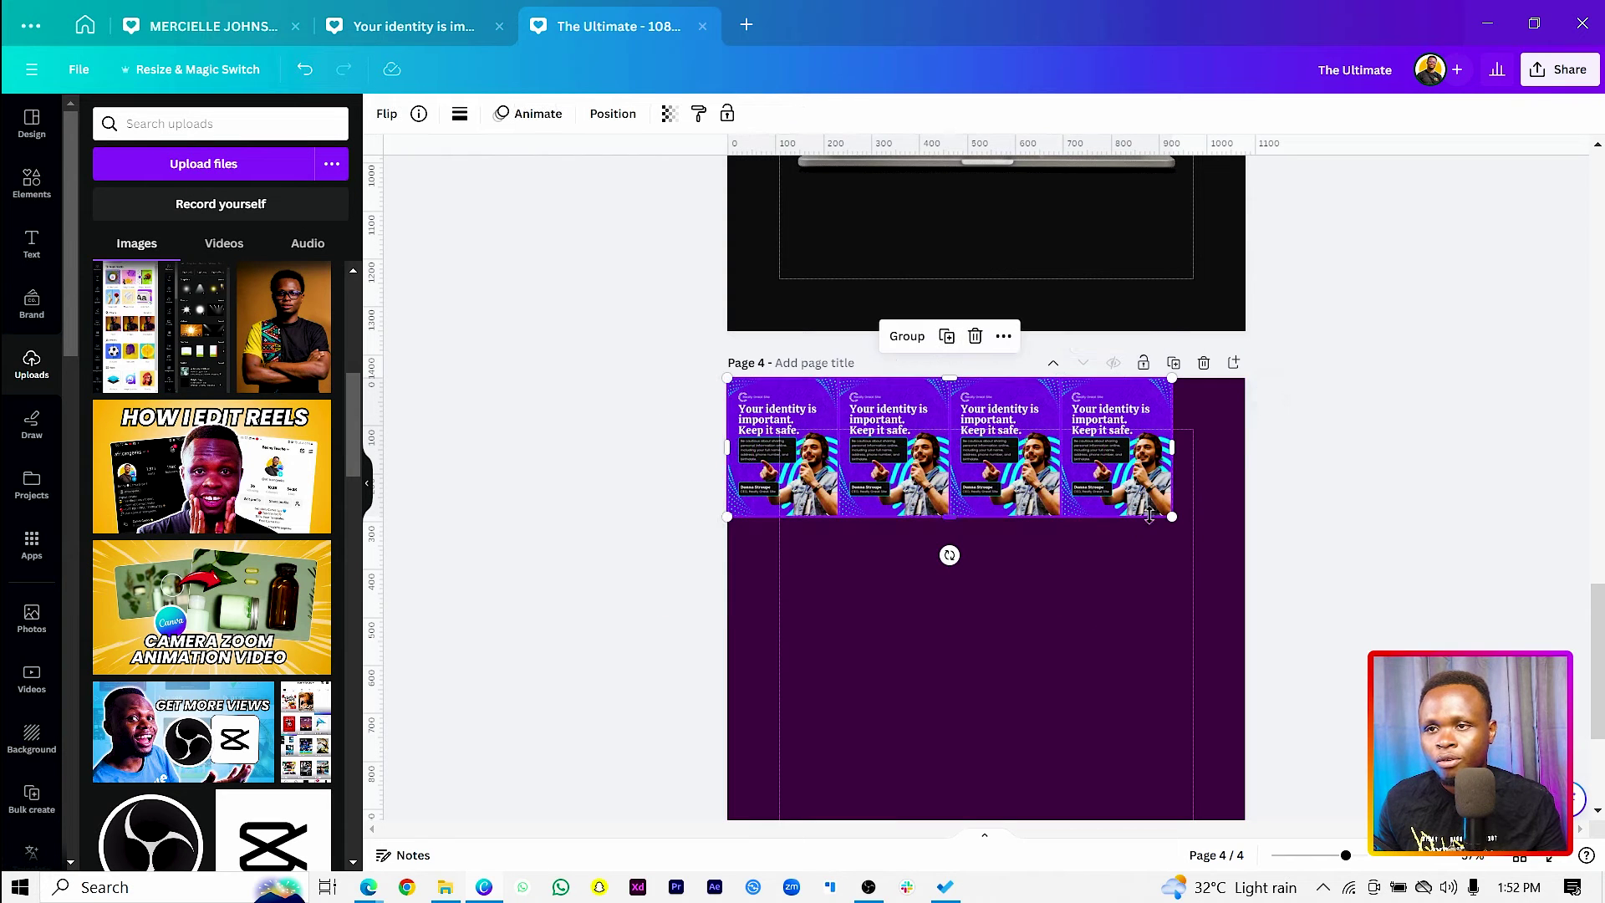
drag(1171, 516, 1232, 565)
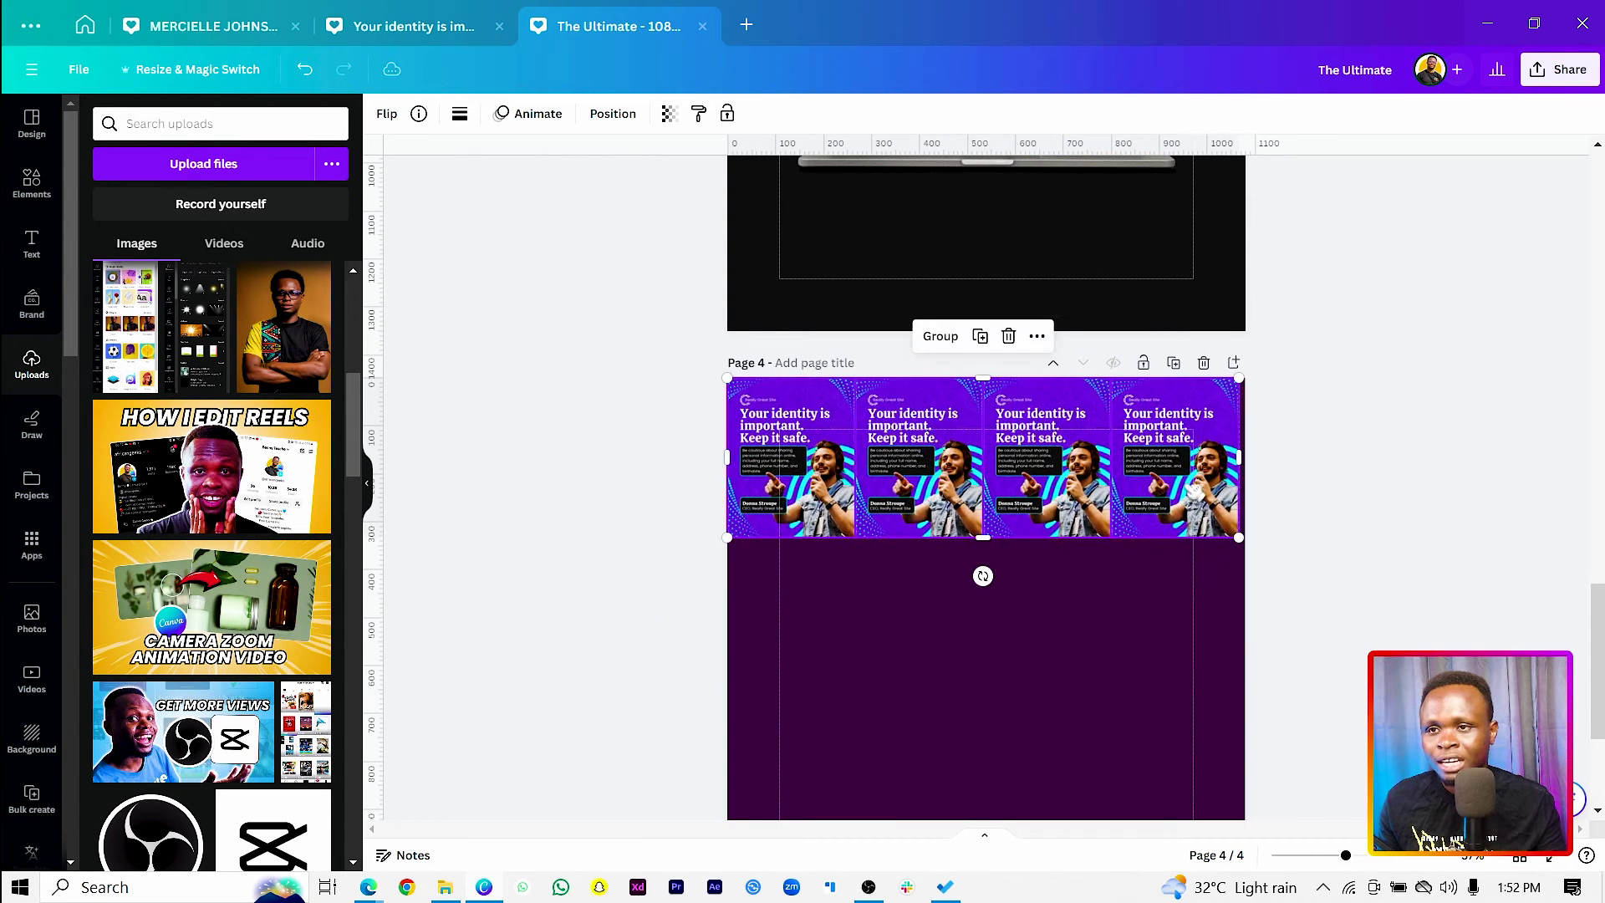
click(1236, 539)
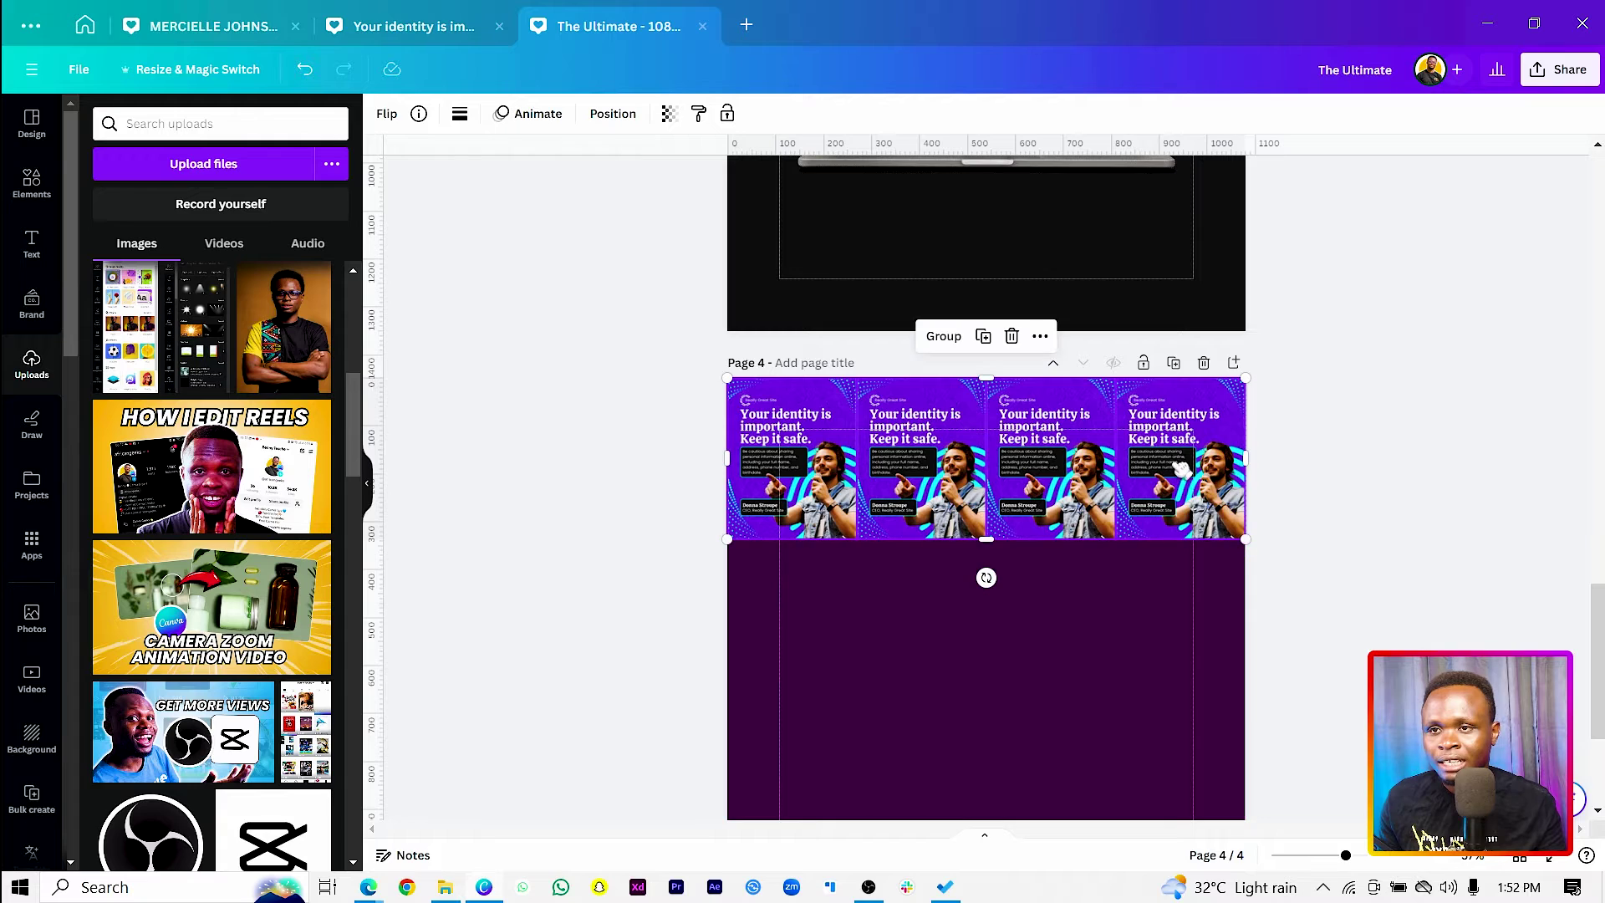
Step: Duplicate the row twice and stack the copies directly beneath it to form a four-by-three grid
key(ctrl+d)
drag(1182, 473, 1174, 627)
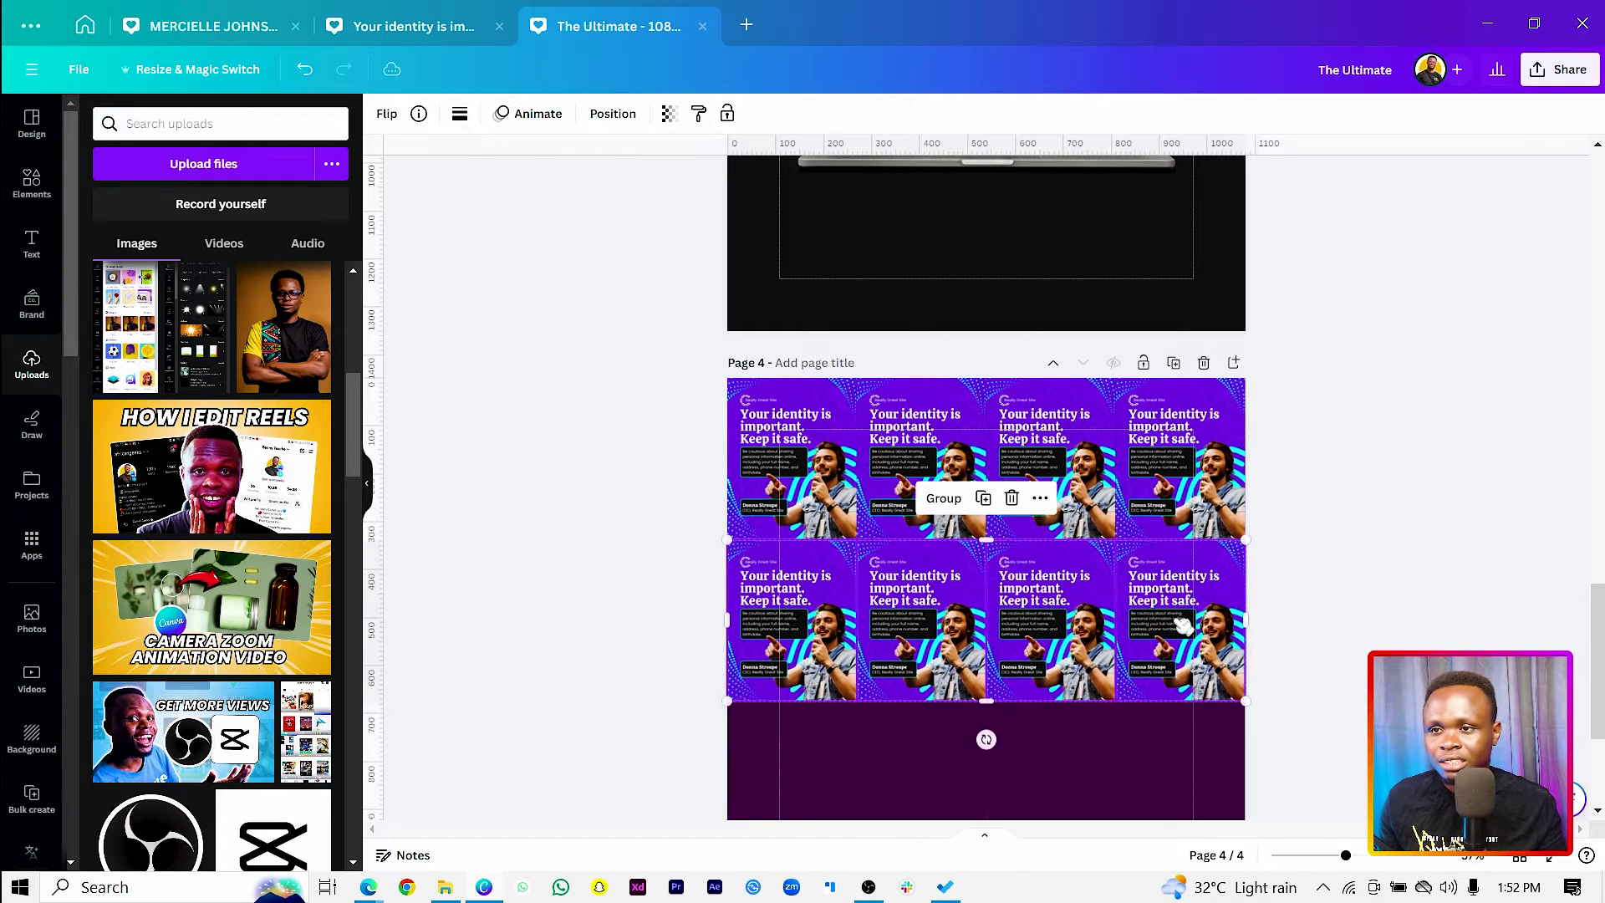
scroll(1137, 415, down, 3)
key(ctrl+d)
drag(1137, 415, 1152, 525)
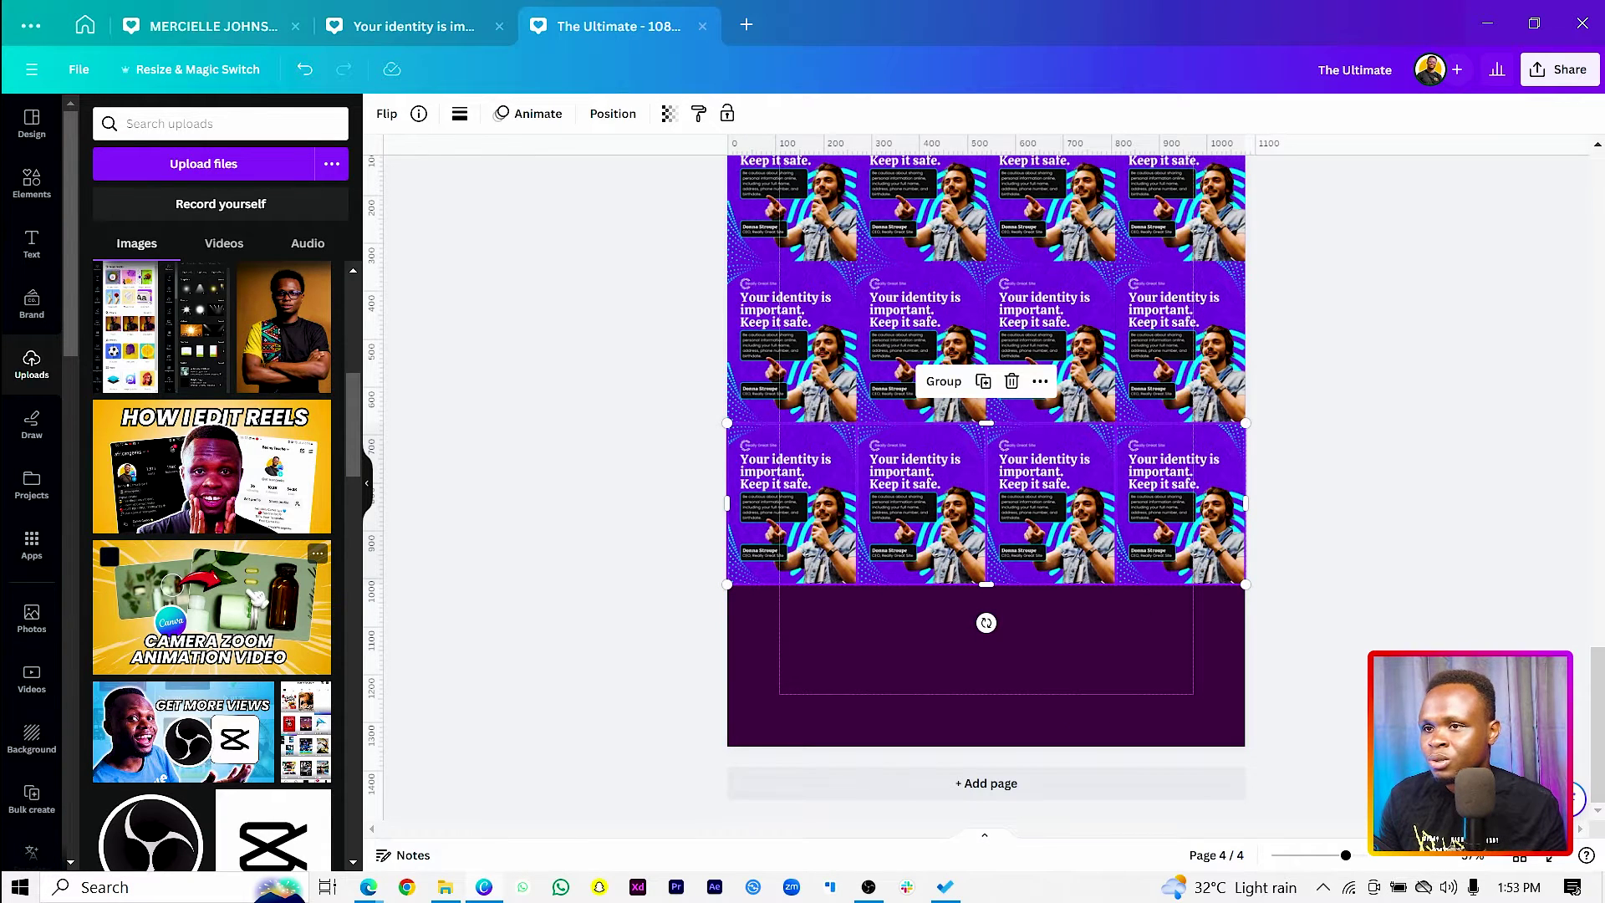
Step: Replace the duplicate images in the grid with different flyer designs from the uploads
scroll(254, 595, down, 10)
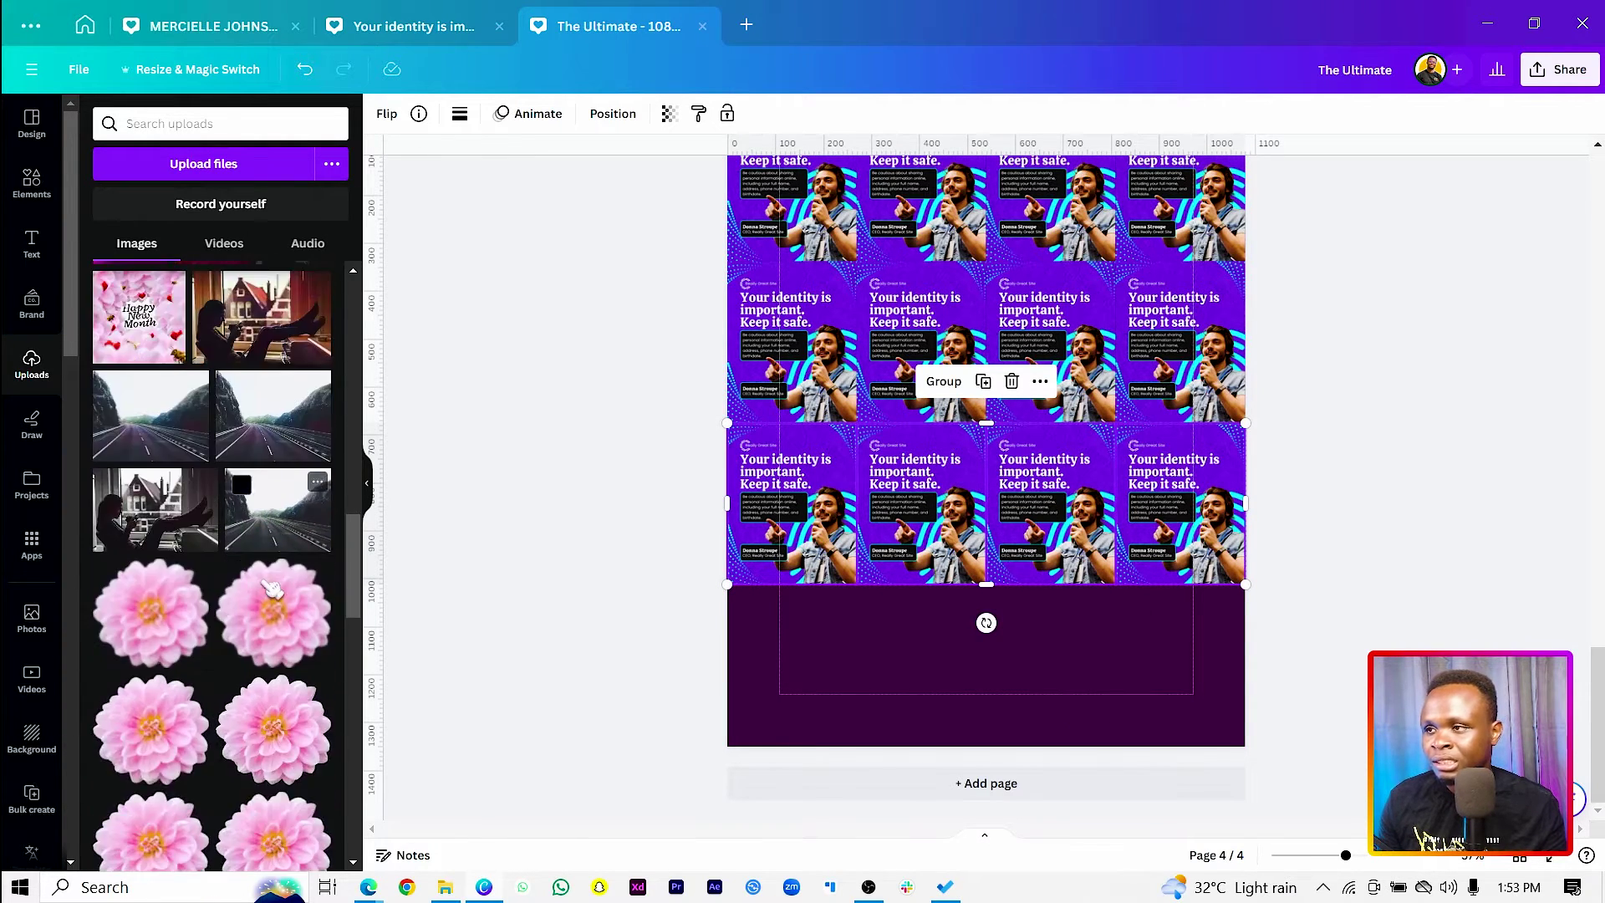
scroll(272, 589, up, 3)
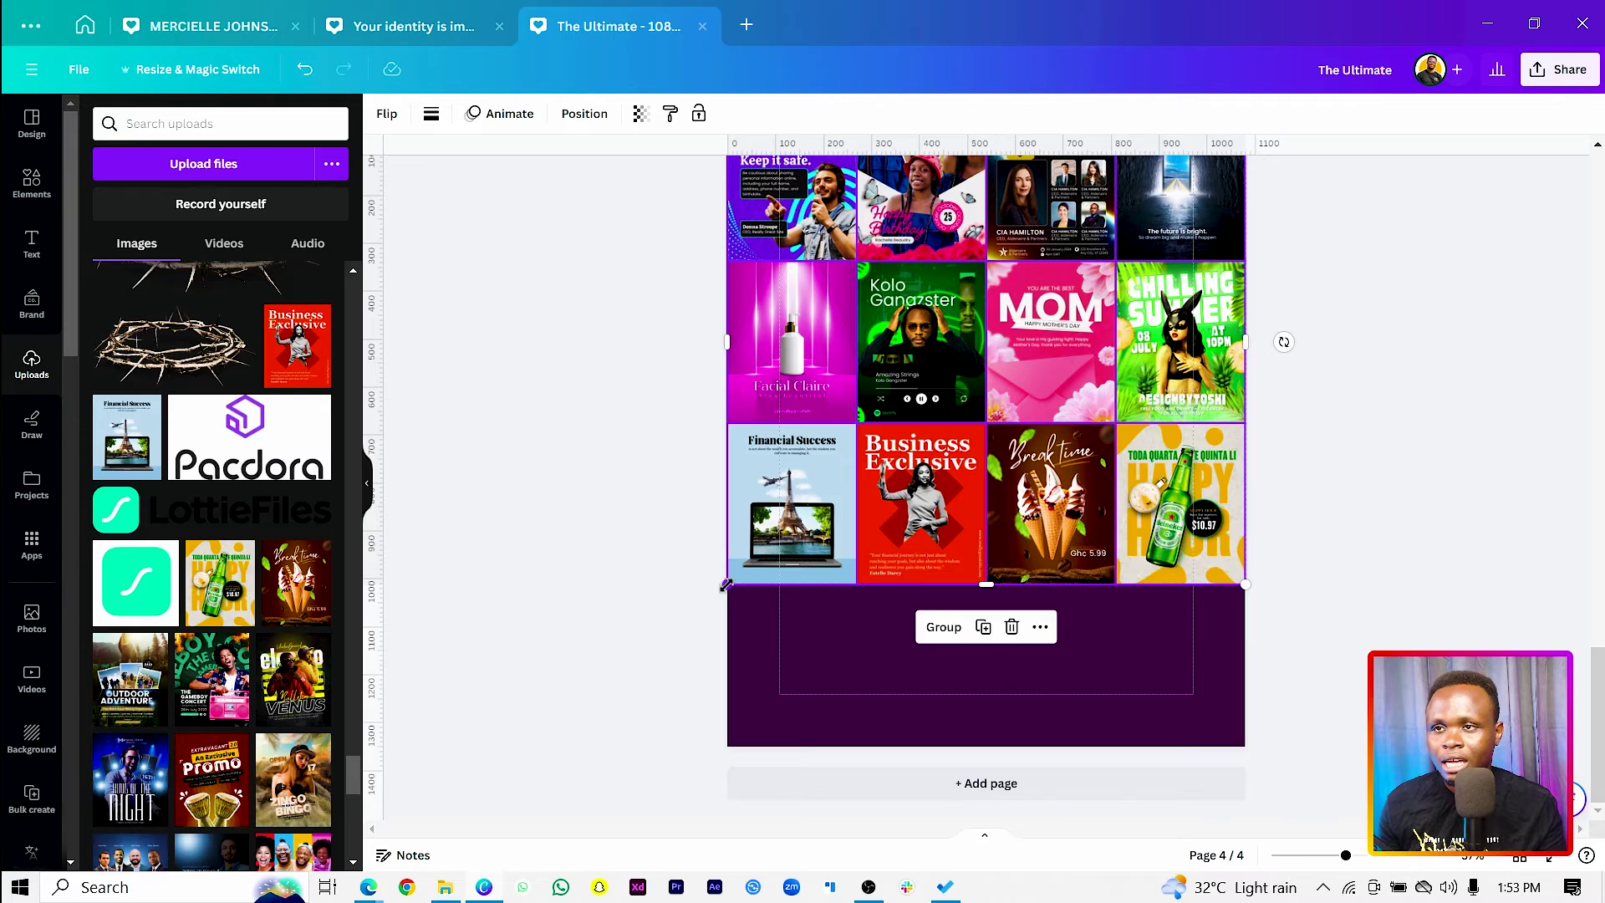
Step: Shrink the four-by-three grid into page 4's upper-left corner, leaving room for a fifth column
drag(726, 585, 728, 501)
scroll(780, 543, up, 3)
scroll(995, 605, down, 3)
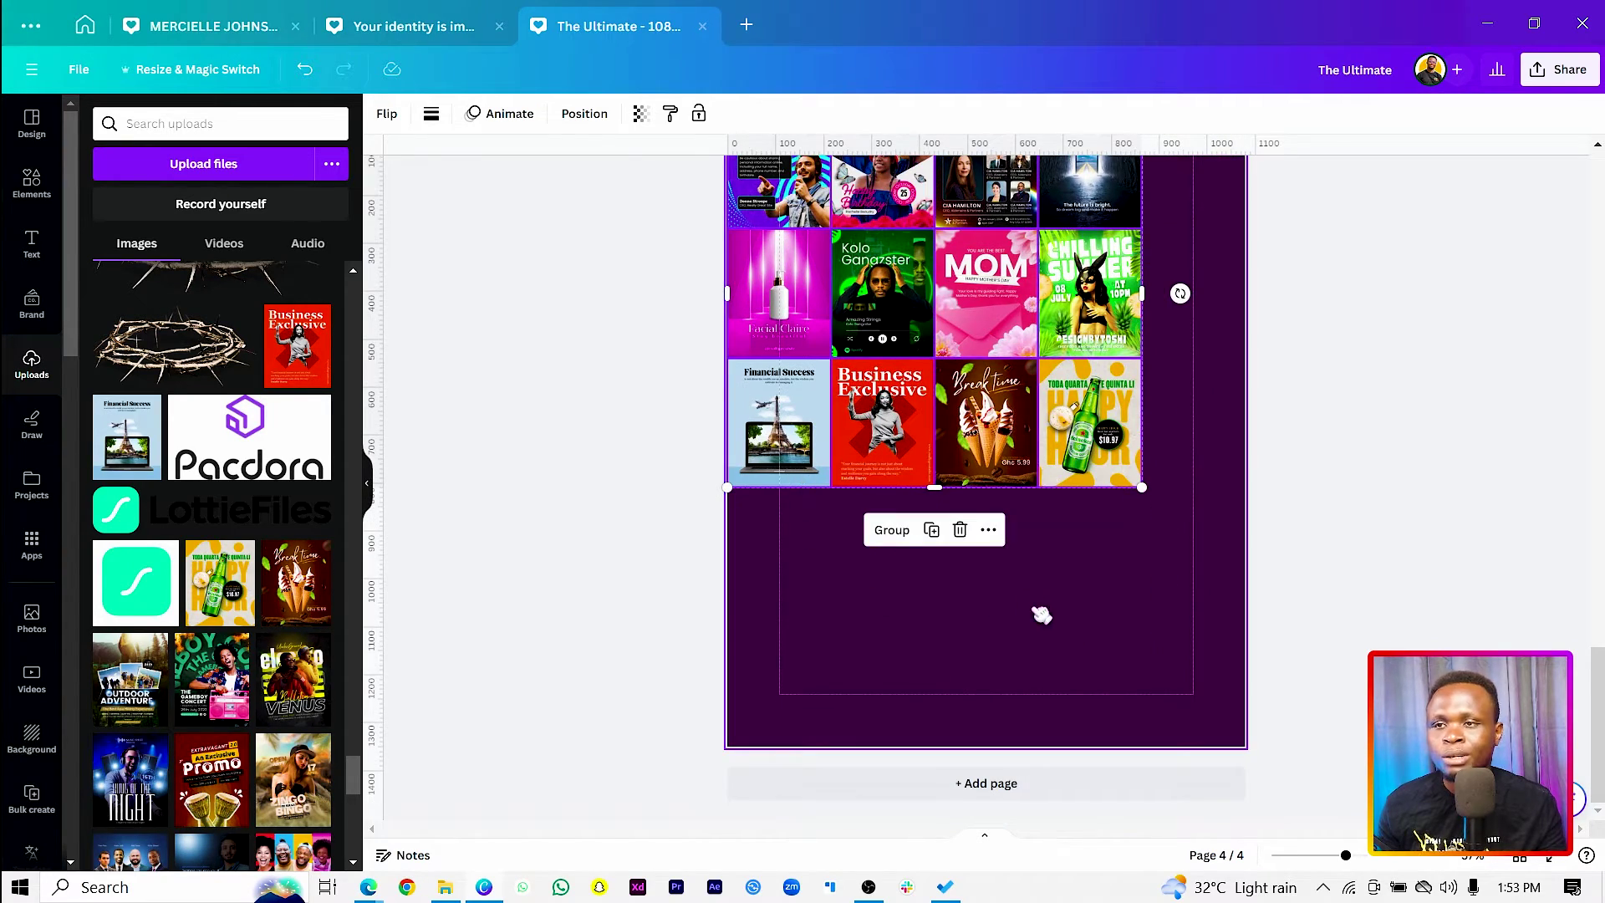
click(1073, 637)
scroll(1170, 648, up, 3)
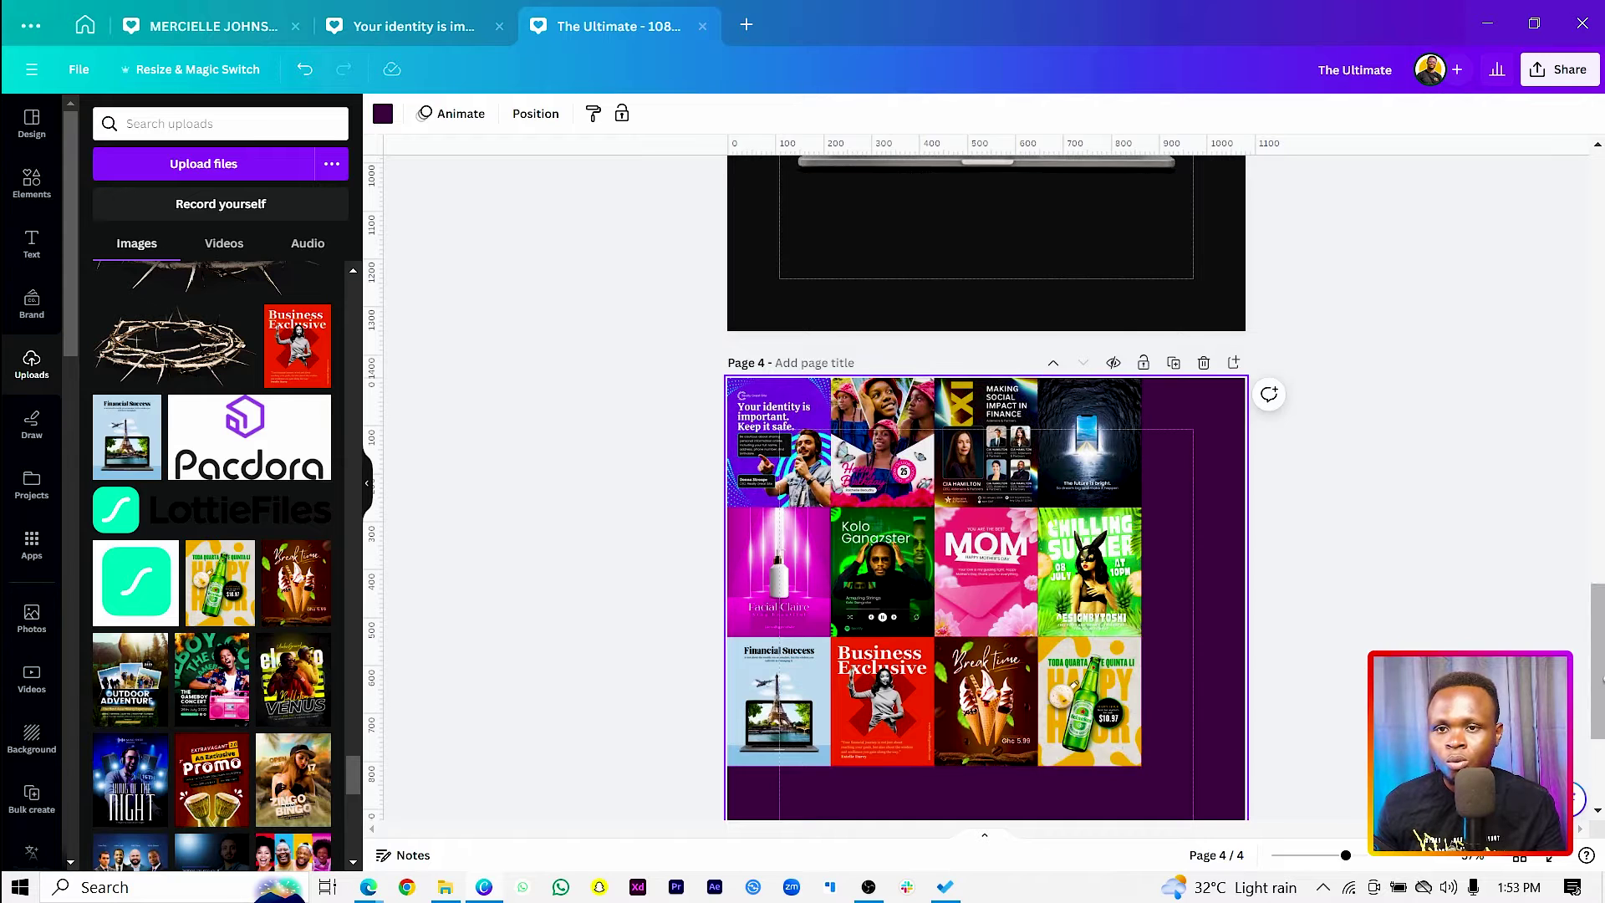
Step: Copy the grid's second column of flyers into the empty fifth column
scroll(1259, 442, down, 2)
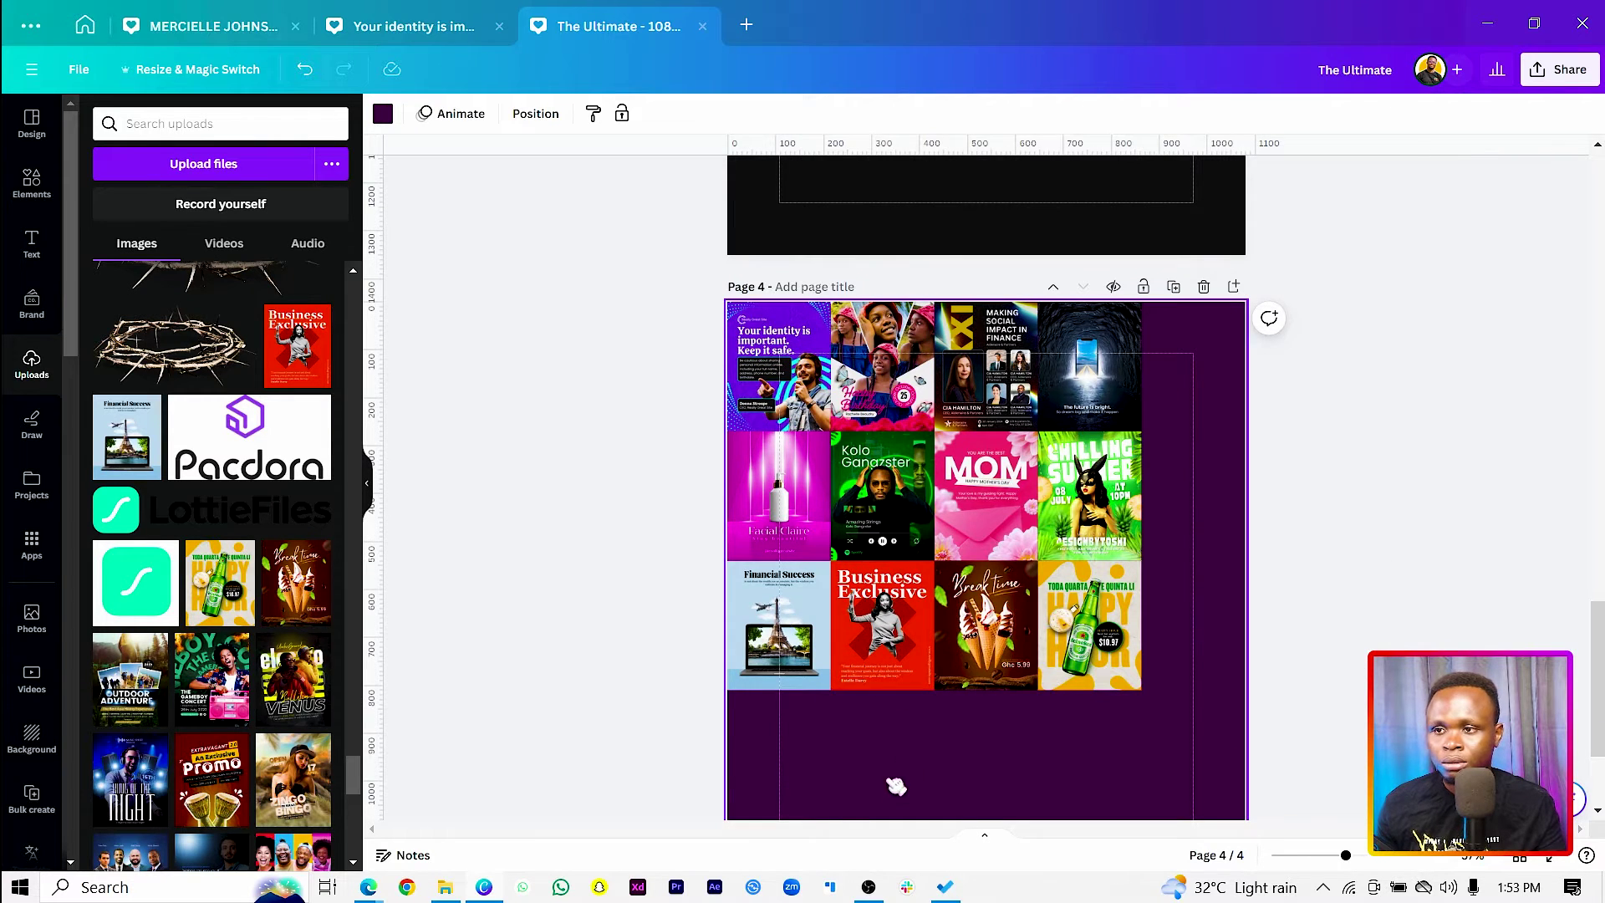
click(862, 365)
drag(863, 365, 1174, 366)
Step: Apply a whole-image blur to the "Your identity is important" flyer and raise its intensity
click(761, 347)
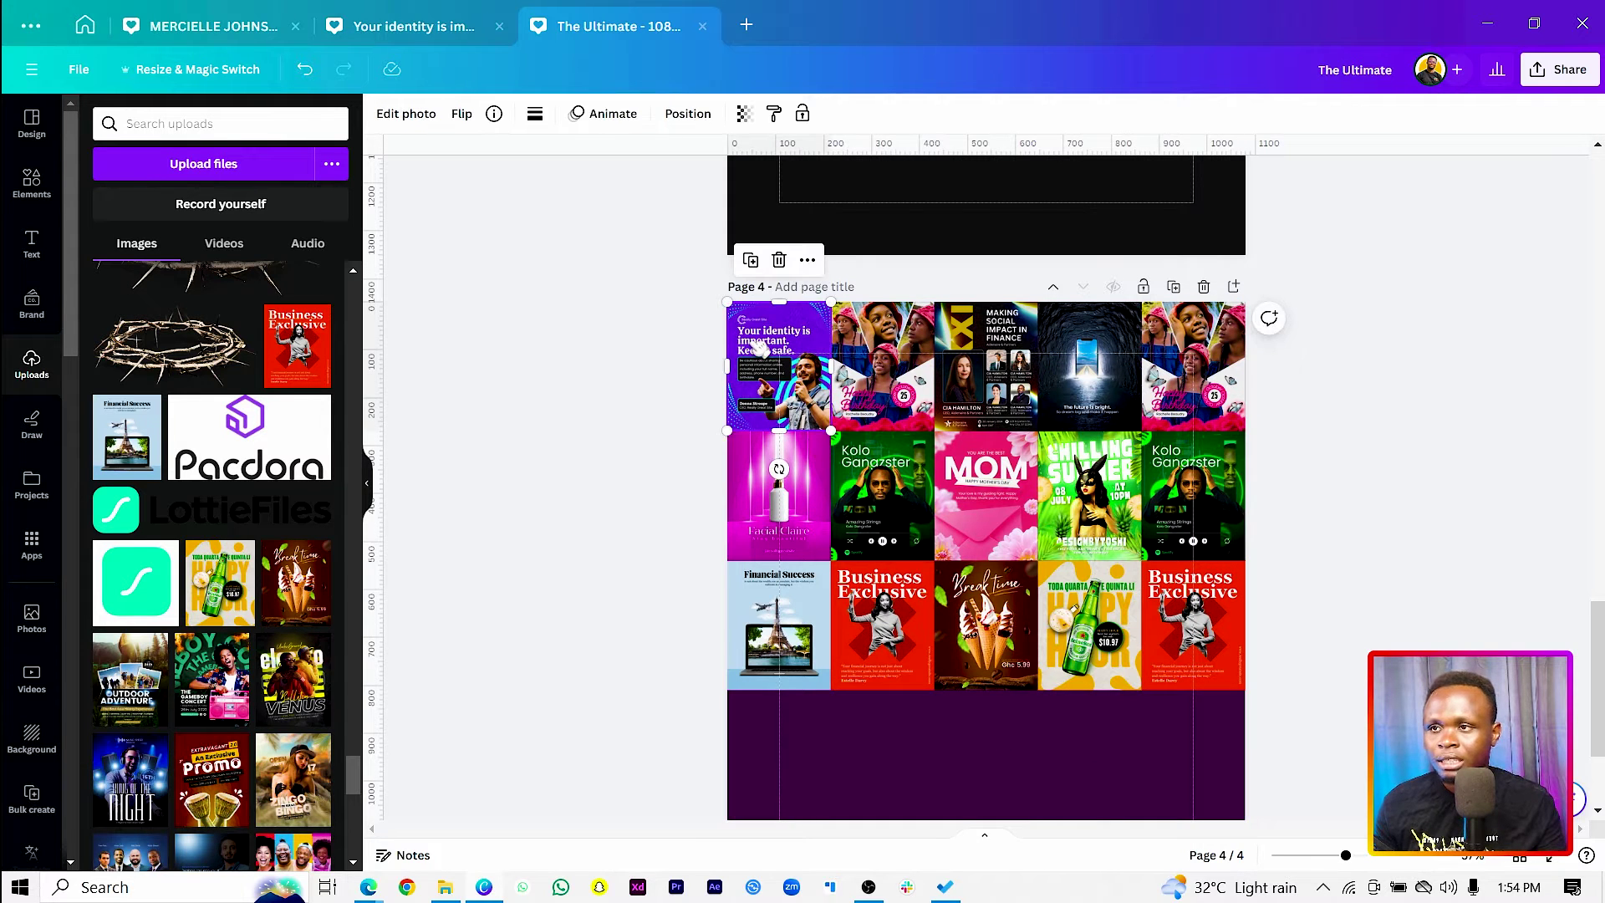
click(410, 116)
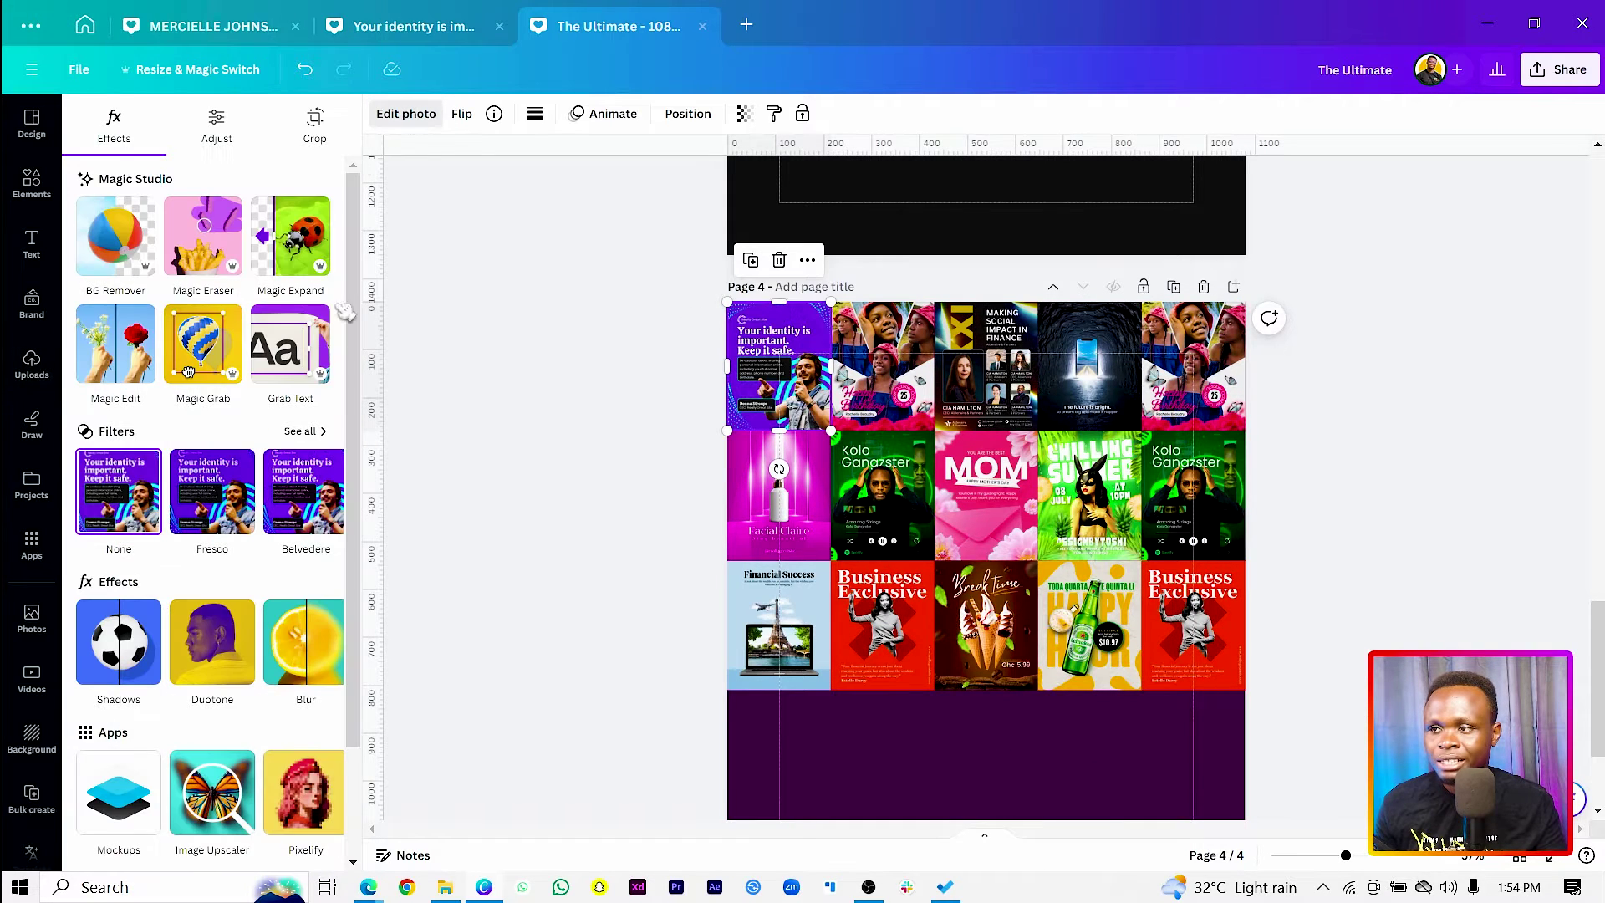
click(307, 702)
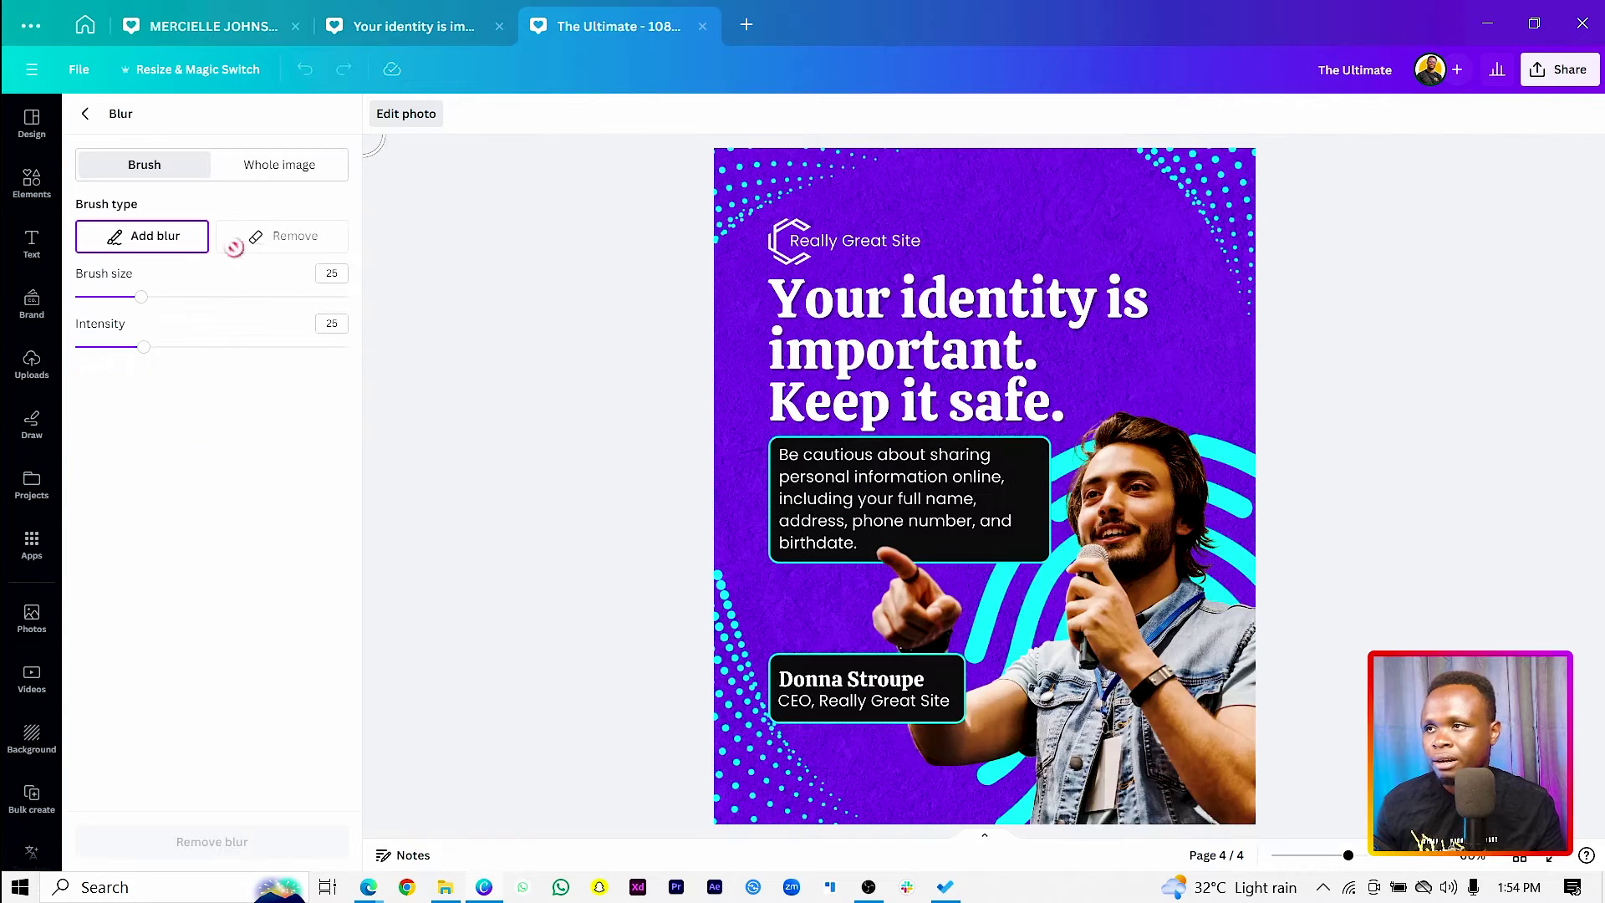
click(297, 170)
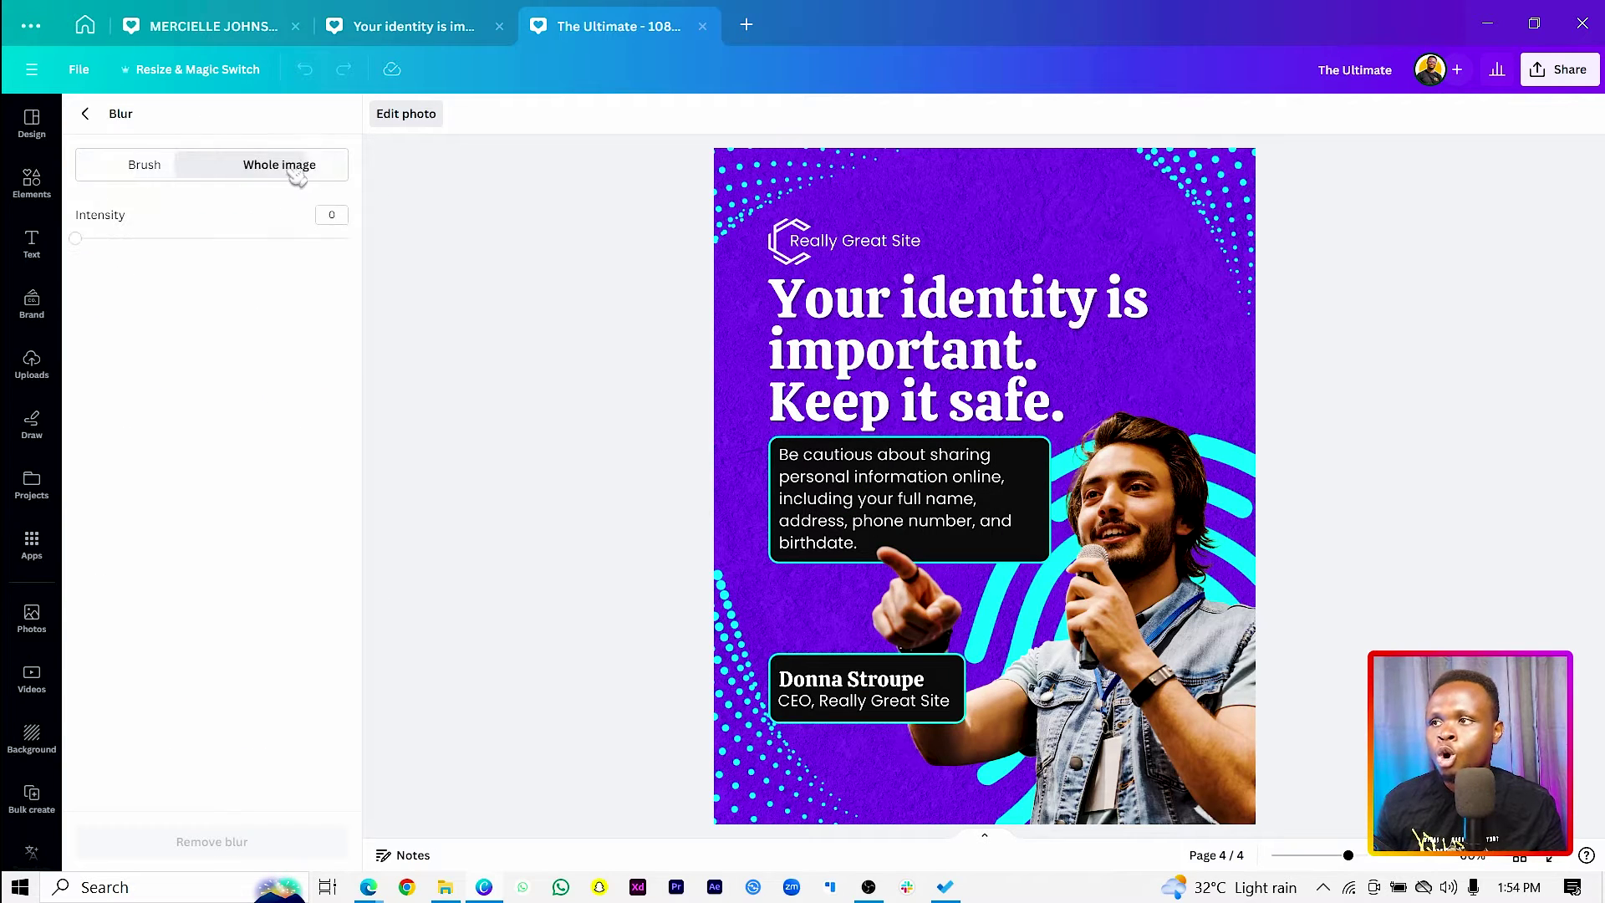
drag(81, 242, 213, 255)
click(86, 115)
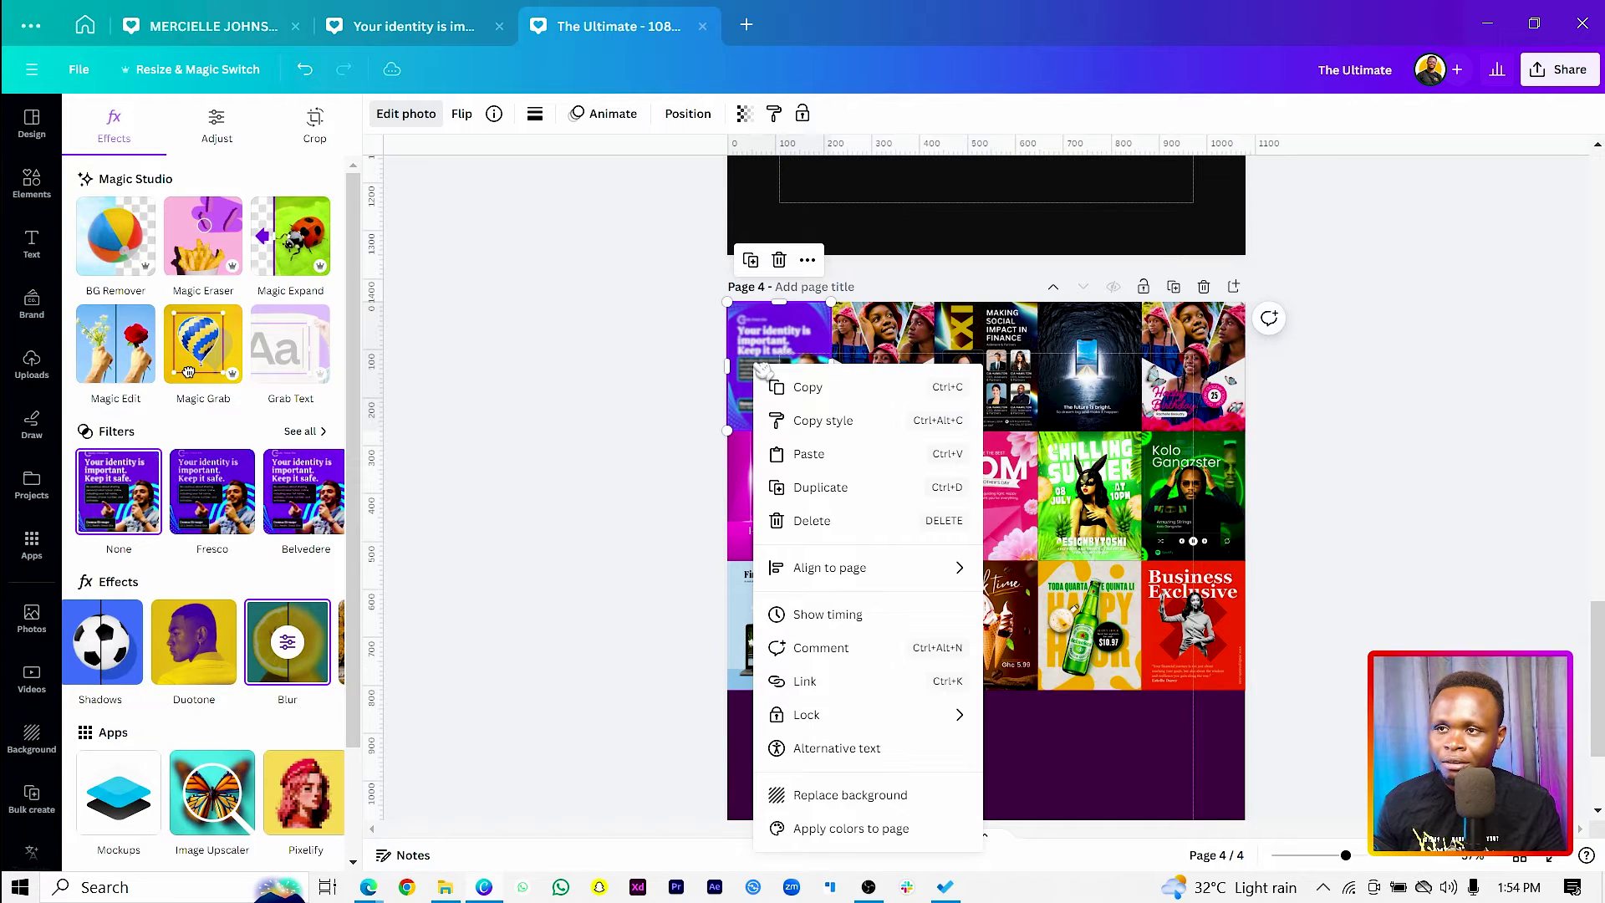
Step: Copy the blurred flyer's style onto all the other flyers and group the complete grid
click(817, 420)
mouse_move(1227, 739)
mouse_down()
mouse_move(1118, 595)
mouse_move(735, 558)
mouse_move(723, 297)
mouse_up()
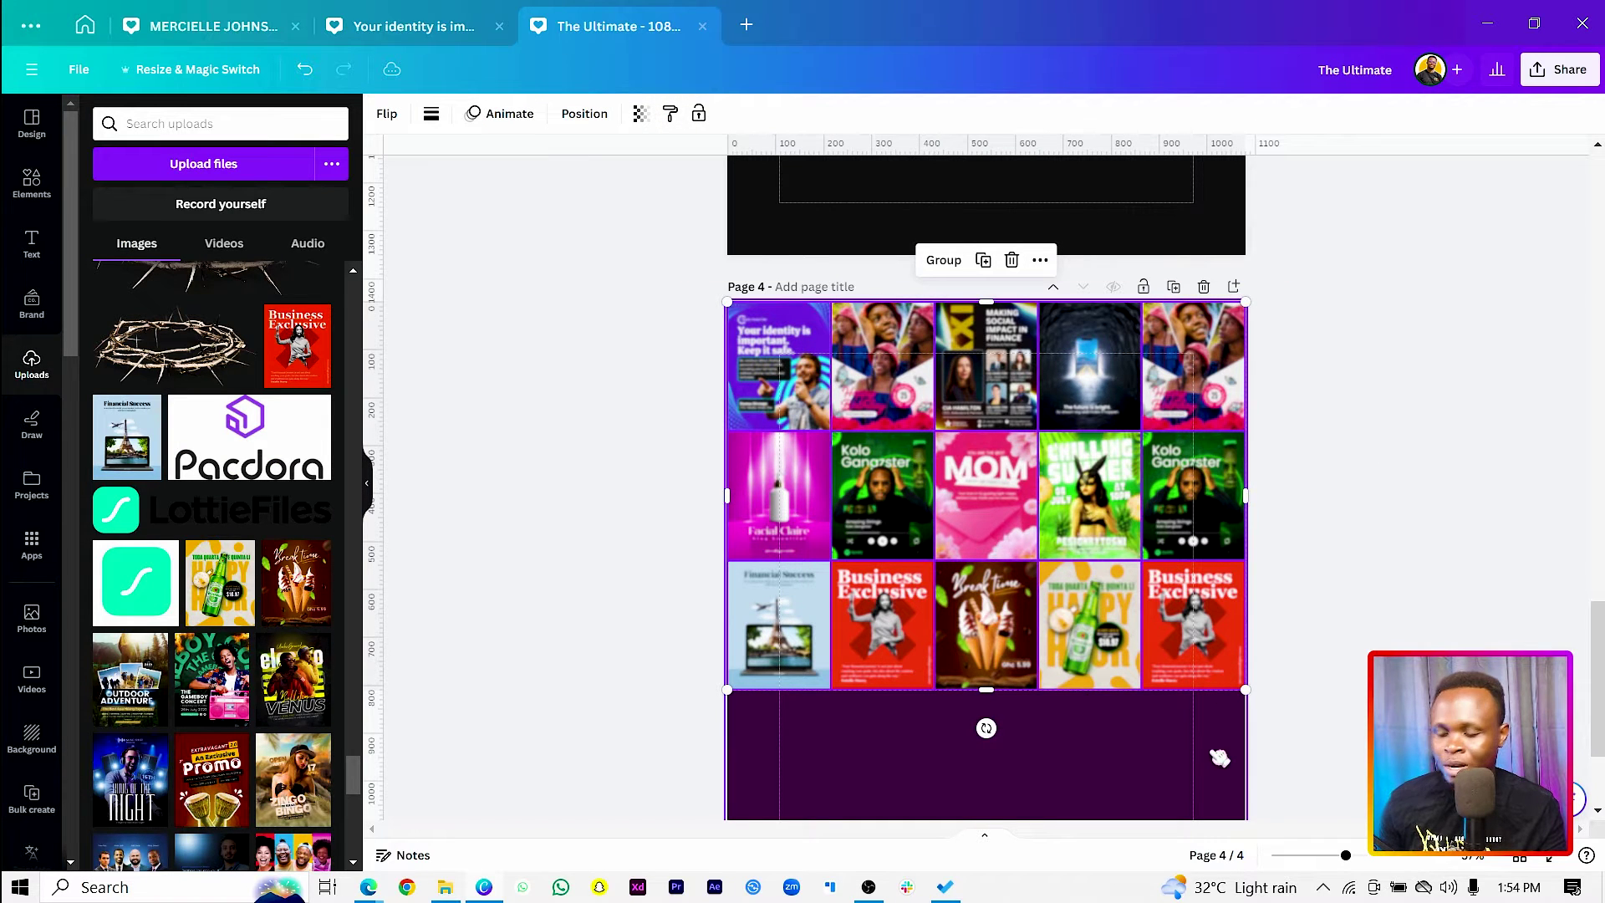
key(ctrl+g)
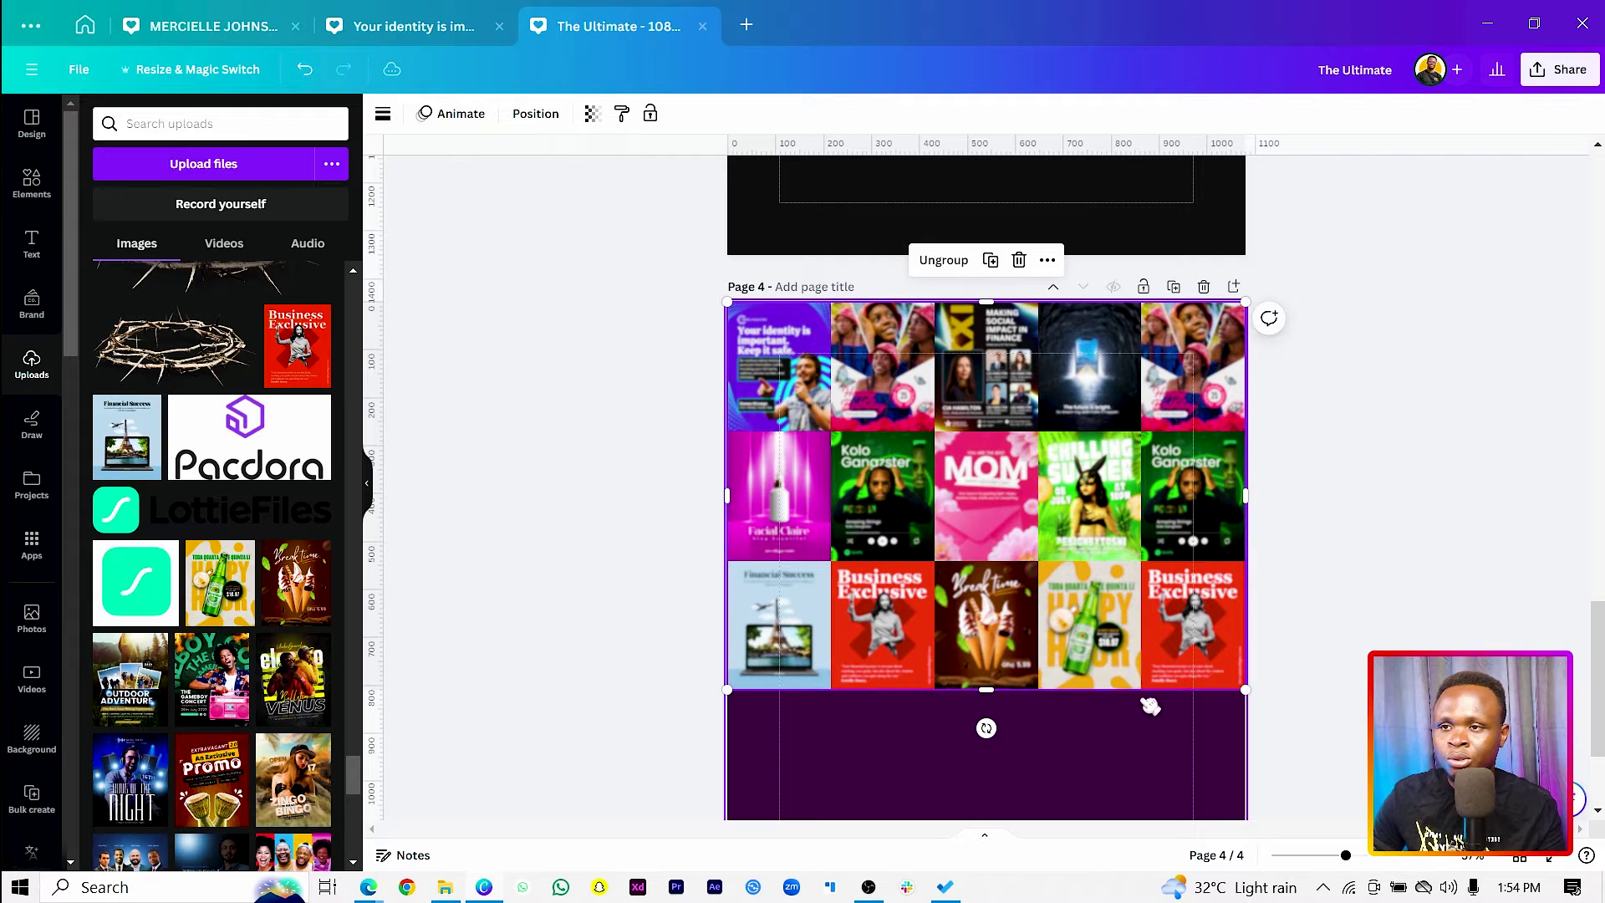
Step: Move the flyer grid onto page 3, enlarge it across the purple area, and layer it behind the portrait and laptop
drag(1024, 616, 1016, 474)
scroll(1014, 585, up, 5)
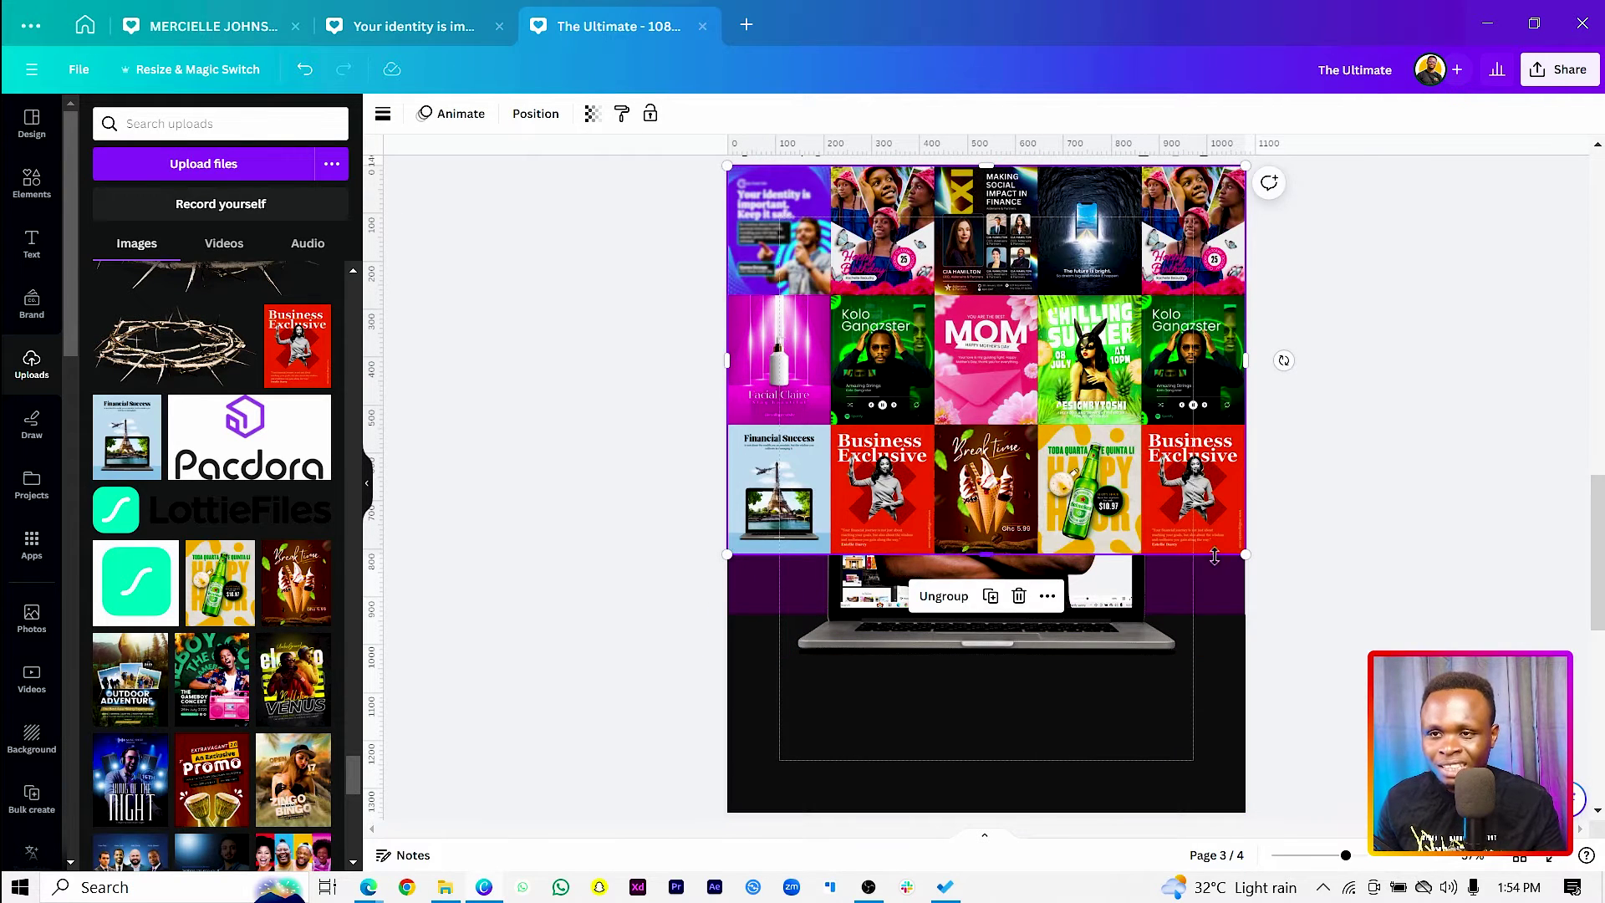
drag(1246, 554, 1326, 615)
drag(1184, 527, 1145, 528)
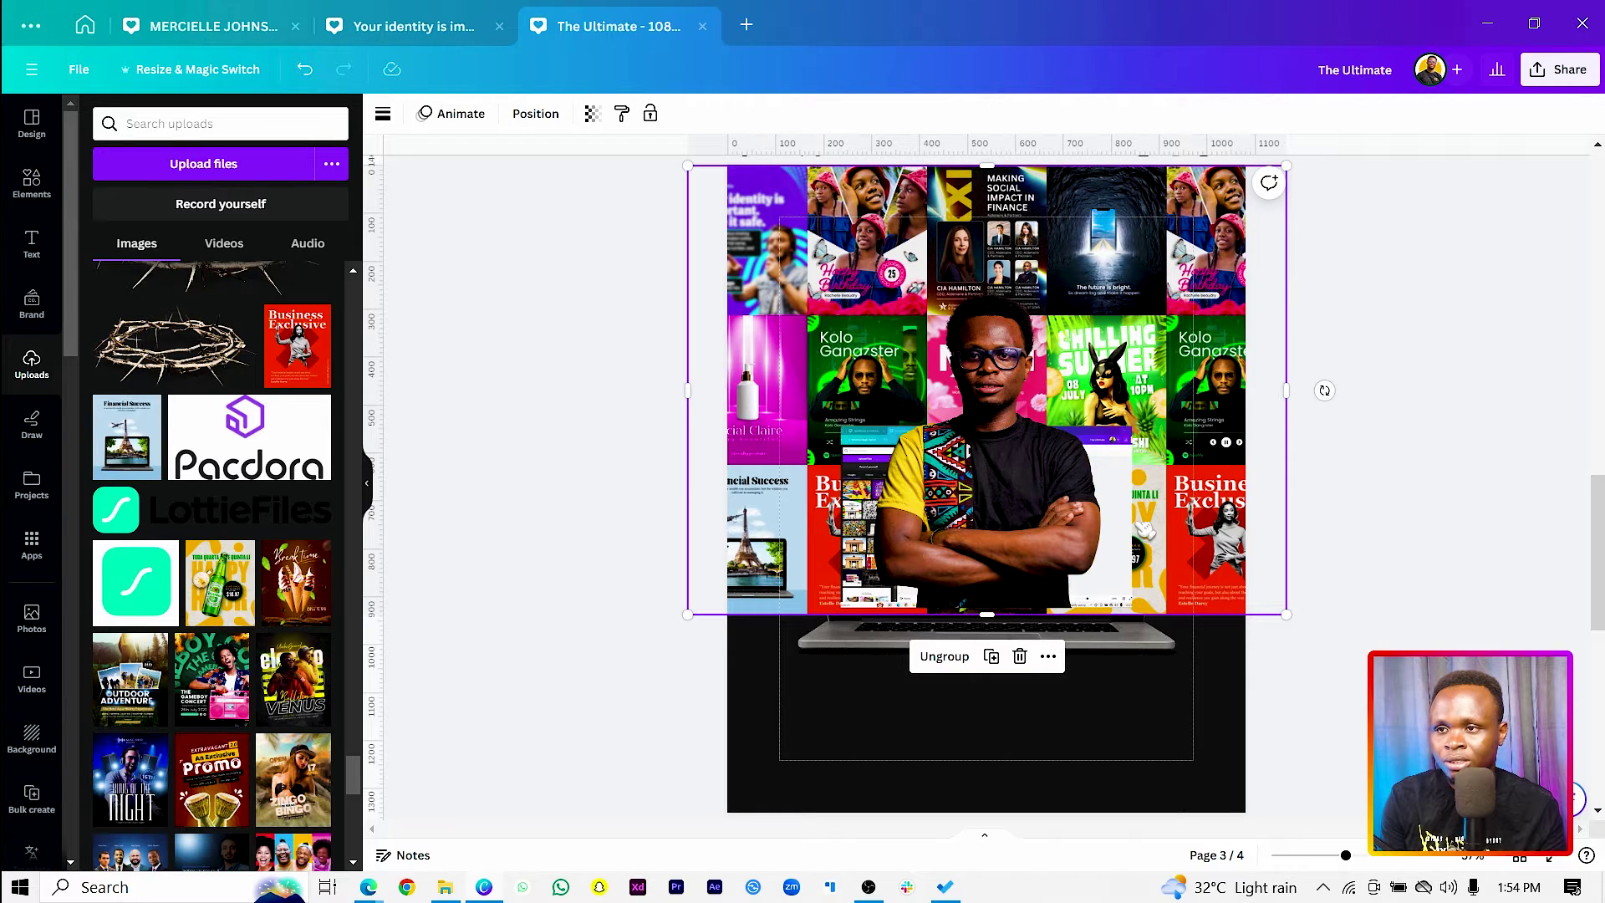
click(877, 709)
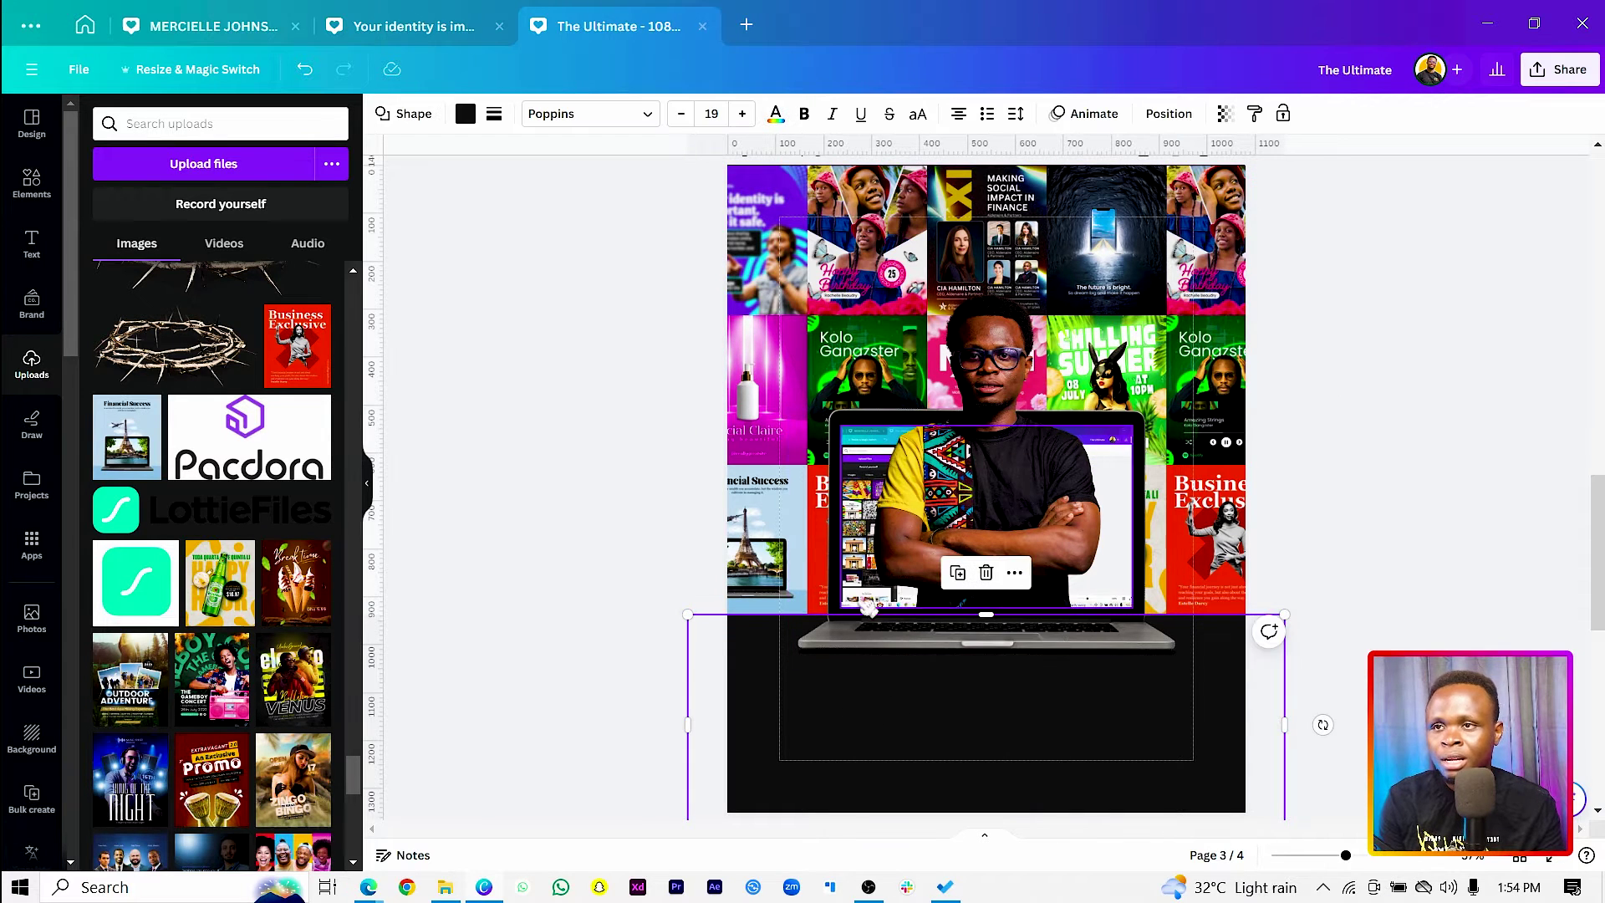
click(901, 761)
click(498, 611)
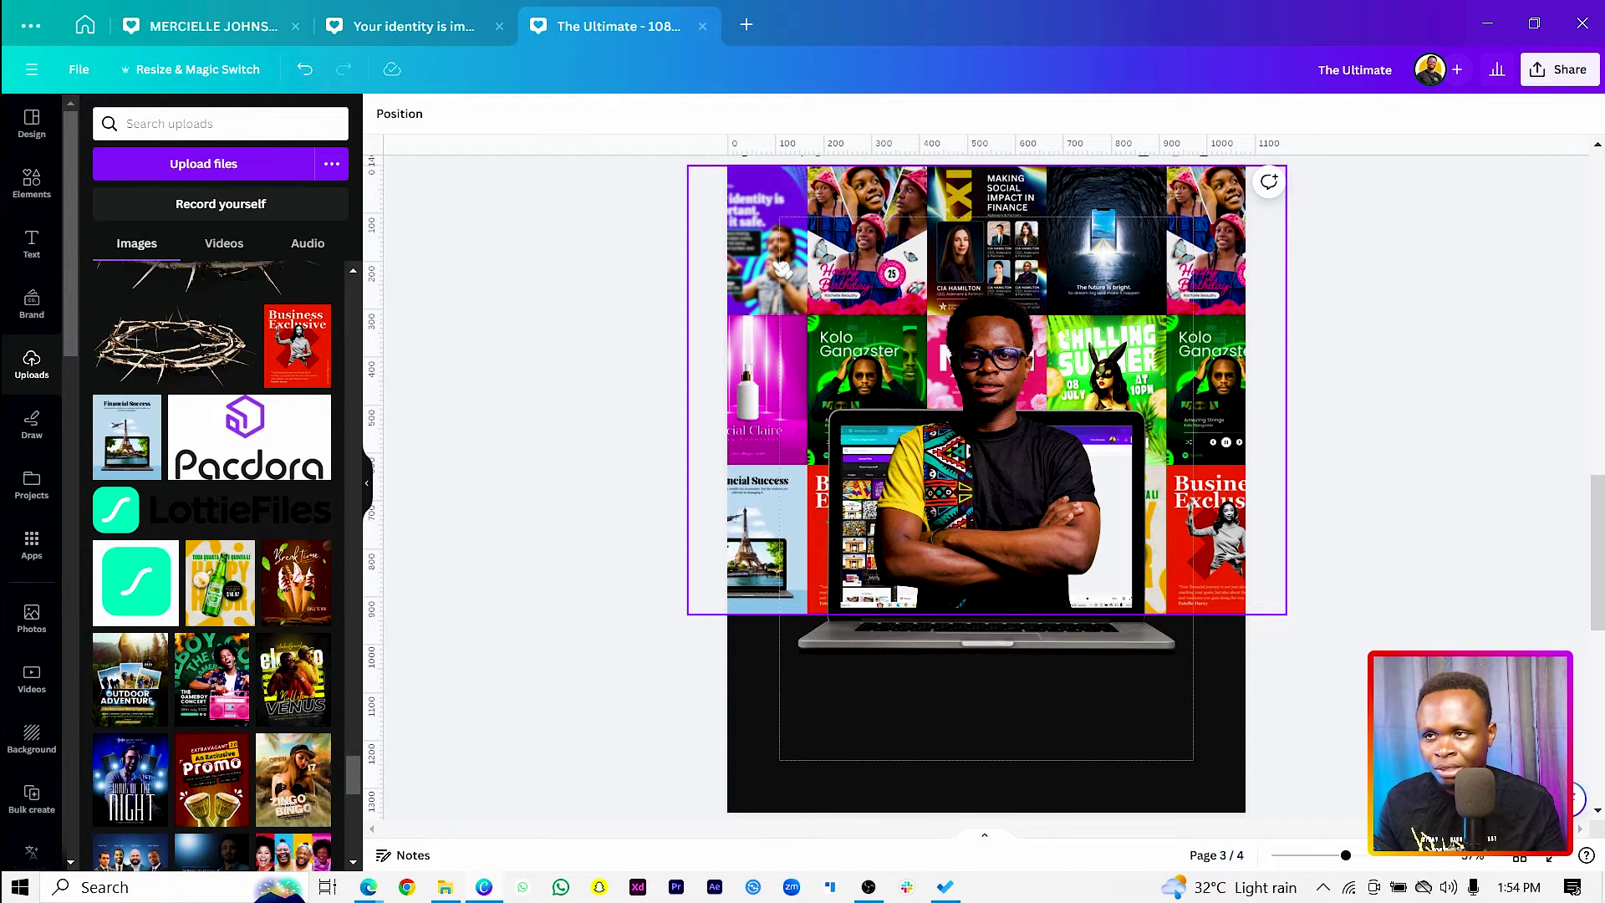
Step: Shrink the flyer grid into page 3's upper-right corner so the whole grid fits on the page
drag(781, 268, 797, 452)
drag(698, 347, 1029, 594)
drag(1123, 718, 1078, 283)
drag(978, 375, 1057, 306)
click(1040, 194)
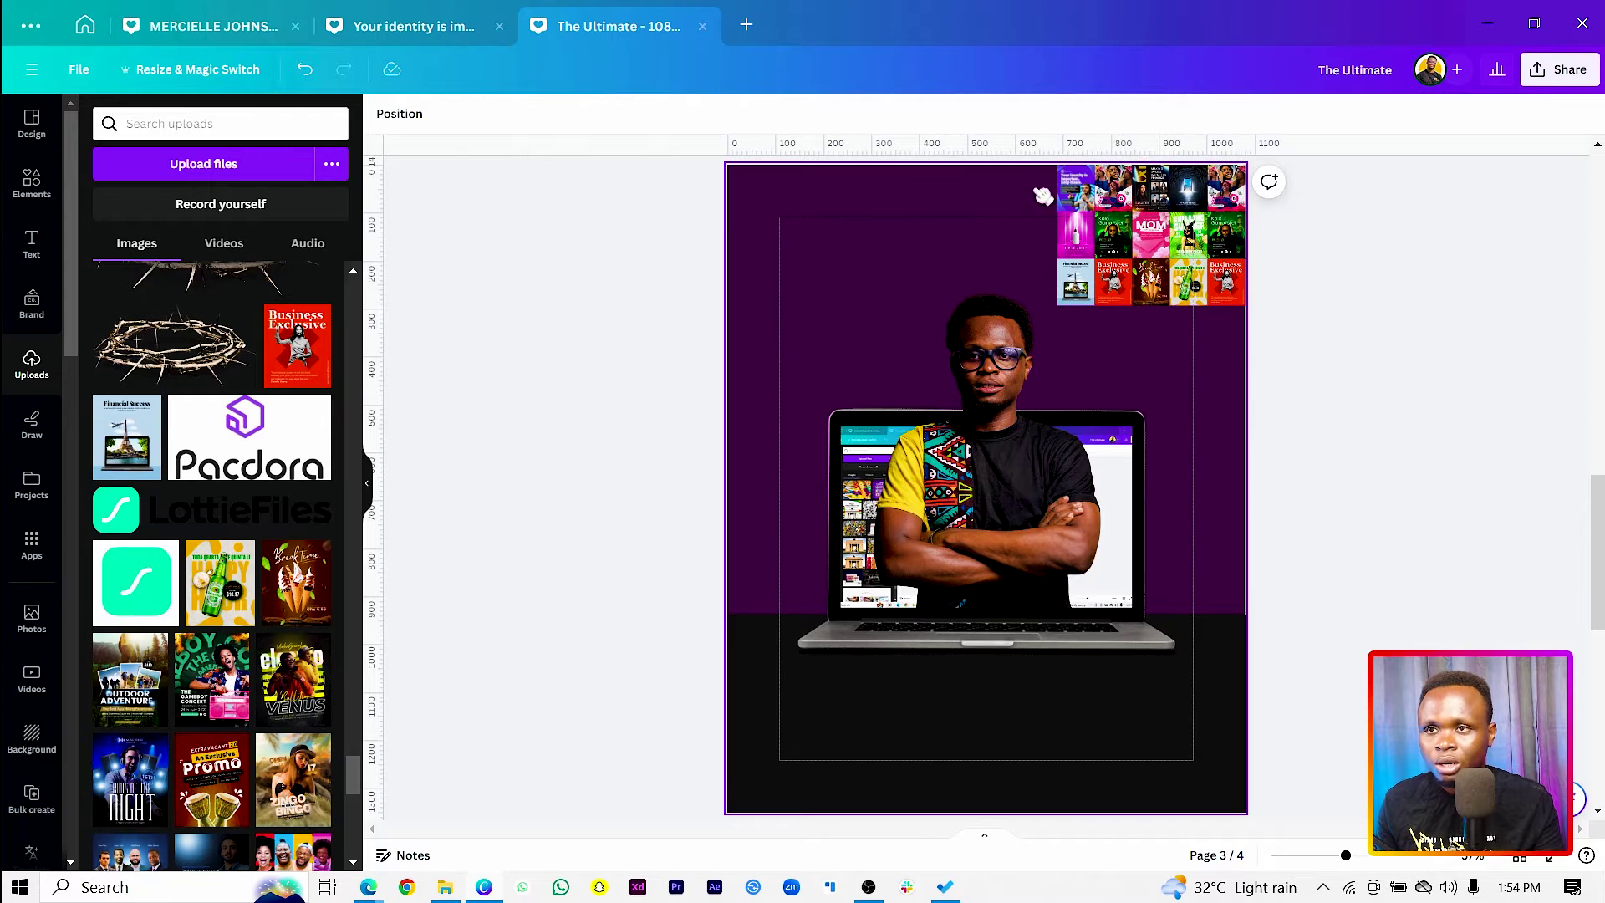
Step: Copy the style of the blurred "Your identity is important" flyer onto all the other flyers in the grid
click(1078, 194)
right_click(1071, 190)
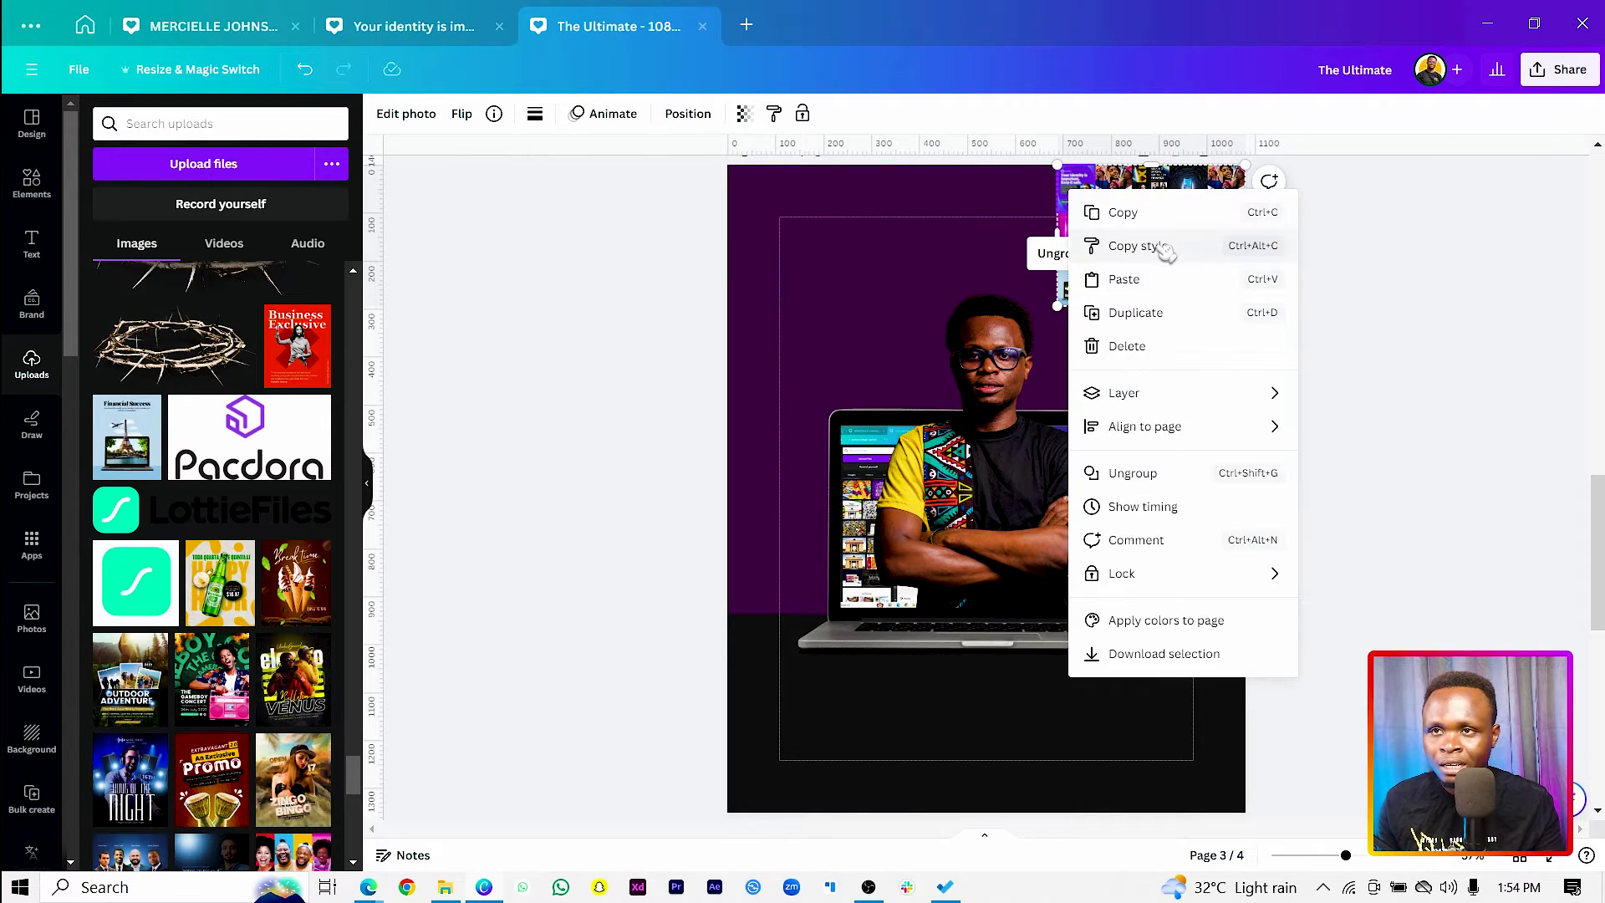
click(1166, 247)
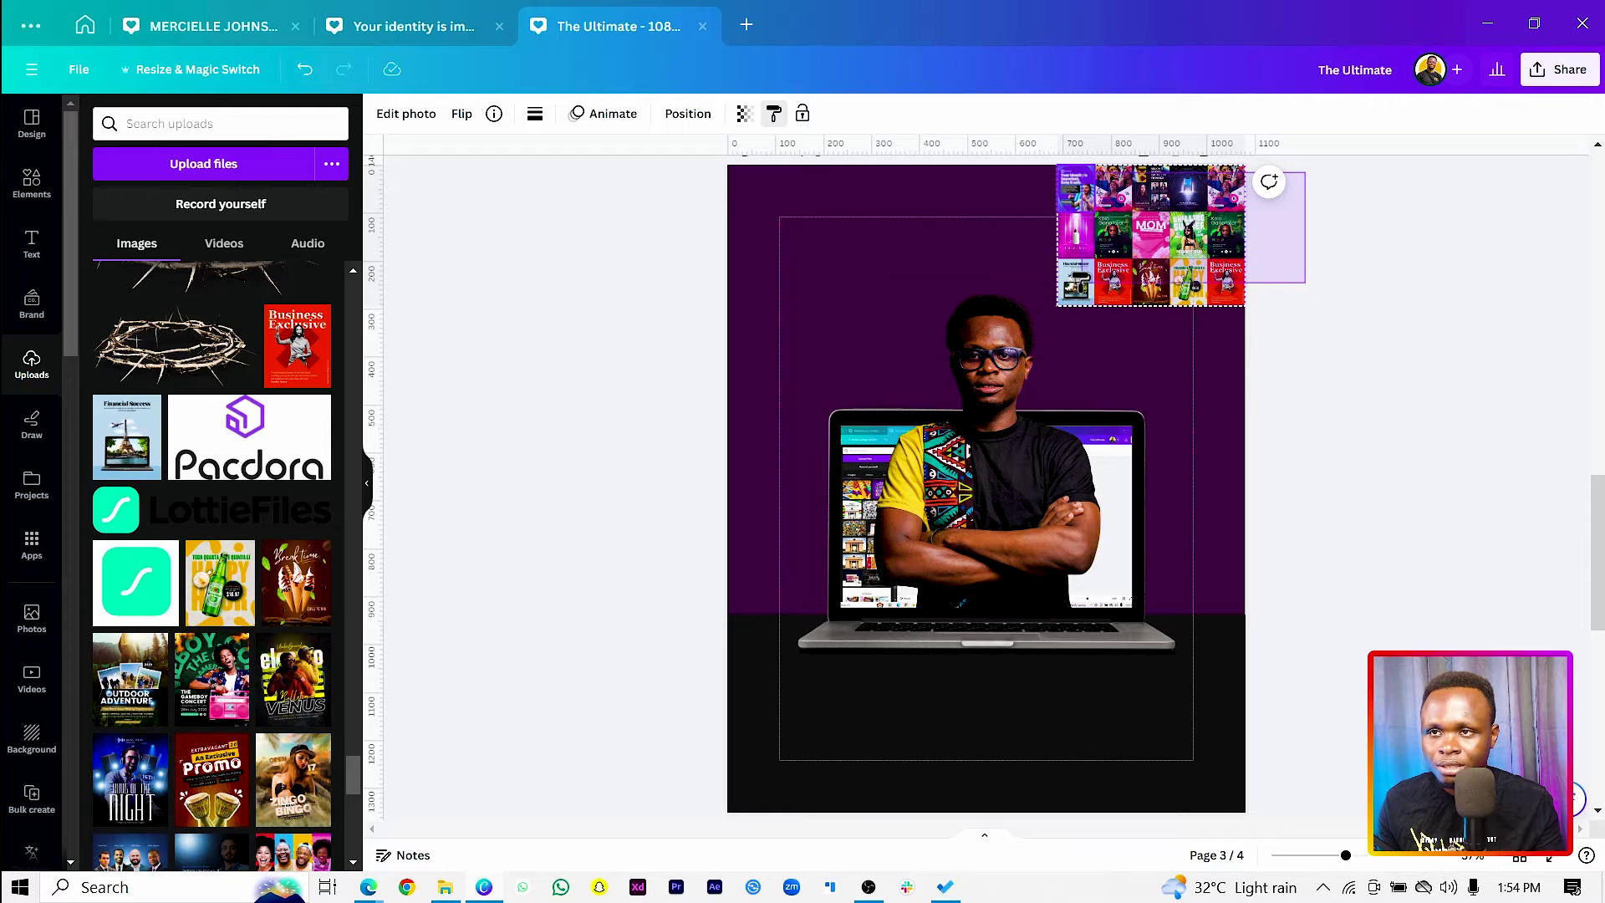
click(1237, 280)
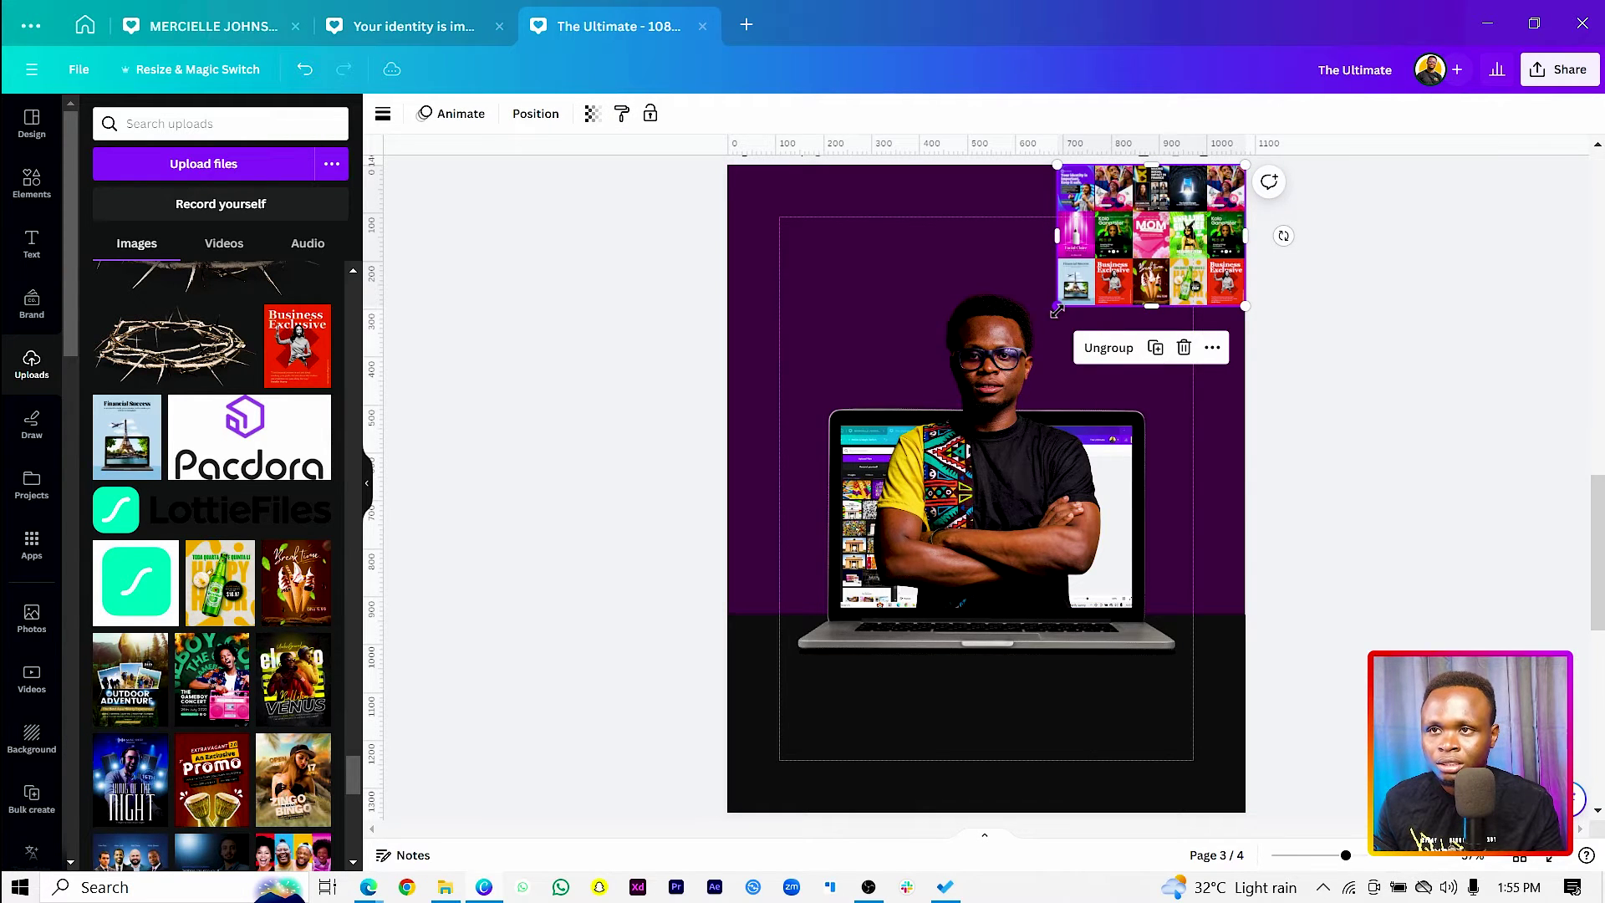
Step: Enlarge the blurred grid to cover the purple area down to the black panel and set its transparency to 19
drag(1058, 310, 730, 728)
drag(805, 297, 825, 297)
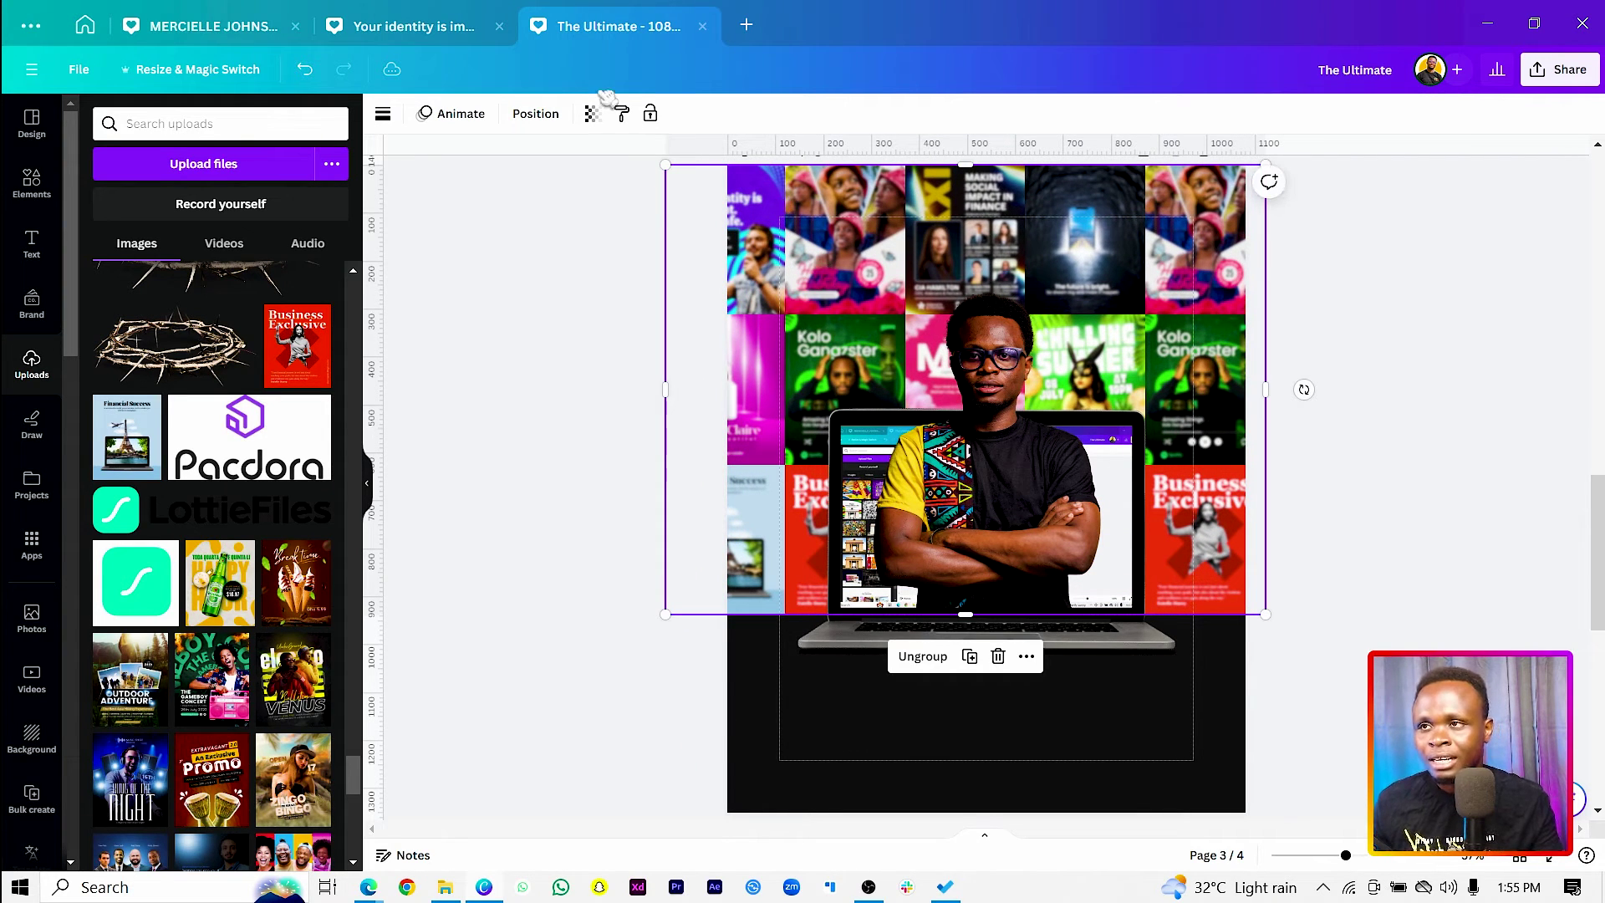
click(592, 114)
drag(590, 179, 473, 213)
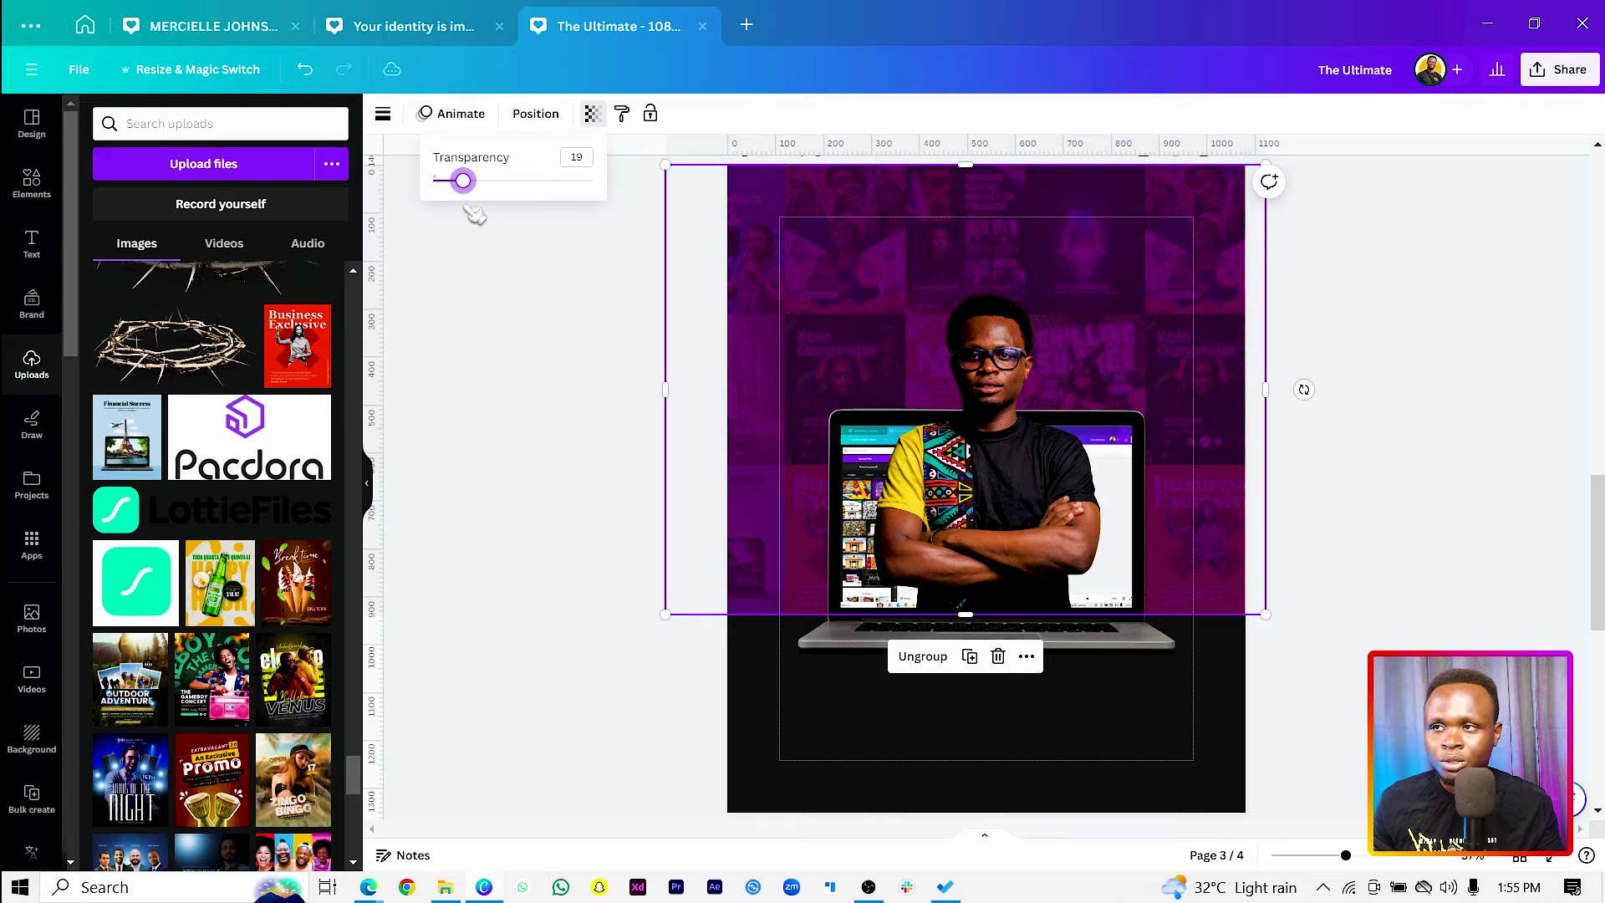
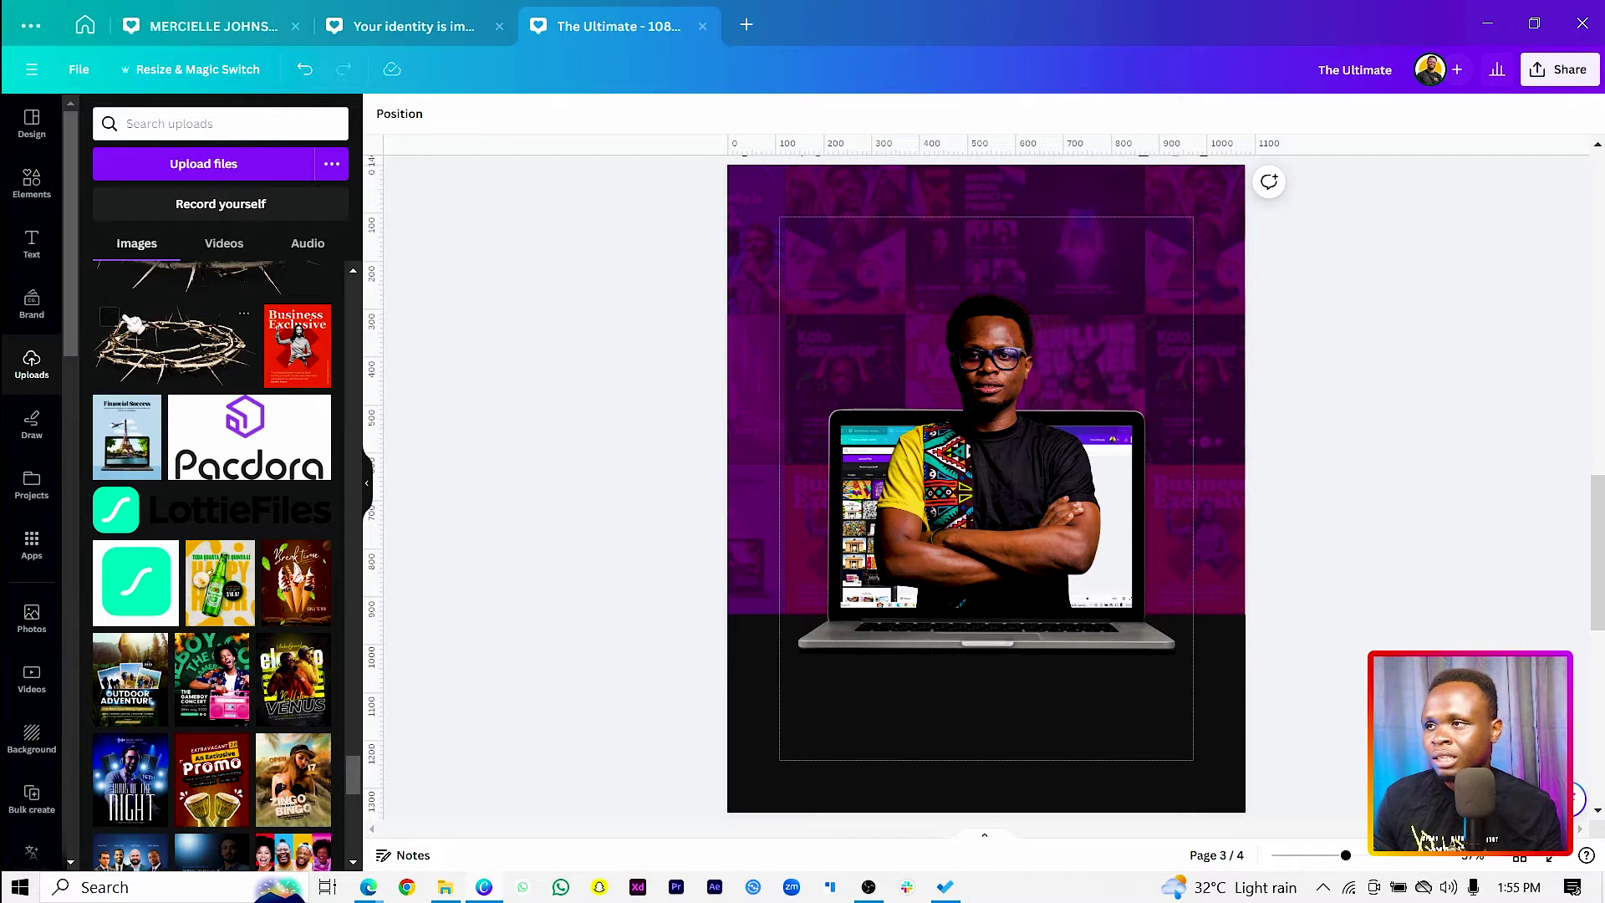
Step: Search the elements for "light", add the soft round white glow graphic, and place it over the portrait's crossed arms
click(32, 181)
click(196, 126)
key(ctrl+a)
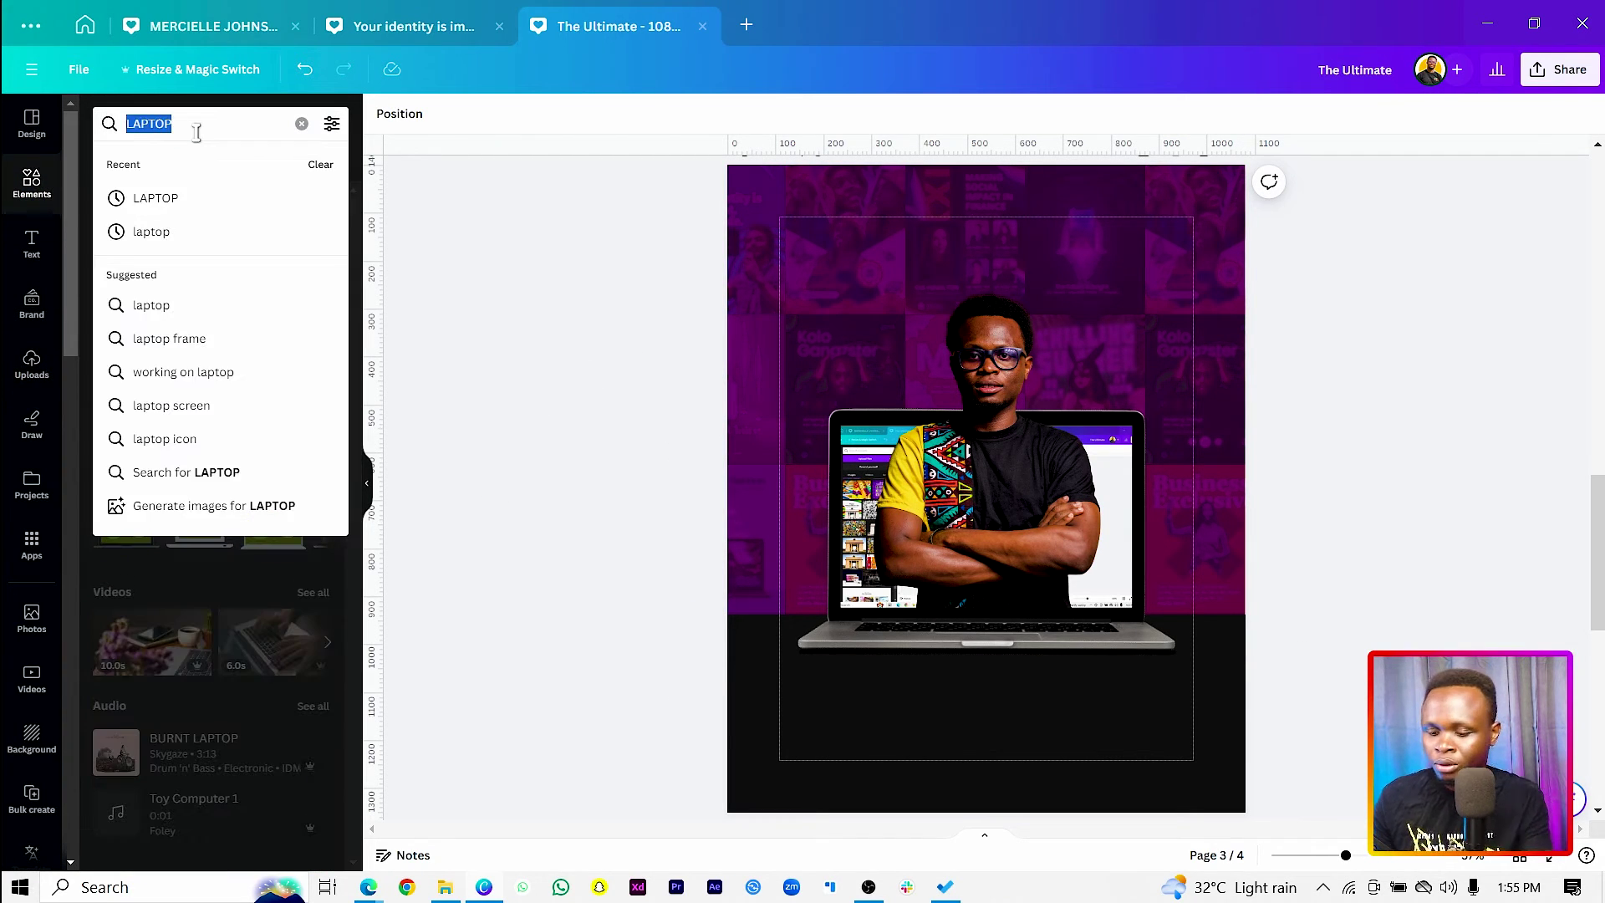
text(light)
key(Return)
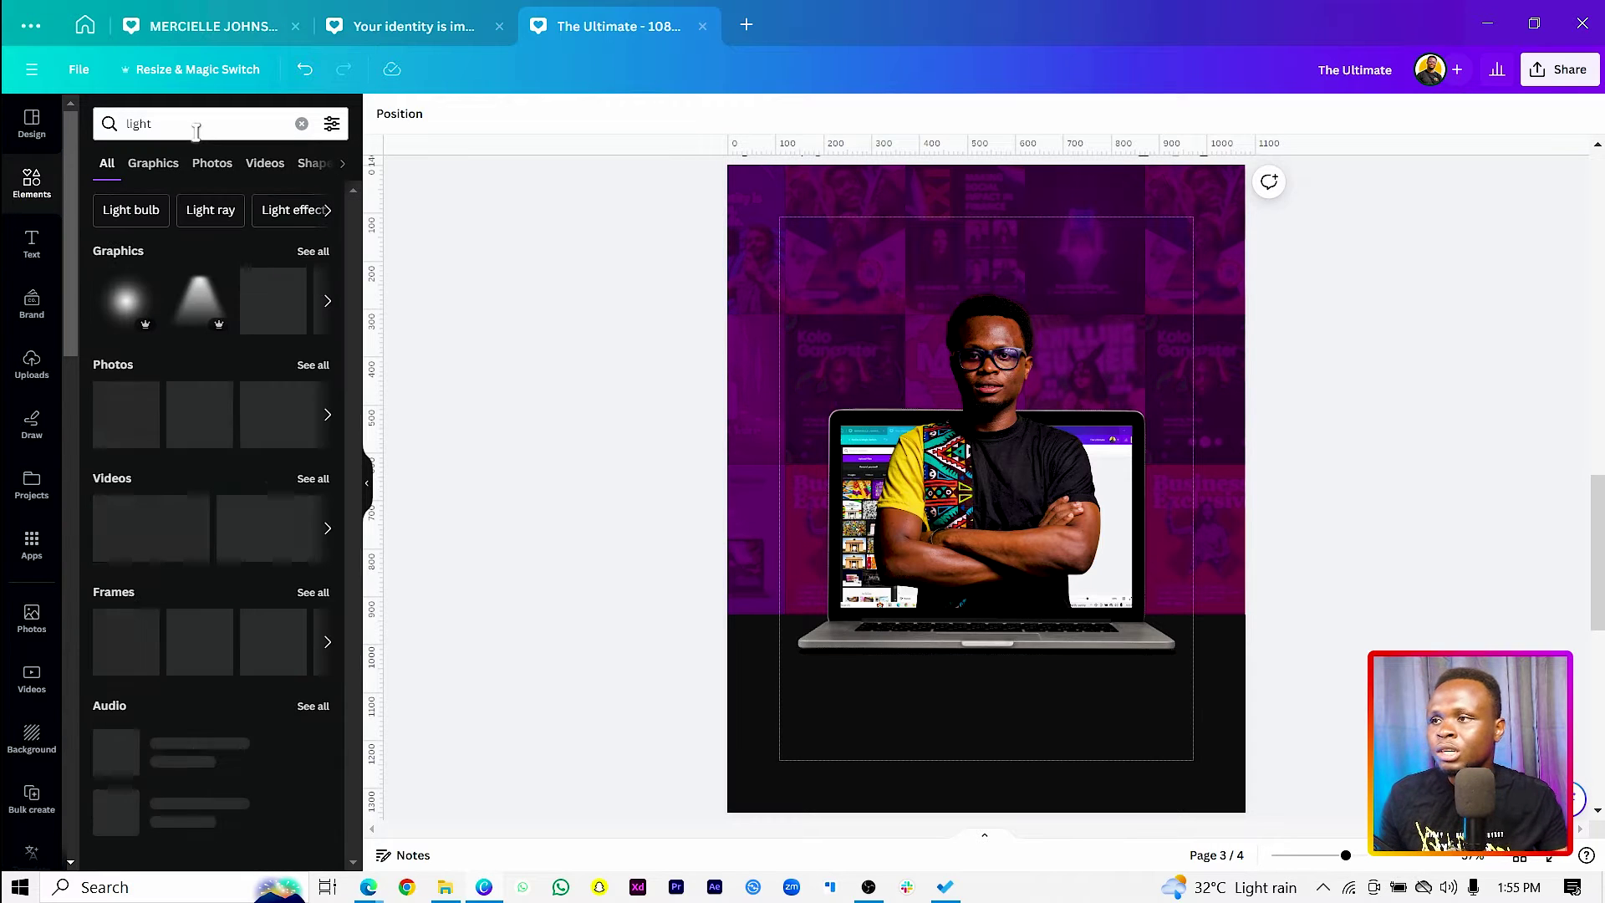
click(138, 305)
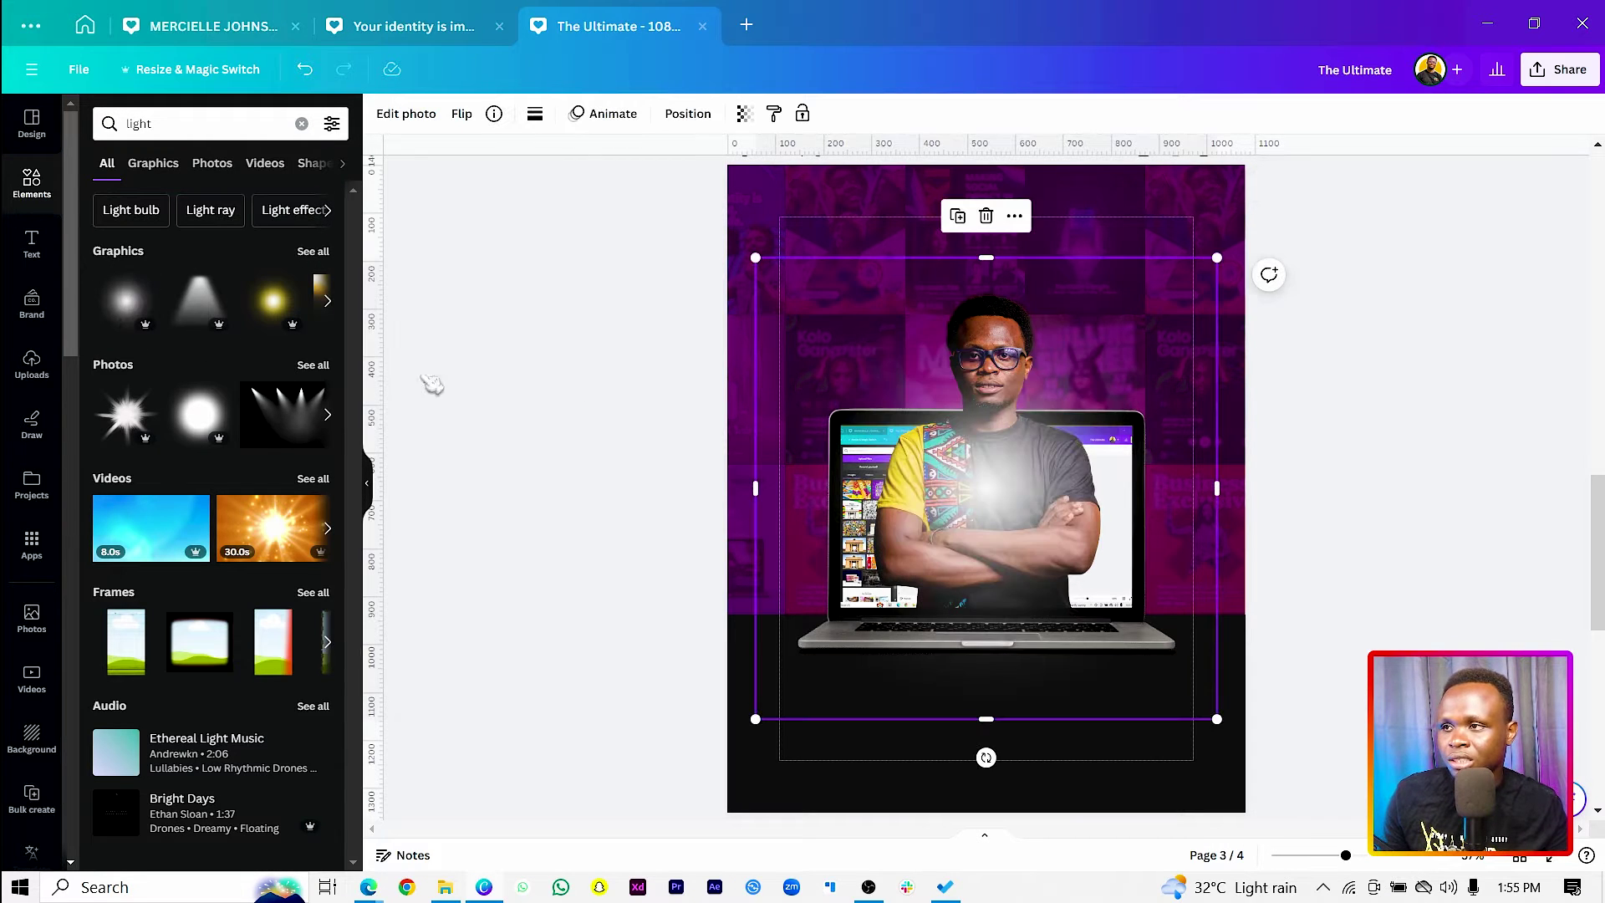
drag(1039, 490, 1003, 502)
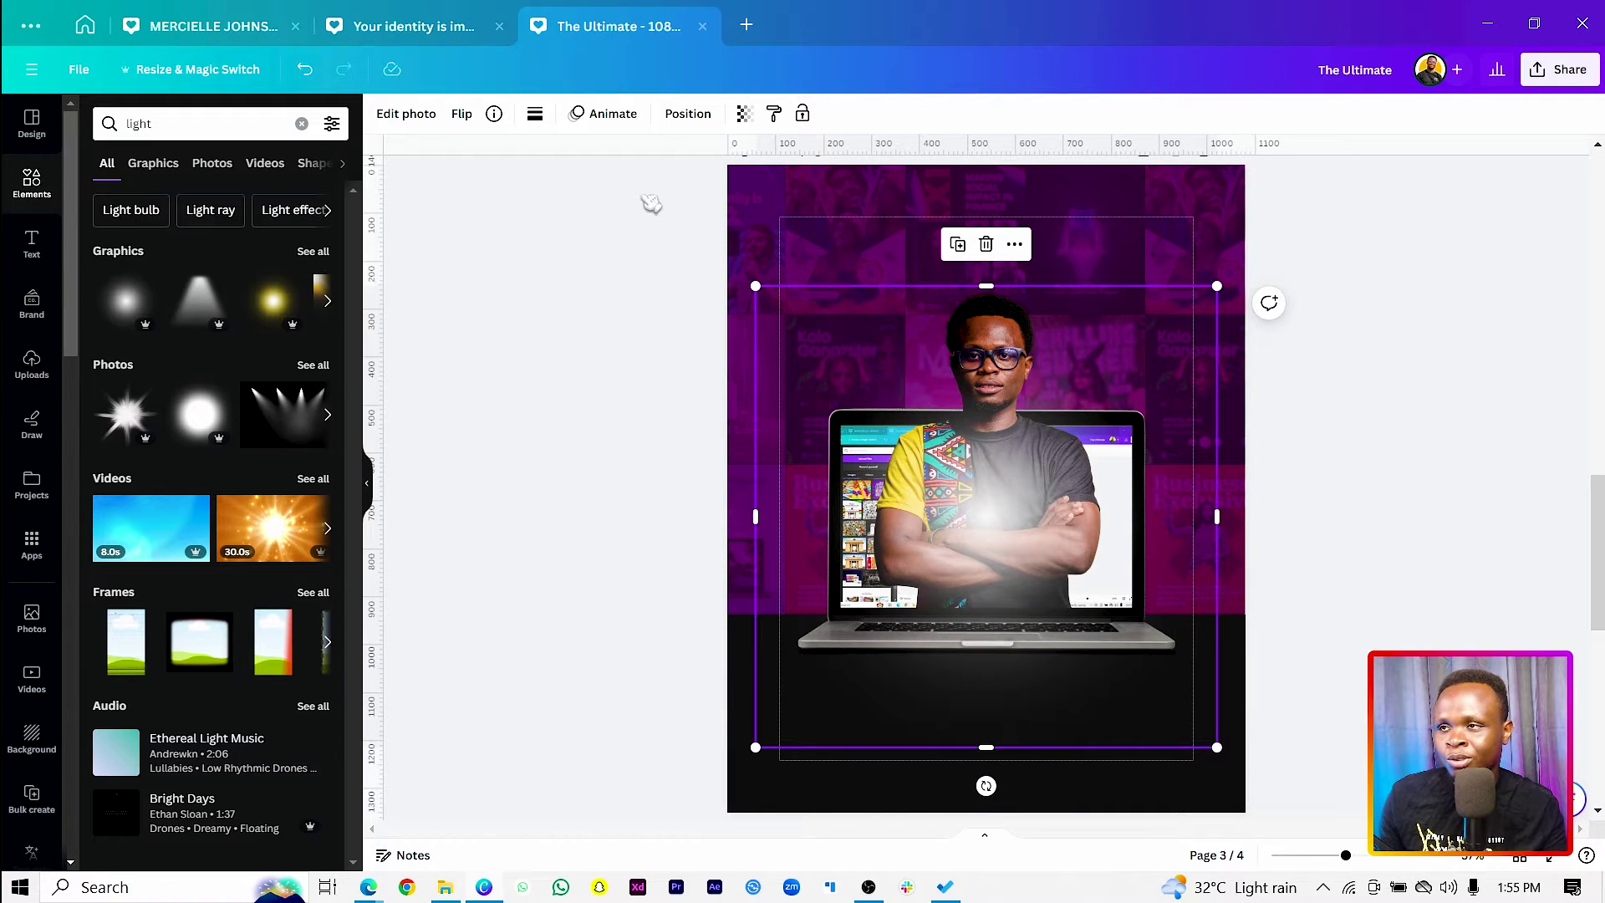
Step: Apply a custom duotone effect to the glow with the highlights color set to #D800A9
click(406, 117)
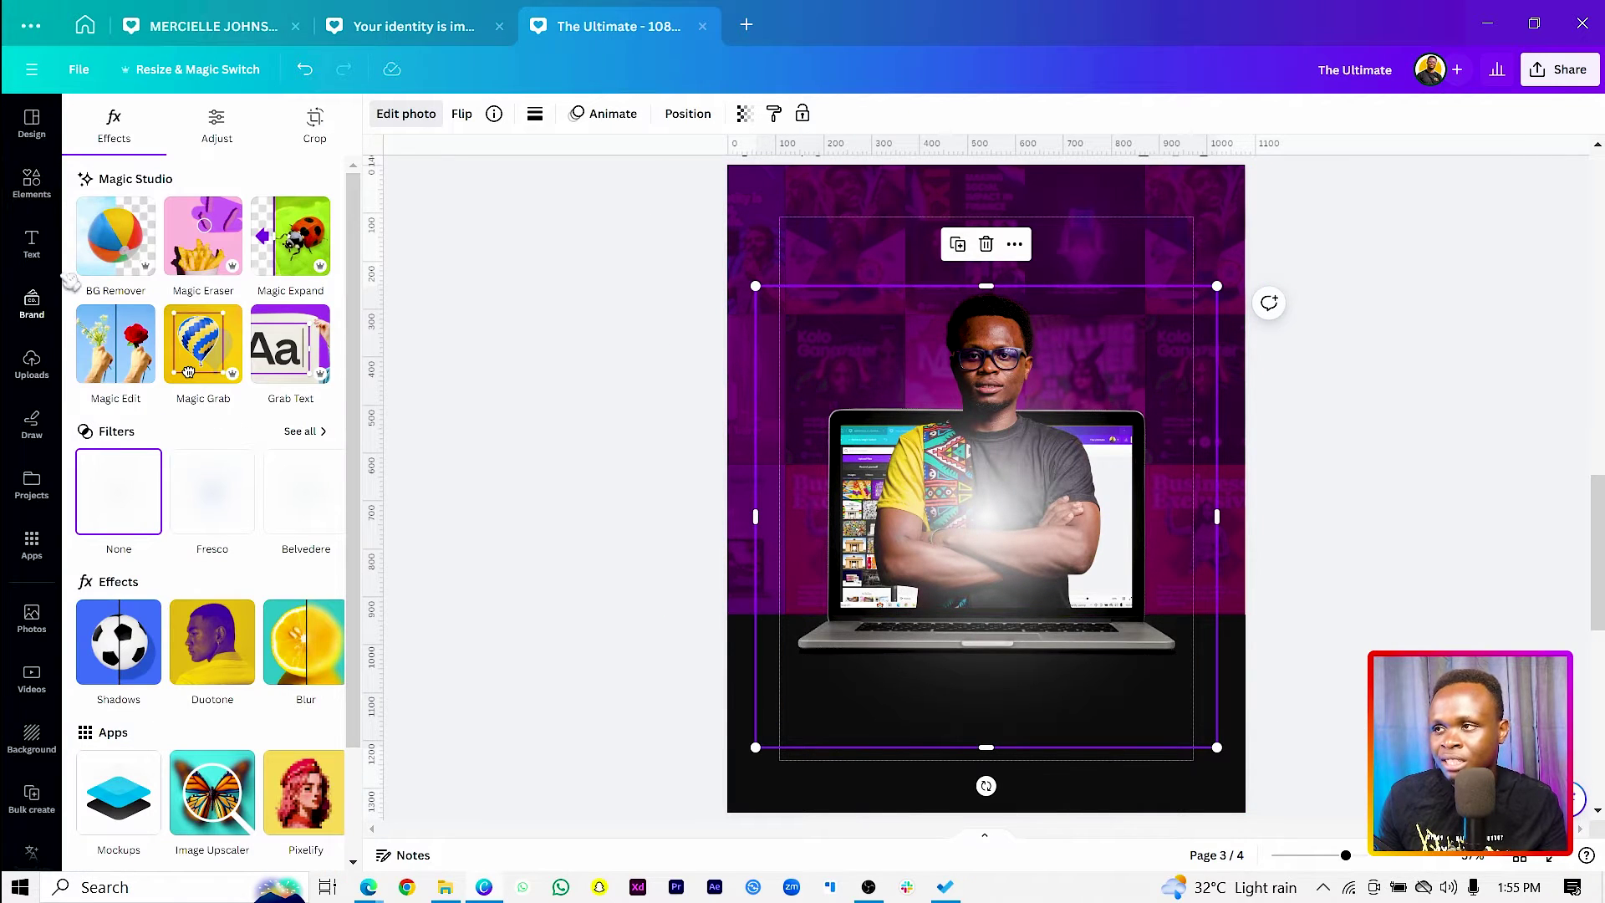
click(229, 652)
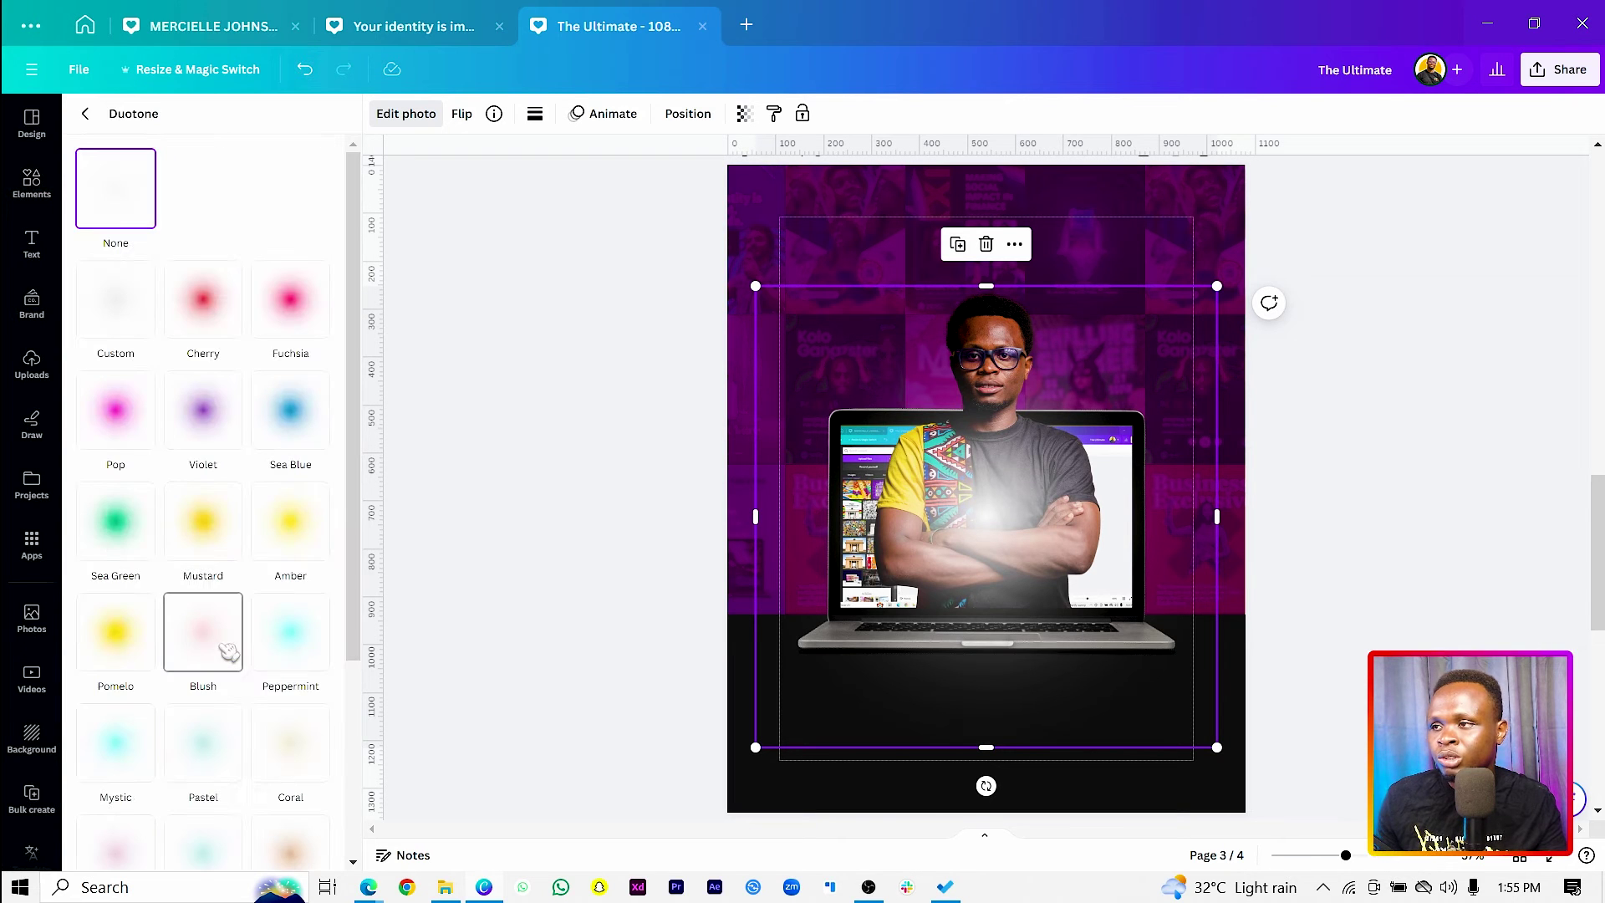
click(124, 317)
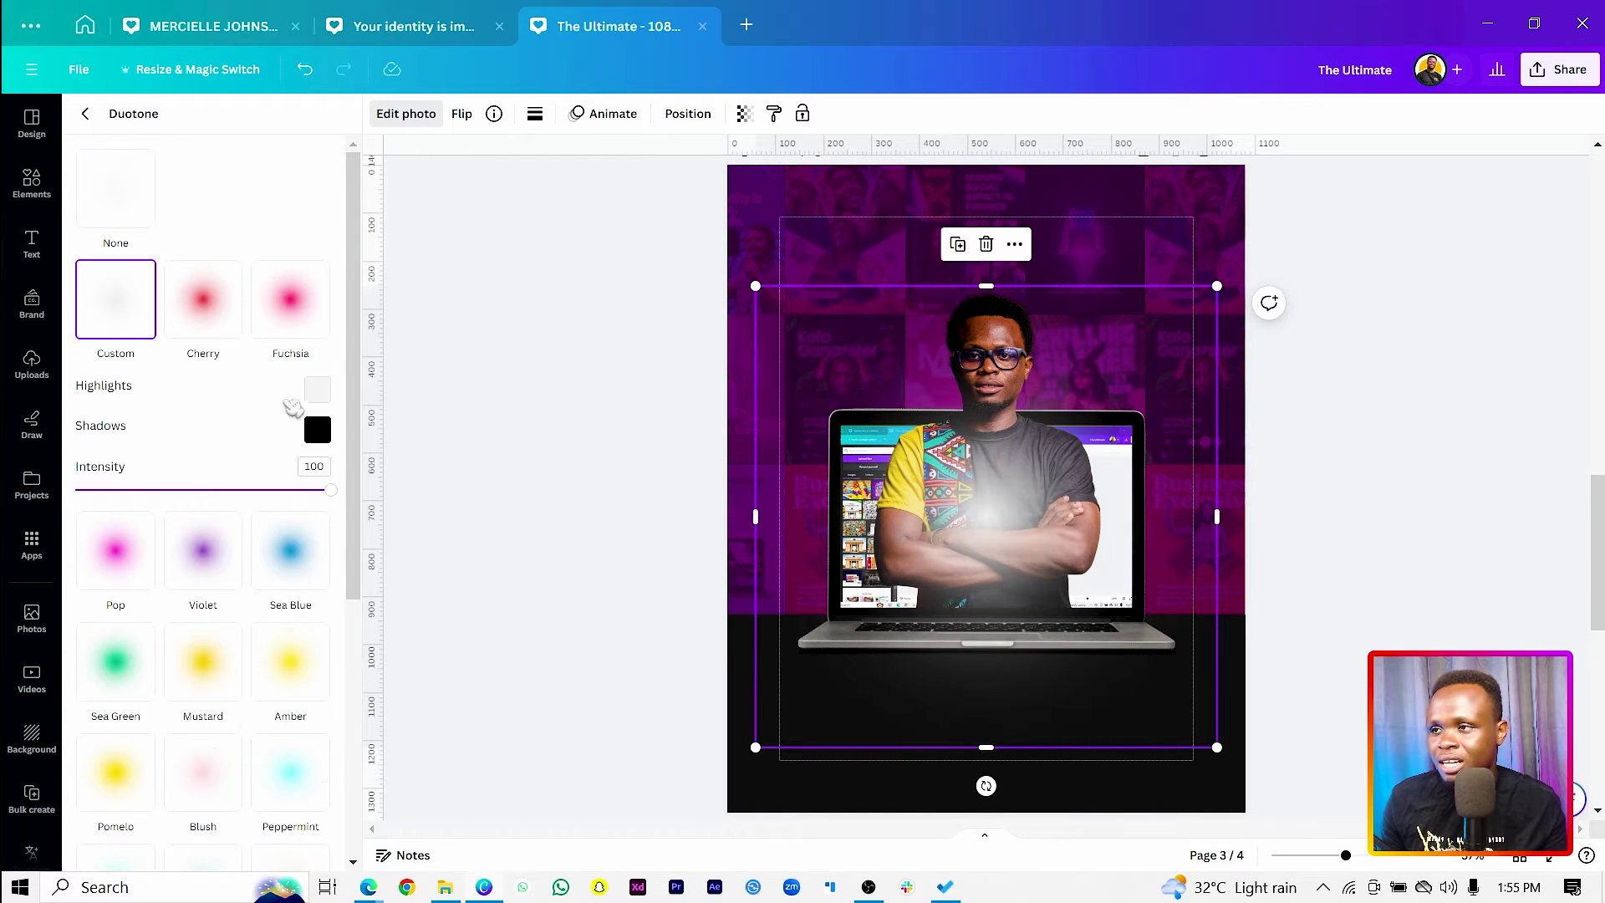
click(317, 389)
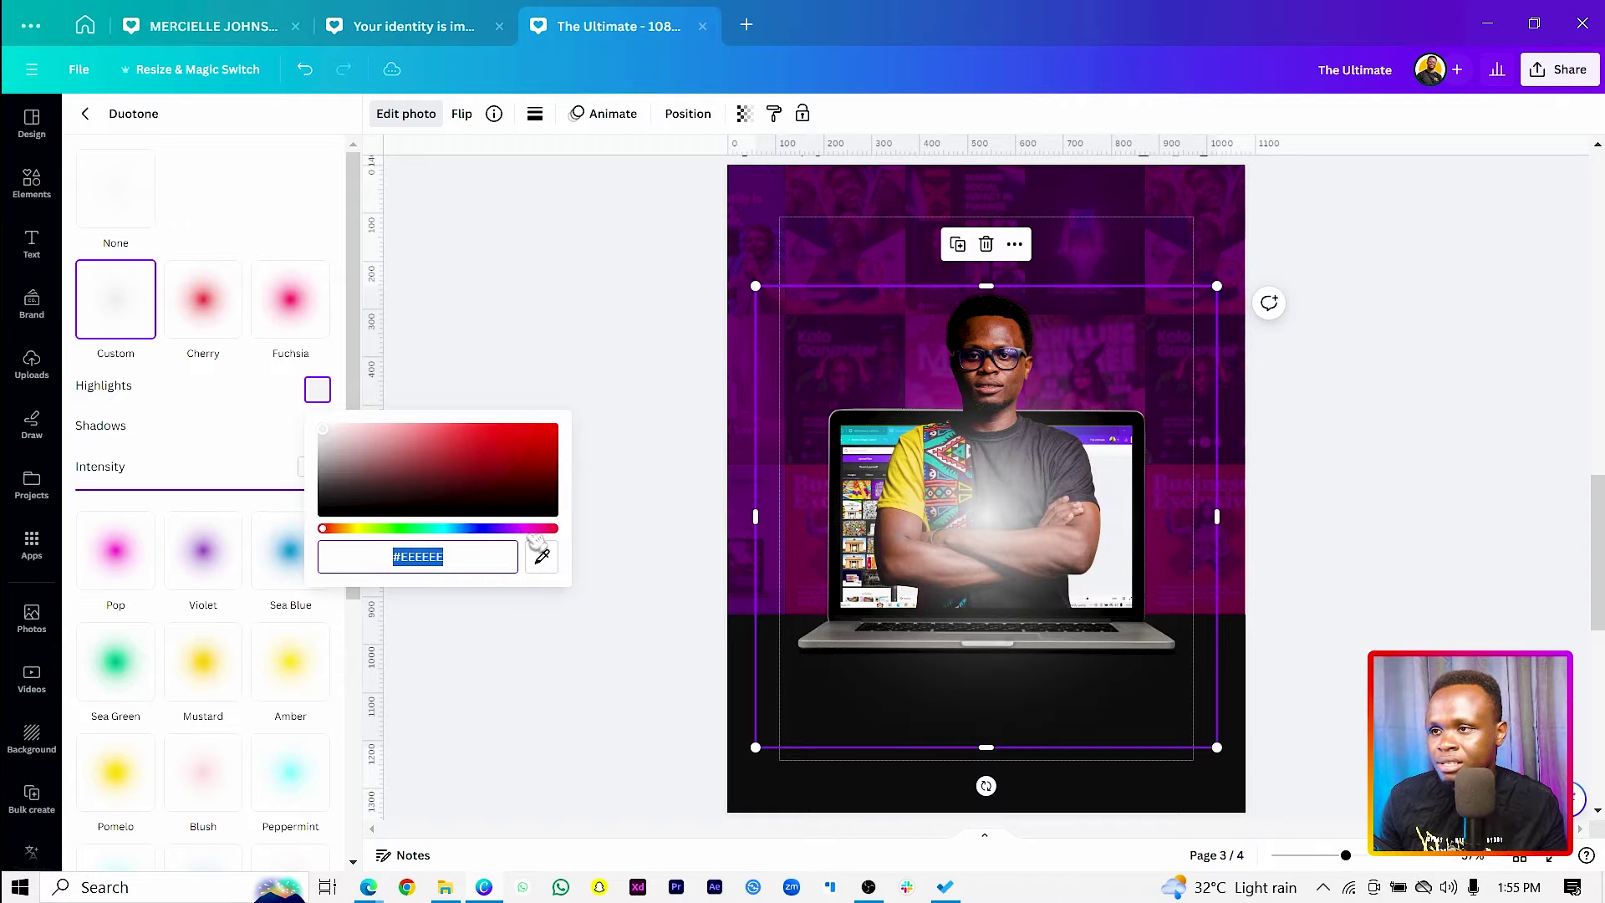
drag(527, 529, 595, 455)
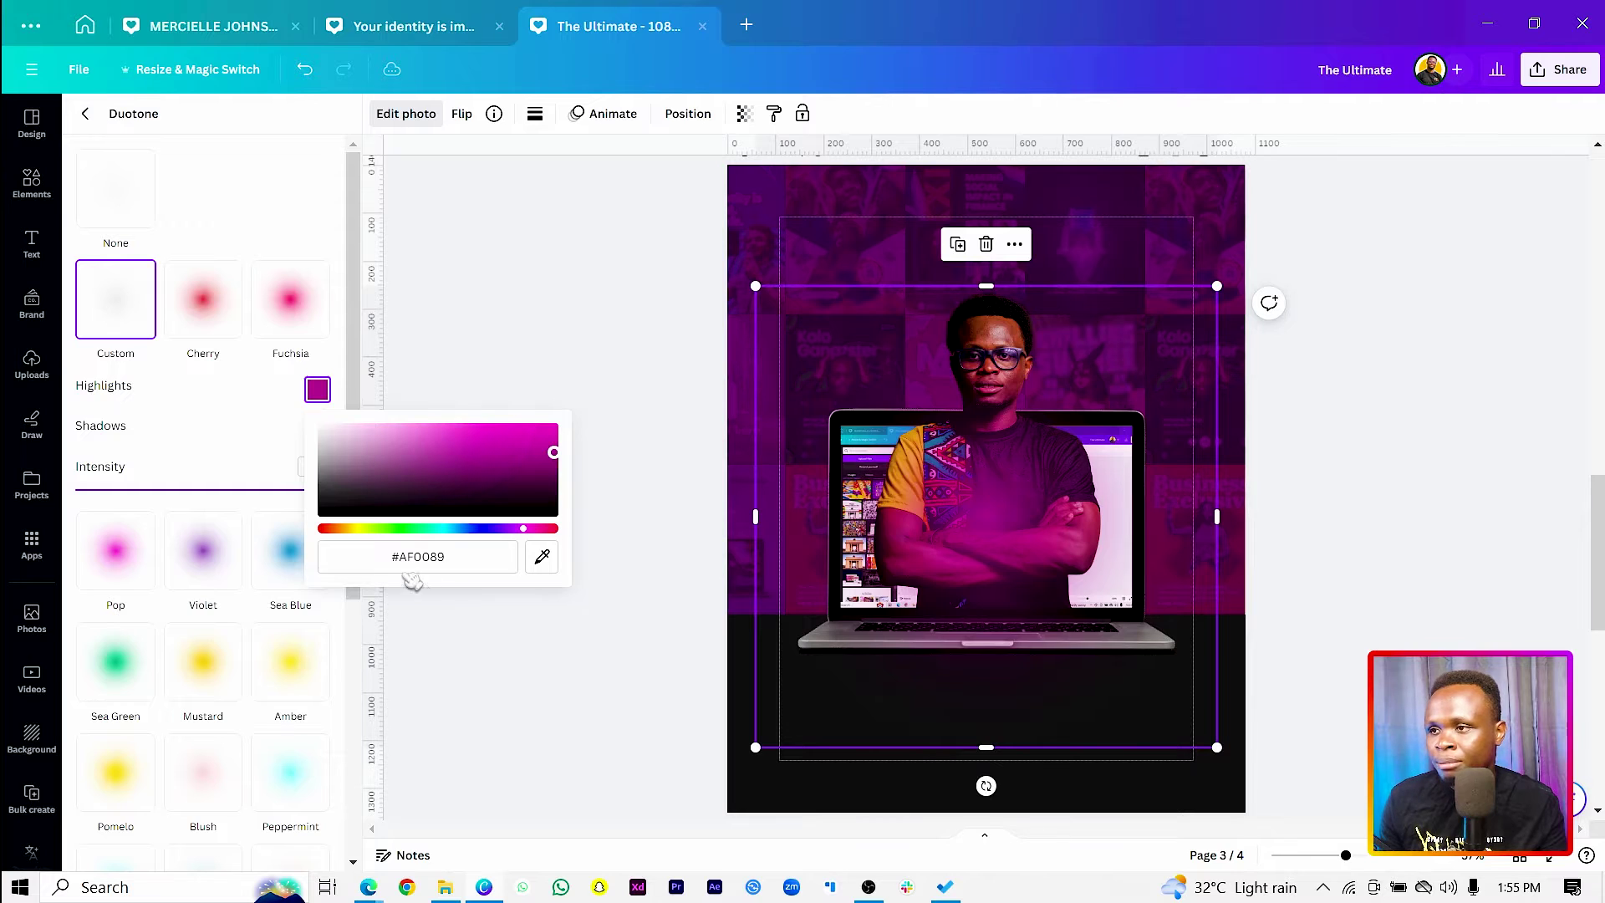
key(ctrl+z)
mouse_move(555, 446)
mouse_down()
mouse_move(551, 433)
mouse_move(585, 444)
mouse_up()
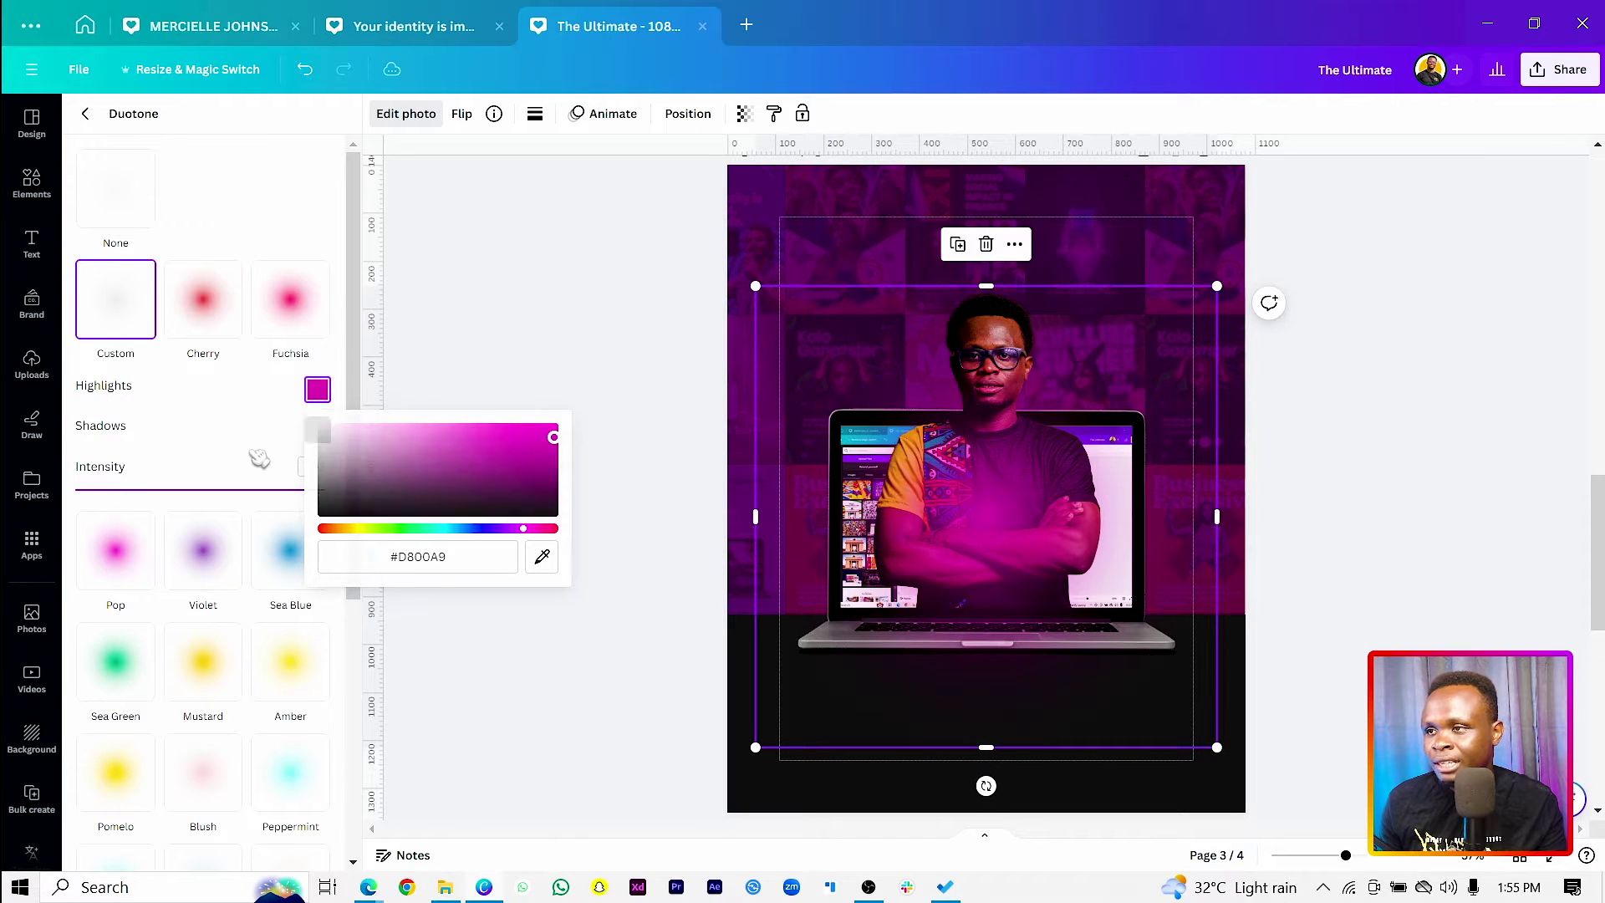
Step: Copy the duotone highlights color #D800A9 and use it for the glow's shadows color as well
click(269, 474)
click(319, 390)
key(ctrl+c)
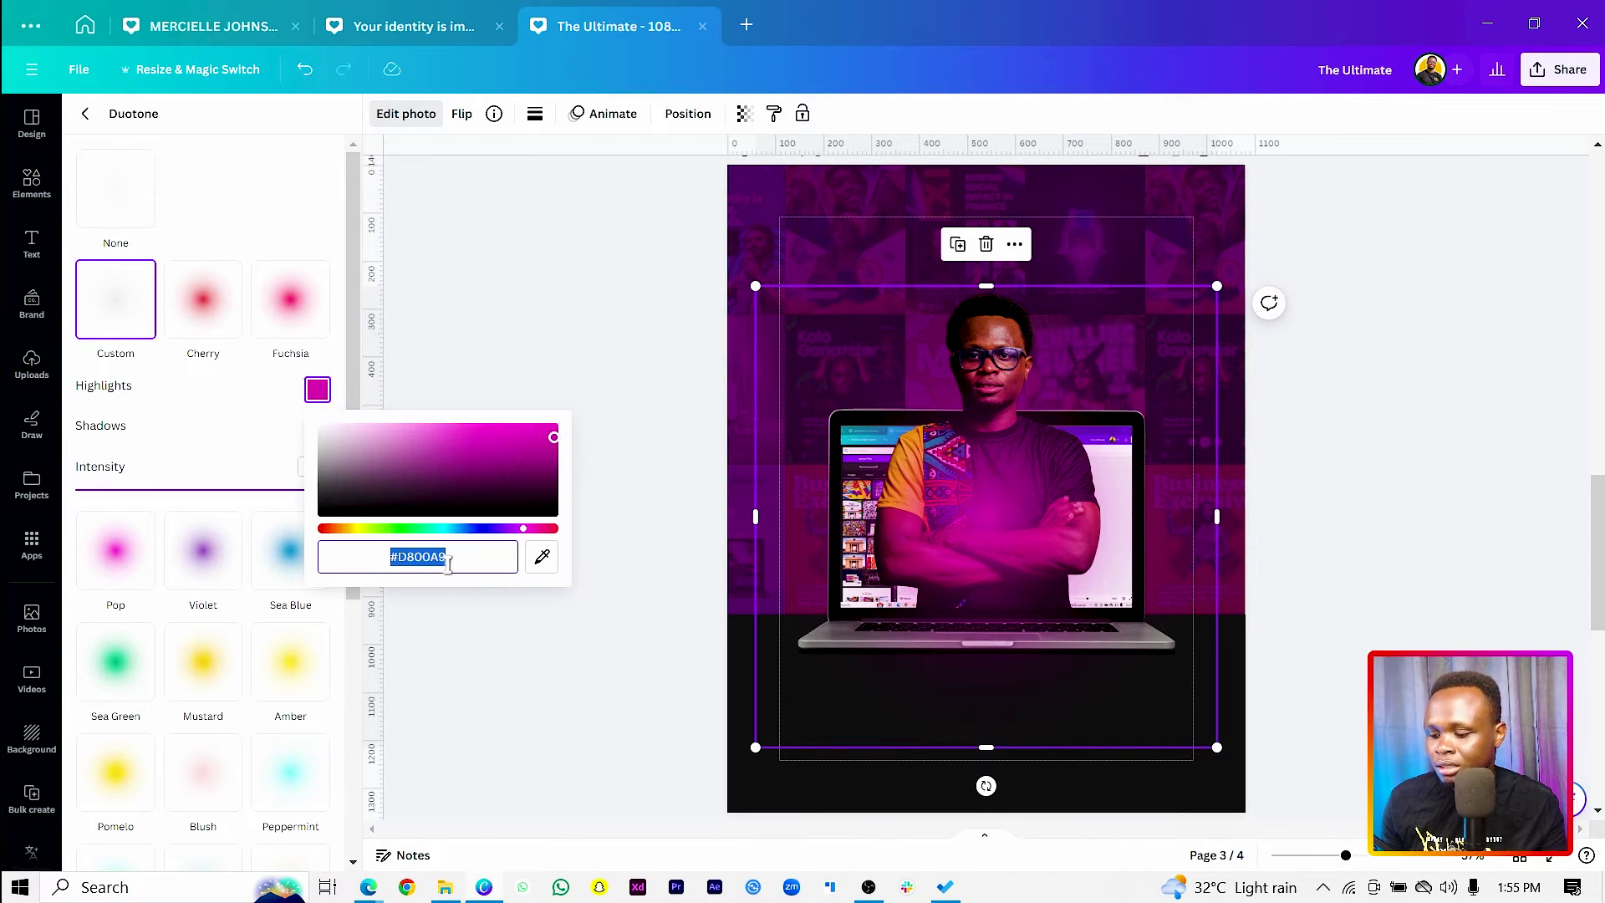
click(209, 431)
click(319, 430)
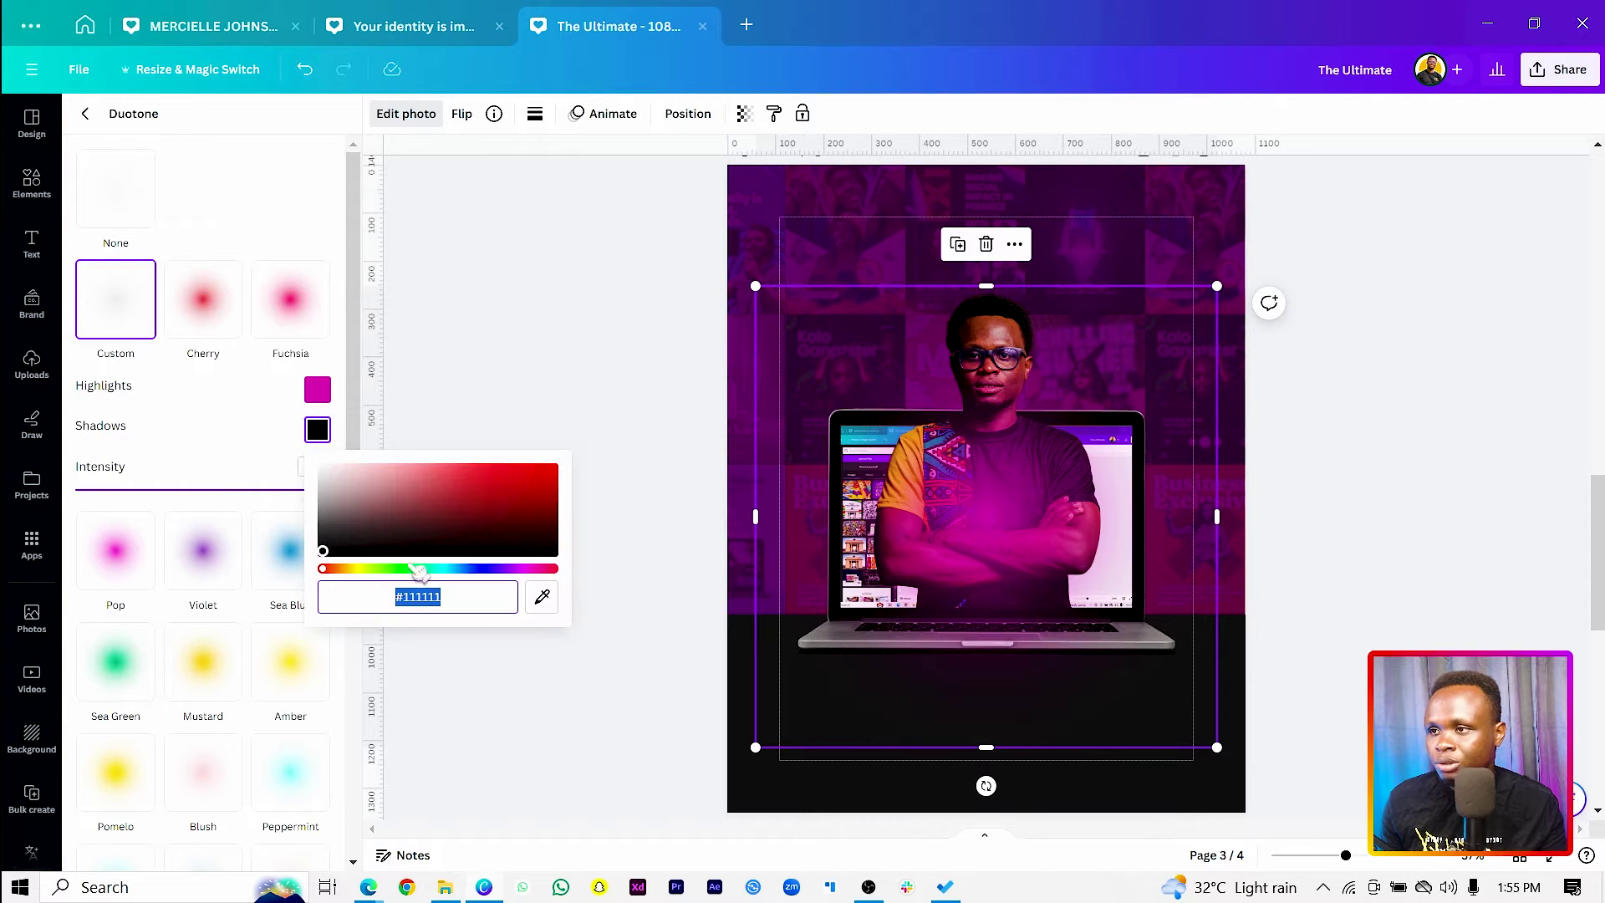
key(ctrl+v)
click(265, 458)
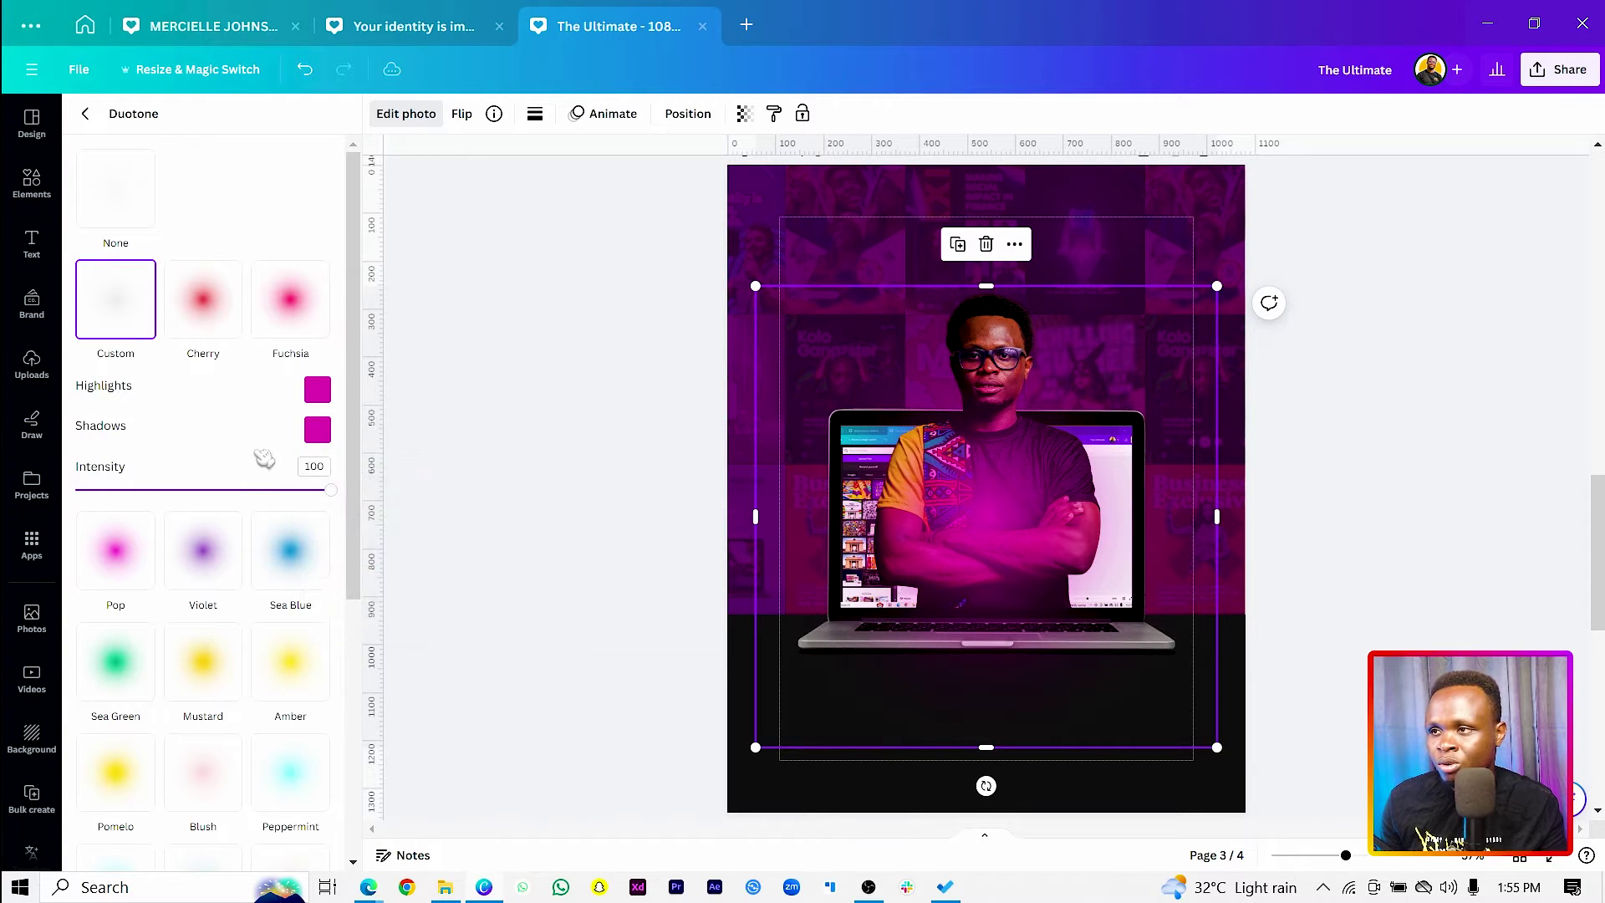
Step: Duplicate the magenta glow, group the two copies, and center them behind the laptop and portrait
click(588, 639)
mouse_move(973, 535)
mouse_down()
mouse_move(1035, 534)
mouse_move(985, 537)
mouse_move(984, 565)
mouse_move(968, 555)
mouse_up()
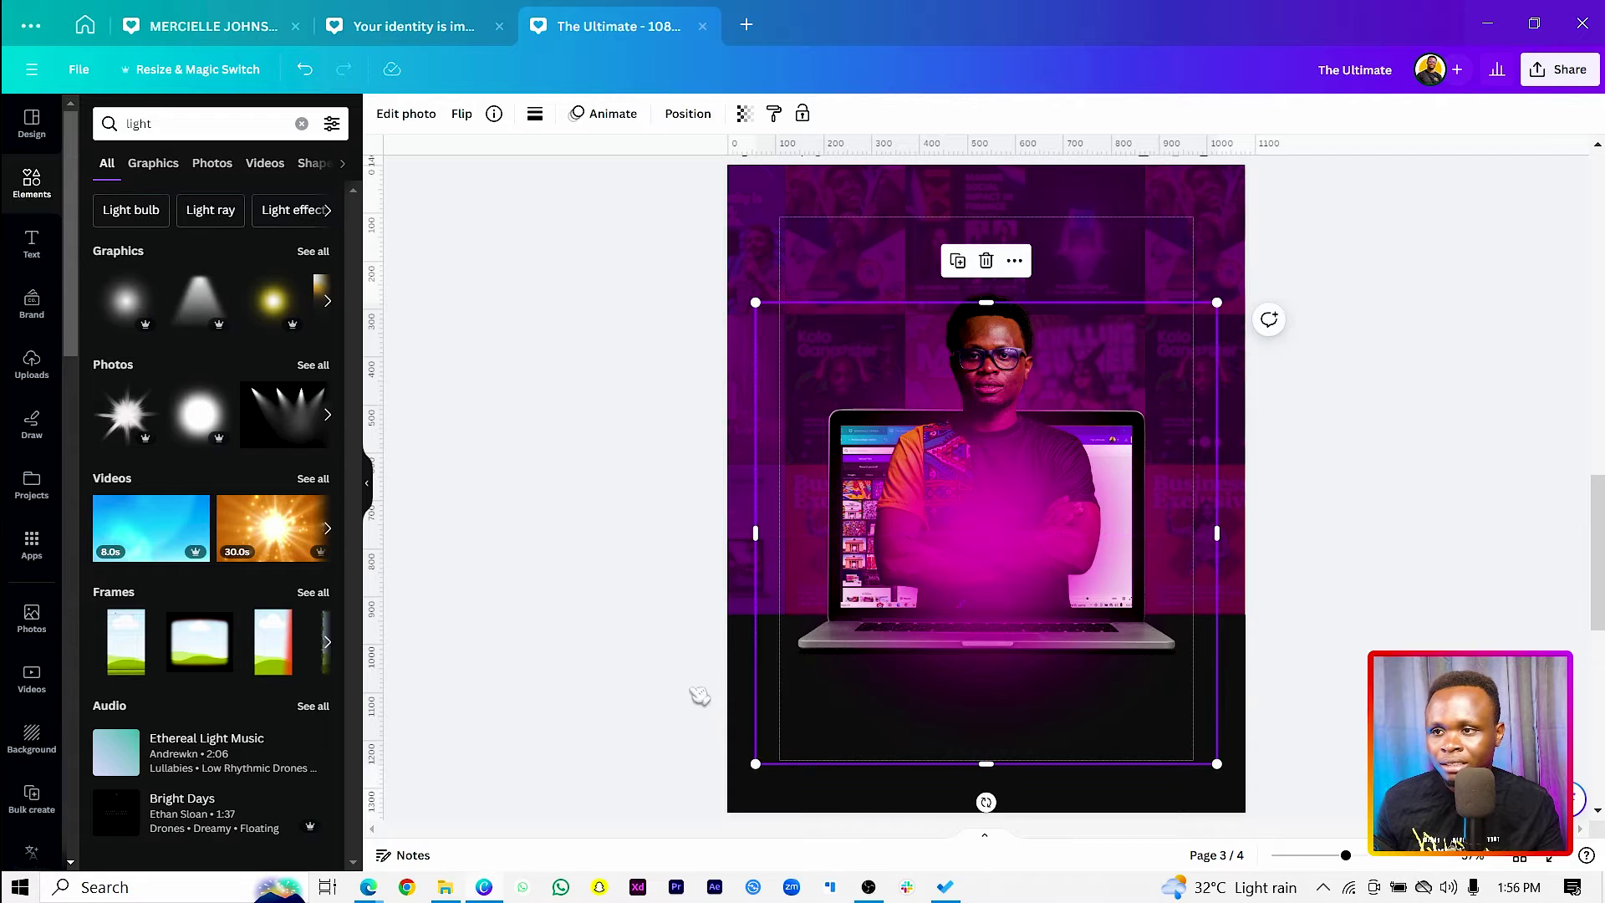
click(782, 721)
click(745, 703)
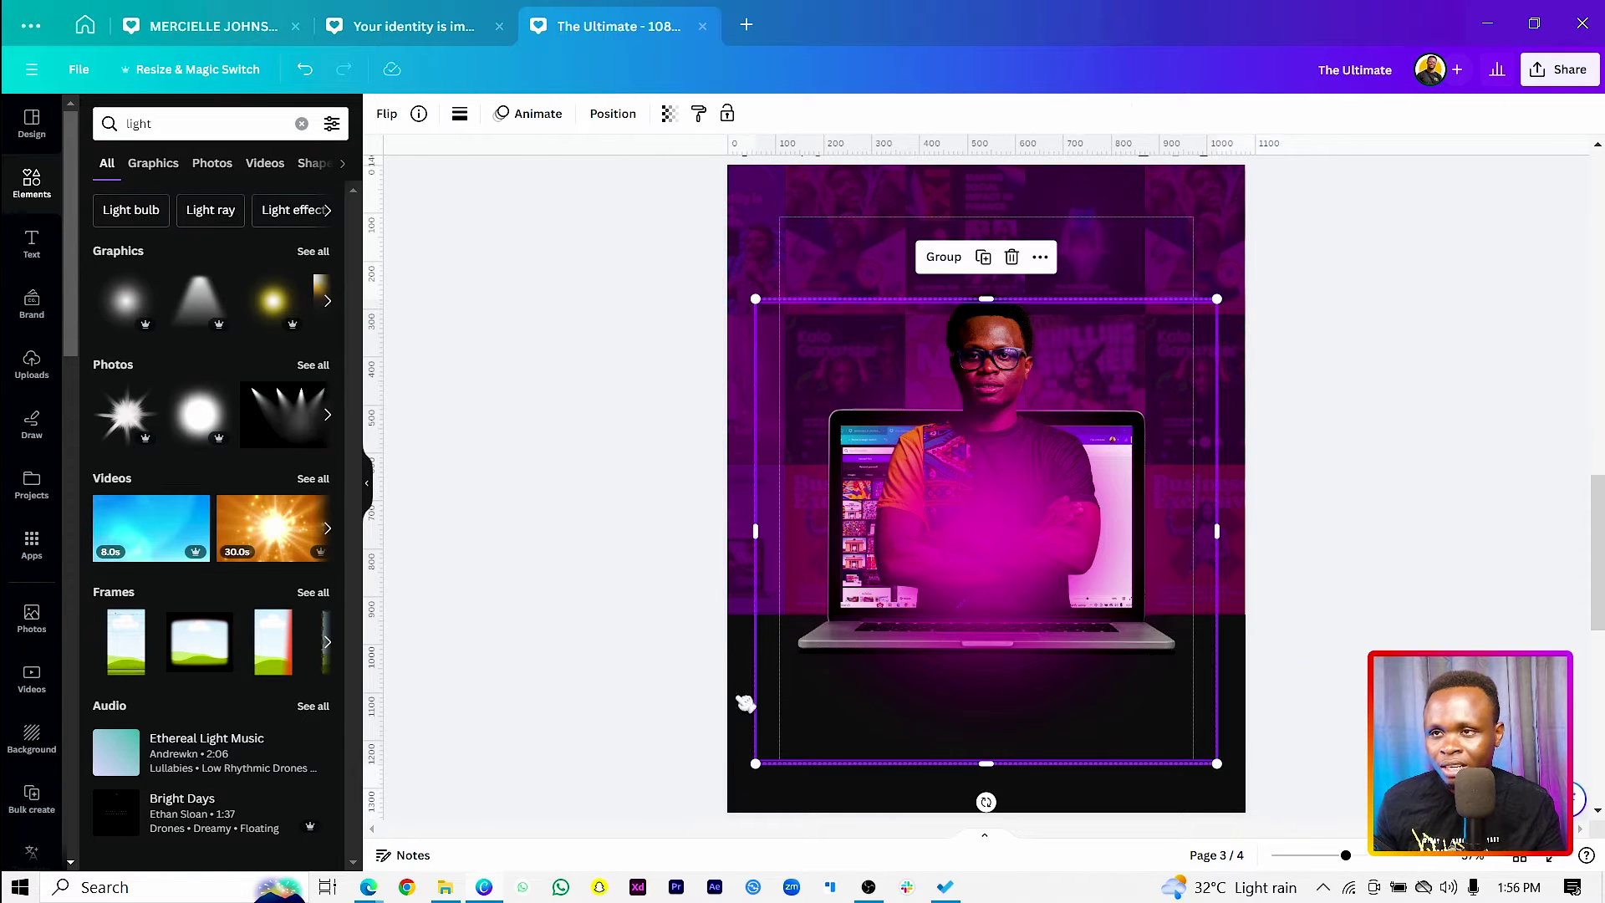
drag(914, 565, 975, 555)
key(ctrl+g)
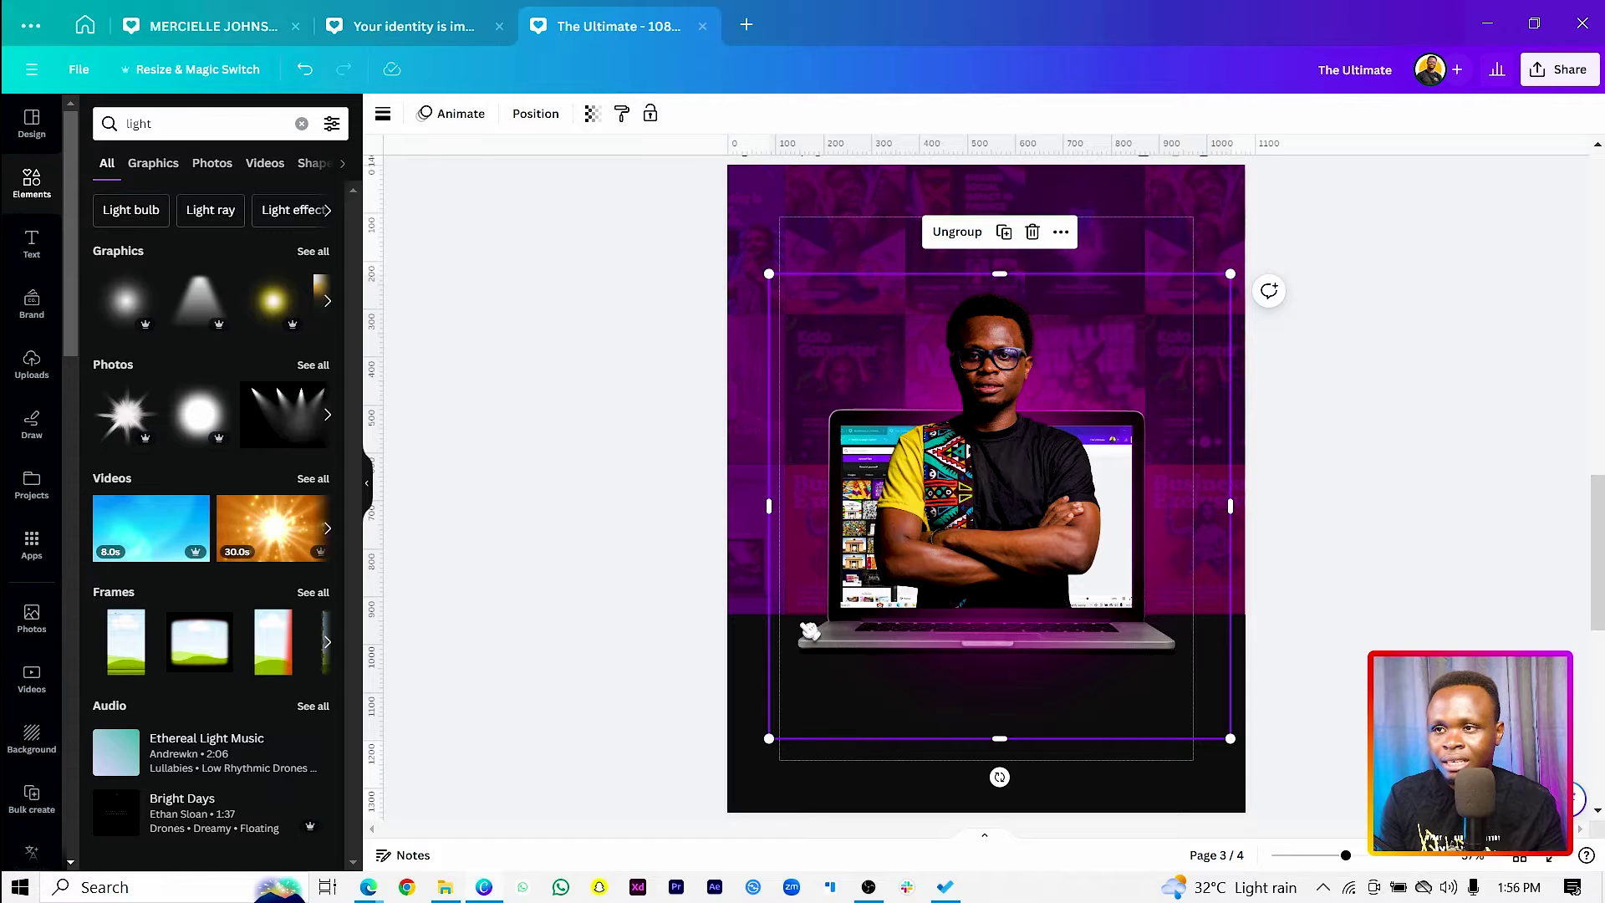
mouse_move(786, 688)
mouse_down()
mouse_move(756, 680)
mouse_move(772, 677)
mouse_up()
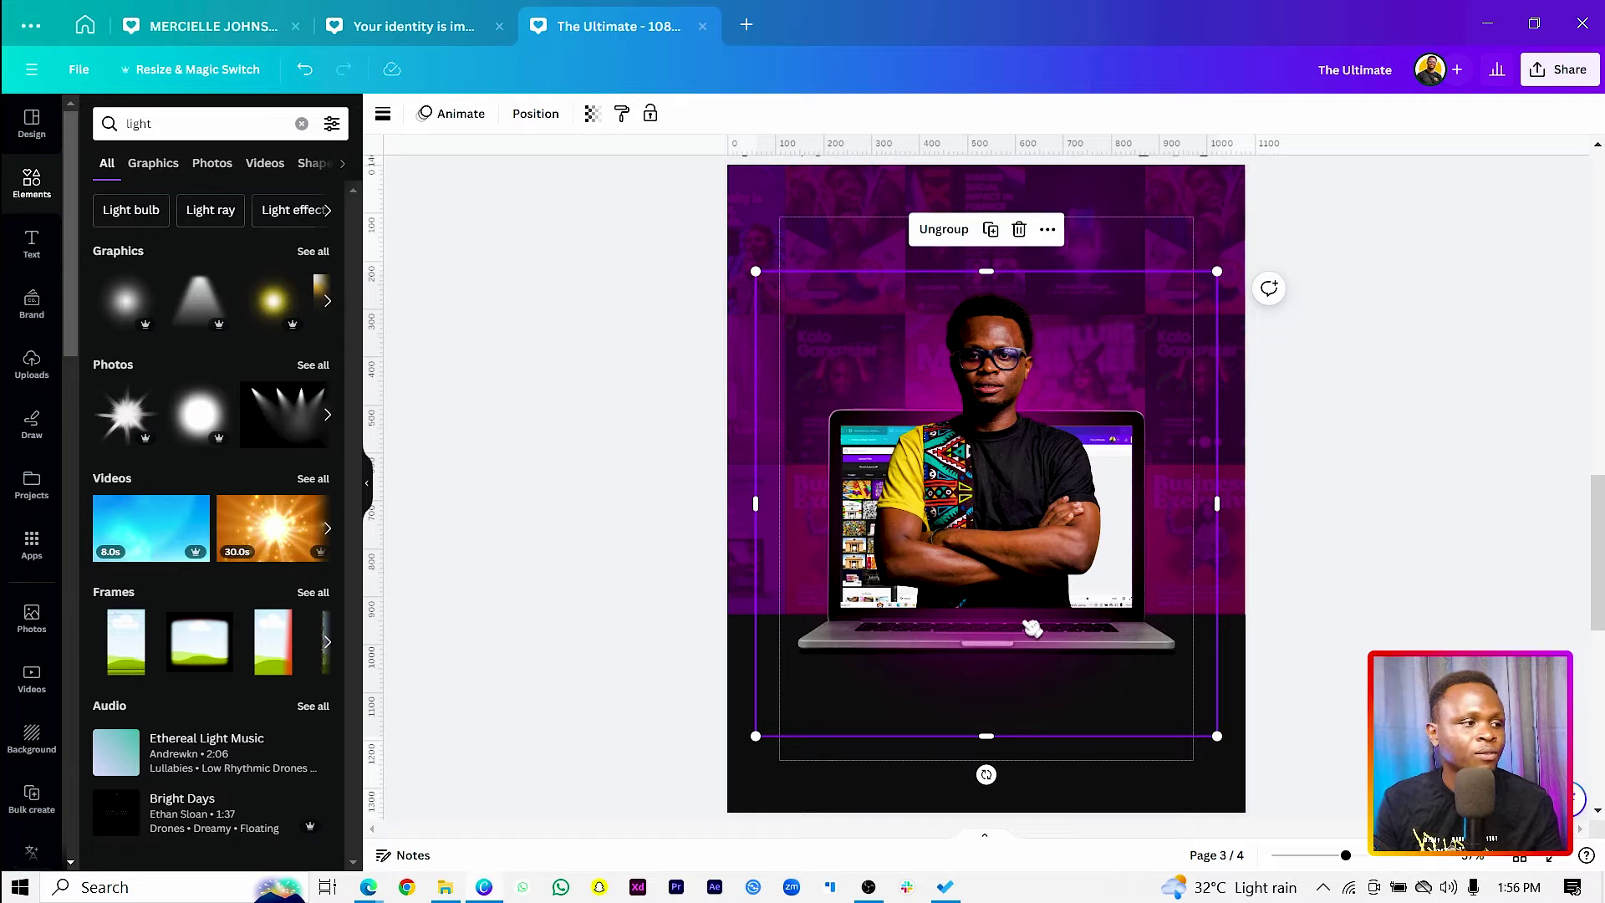
Step: Ungroup the two magenta glows and crop their lower edges to just above the black panel
click(828, 673)
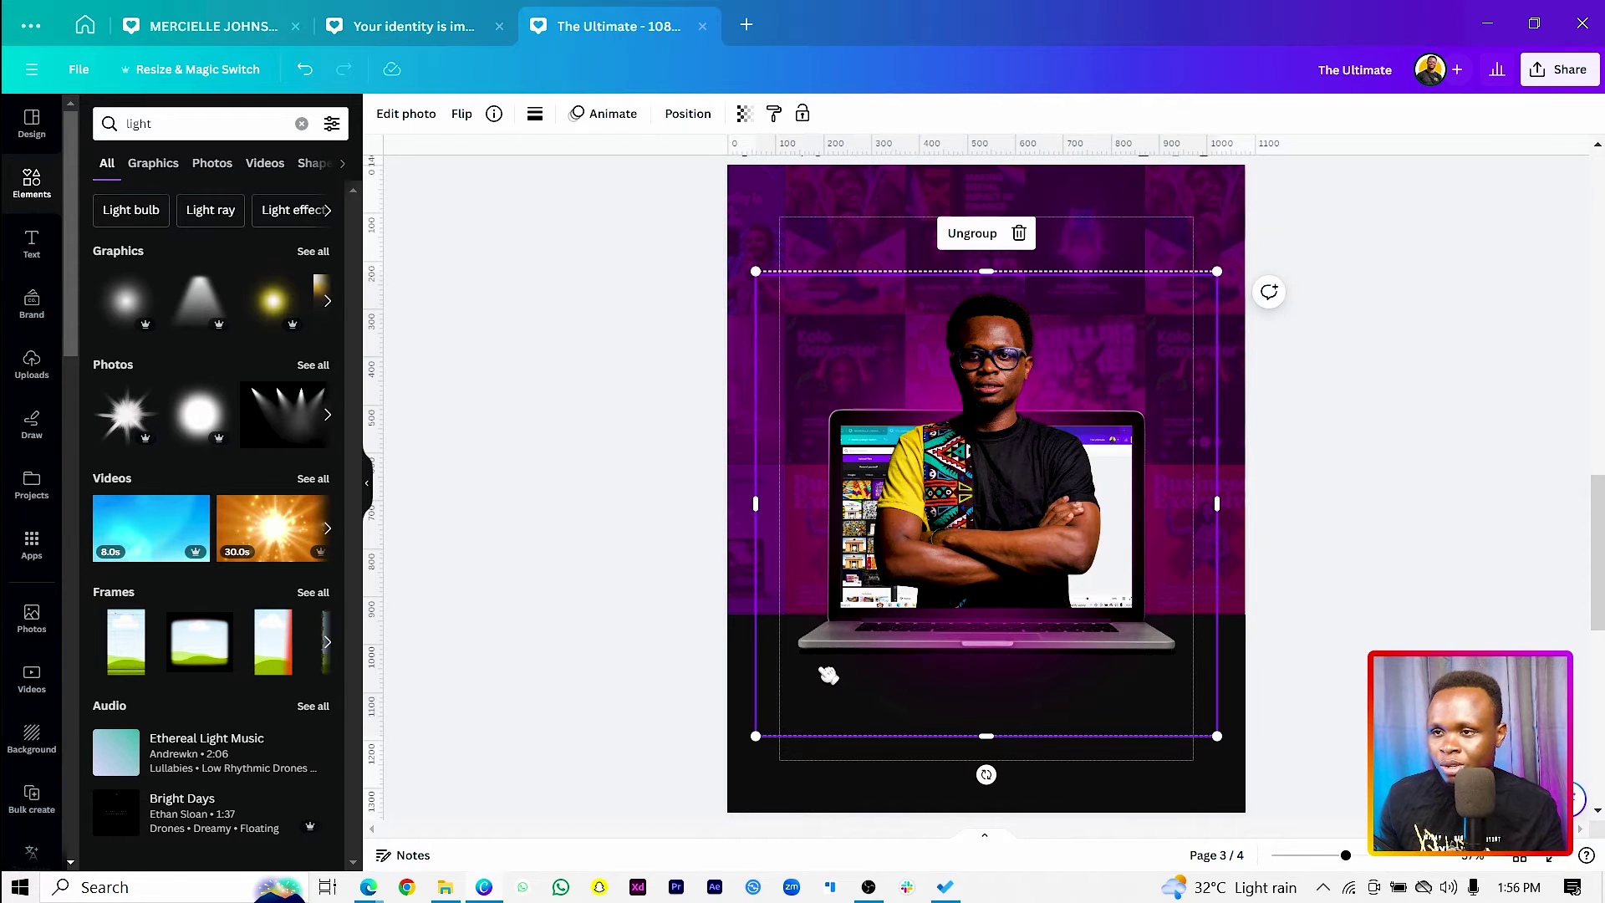
click(828, 673)
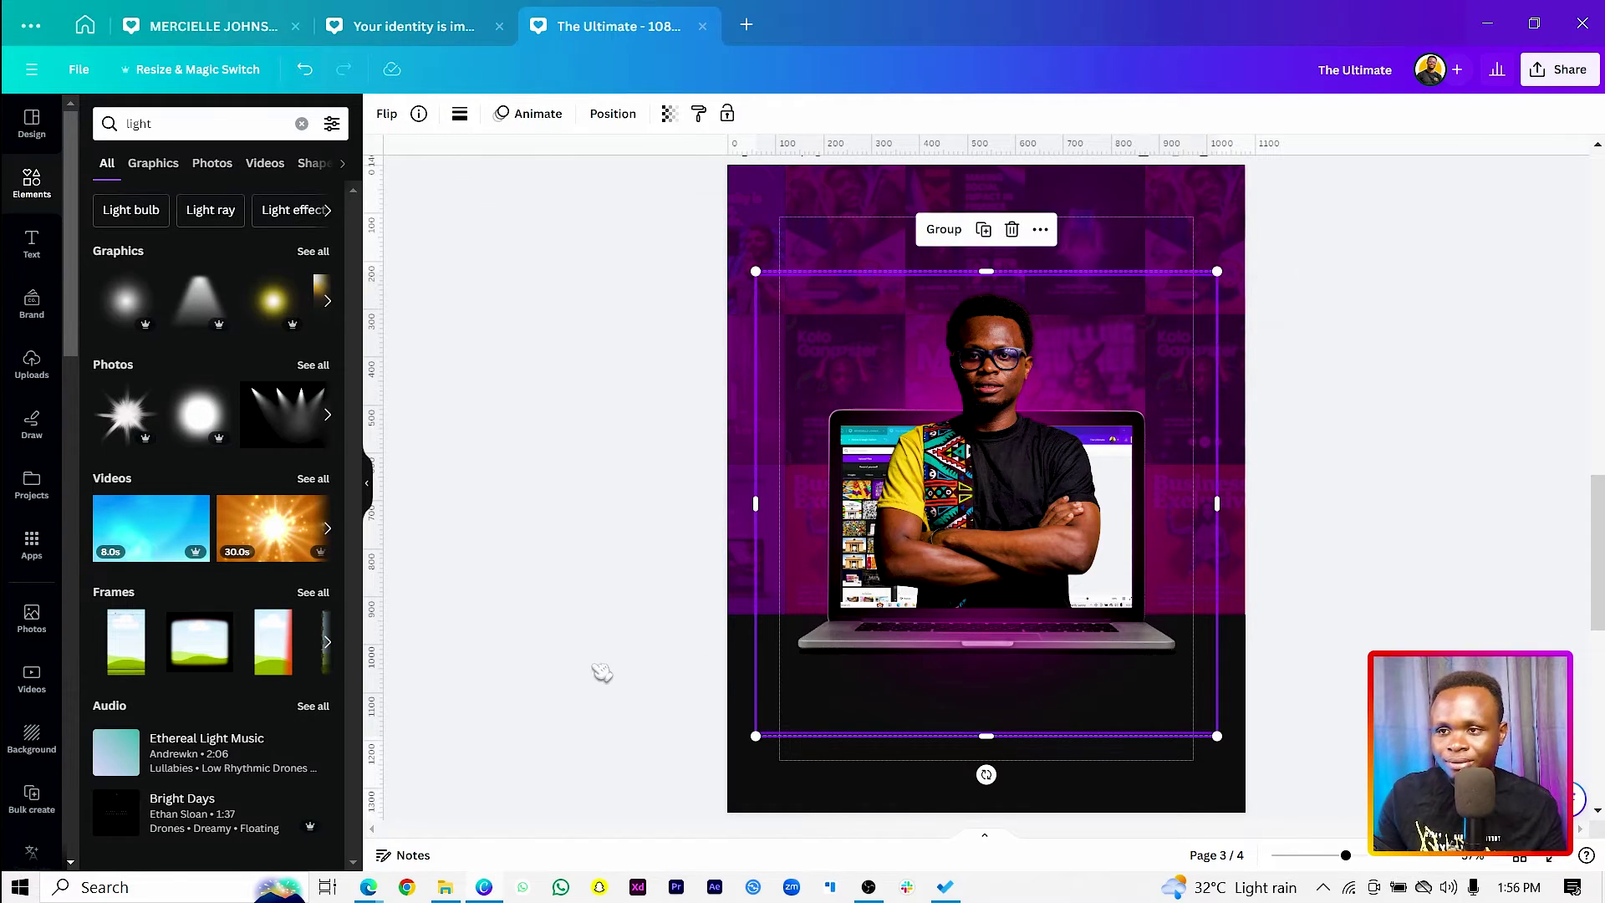
drag(975, 736, 932, 609)
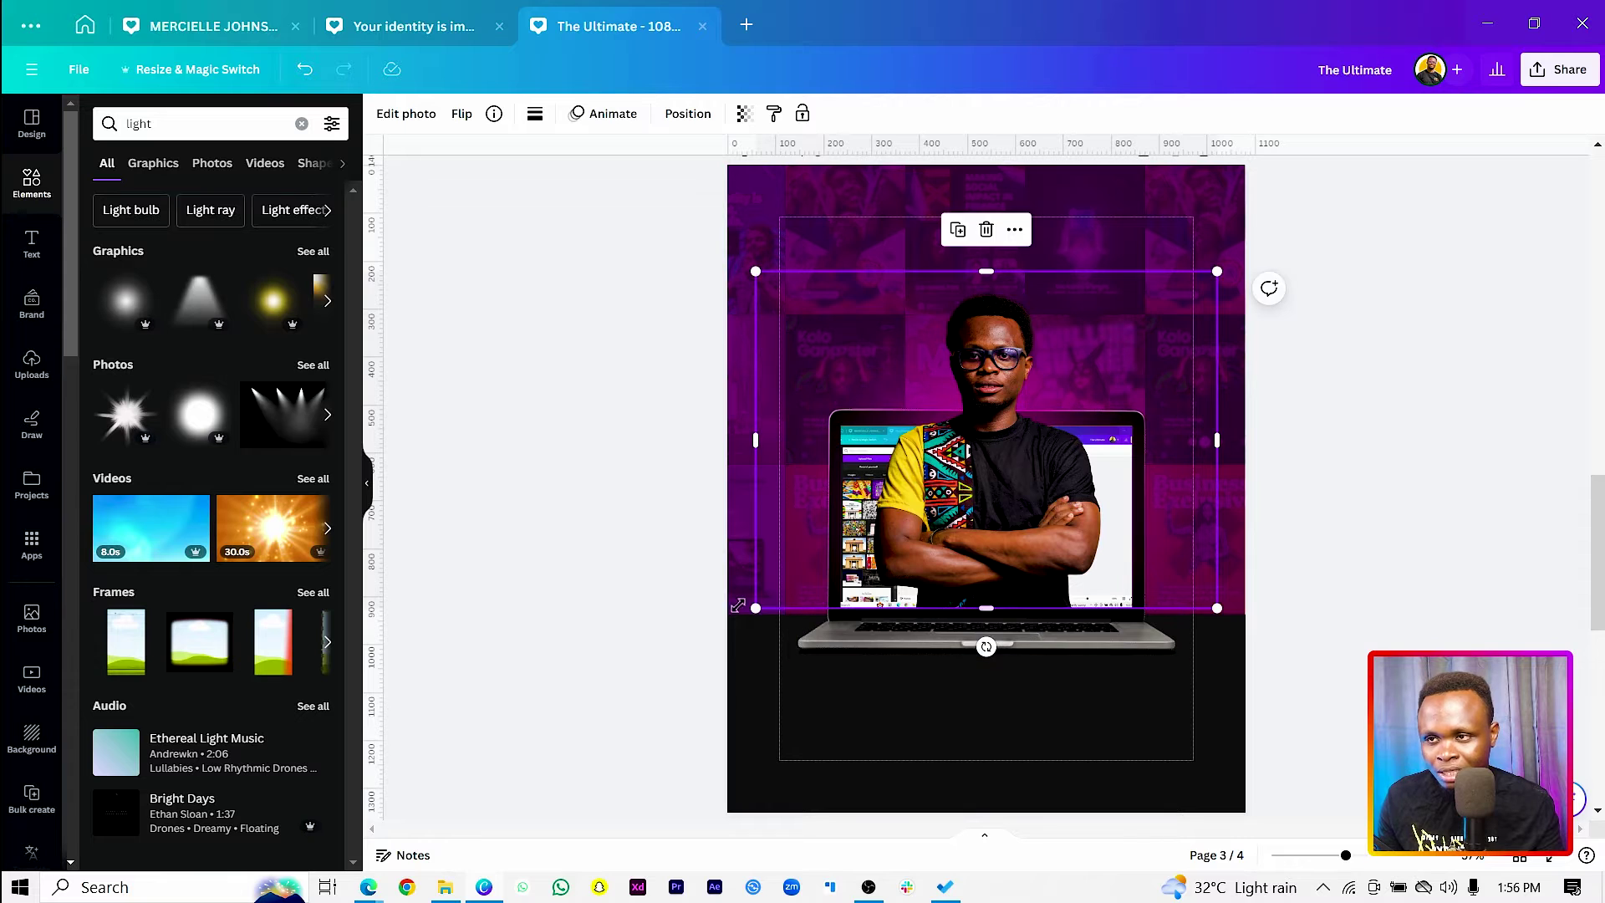
click(535, 548)
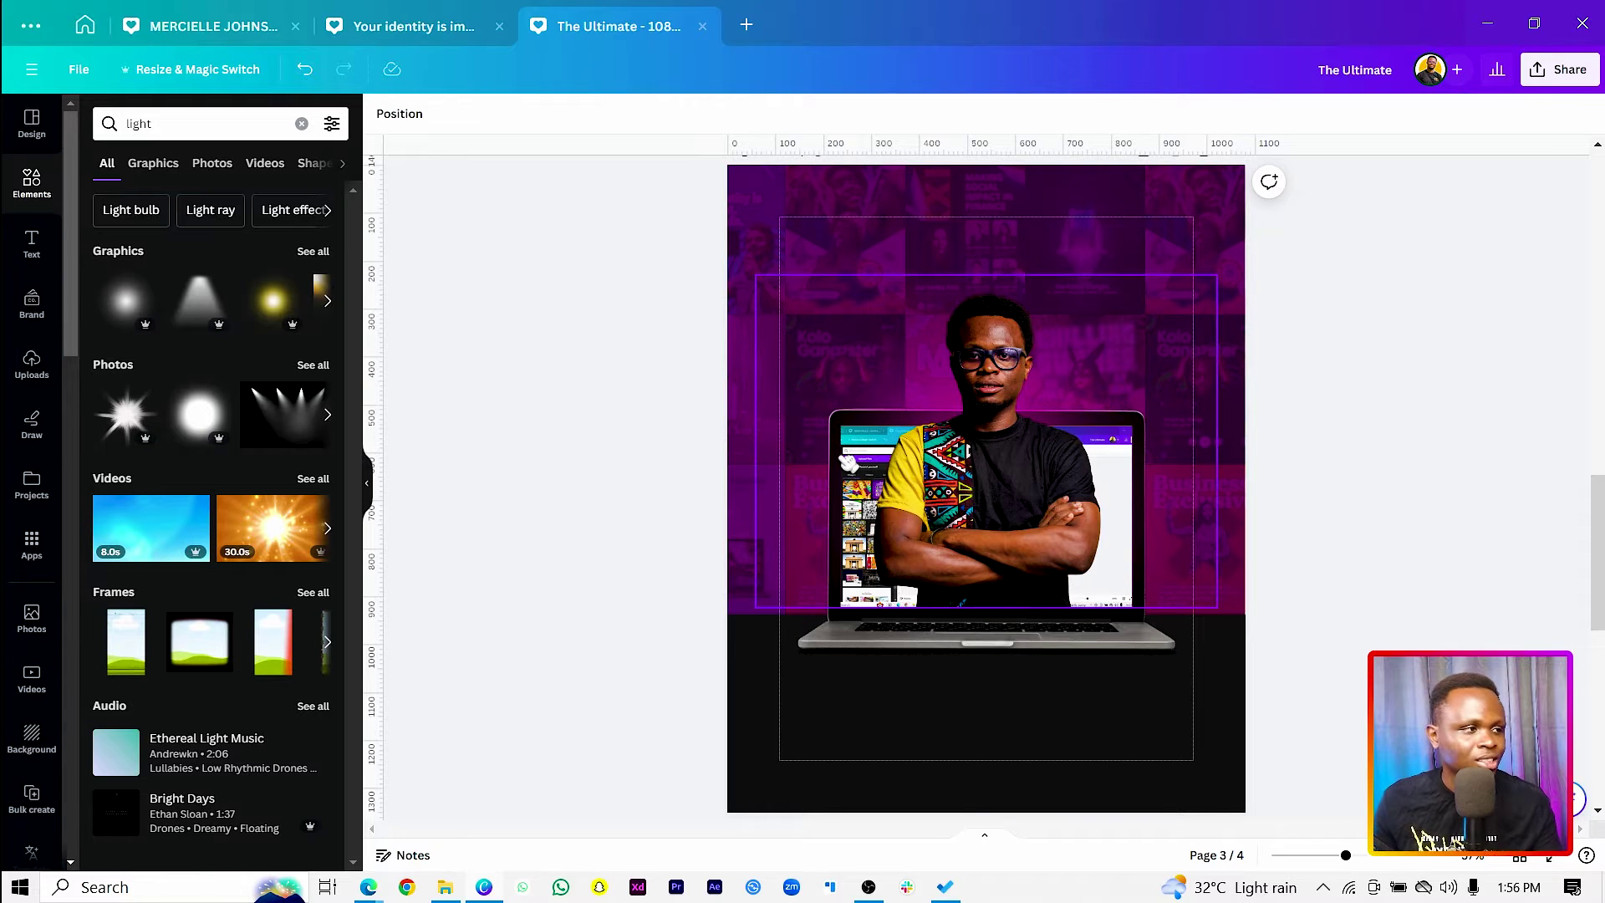
Step: Search the elements library for "colorful confetti" and show all the photo results
click(302, 124)
click(232, 126)
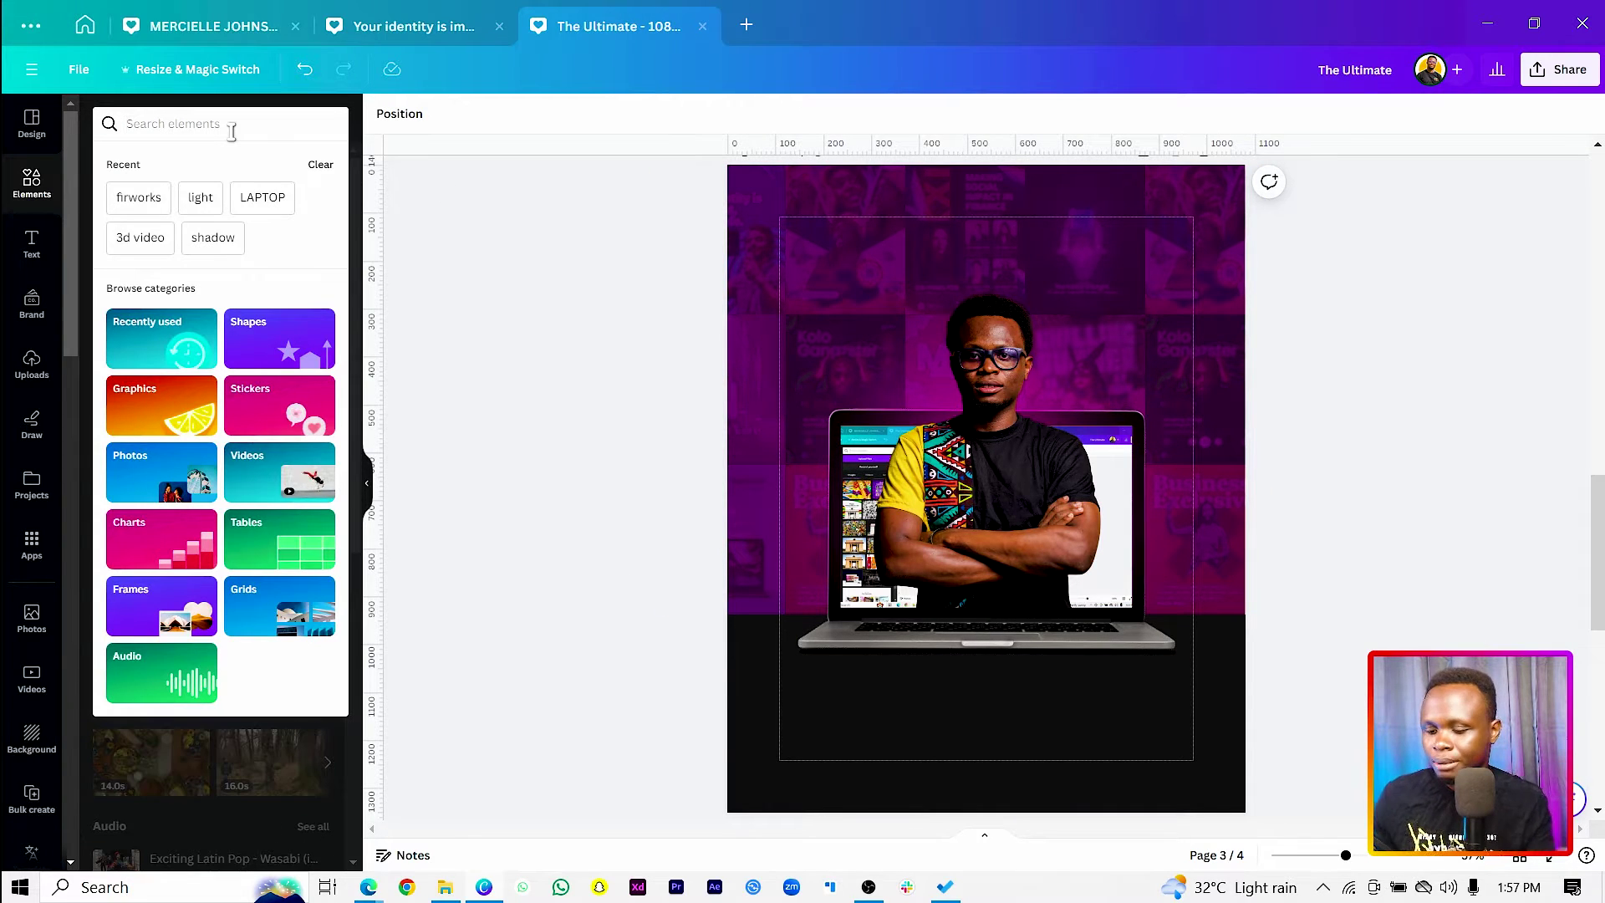
text(co)
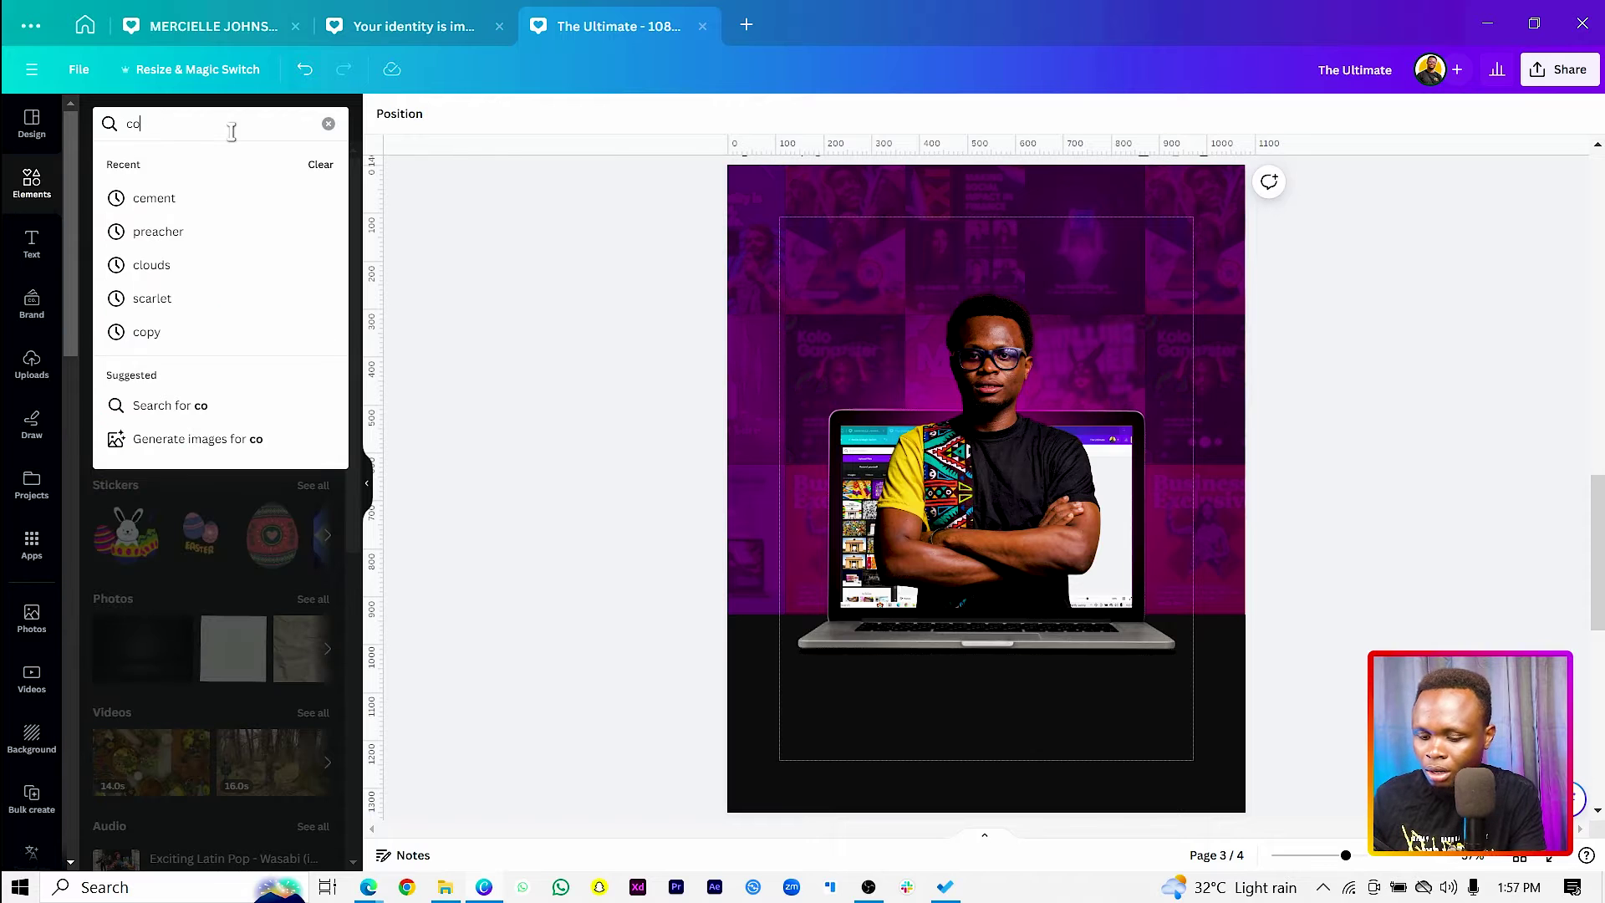
text(lorful confetti)
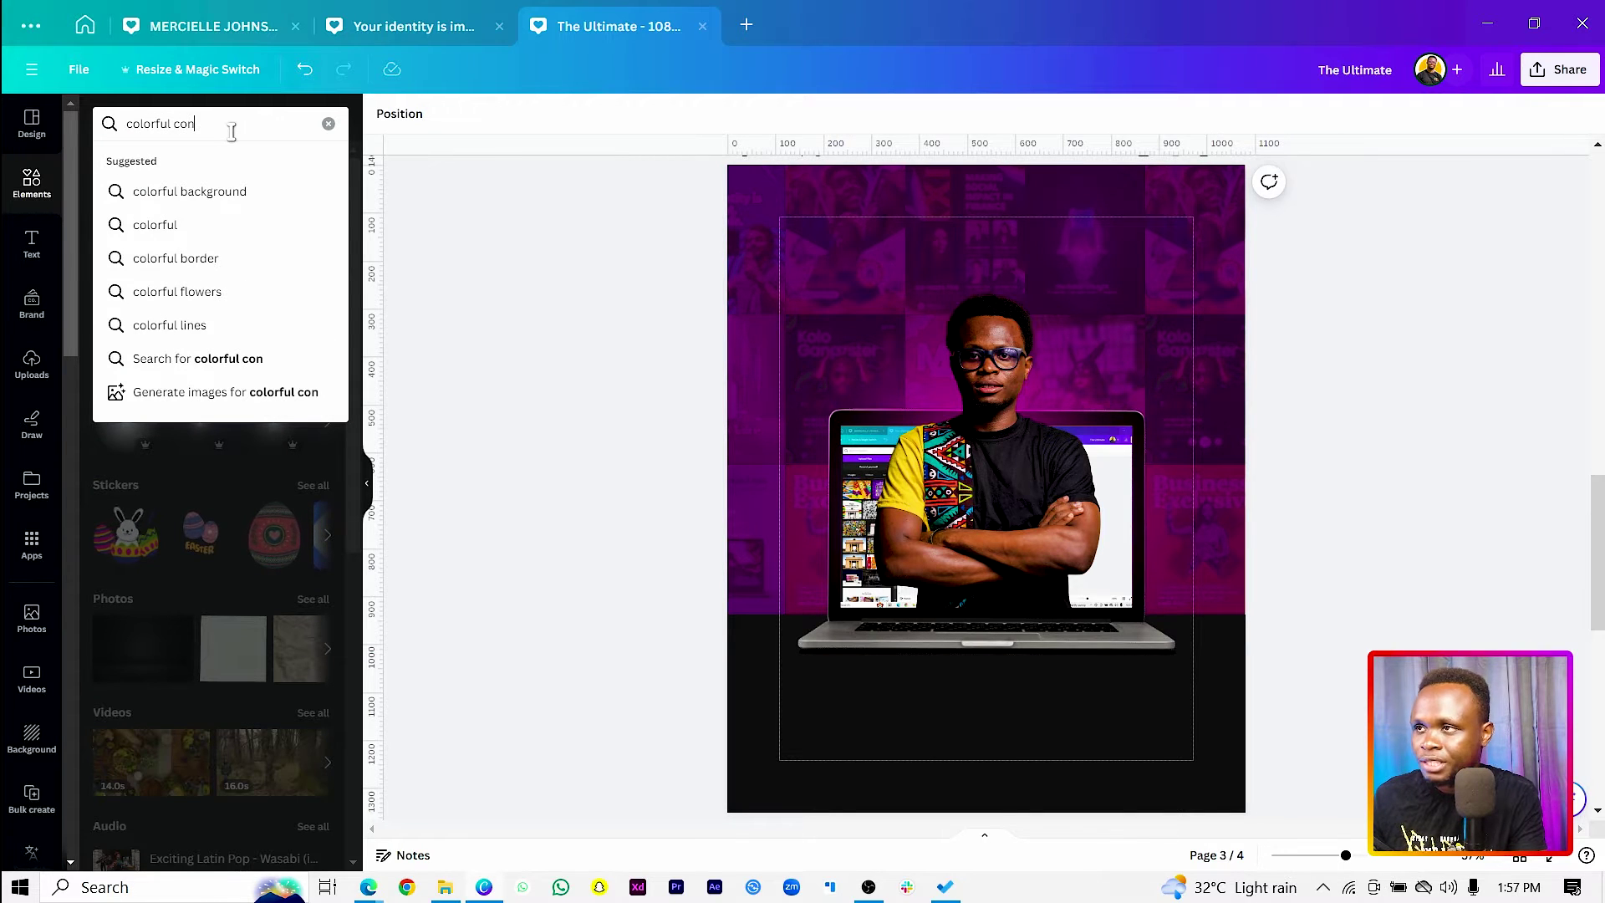
key(BackSpace)
key(BackSpace)
key(BackSpace)
text(tti)
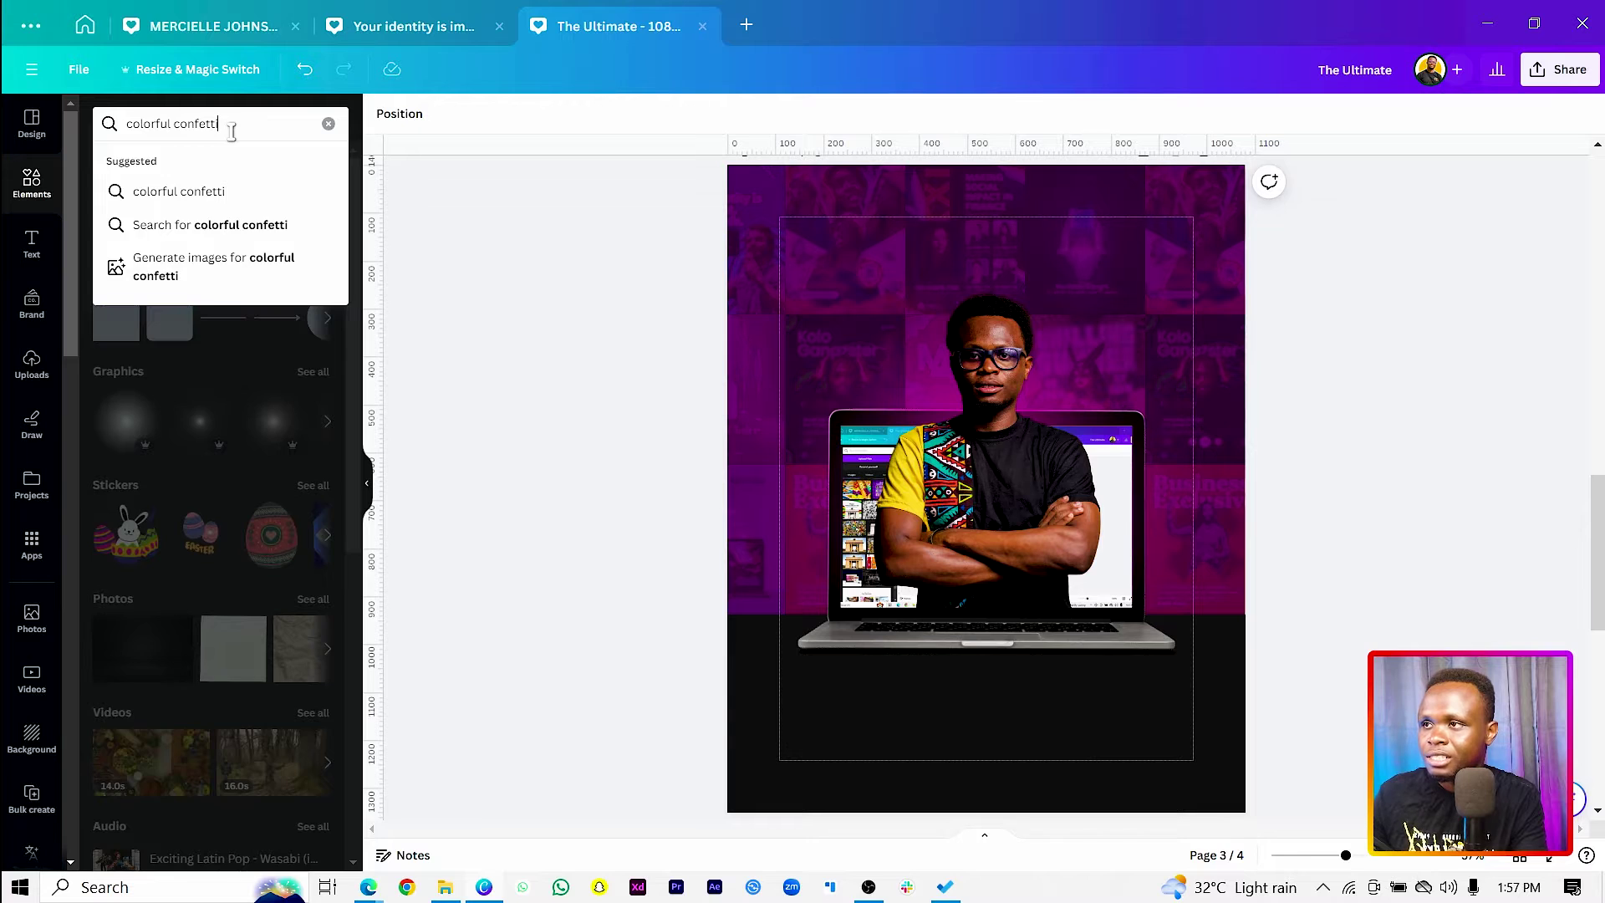
key(Return)
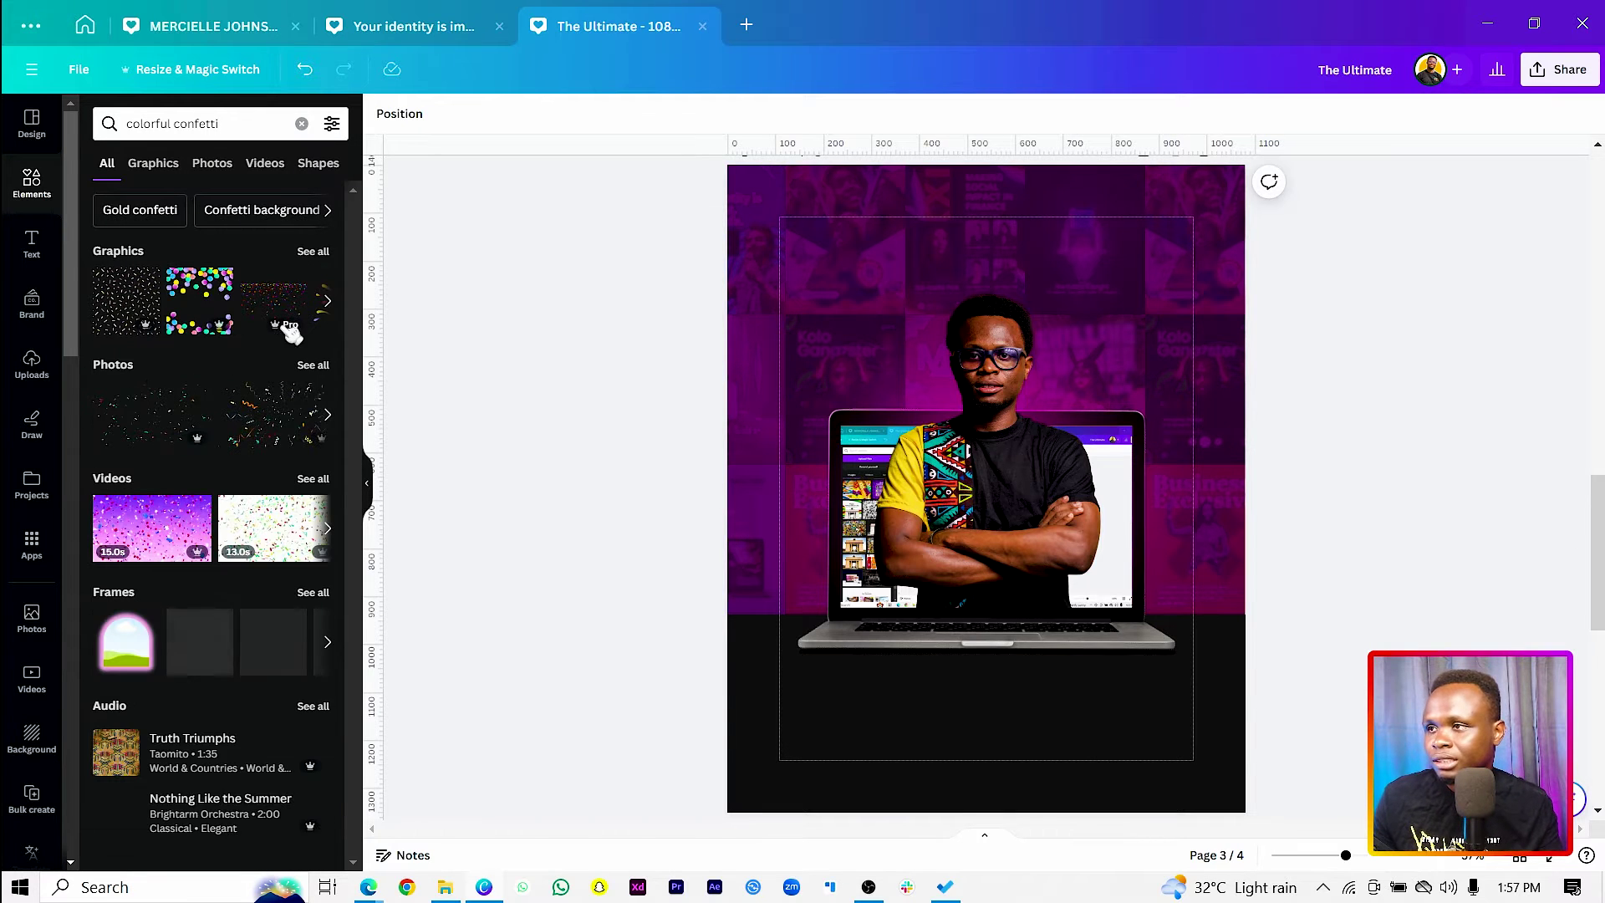
click(311, 365)
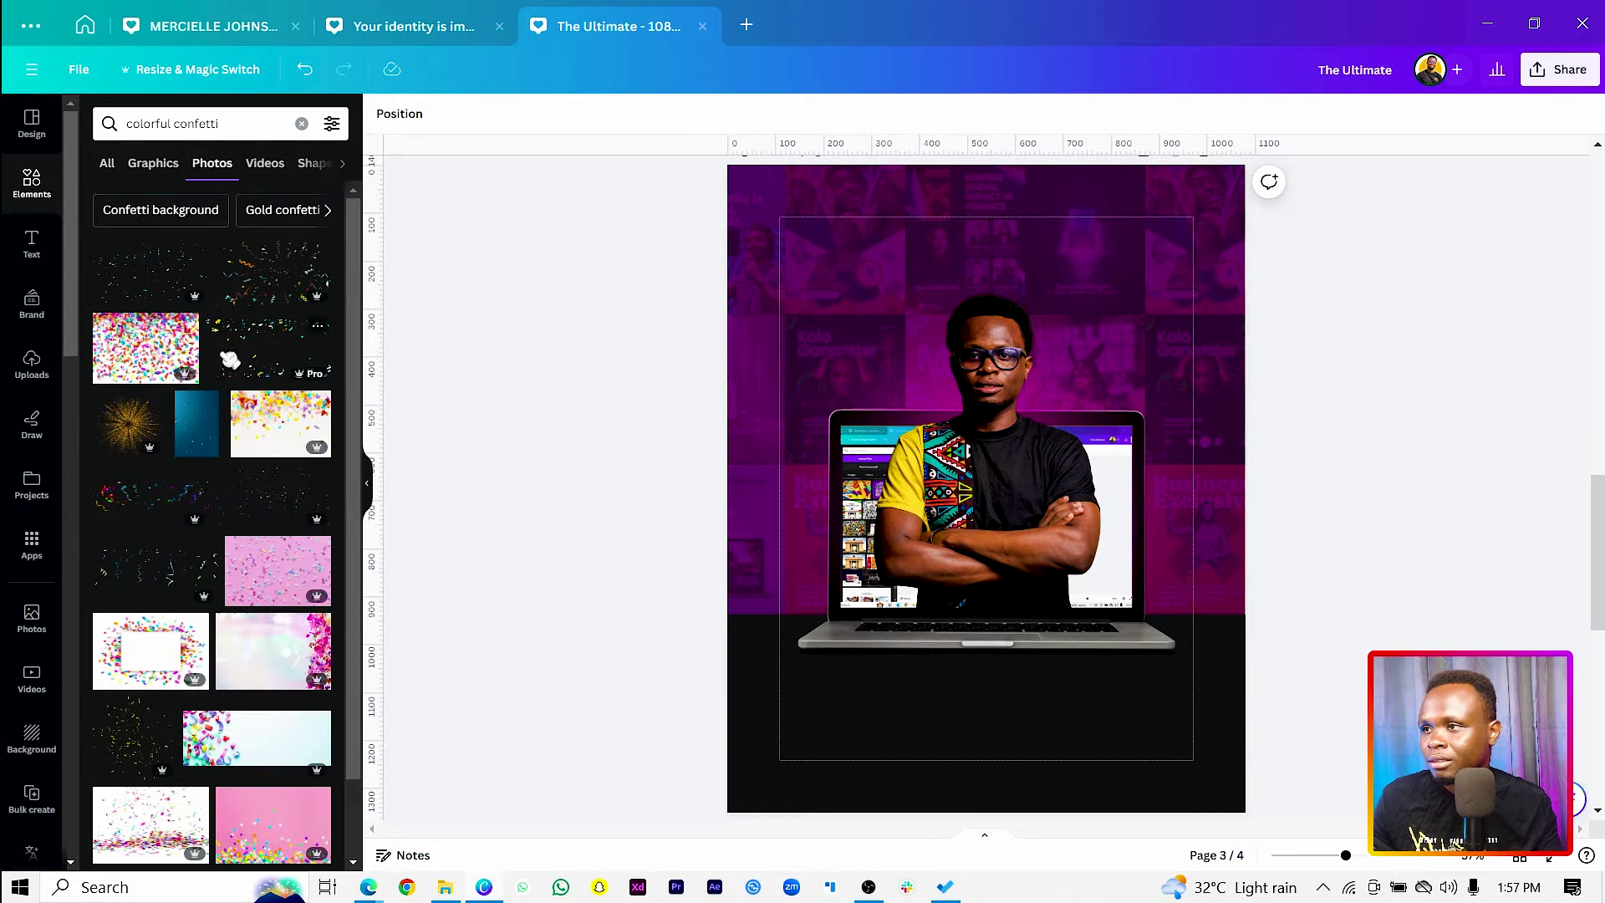
Step: Add the gold confetti burst photo, enlarge it to the page width, and crop its lower edge to the top of the black panel
click(134, 428)
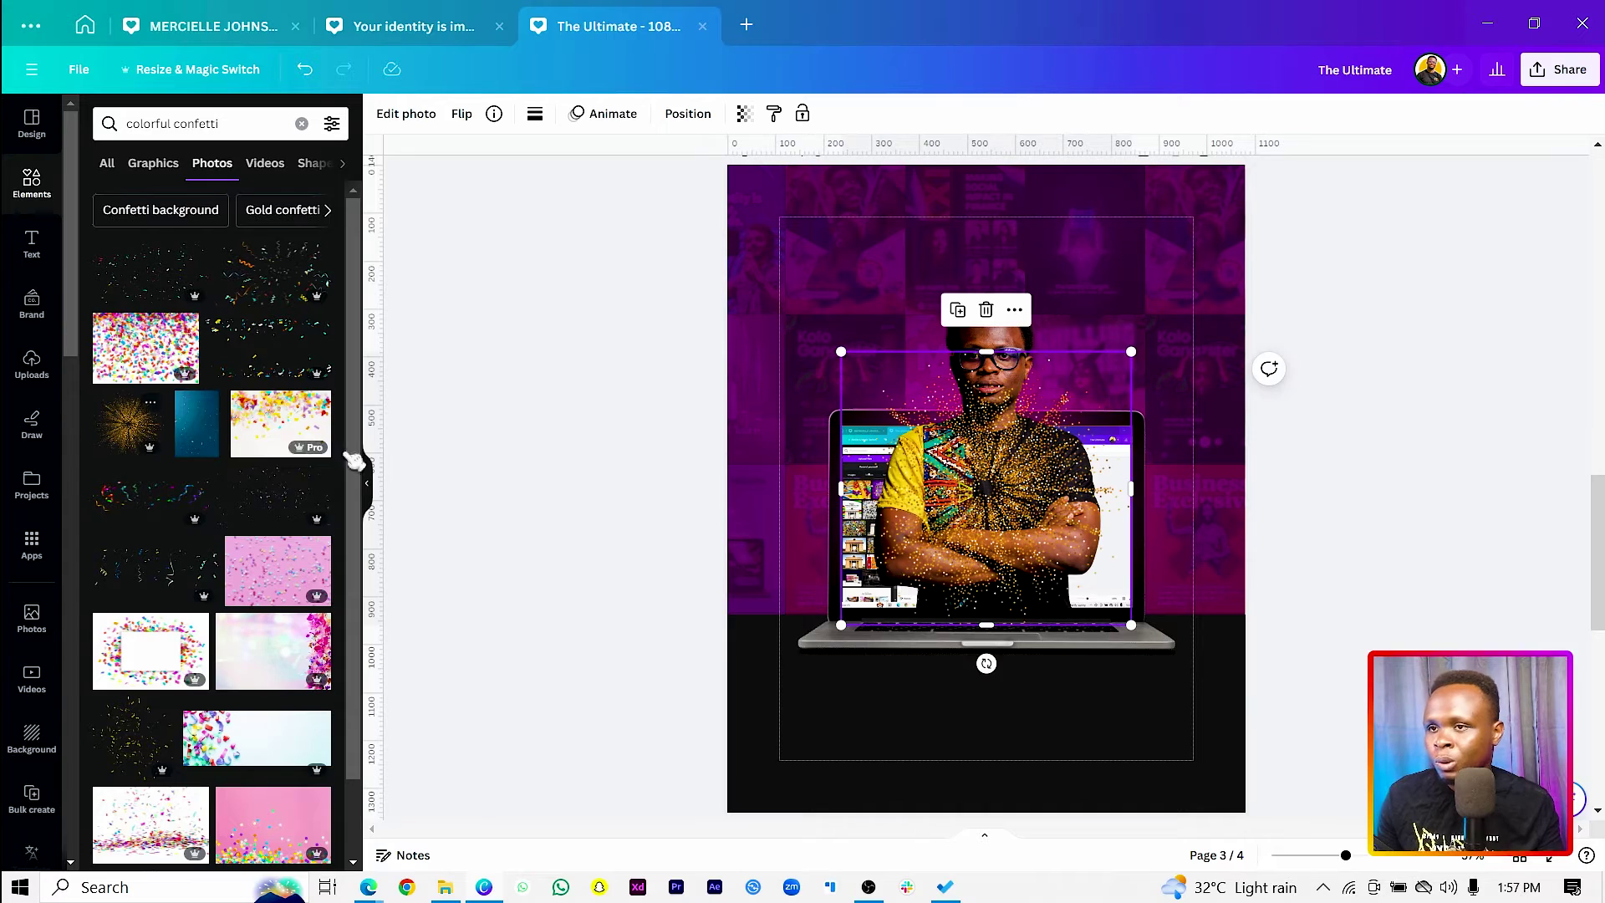
drag(838, 625, 846, 733)
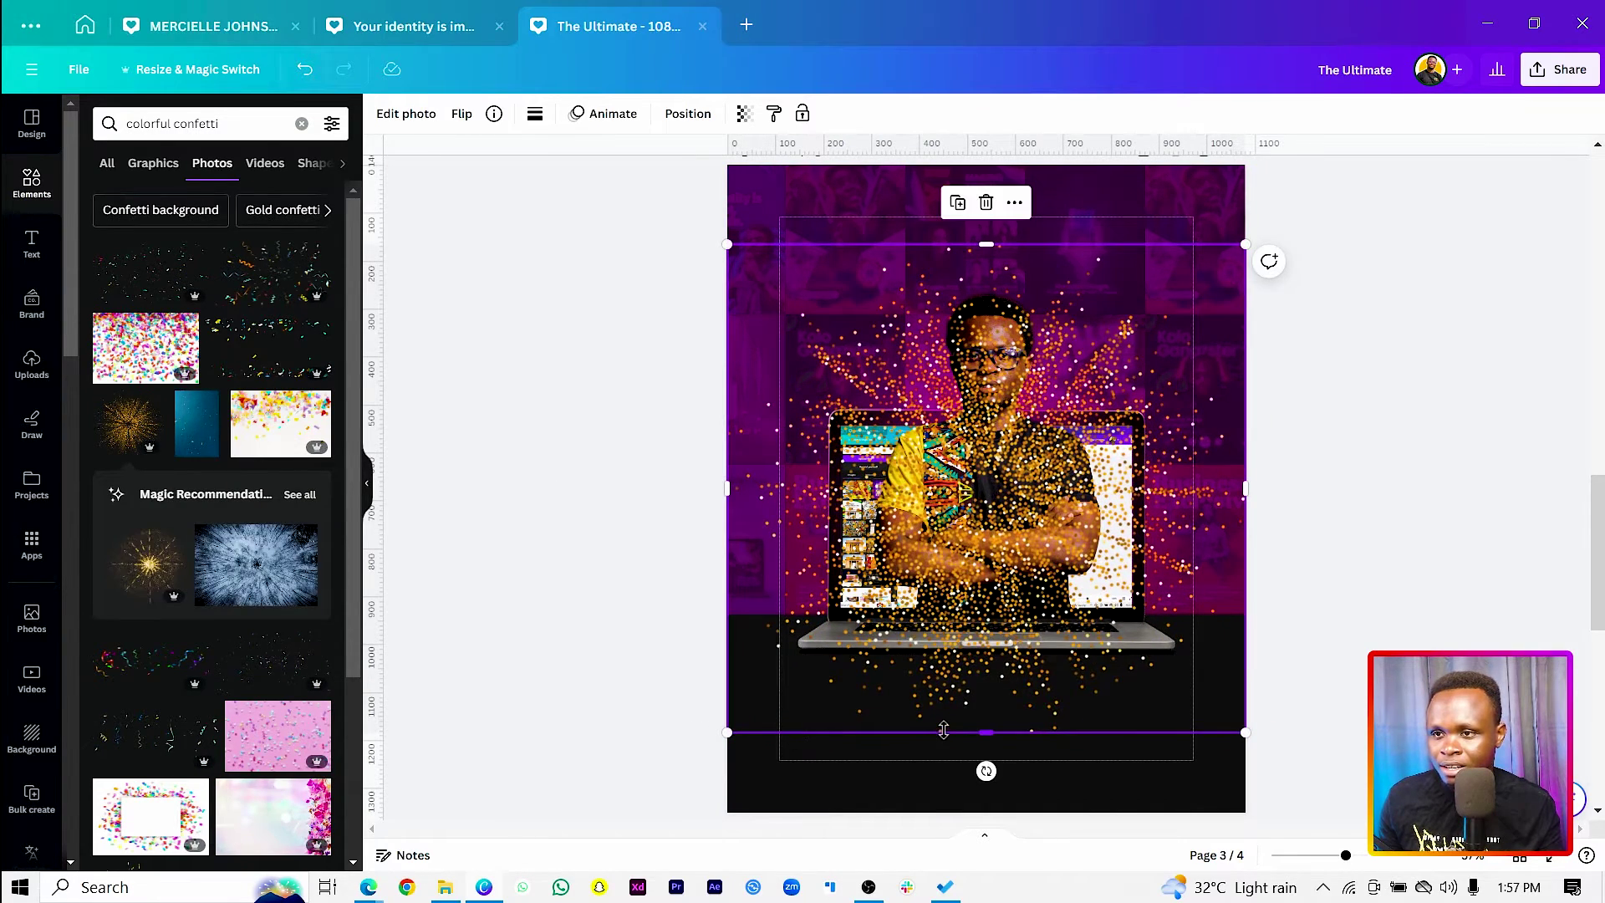
drag(945, 729, 940, 607)
Step: Send the gold confetti burst behind the laptop and show the page's layer order
key(ctrl+[)
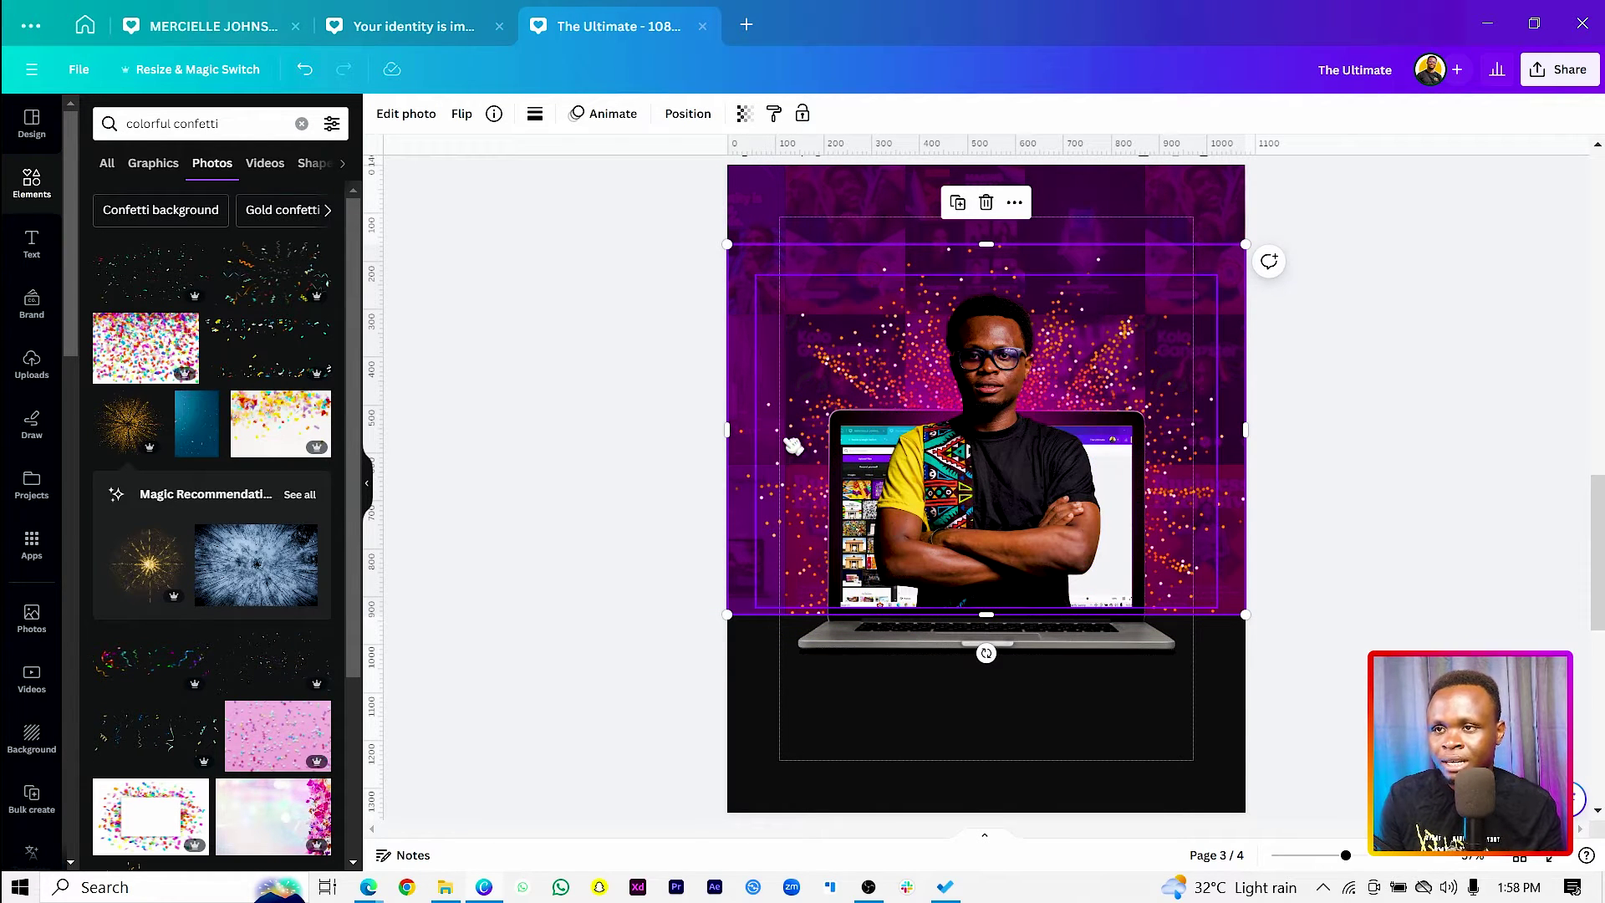
right_click(753, 429)
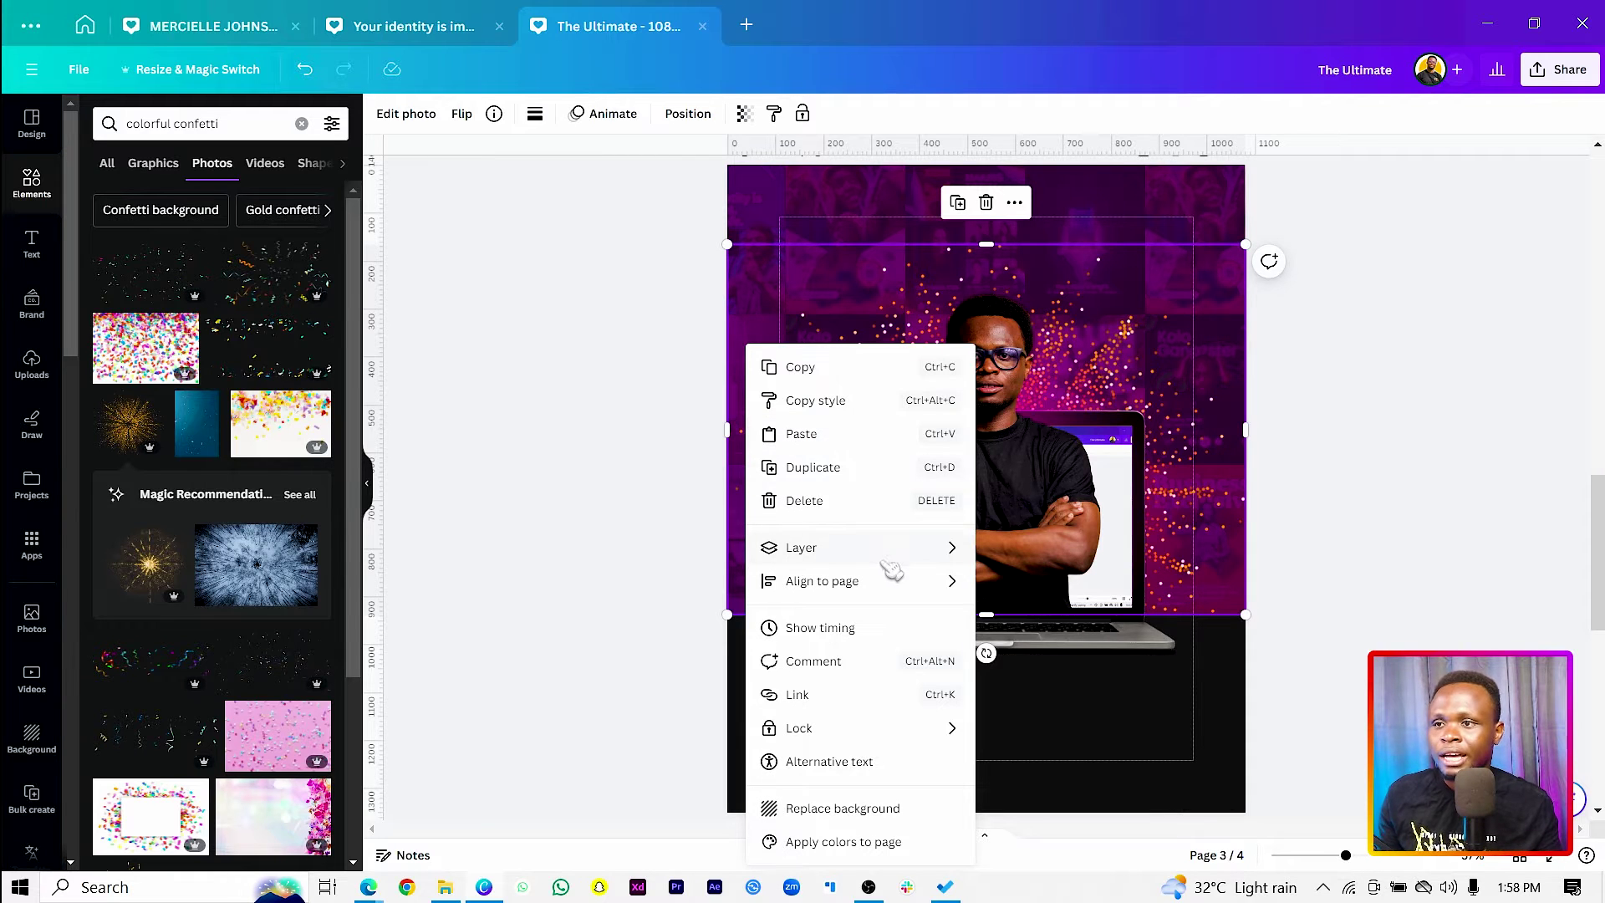
mouse_move(891, 561)
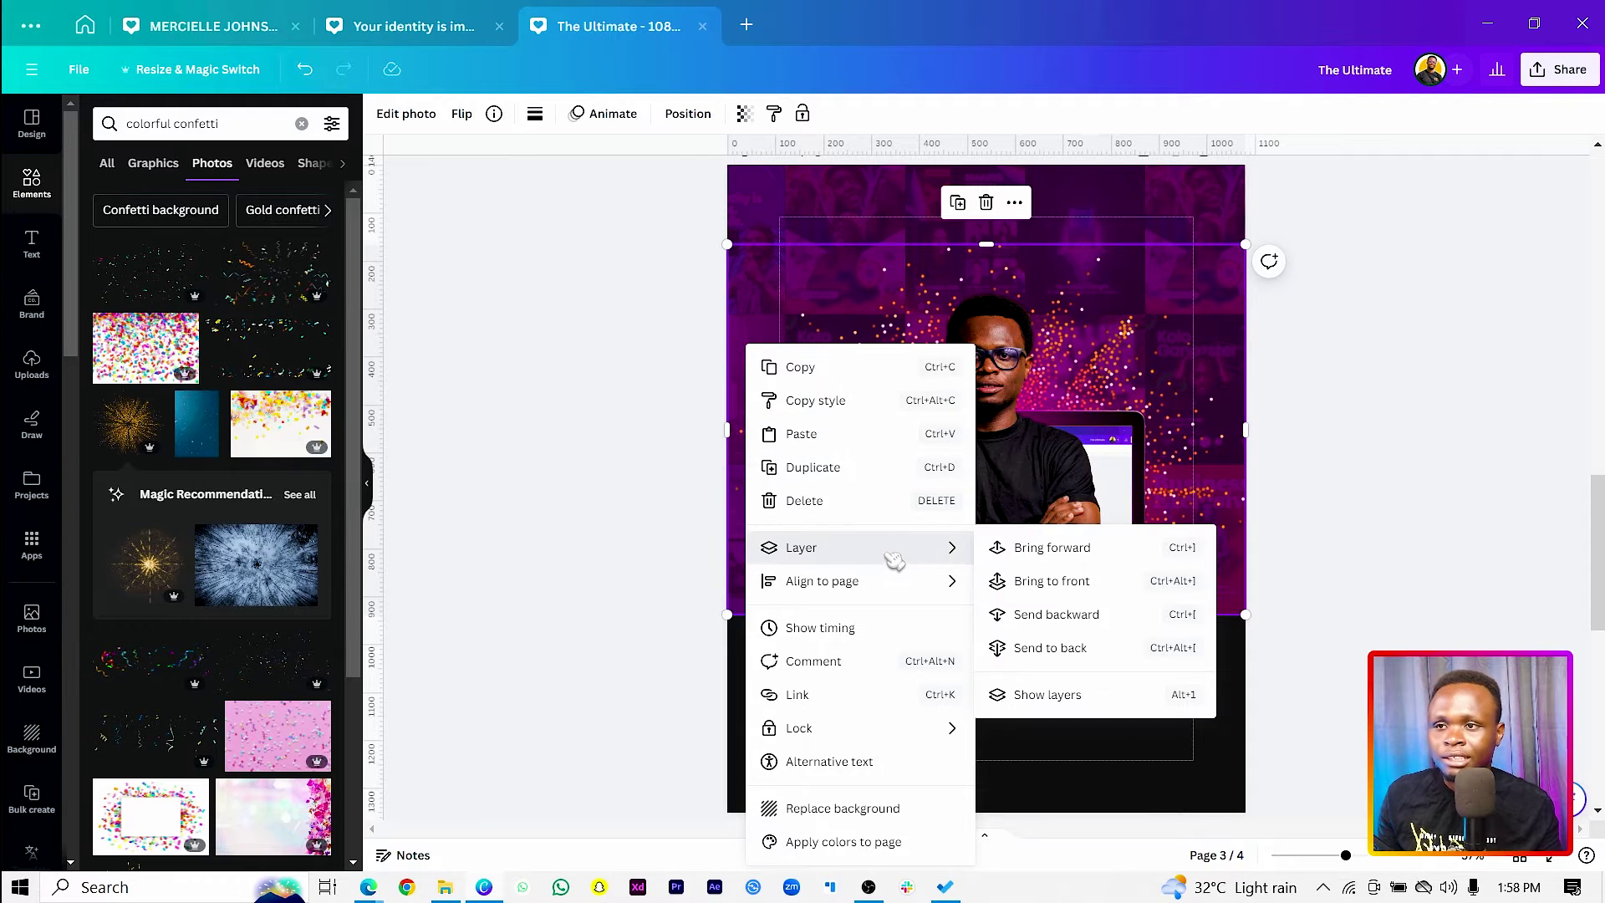
click(1034, 698)
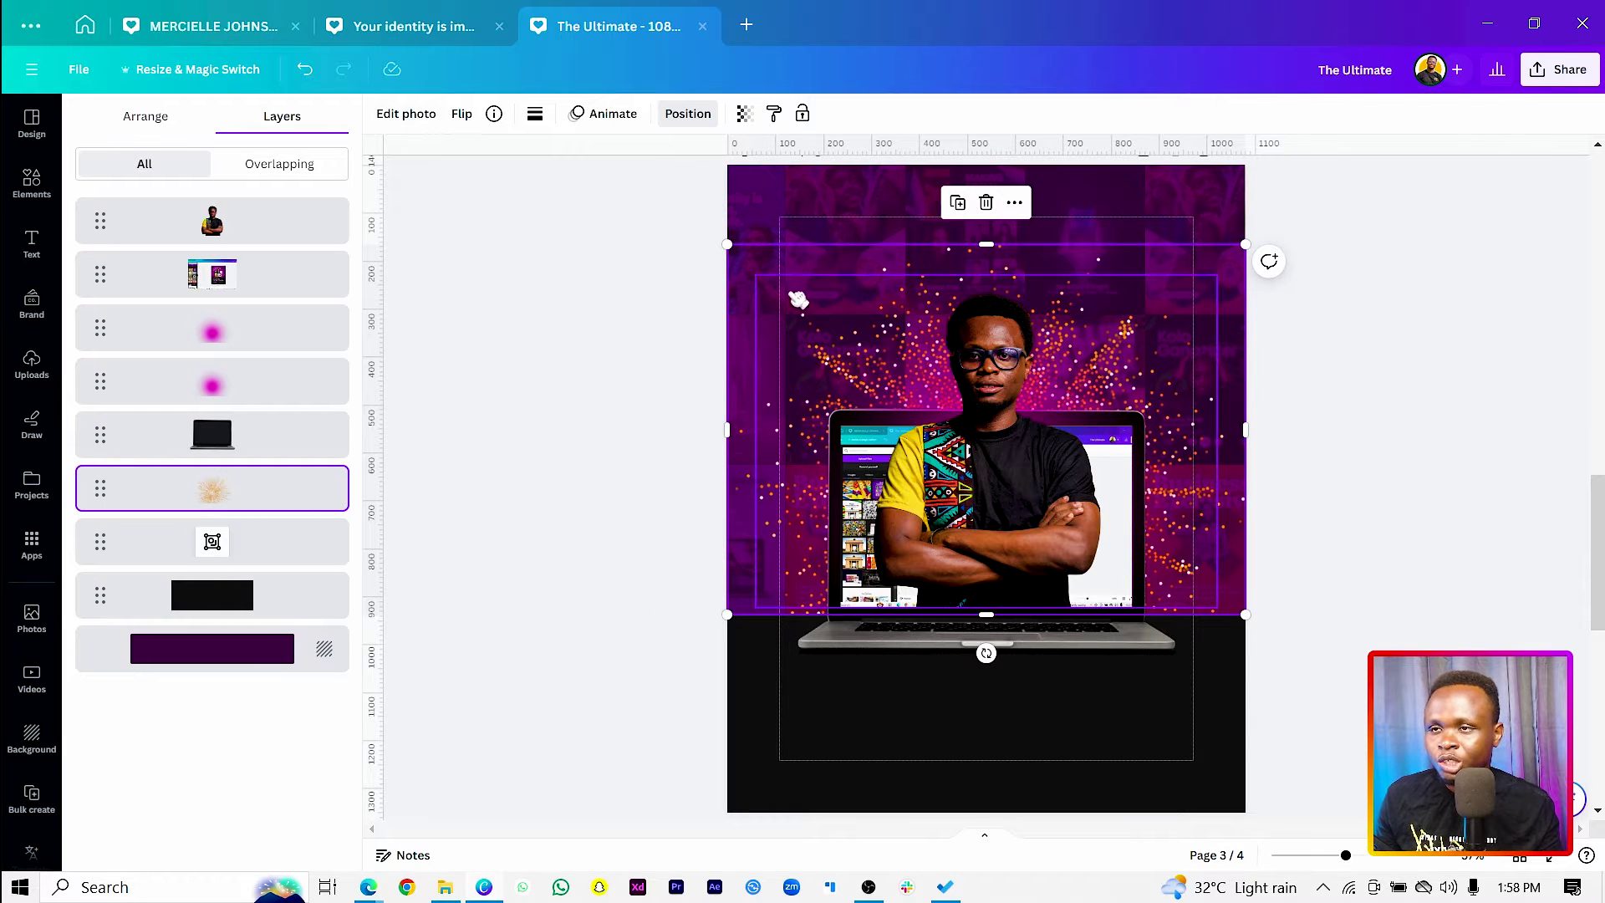
Step: Blur the whole gold confetti image at an intensity of about 50
click(407, 115)
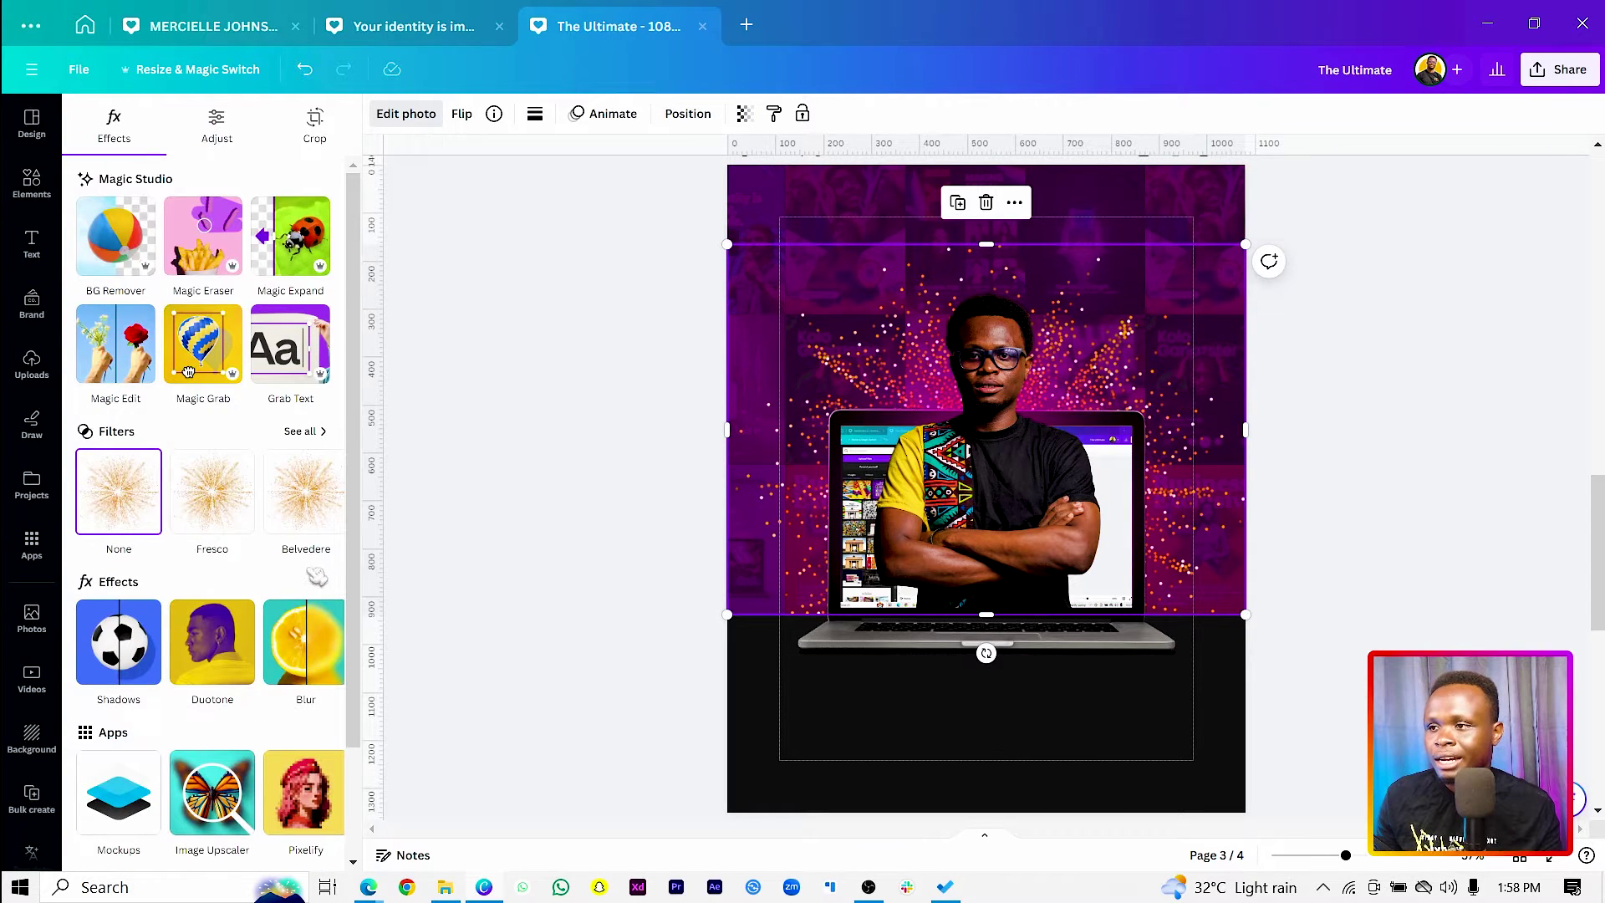
click(297, 669)
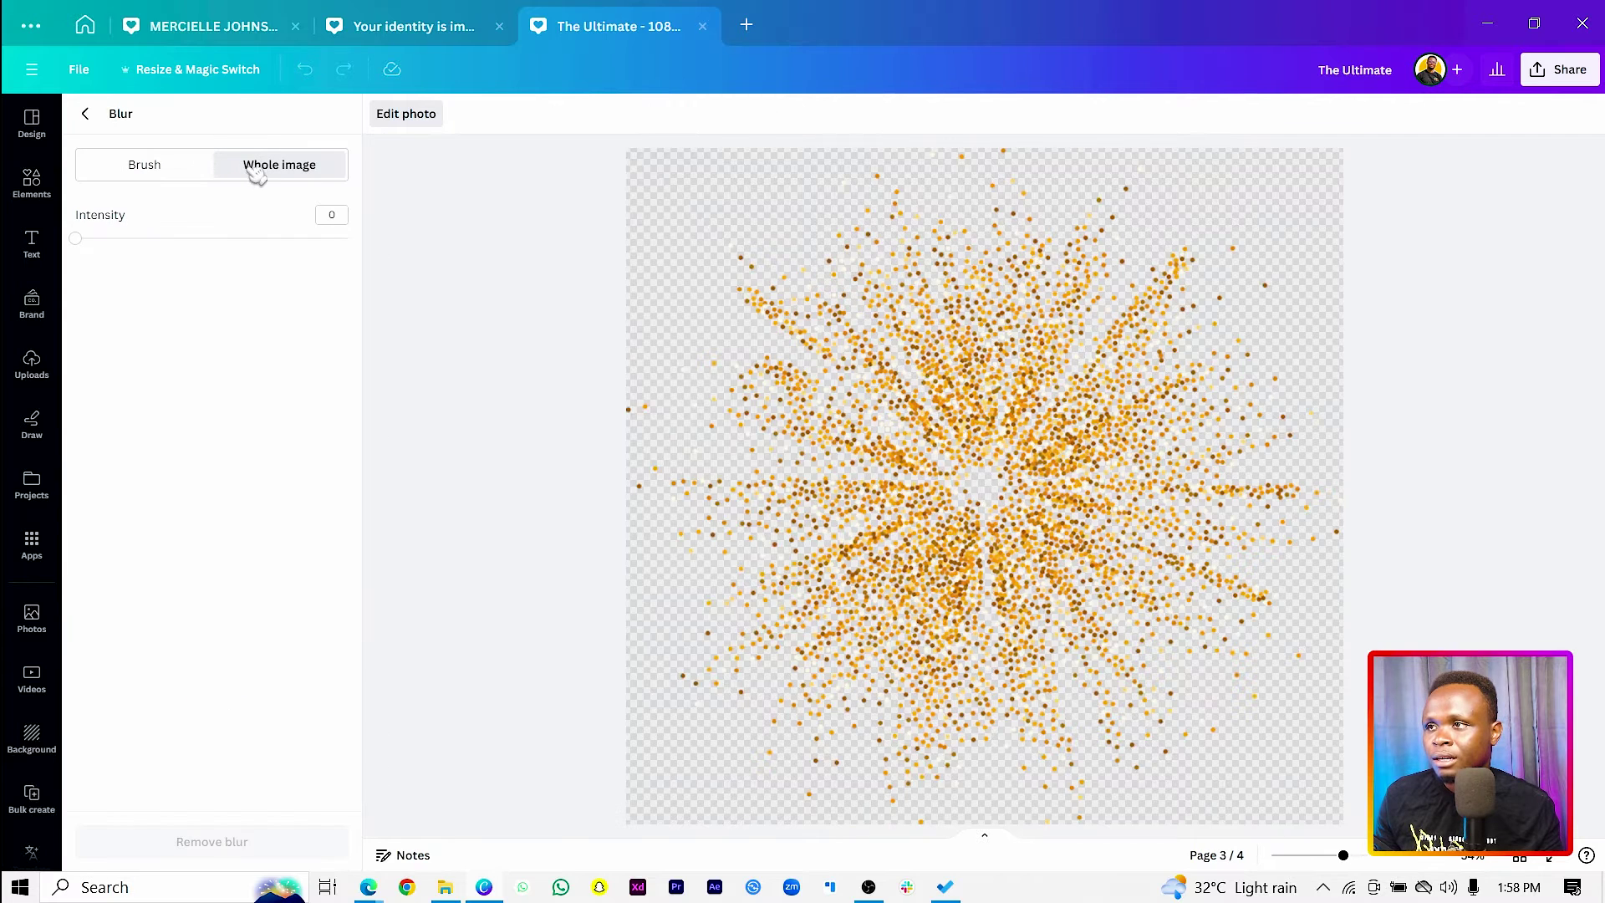
drag(201, 240, 215, 241)
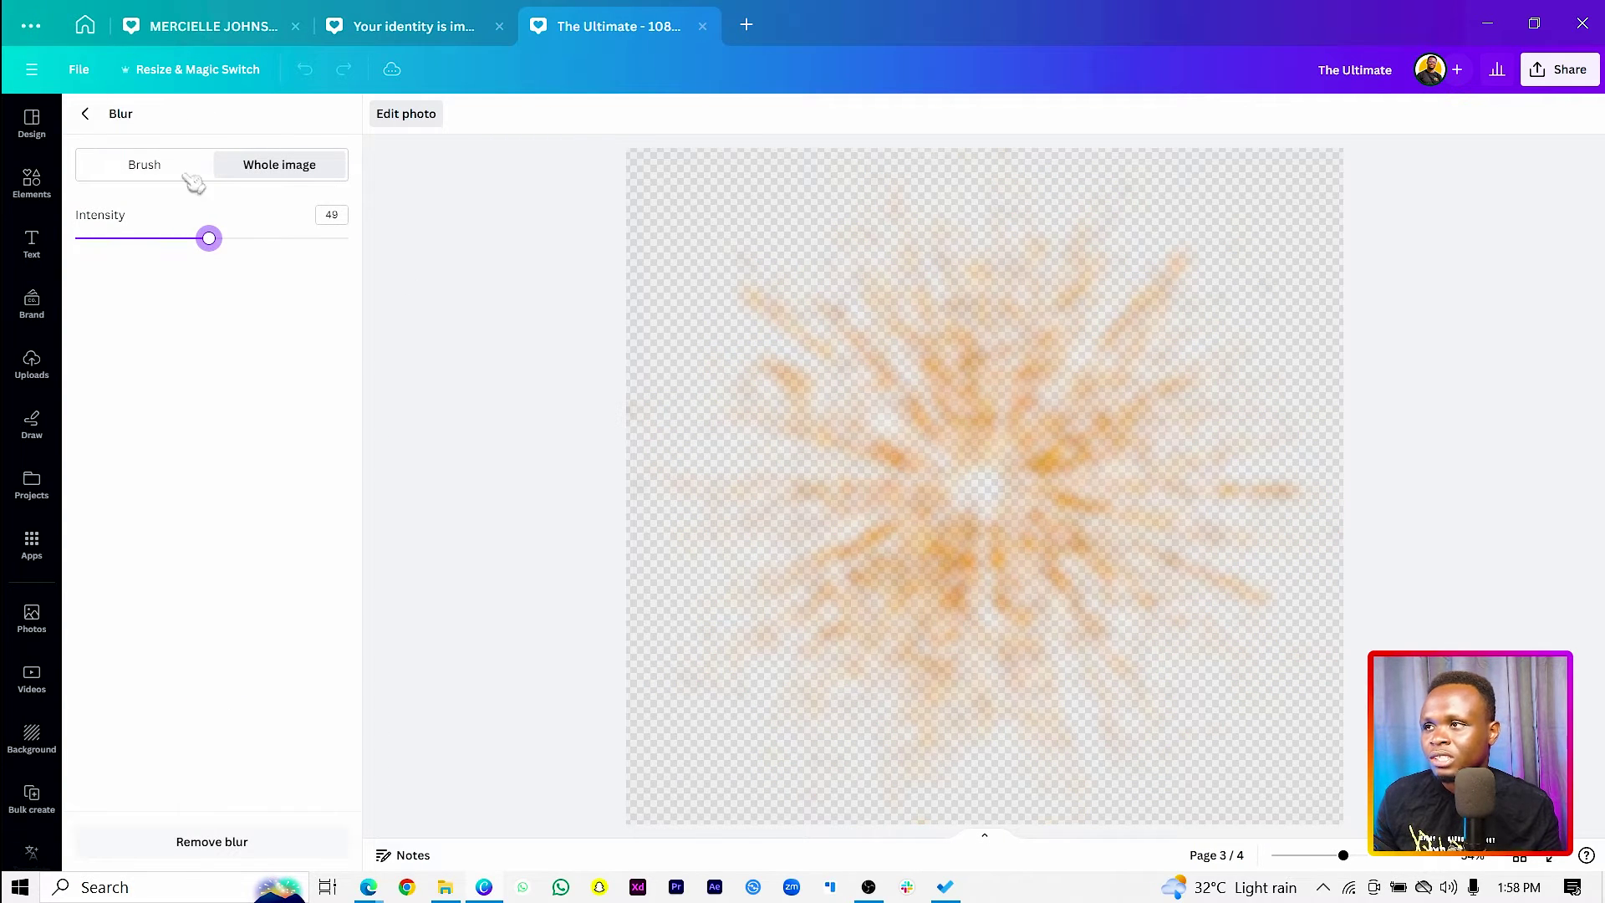
click(333, 213)
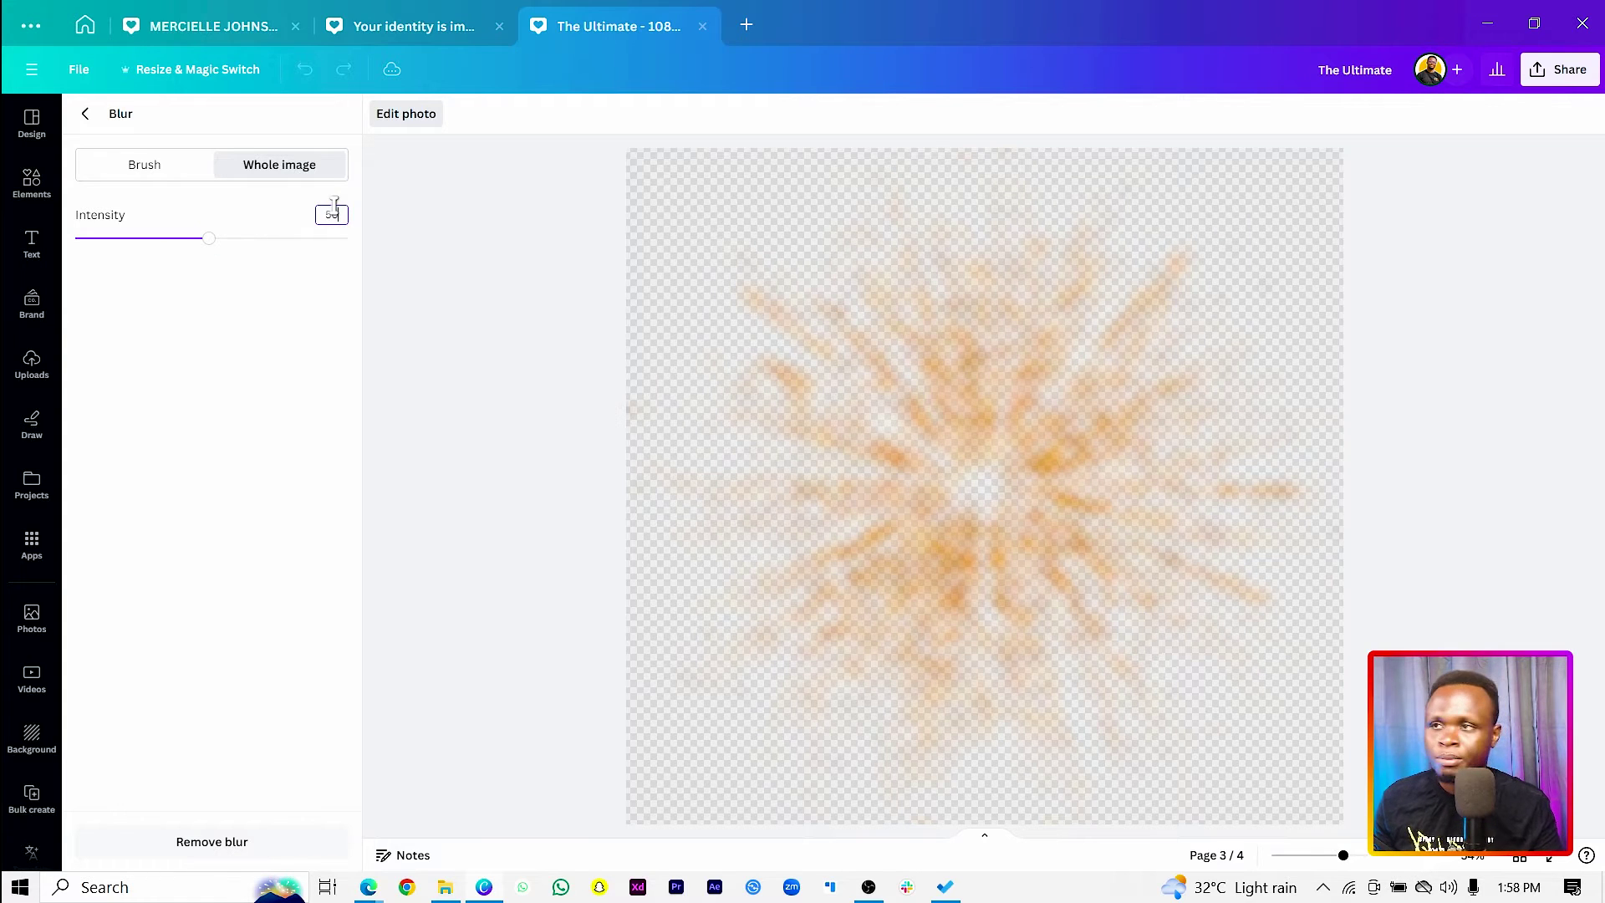
click(84, 114)
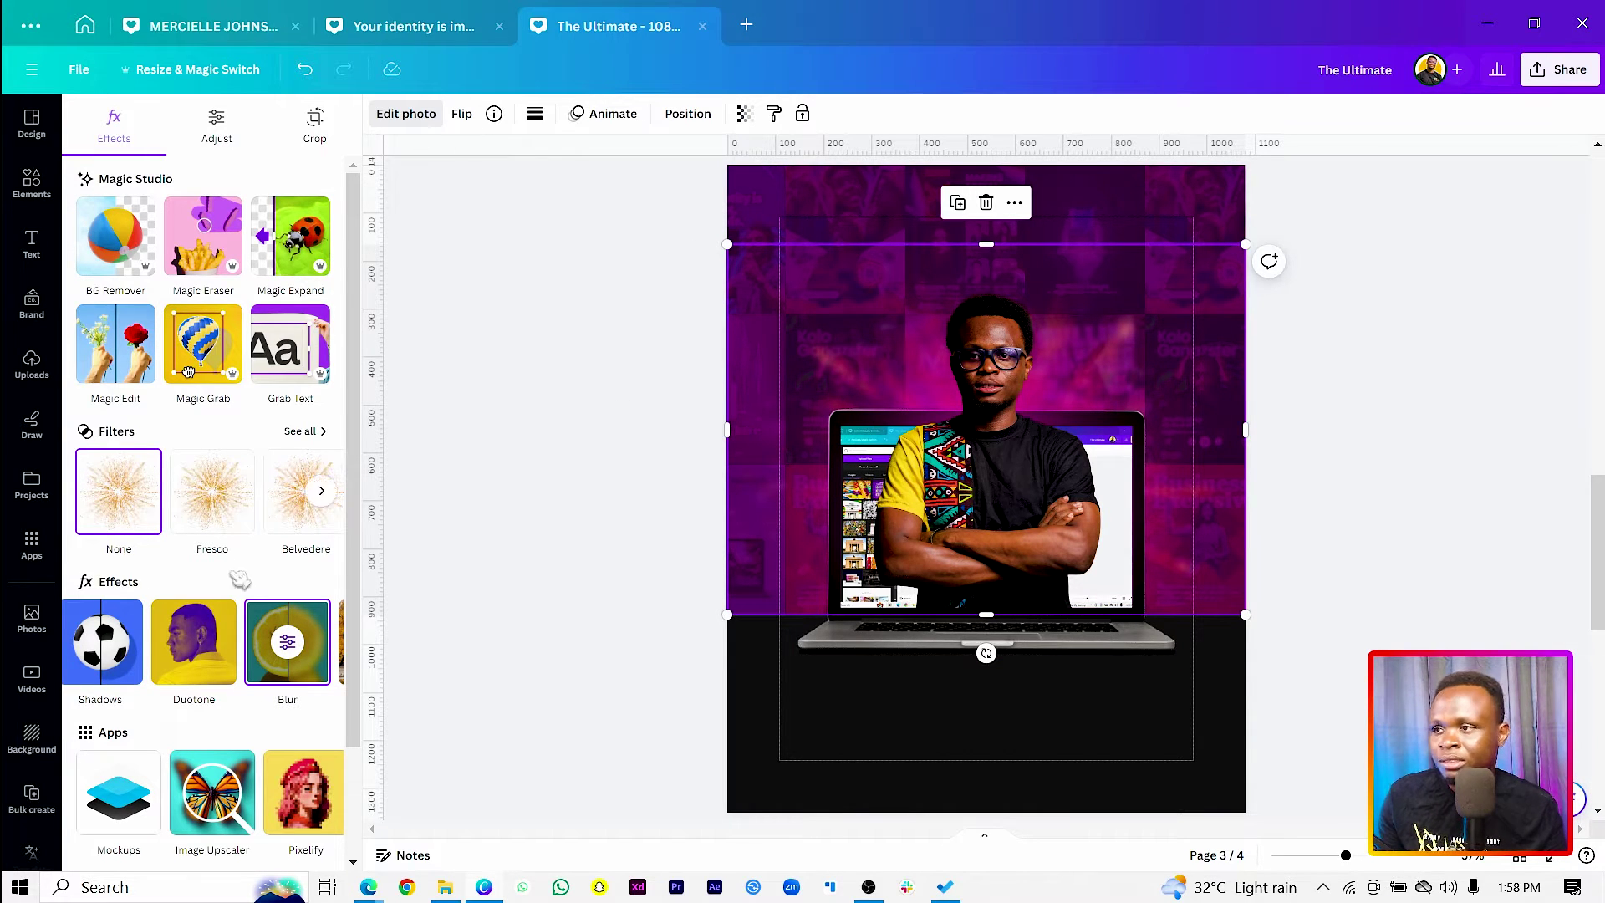
Step: Apply a custom duotone to the blurred confetti with both highlights and shadows set to #D800A9
click(215, 663)
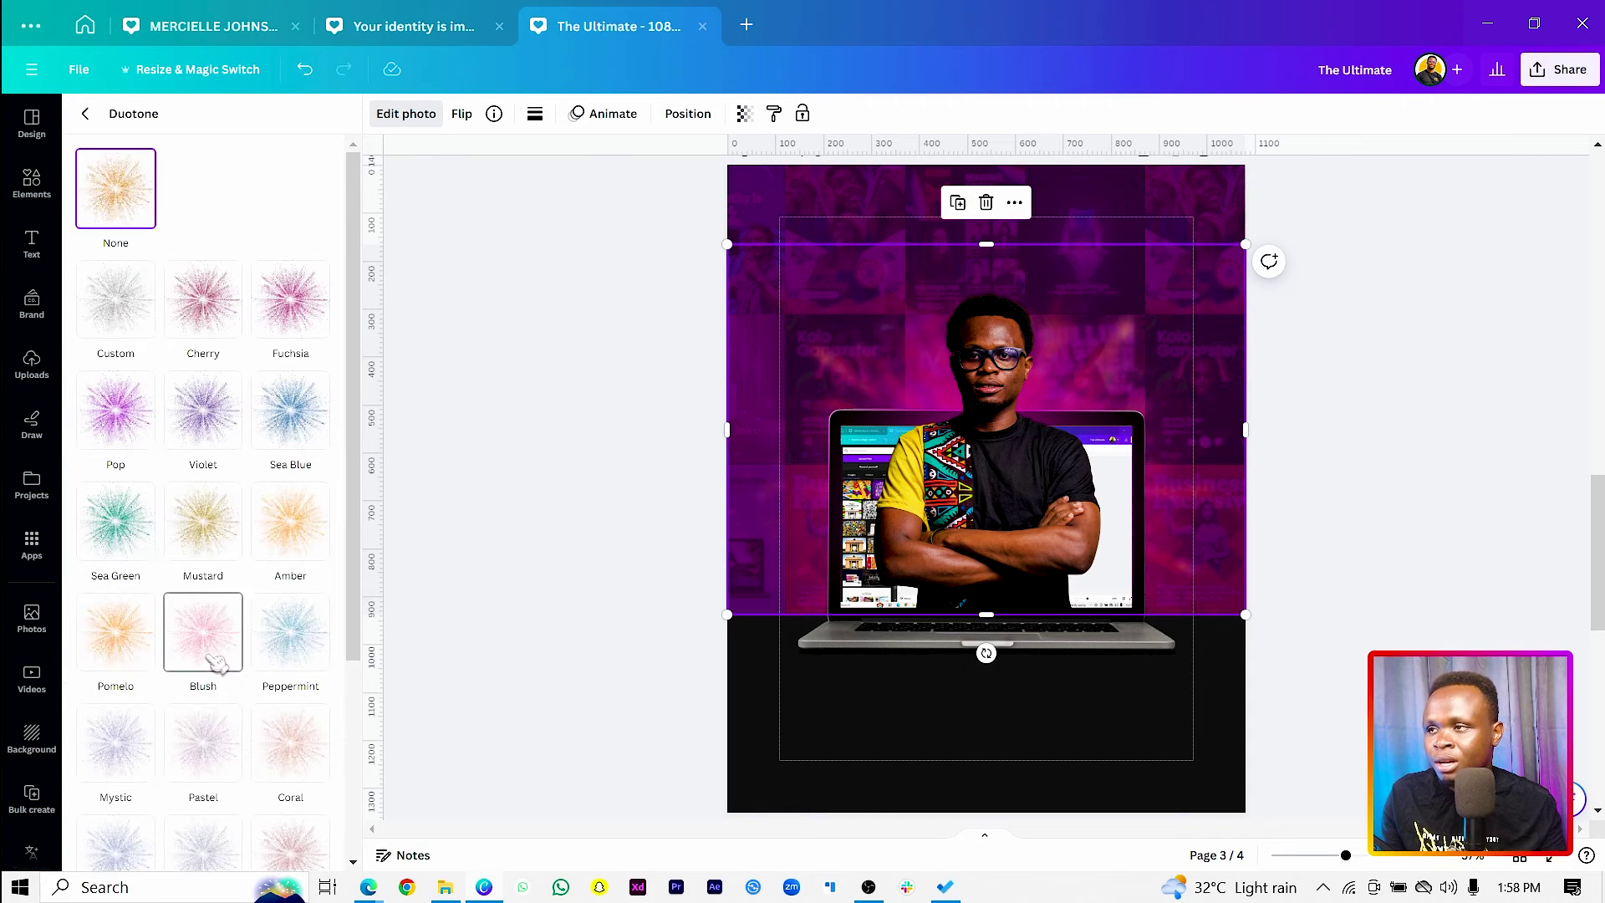
click(132, 326)
click(326, 397)
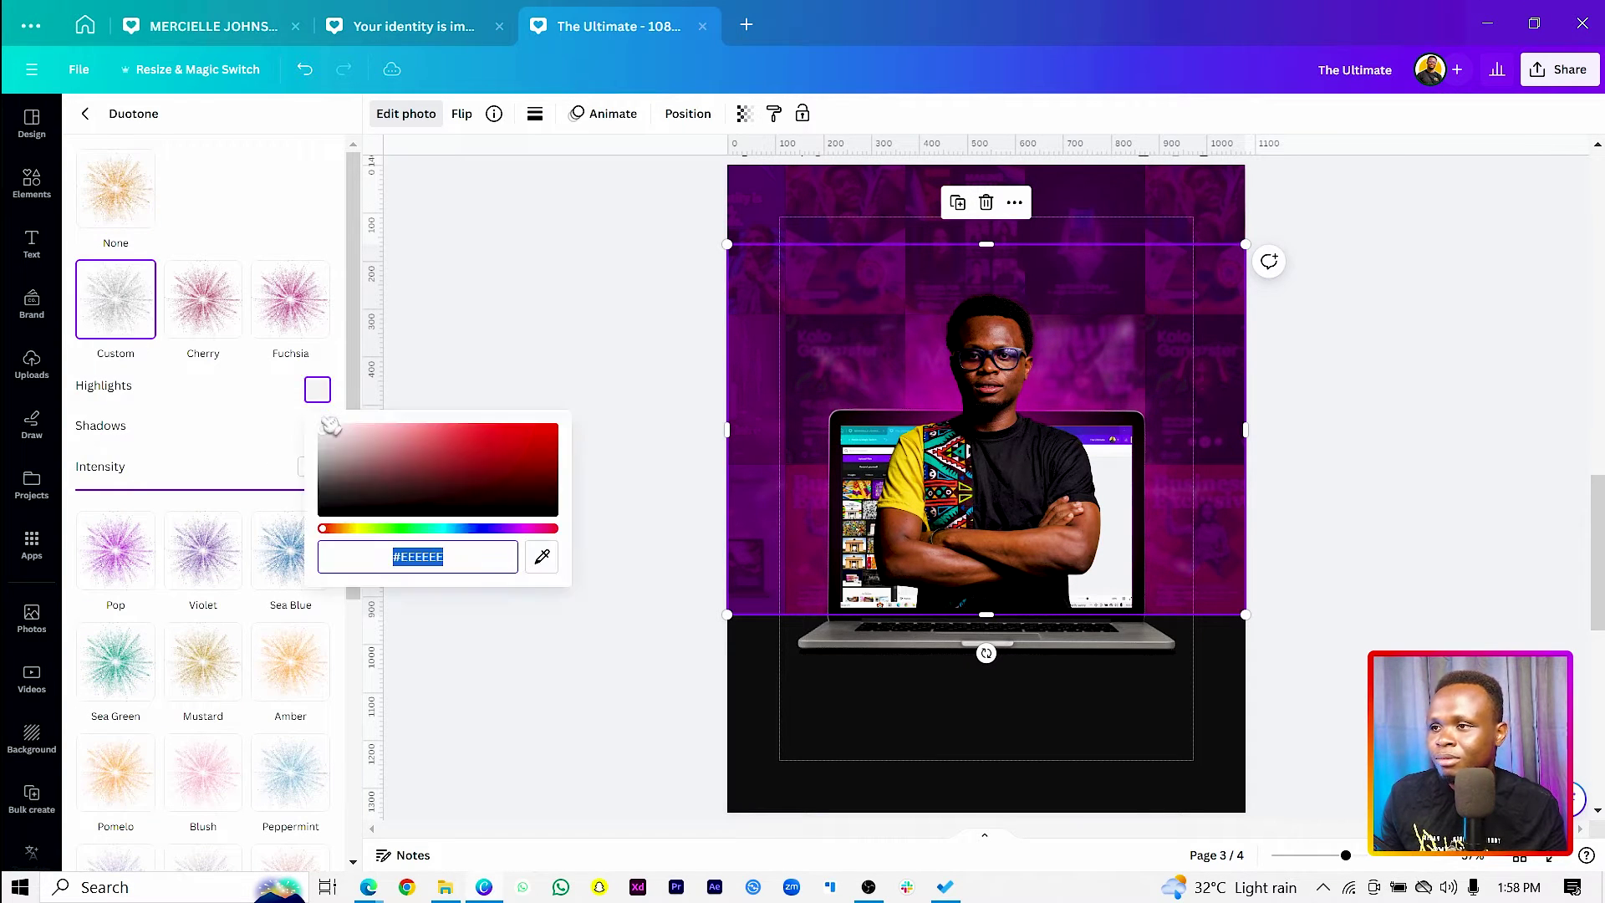
text(#D800A9)
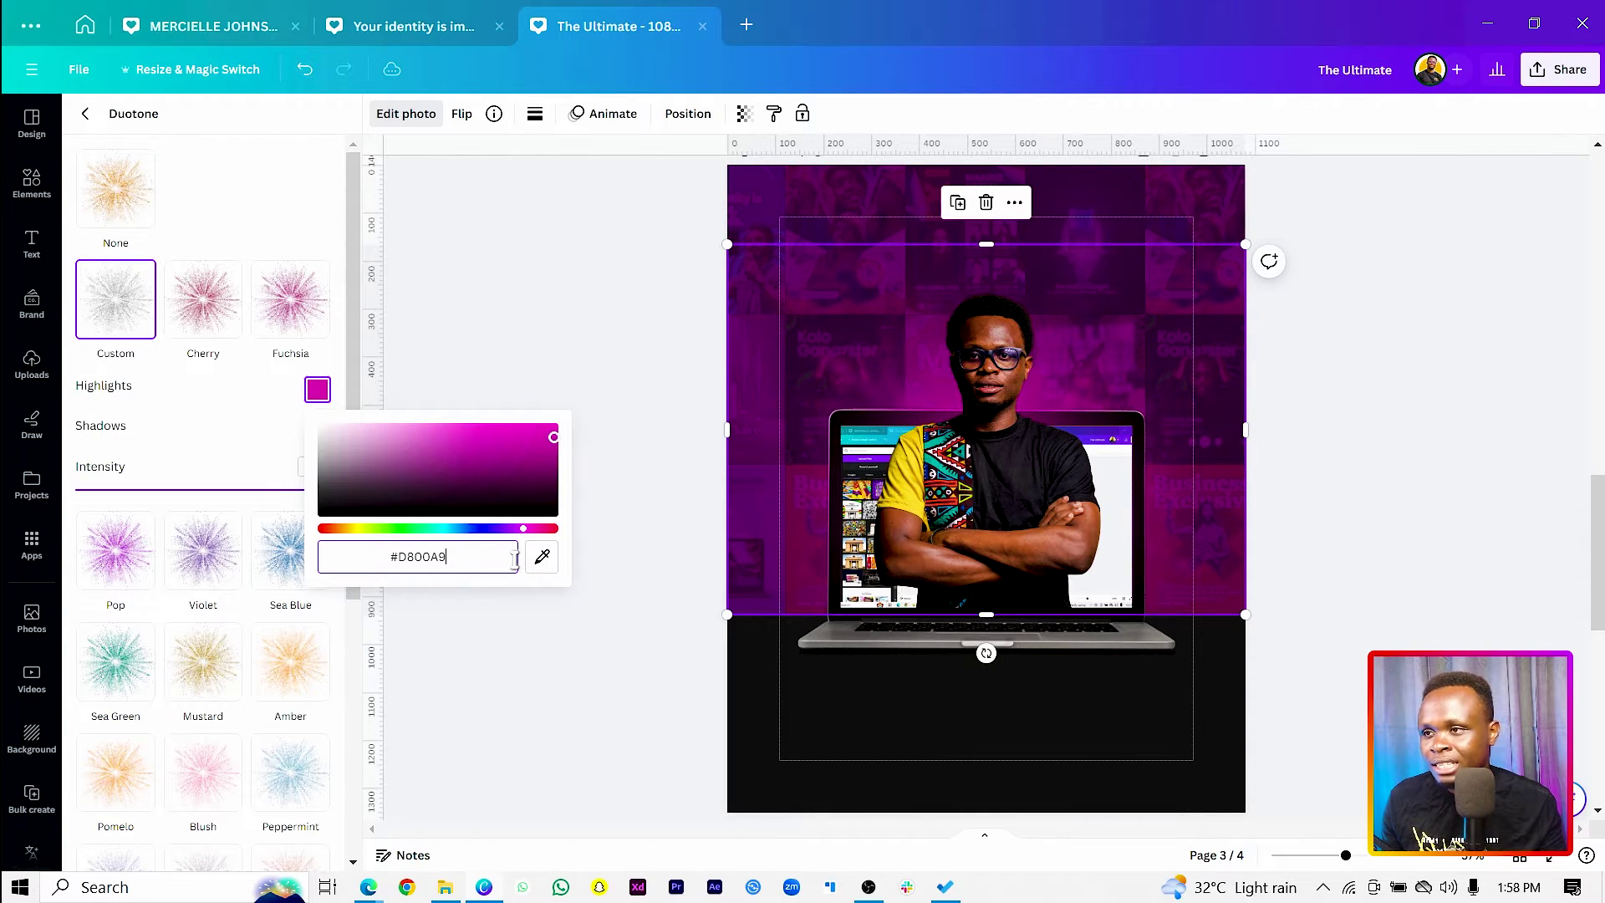
click(207, 445)
click(317, 429)
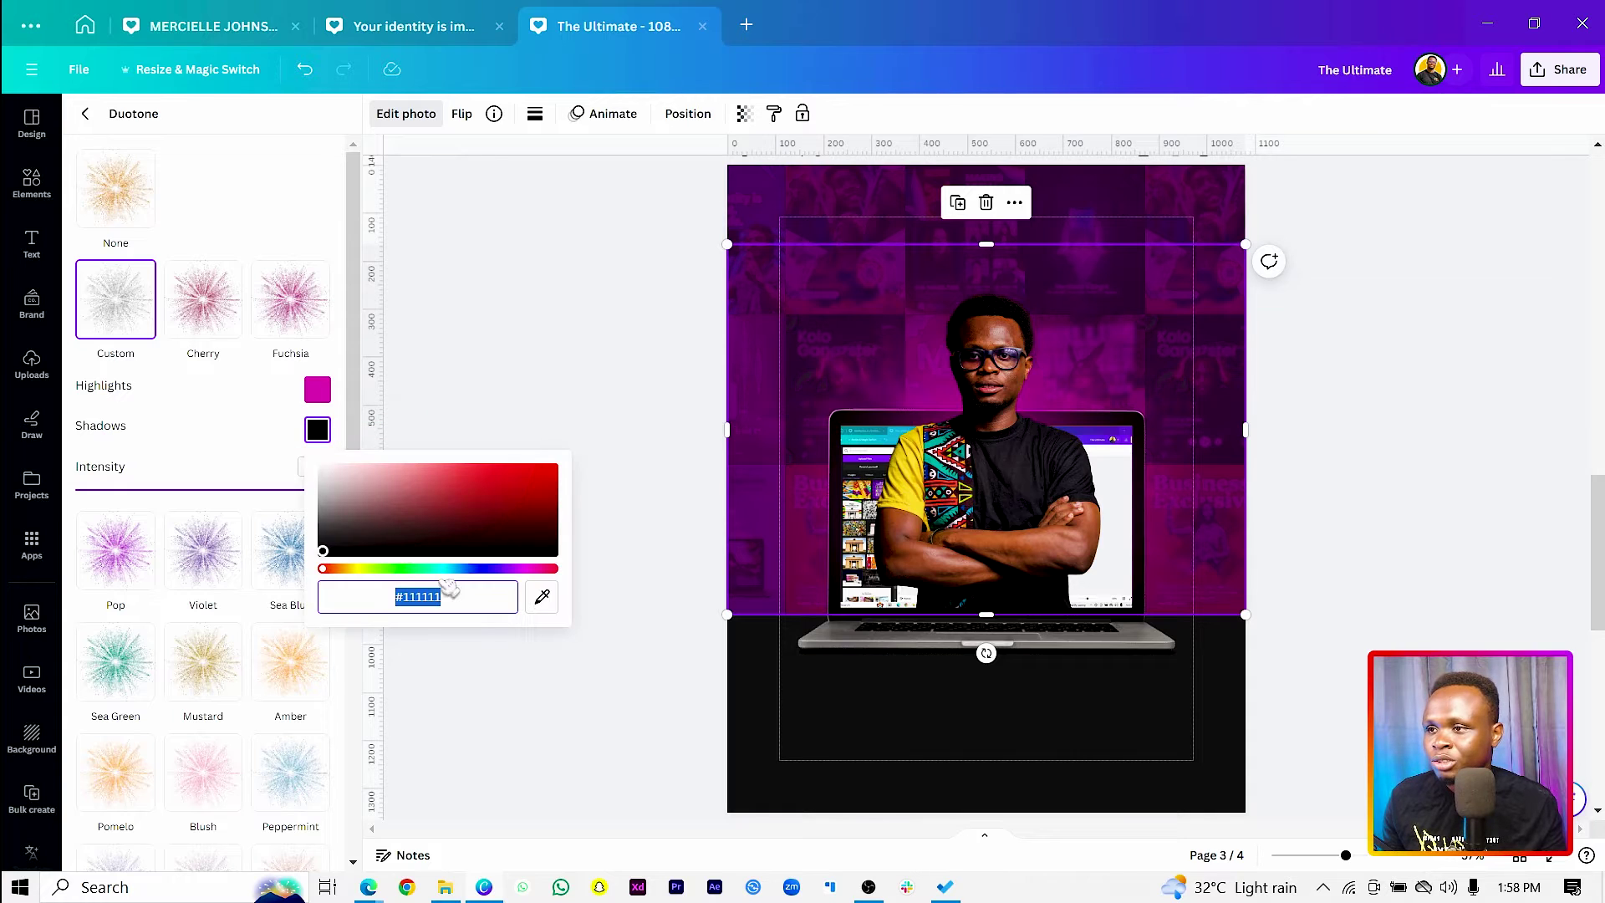
text(#D800A9)
click(504, 400)
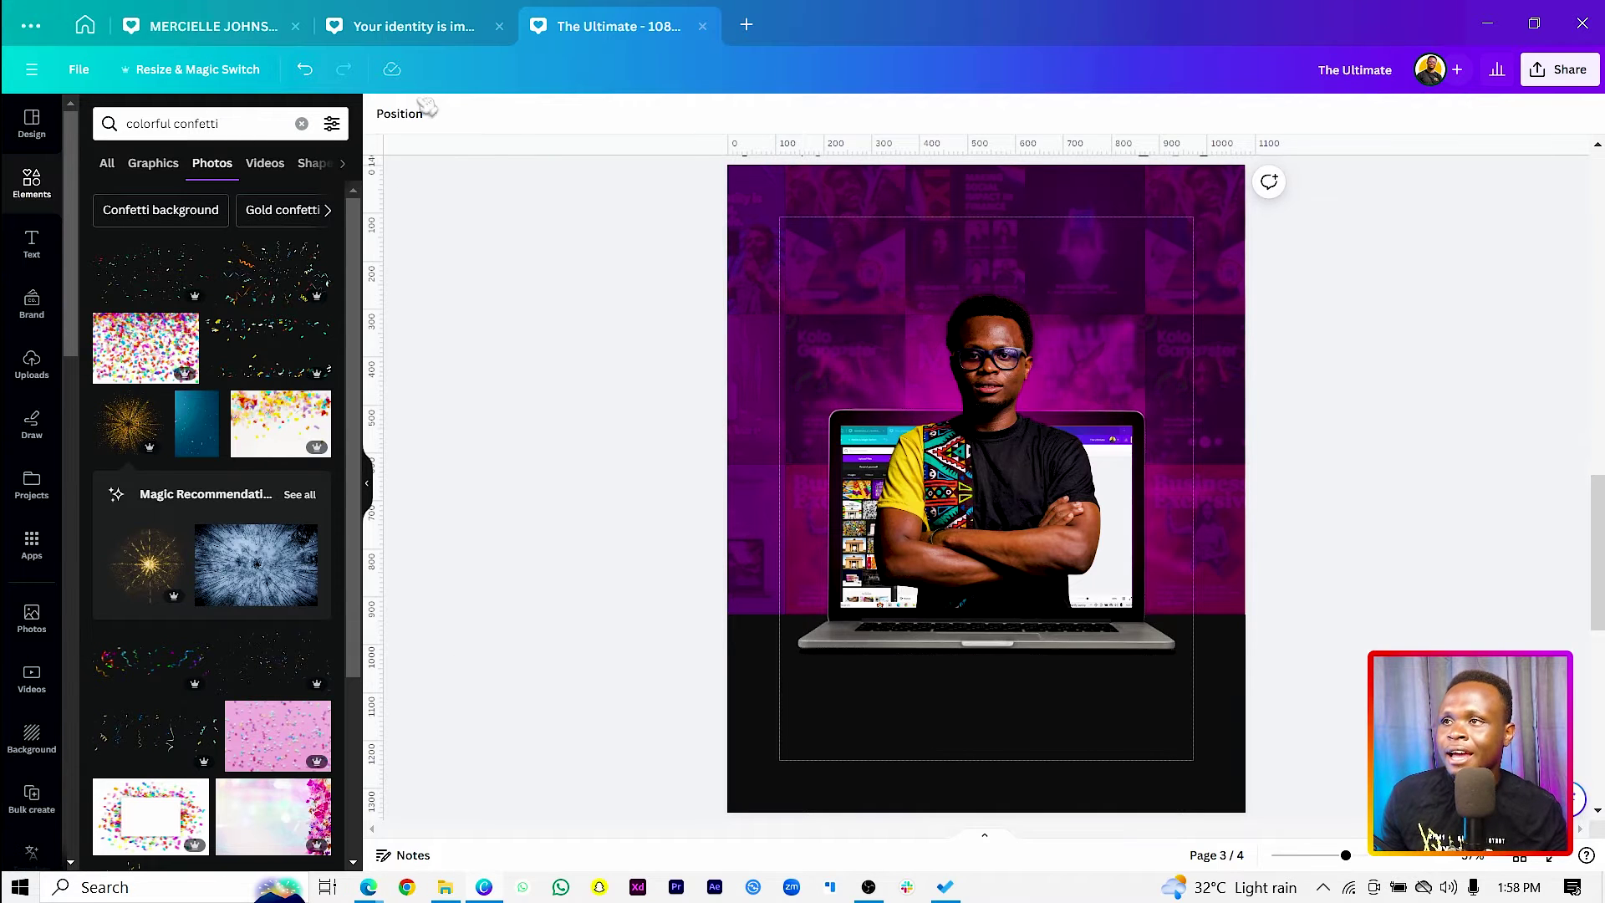
click(928, 562)
click(401, 115)
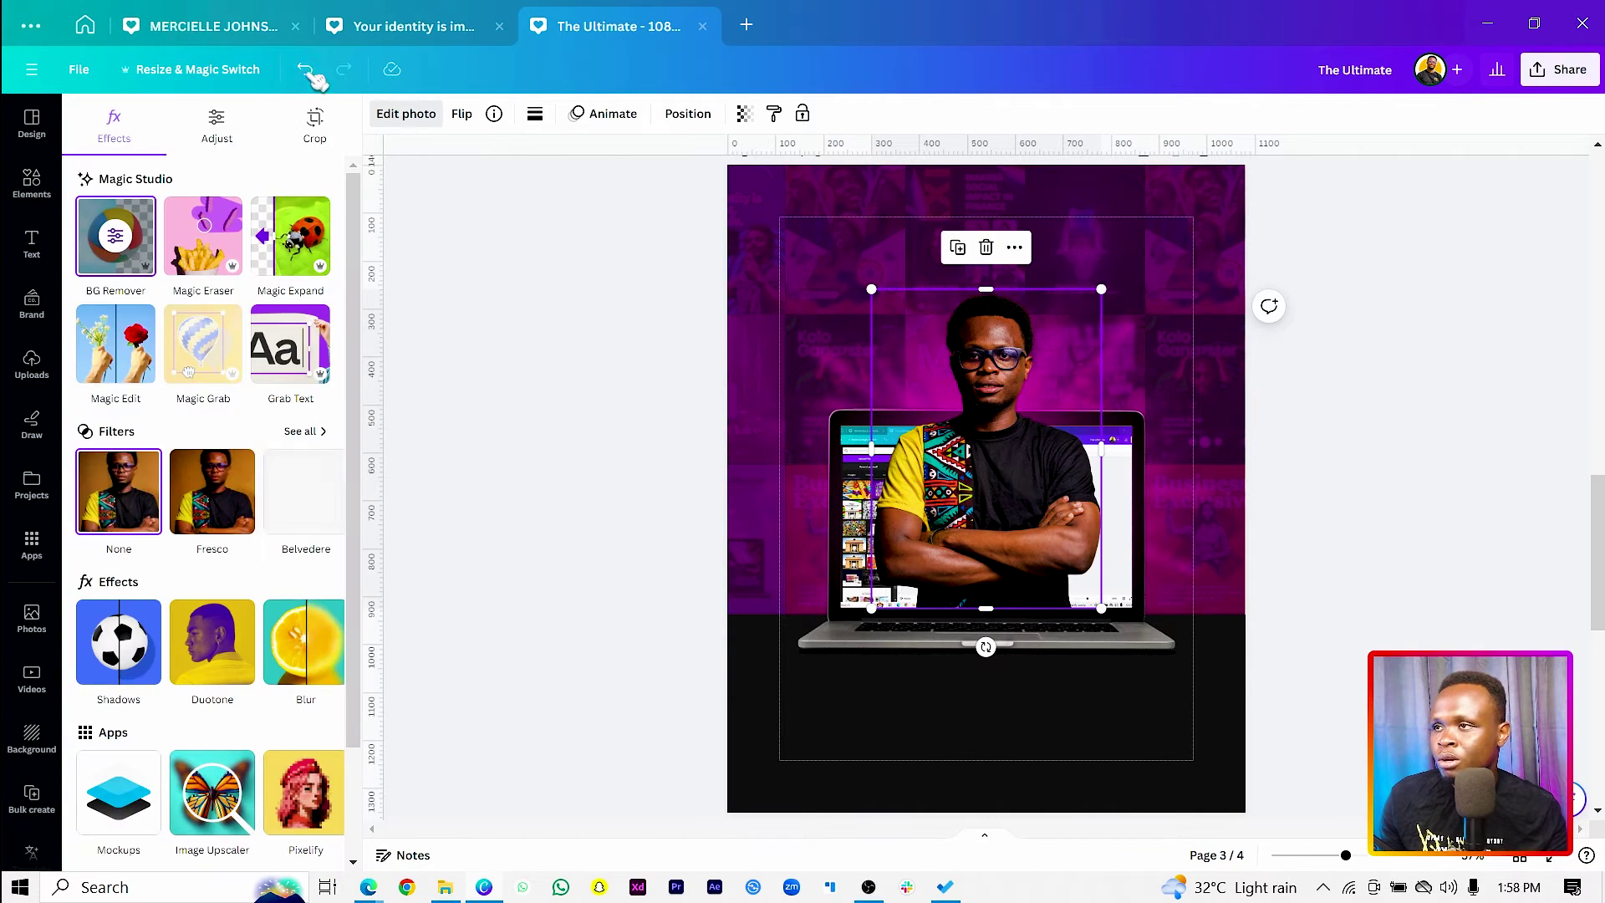
click(31, 179)
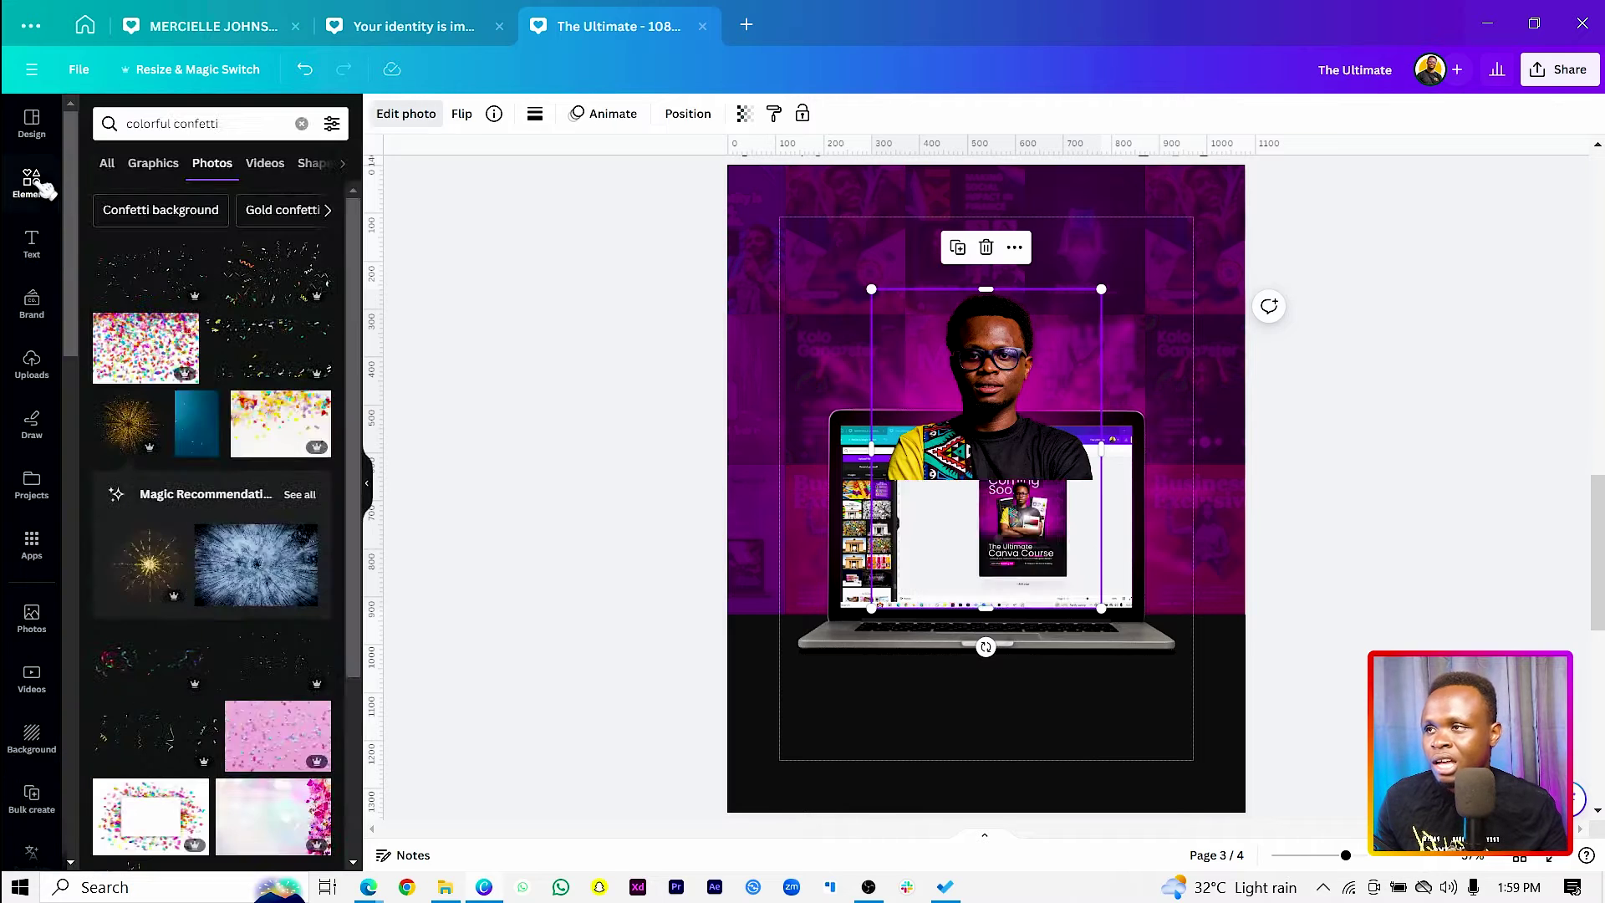
Step: Add the uploaded white effects-panel screenshot and move it over the left side of the laptop
click(32, 364)
scroll(190, 585, up, 10)
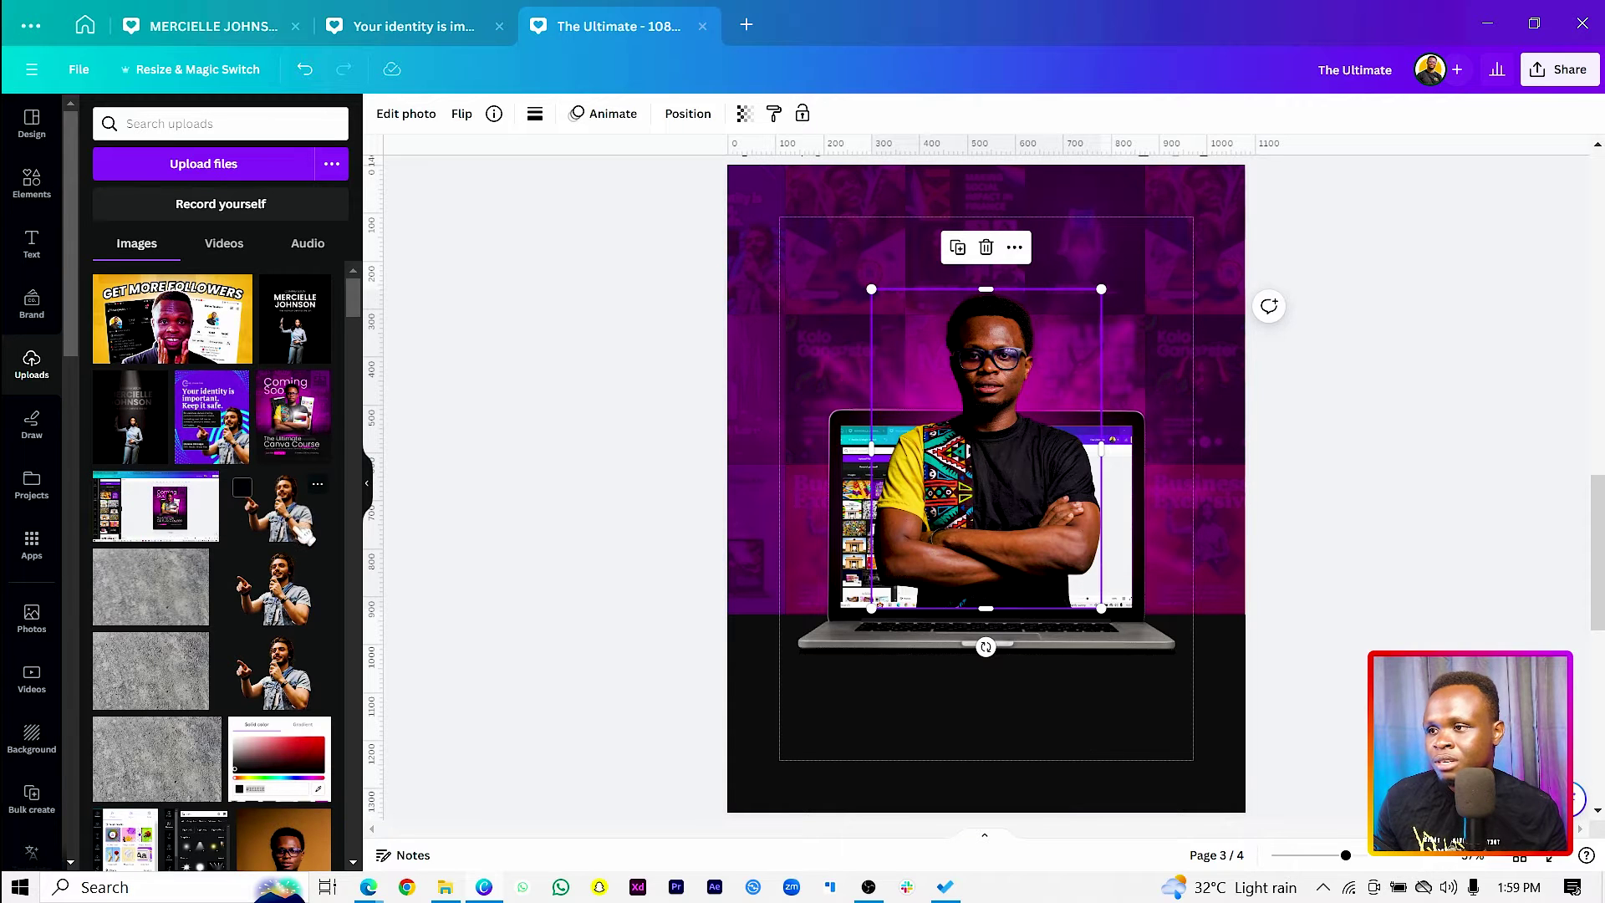
scroll(301, 535, down, 1)
click(986, 556)
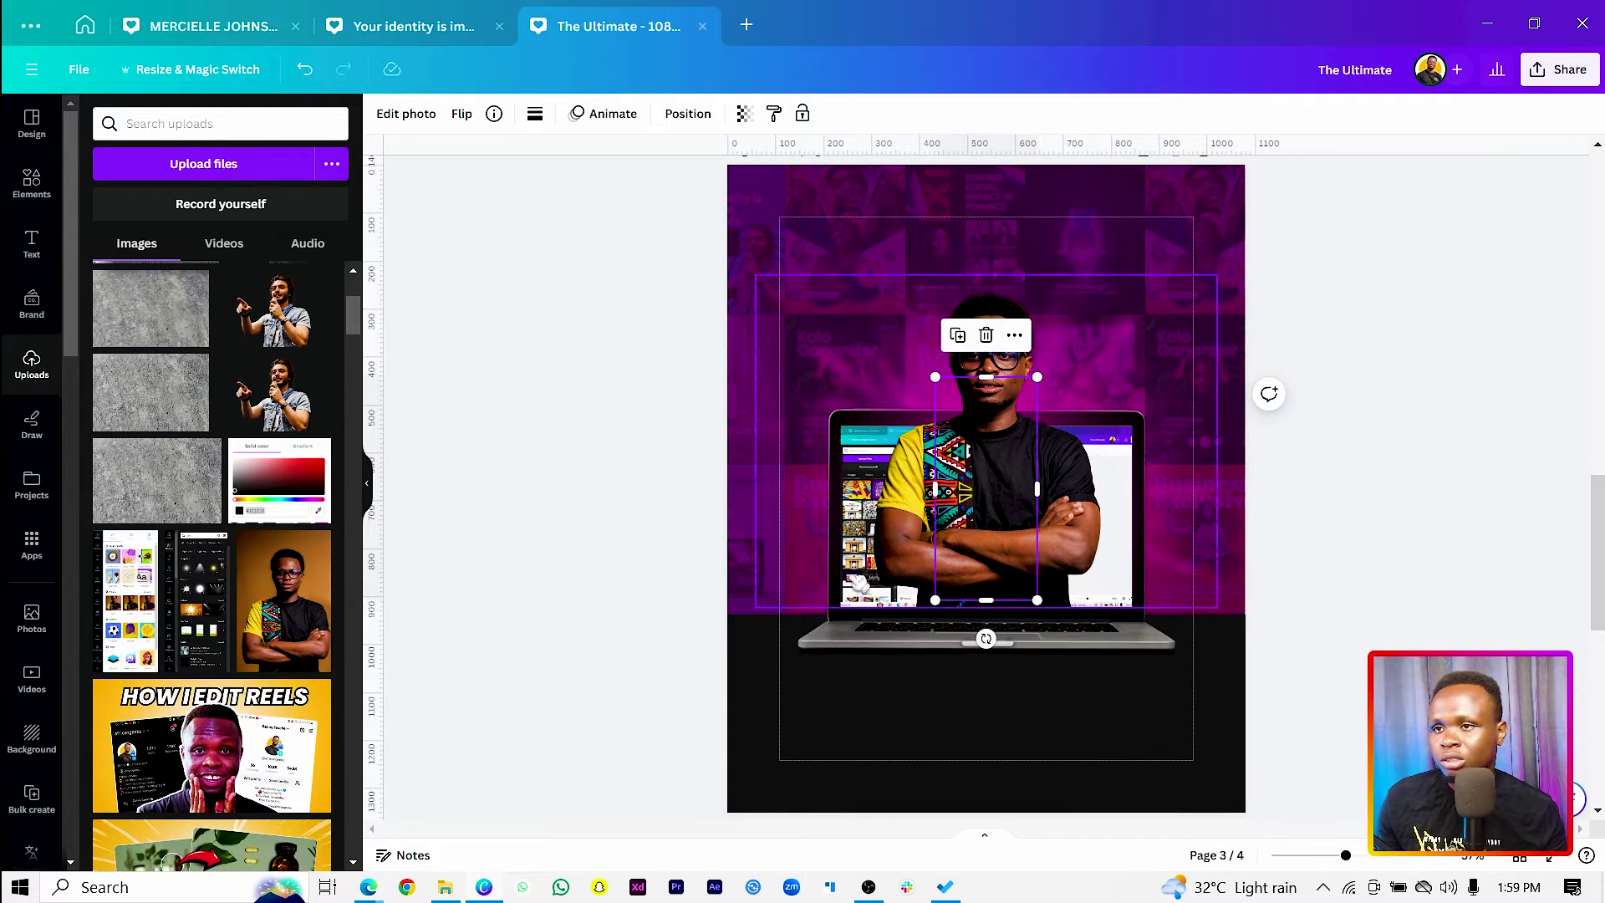
drag(986, 556, 881, 521)
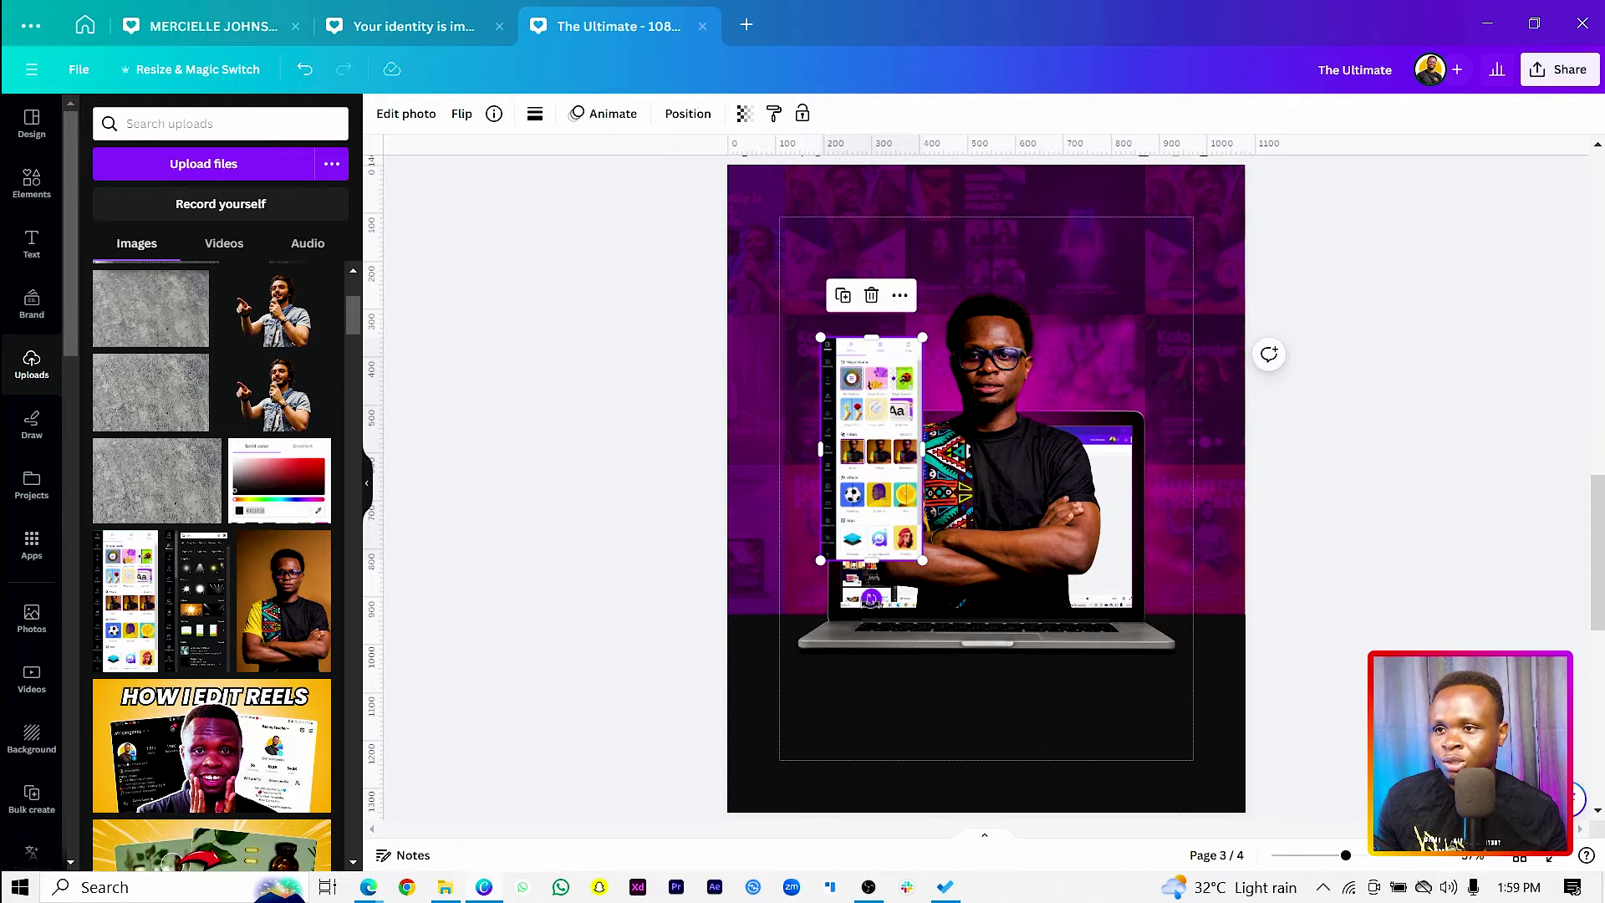
Step: Tilt the white panel screenshot slightly counterclockwise, rest it on the laptop screen's lower edge, and send it behind the portrait
drag(873, 610, 894, 615)
drag(886, 510, 915, 558)
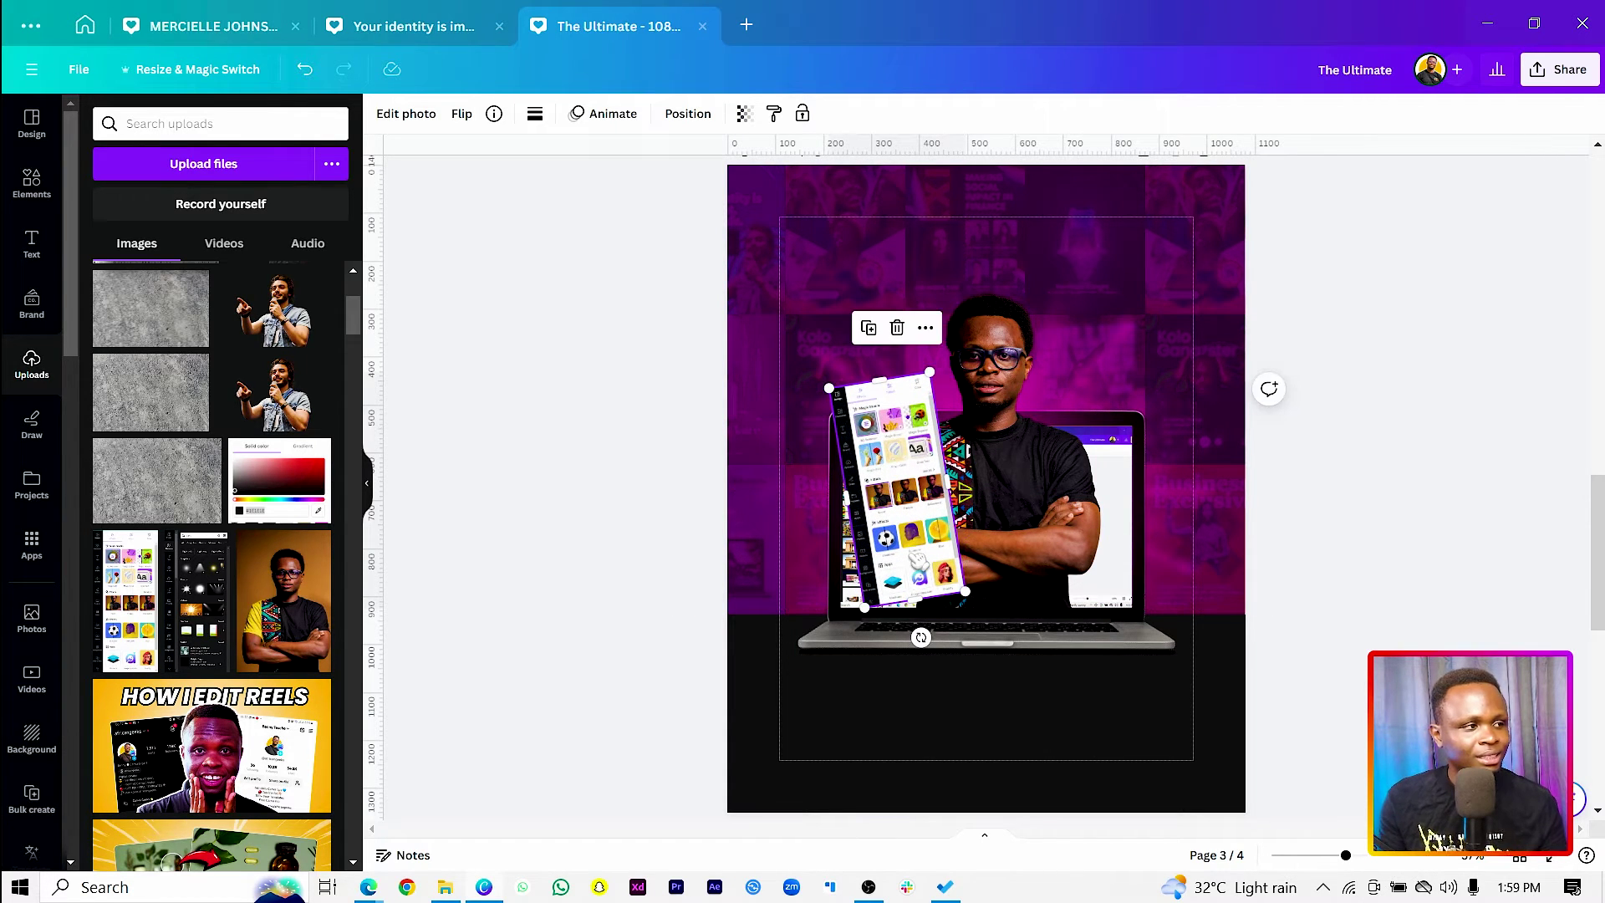
key(ctrl+[)
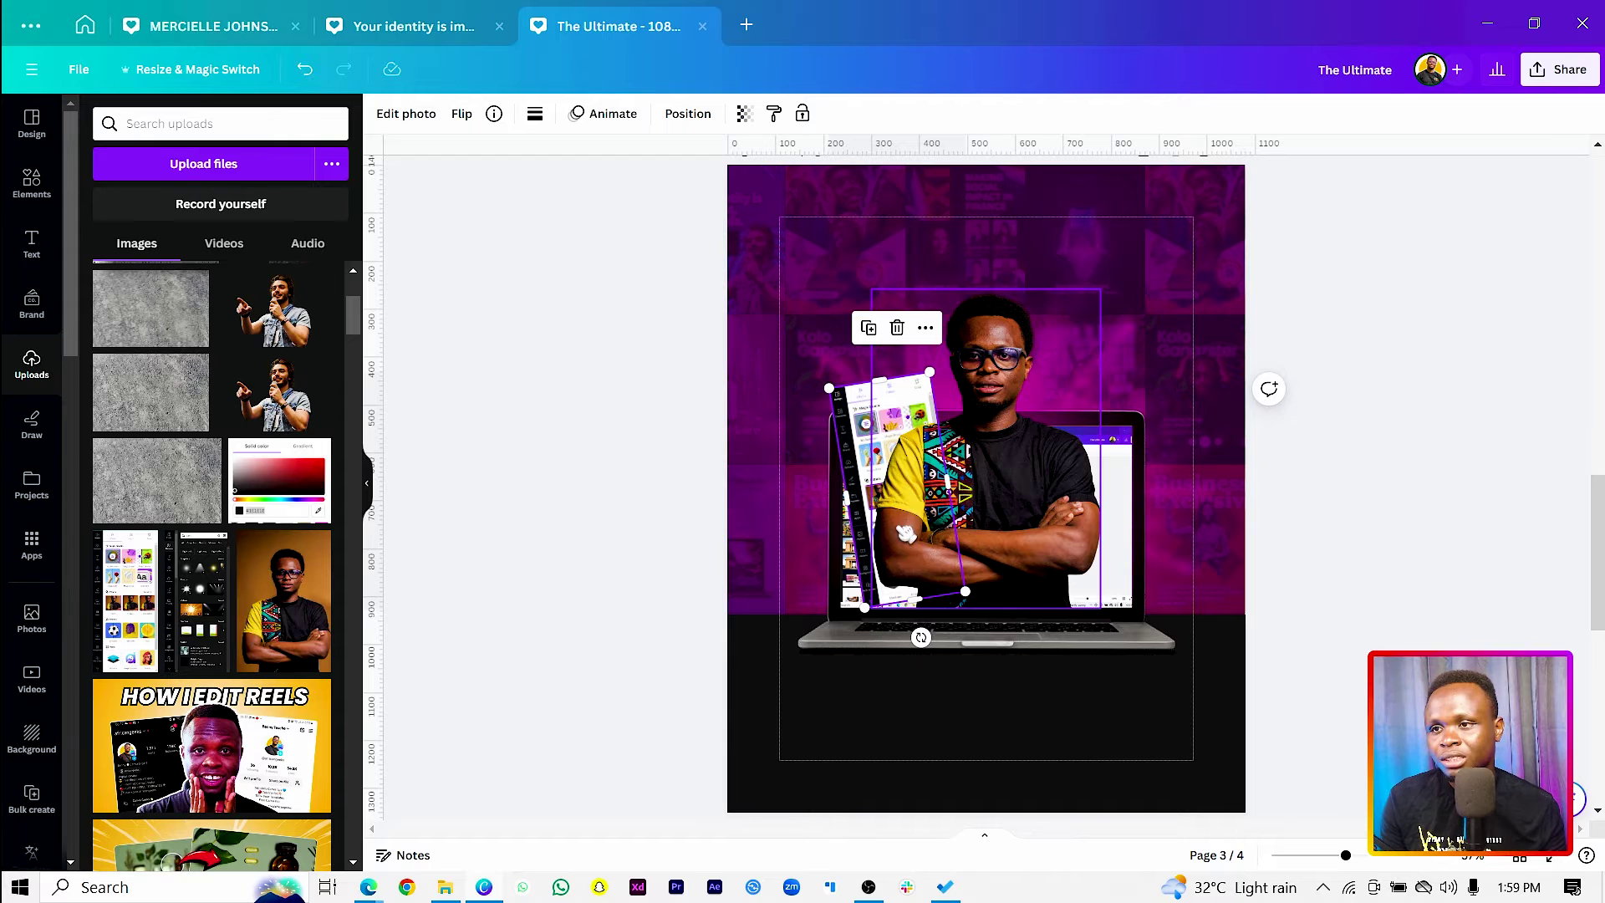
Step: Add the uploaded dark elements-panel screenshot, tilt it slightly clockwise, and place it behind the portrait on the laptop's right side
click(209, 616)
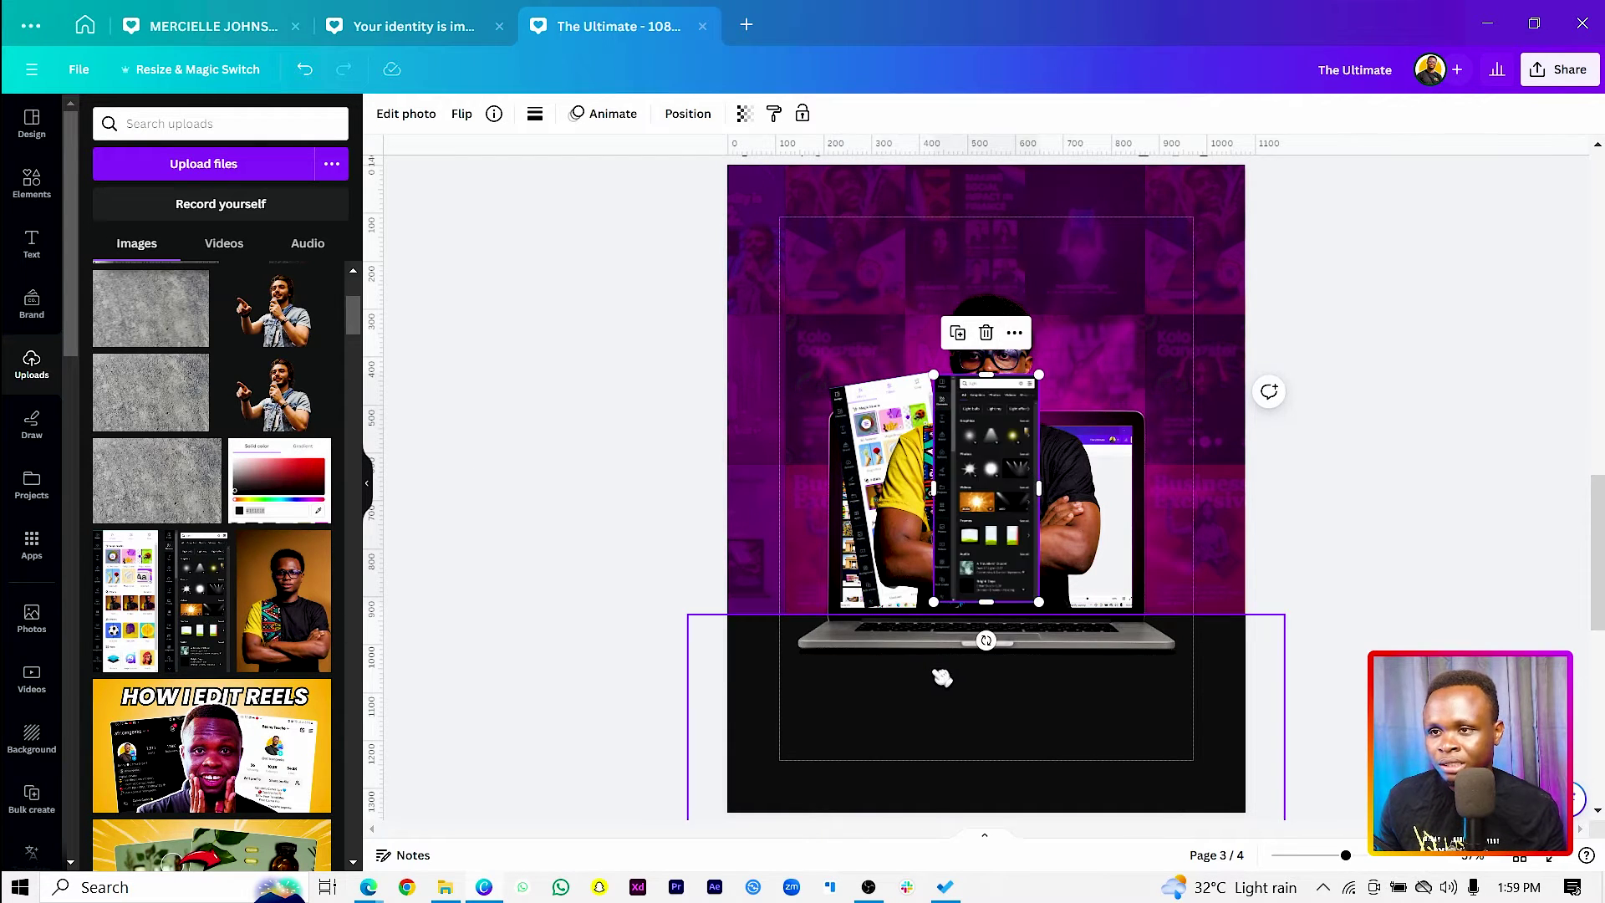
drag(985, 638, 959, 640)
drag(936, 529, 1040, 529)
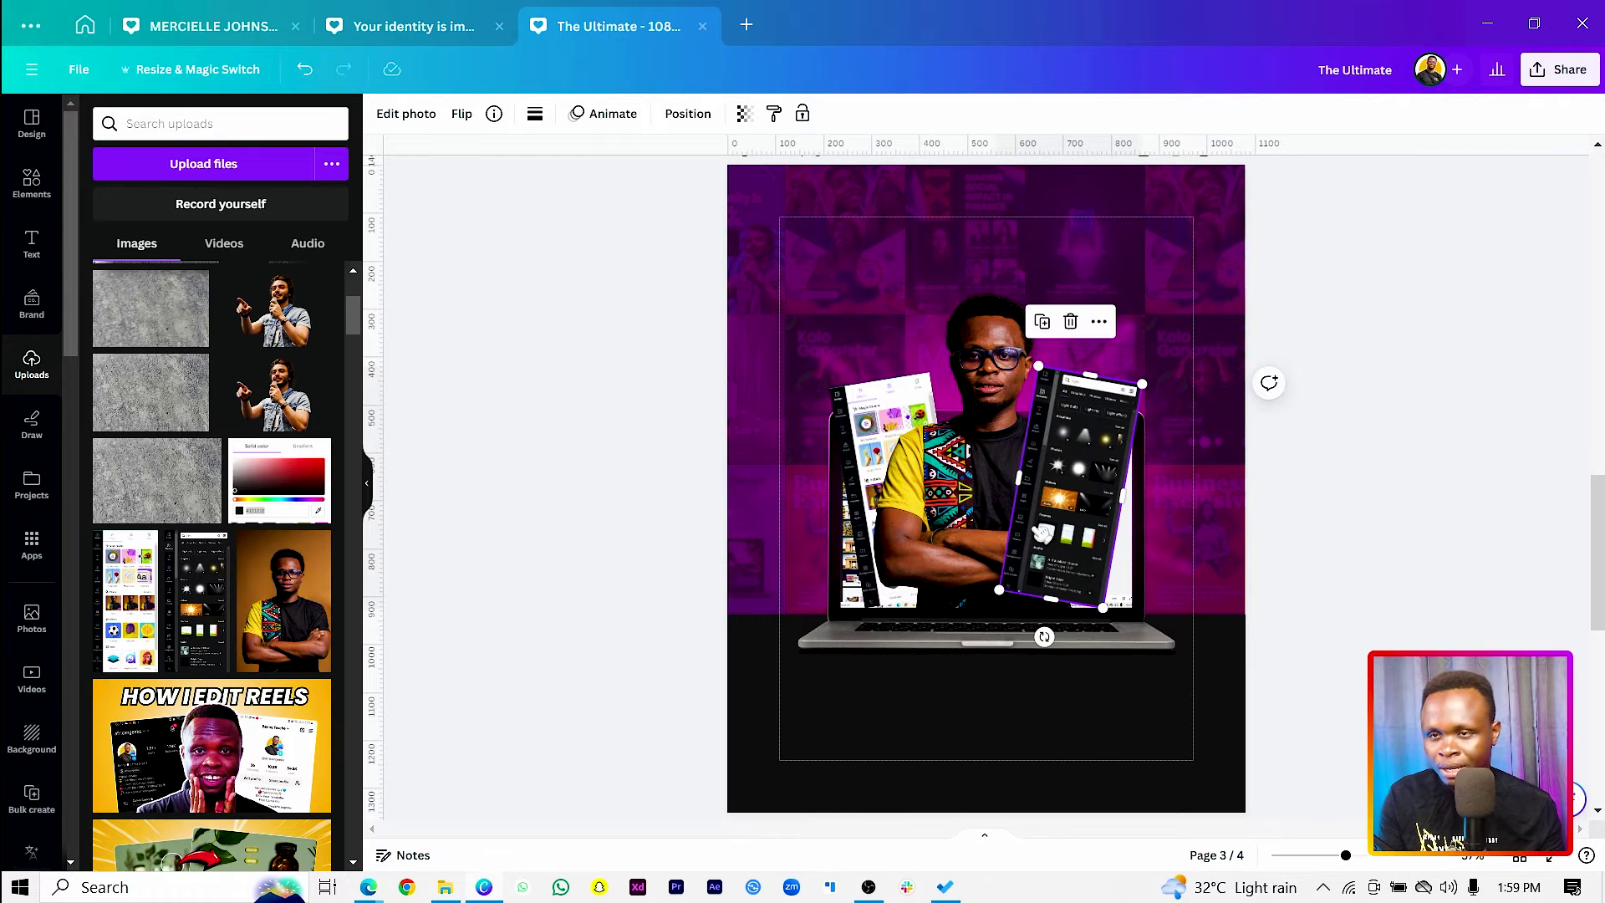
Step: Enlarge the portrait upward from the laptop's base and center it horizontally on the page
click(934, 357)
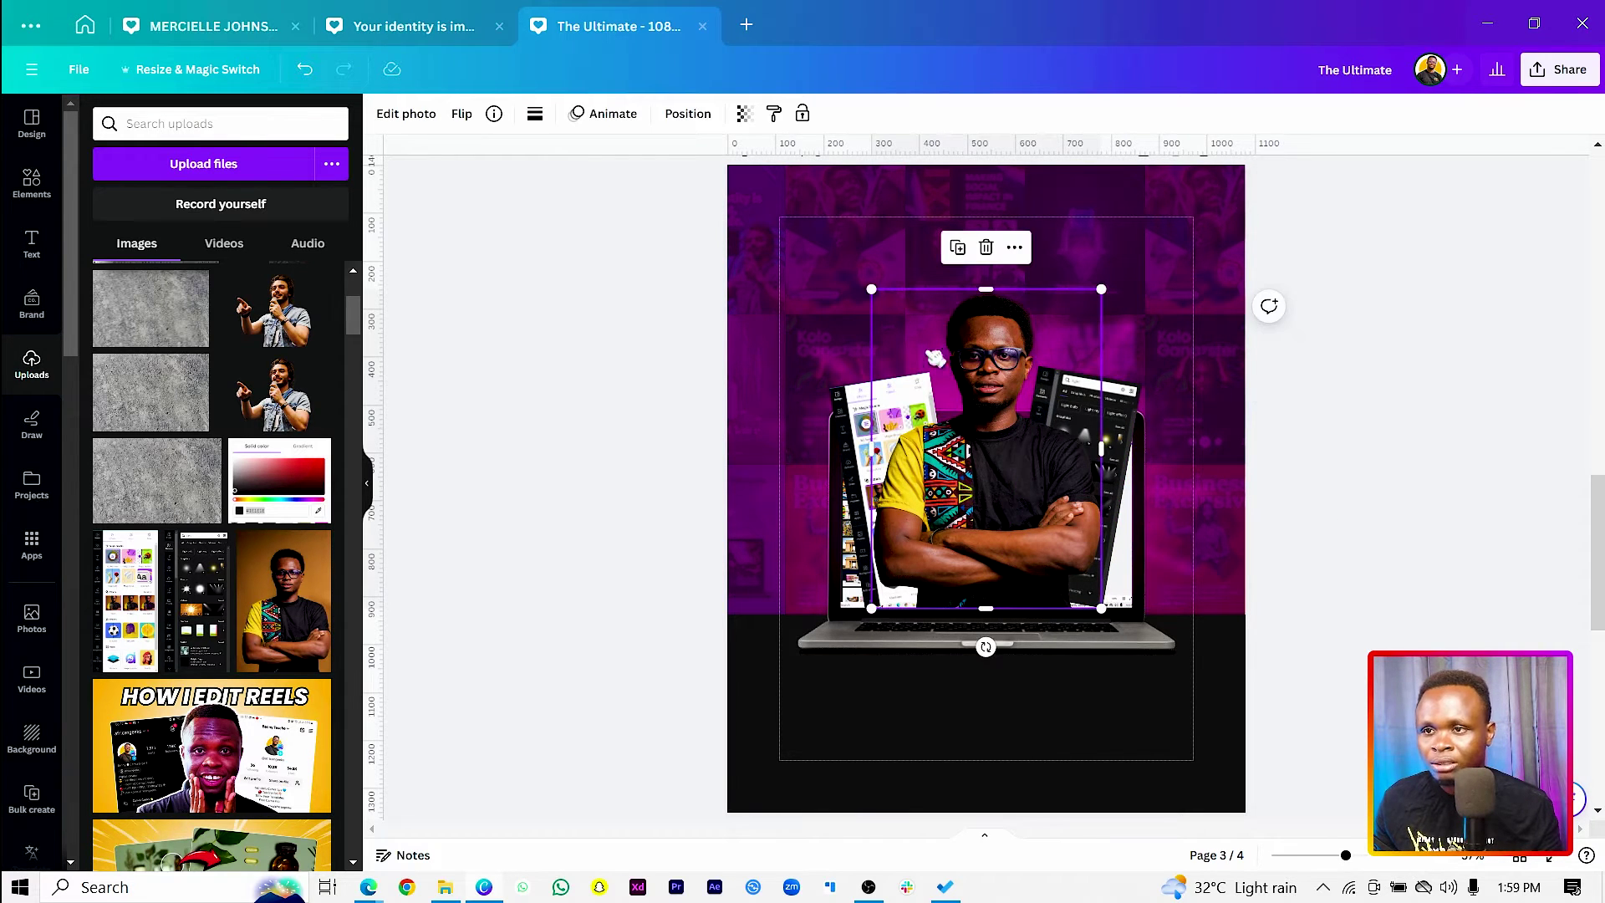
drag(869, 288, 816, 270)
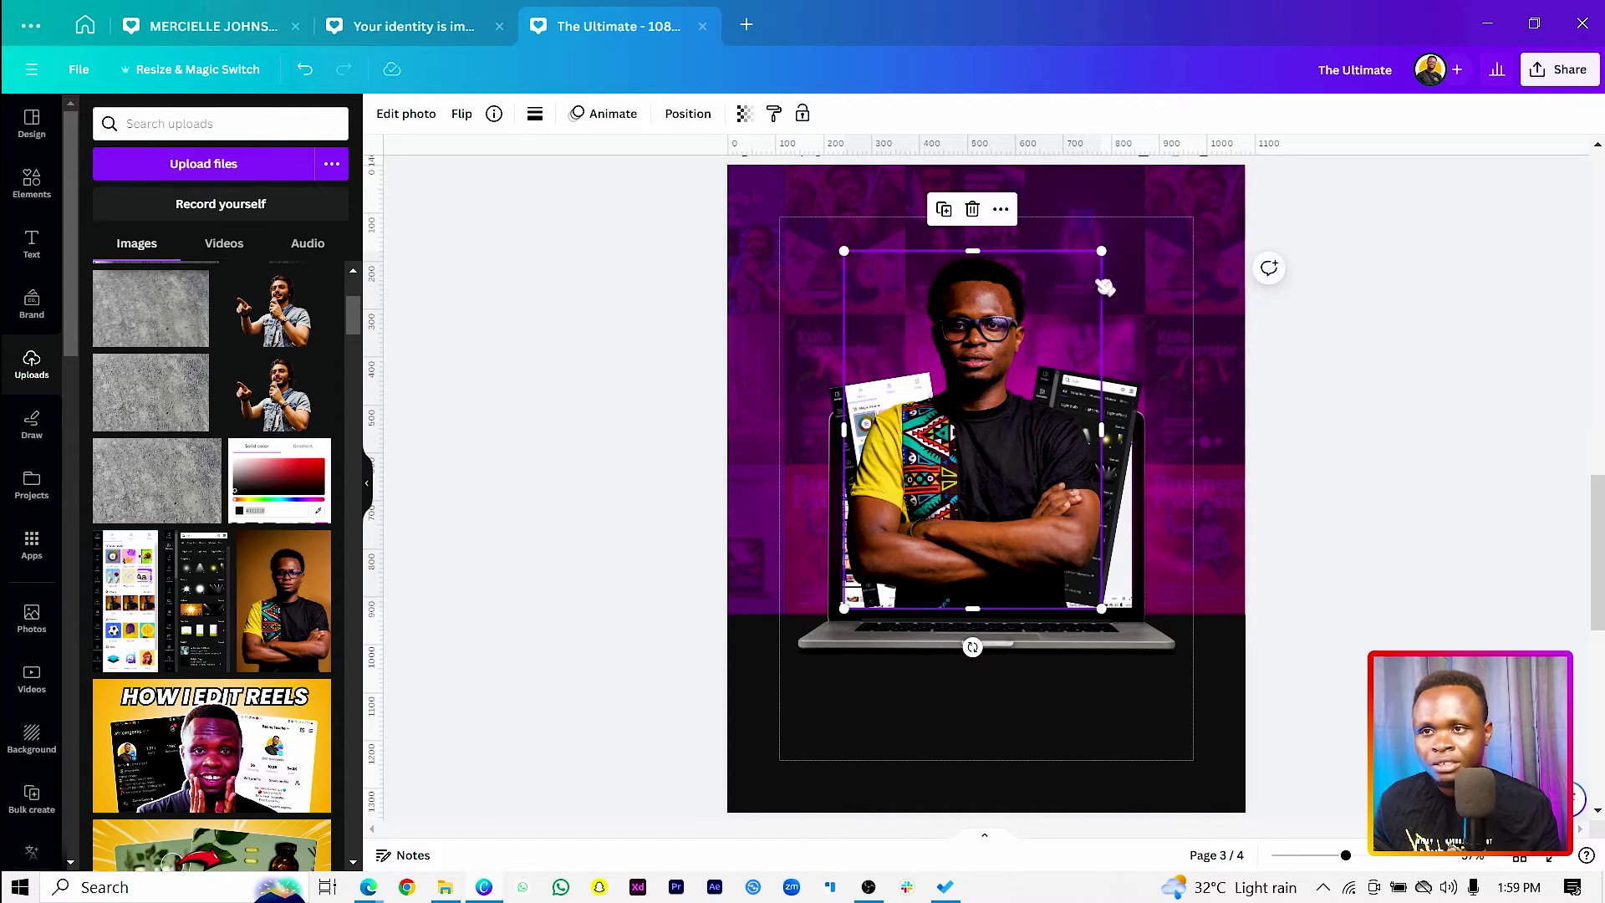
drag(1101, 252, 1131, 248)
drag(1148, 245, 1147, 245)
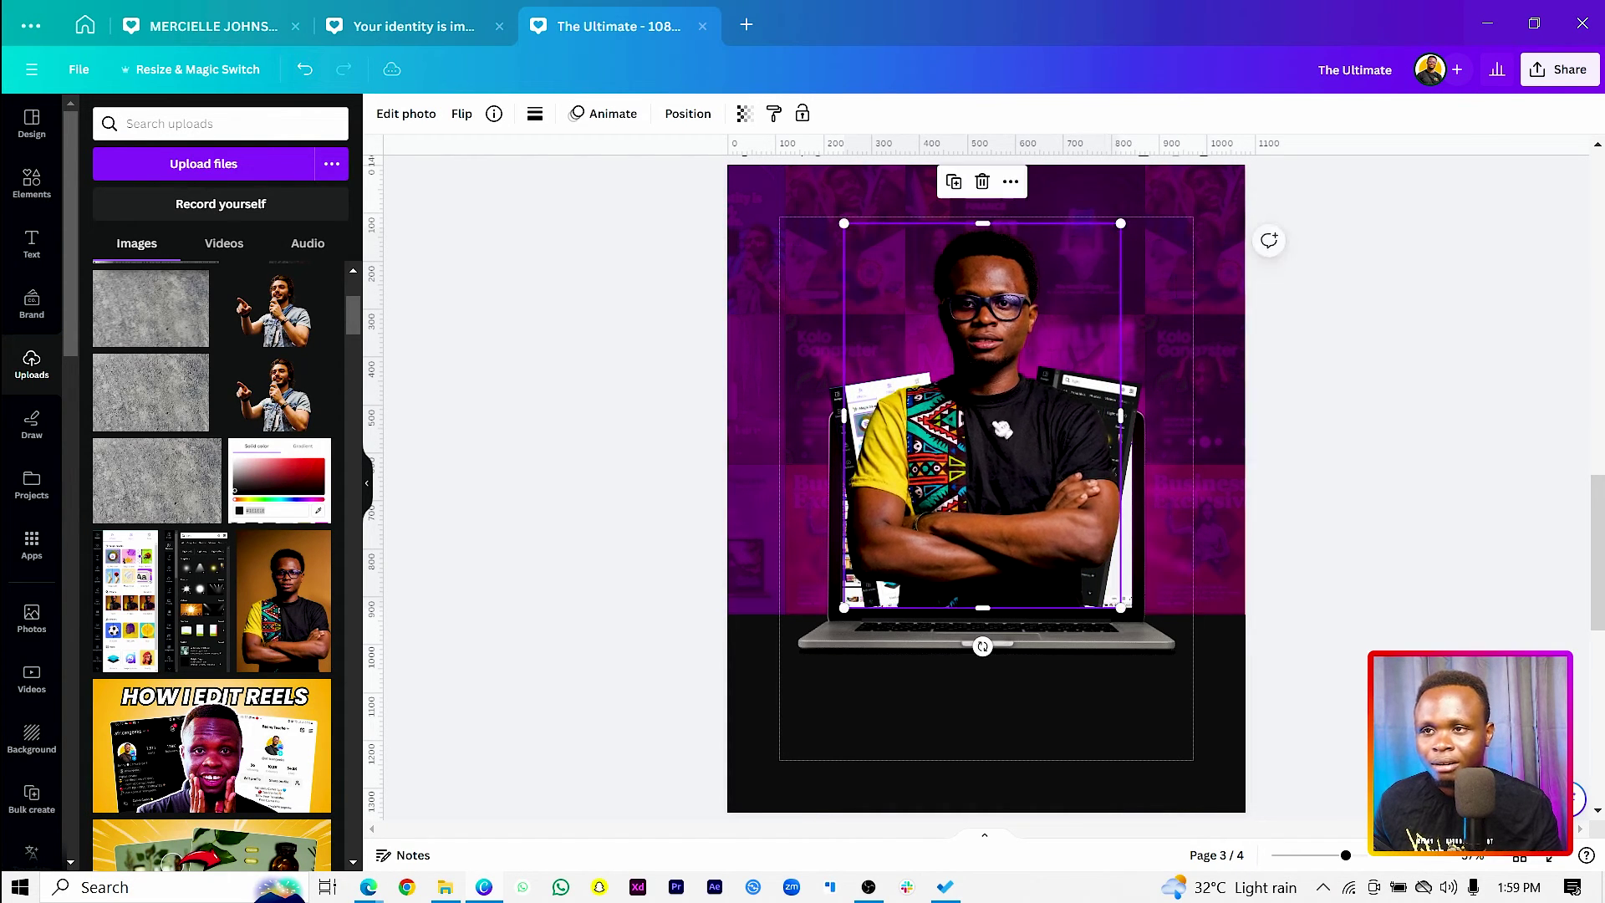
drag(962, 489, 966, 489)
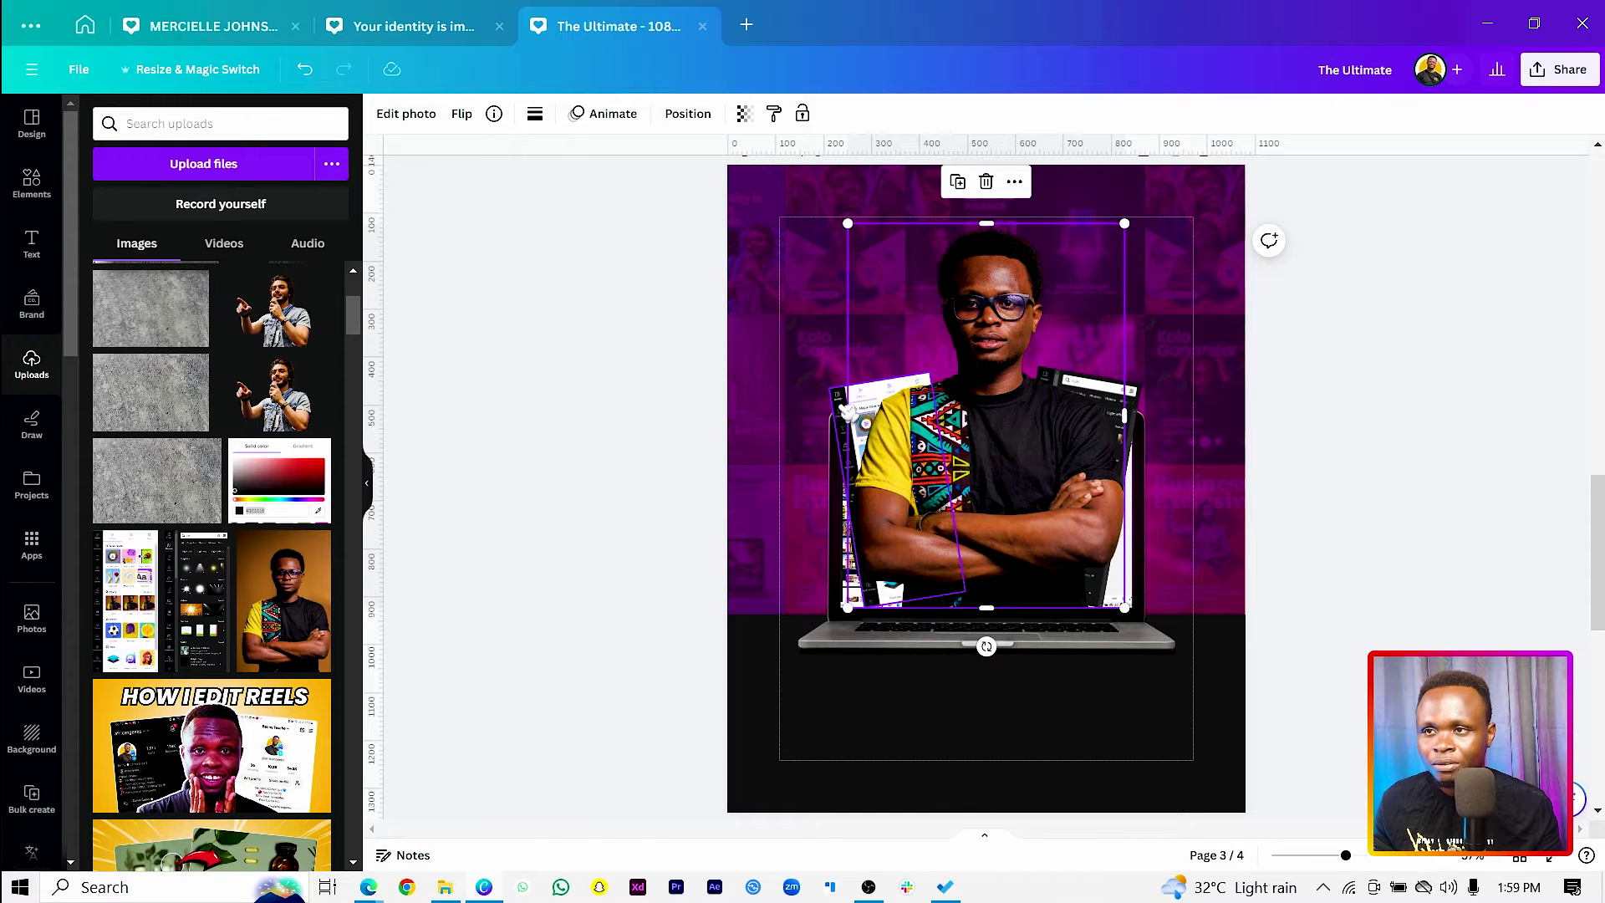
Step: Reposition the tilted white and dark panel screenshots so both rise above the laptop screen on either side of the portrait
drag(846, 401, 805, 328)
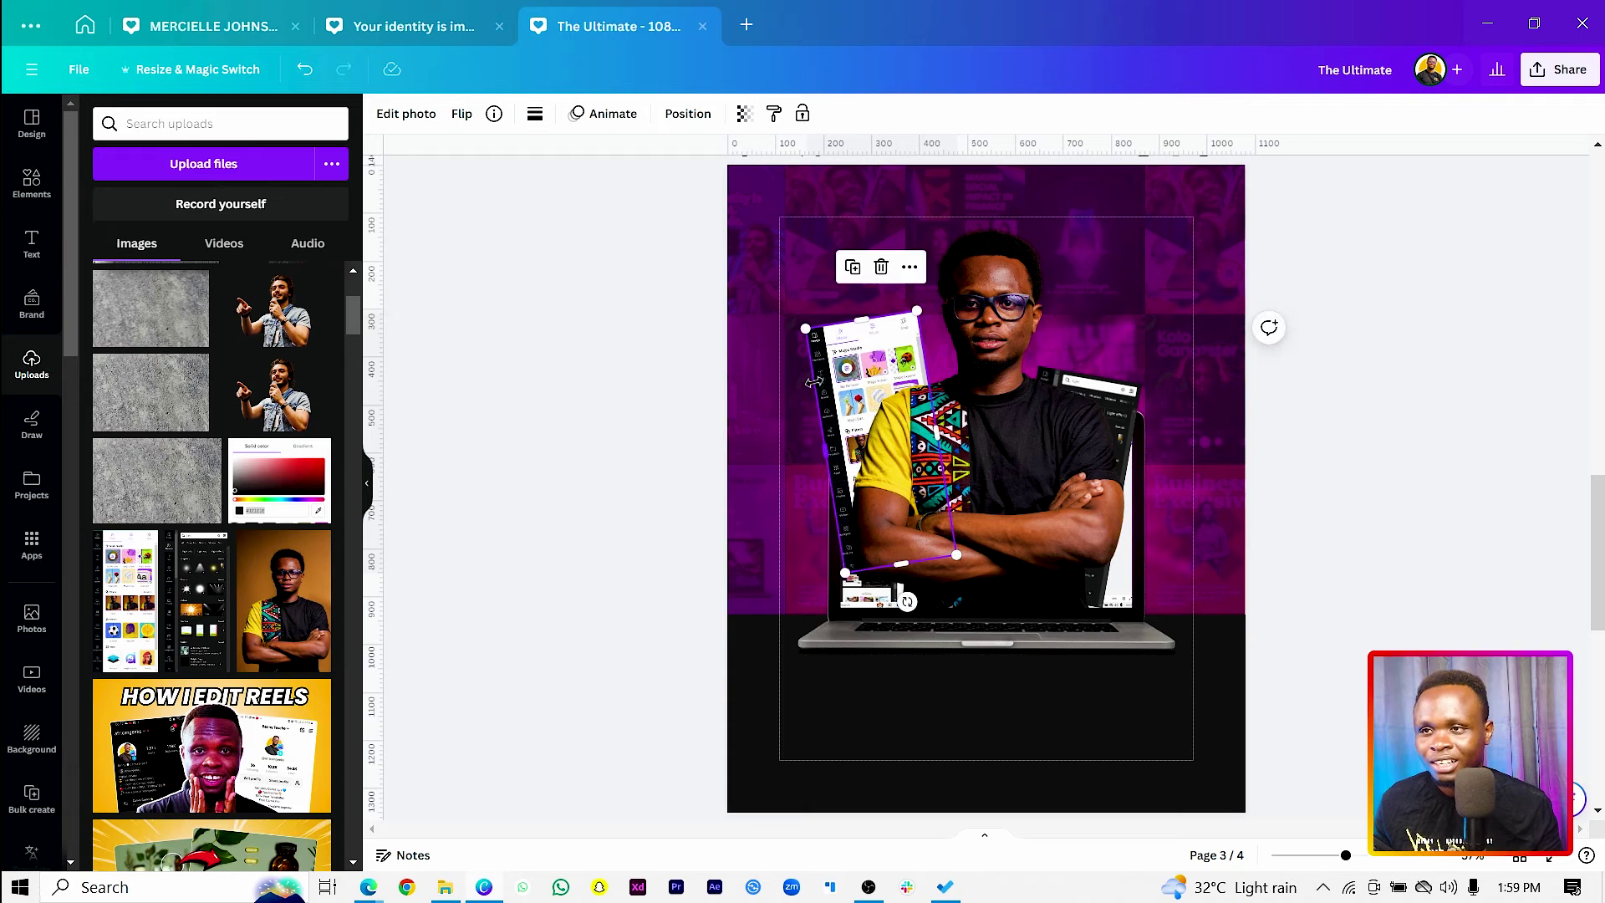
drag(841, 382, 850, 406)
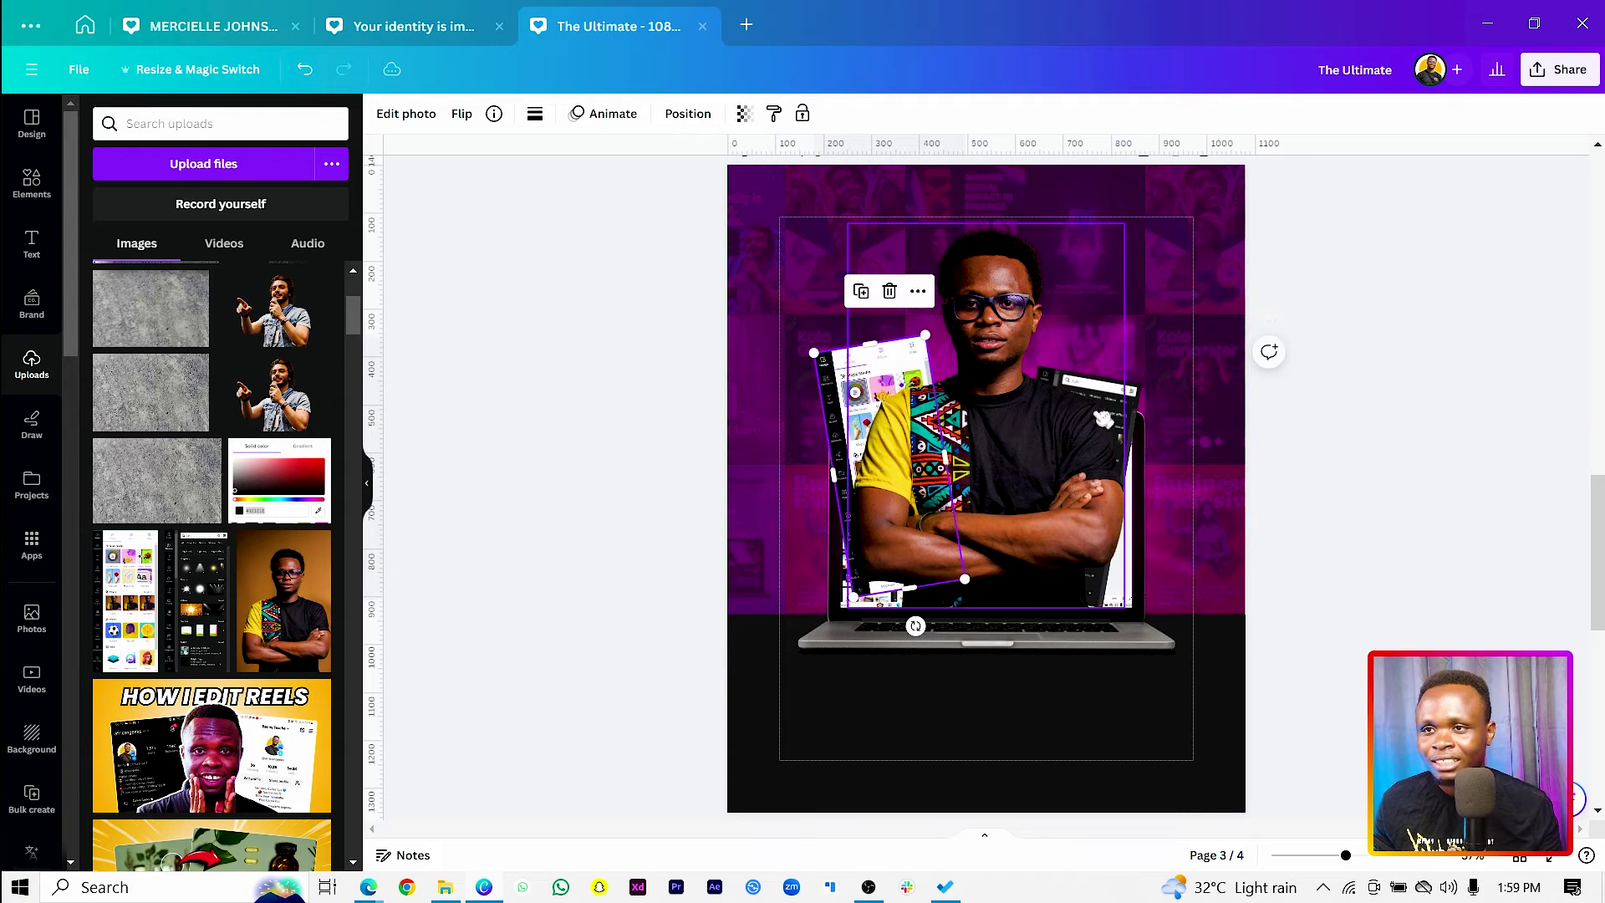
click(1122, 391)
drag(1137, 388, 1165, 365)
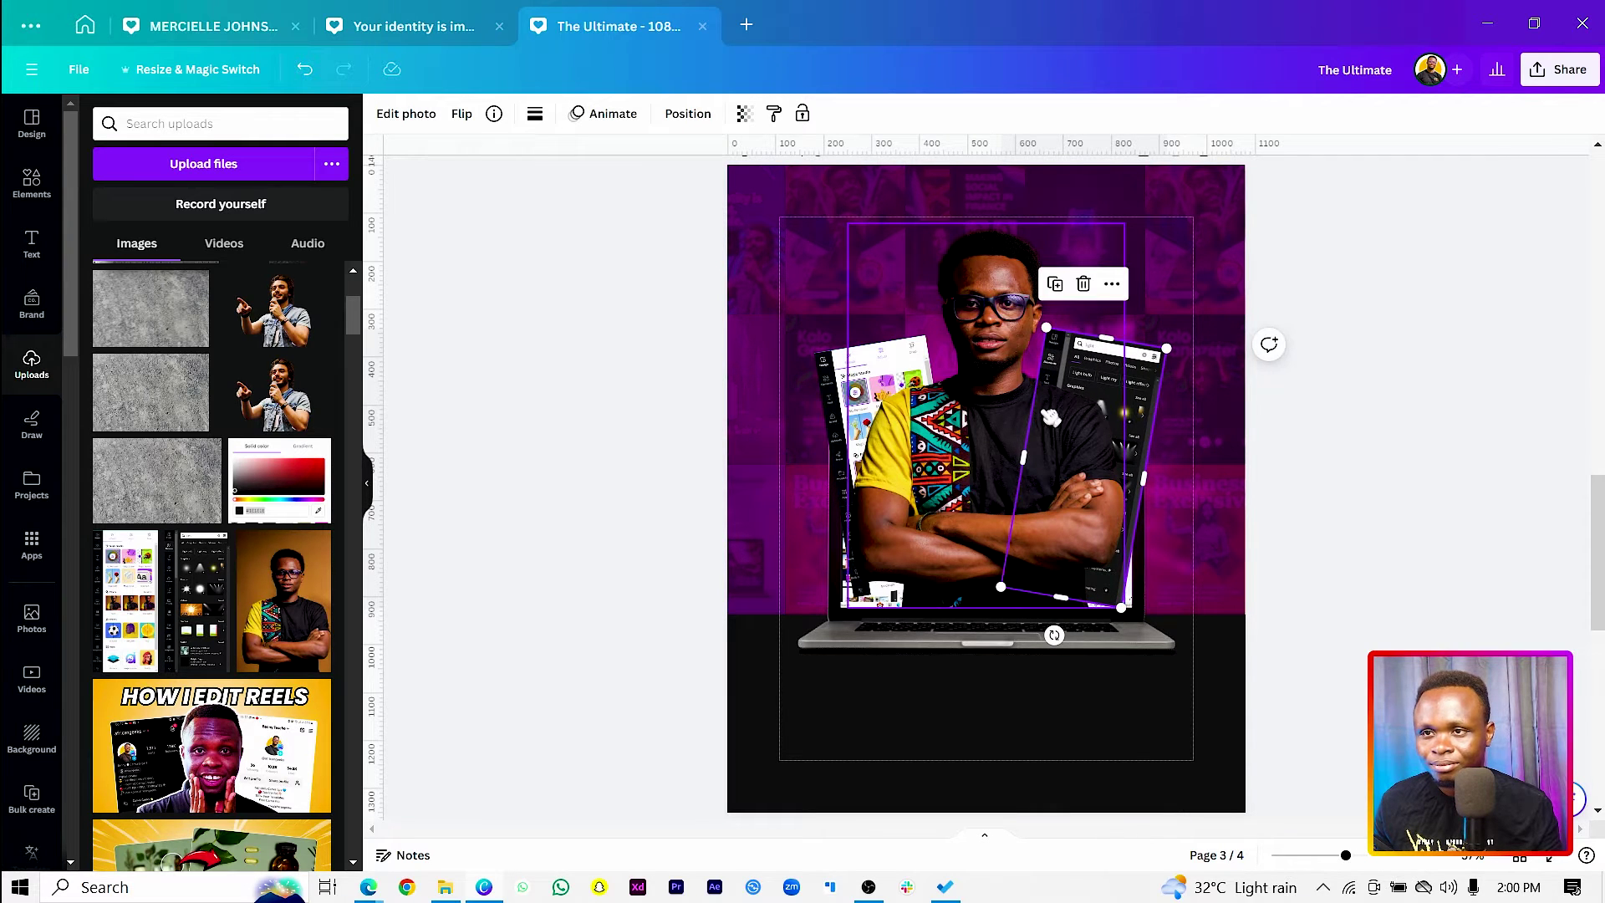
click(831, 384)
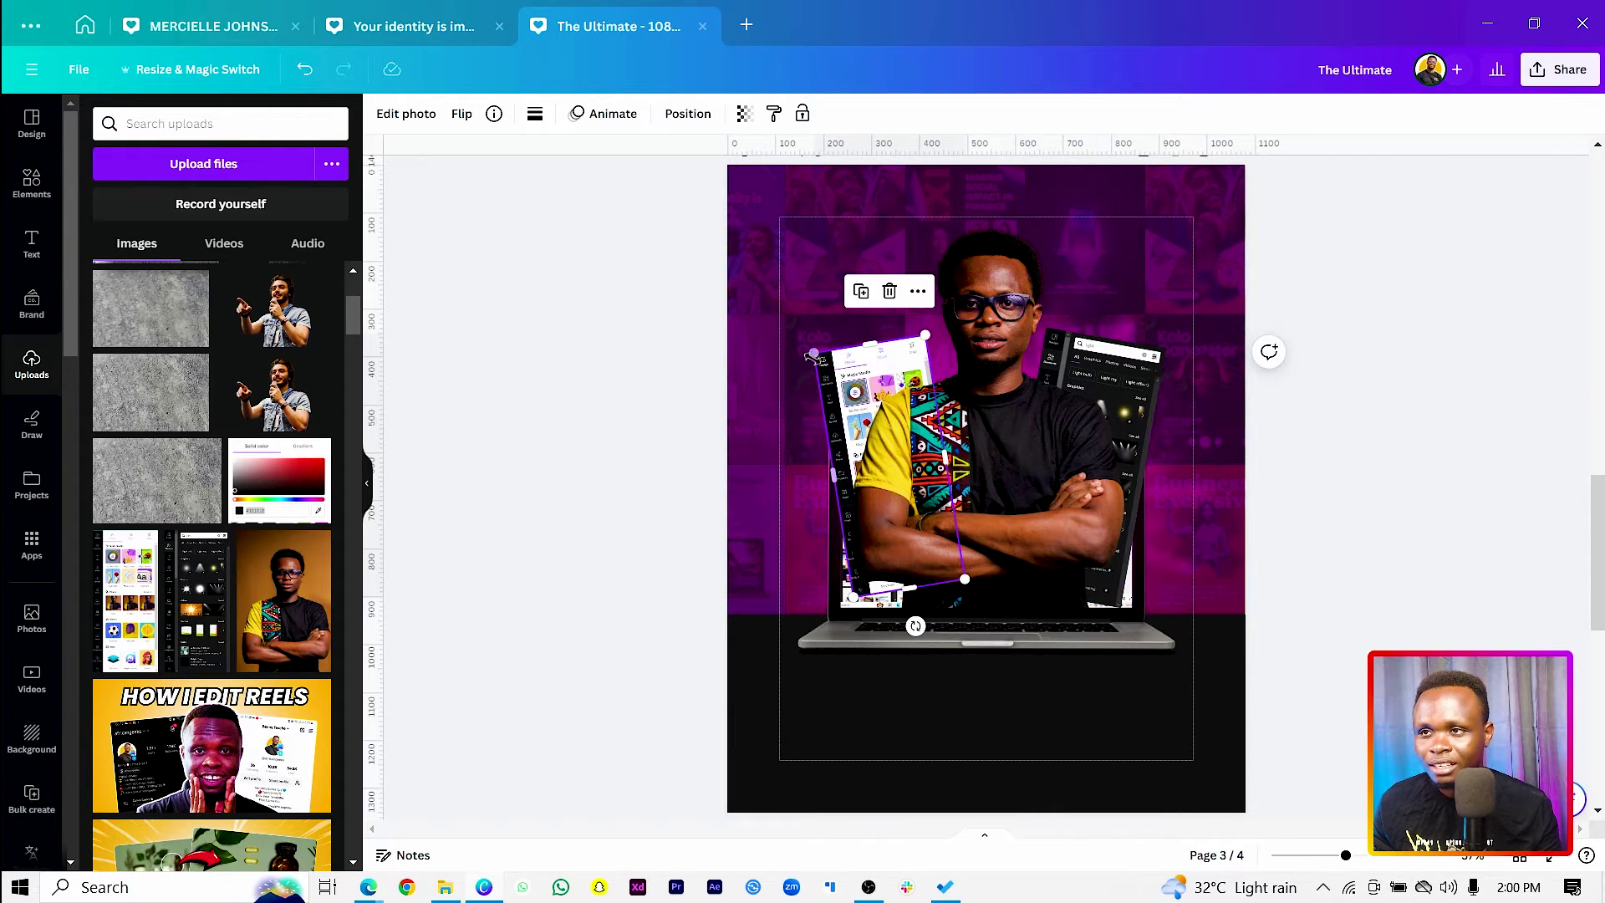
drag(812, 351, 835, 379)
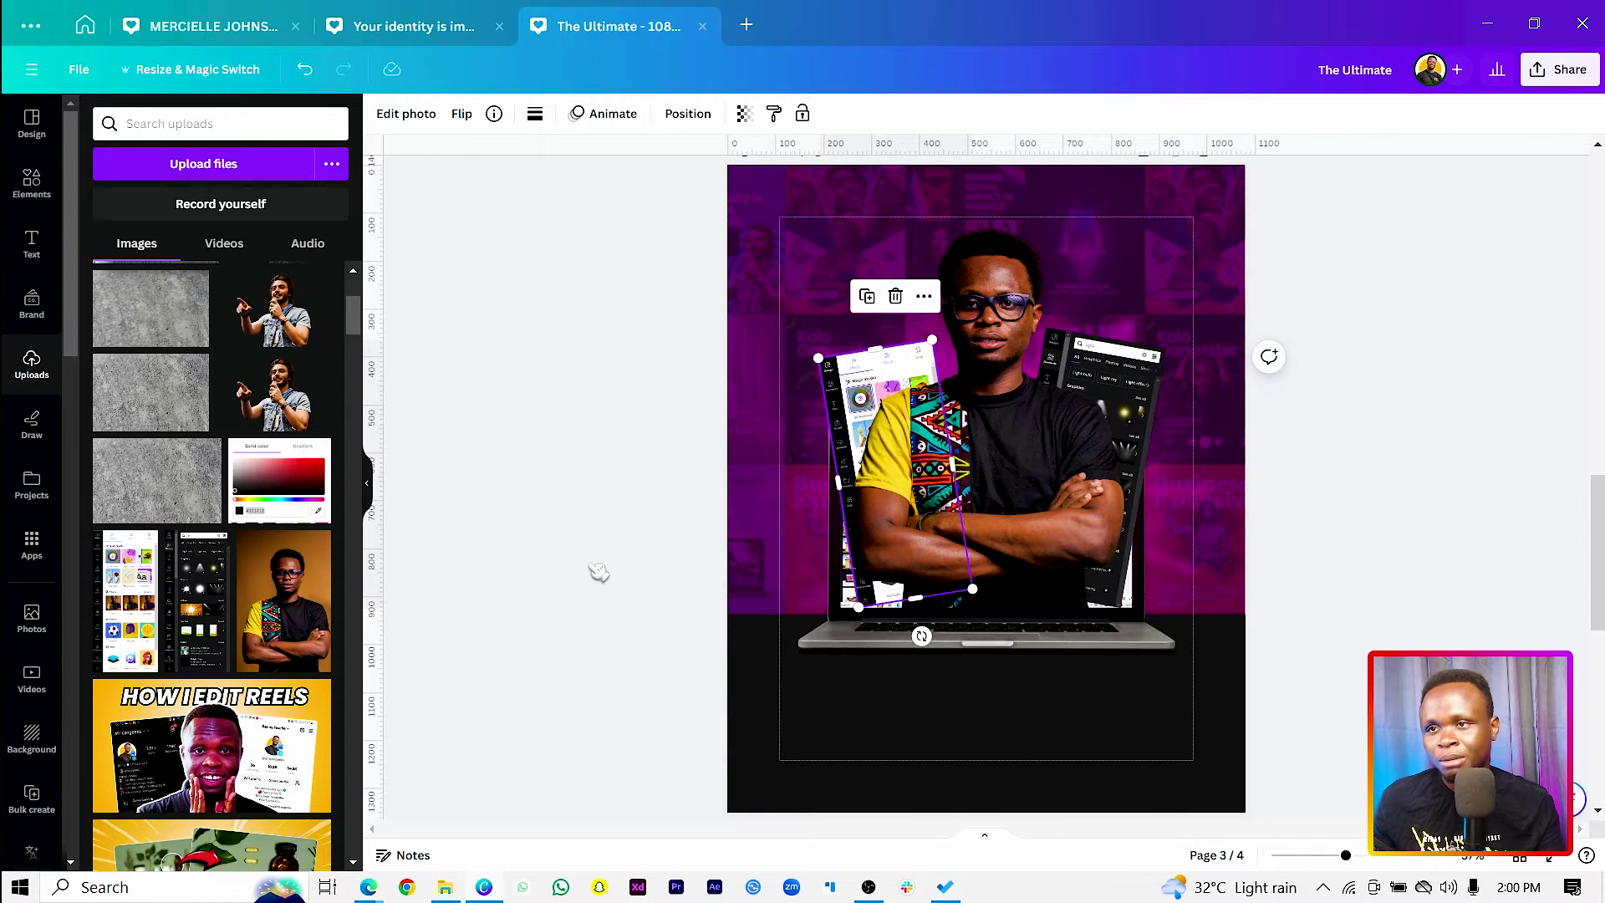
click(555, 508)
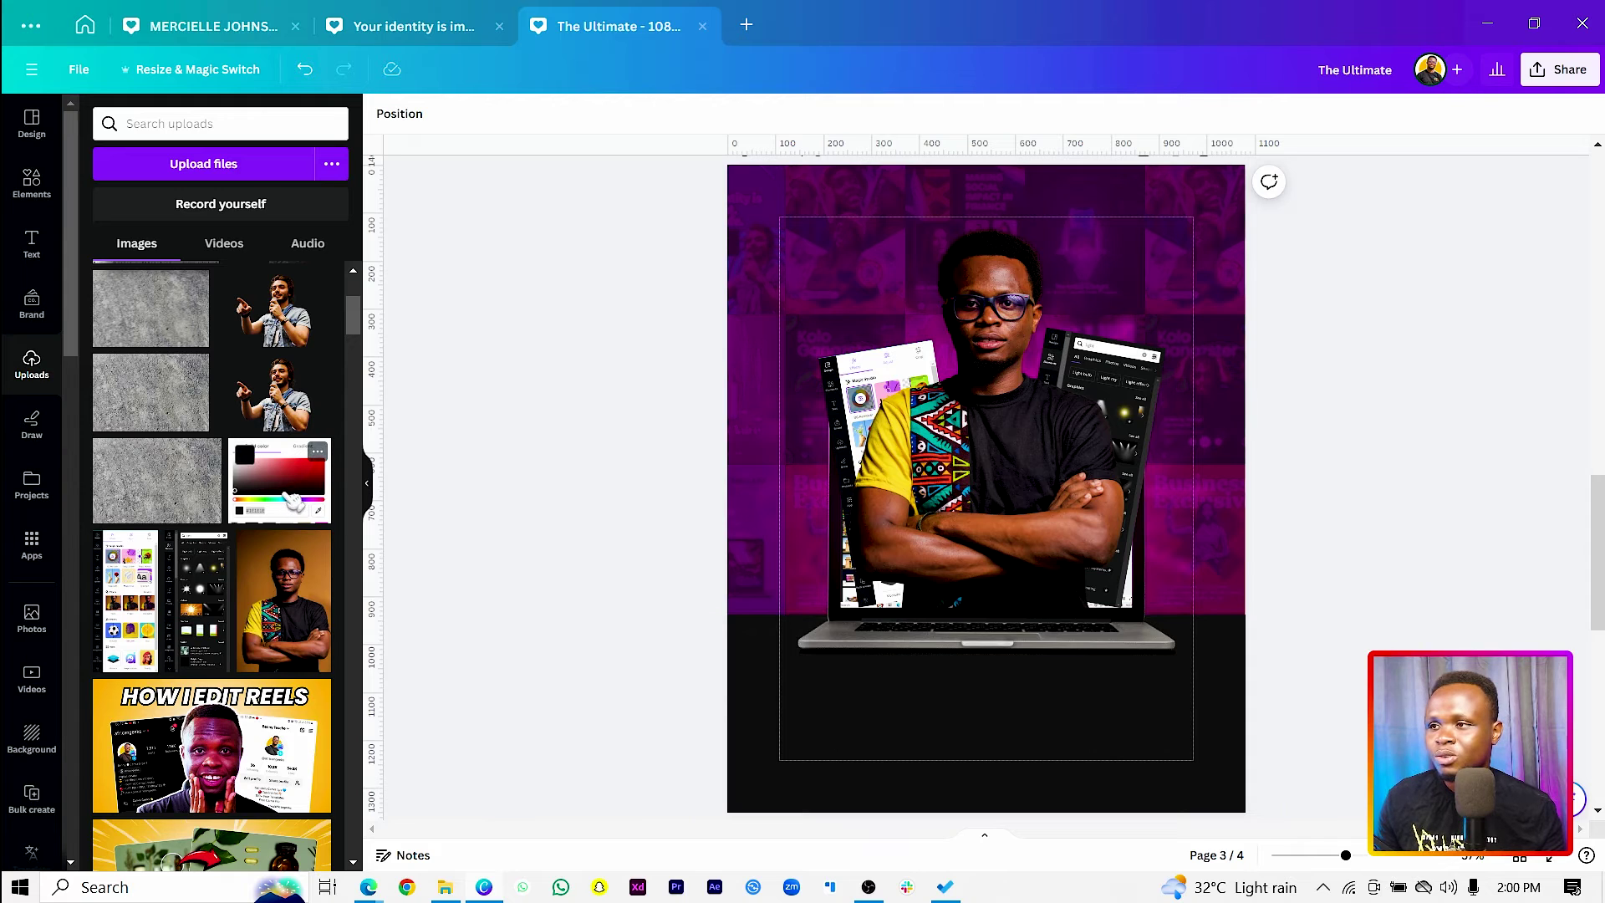
Step: Add the uploaded color-picker screenshot to the black area below the laptop and round its corners slightly
click(293, 502)
drag(940, 559, 947, 762)
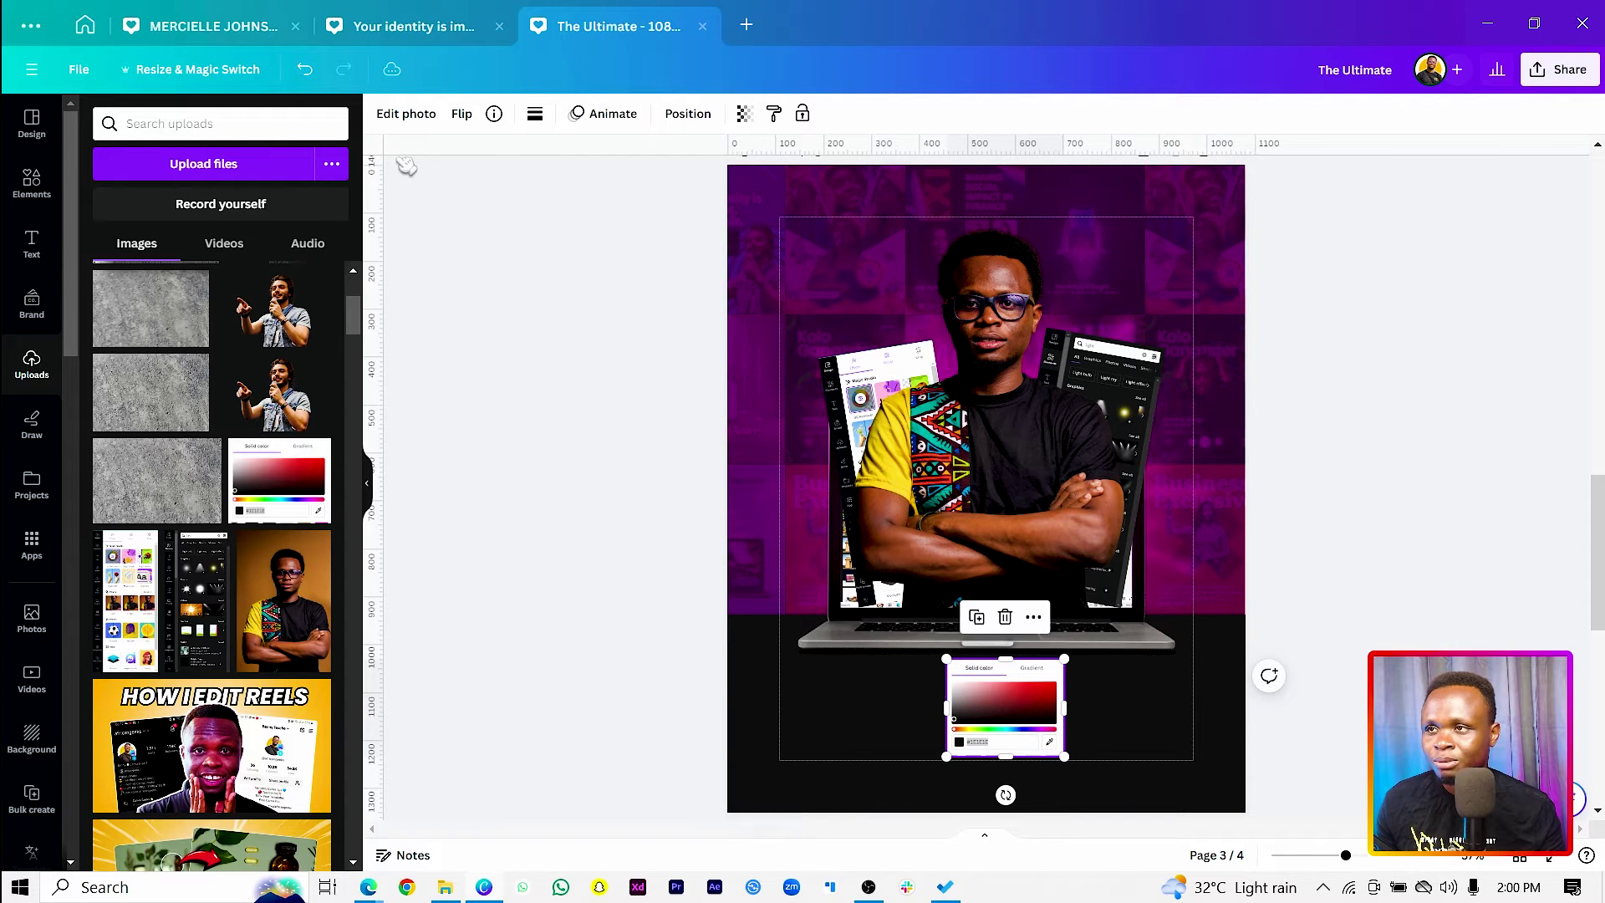
click(536, 116)
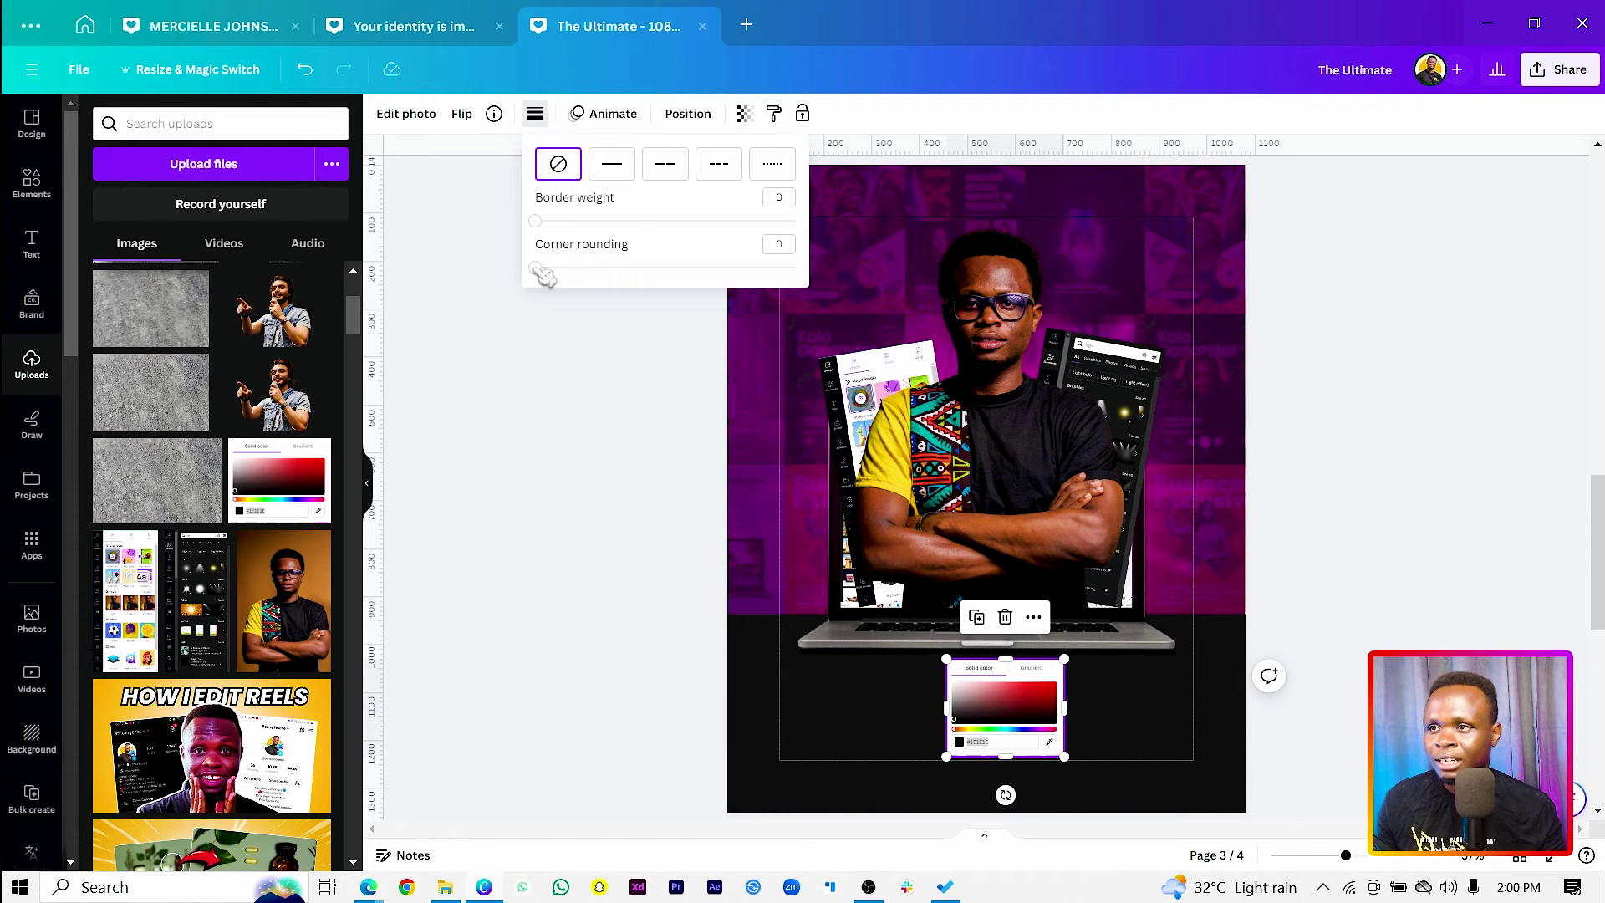
drag(540, 269, 565, 265)
Step: Move the color-picker screenshot up over the laptop's keyboard and crop the thin leftover strip off its lower edge
drag(1027, 733, 1017, 647)
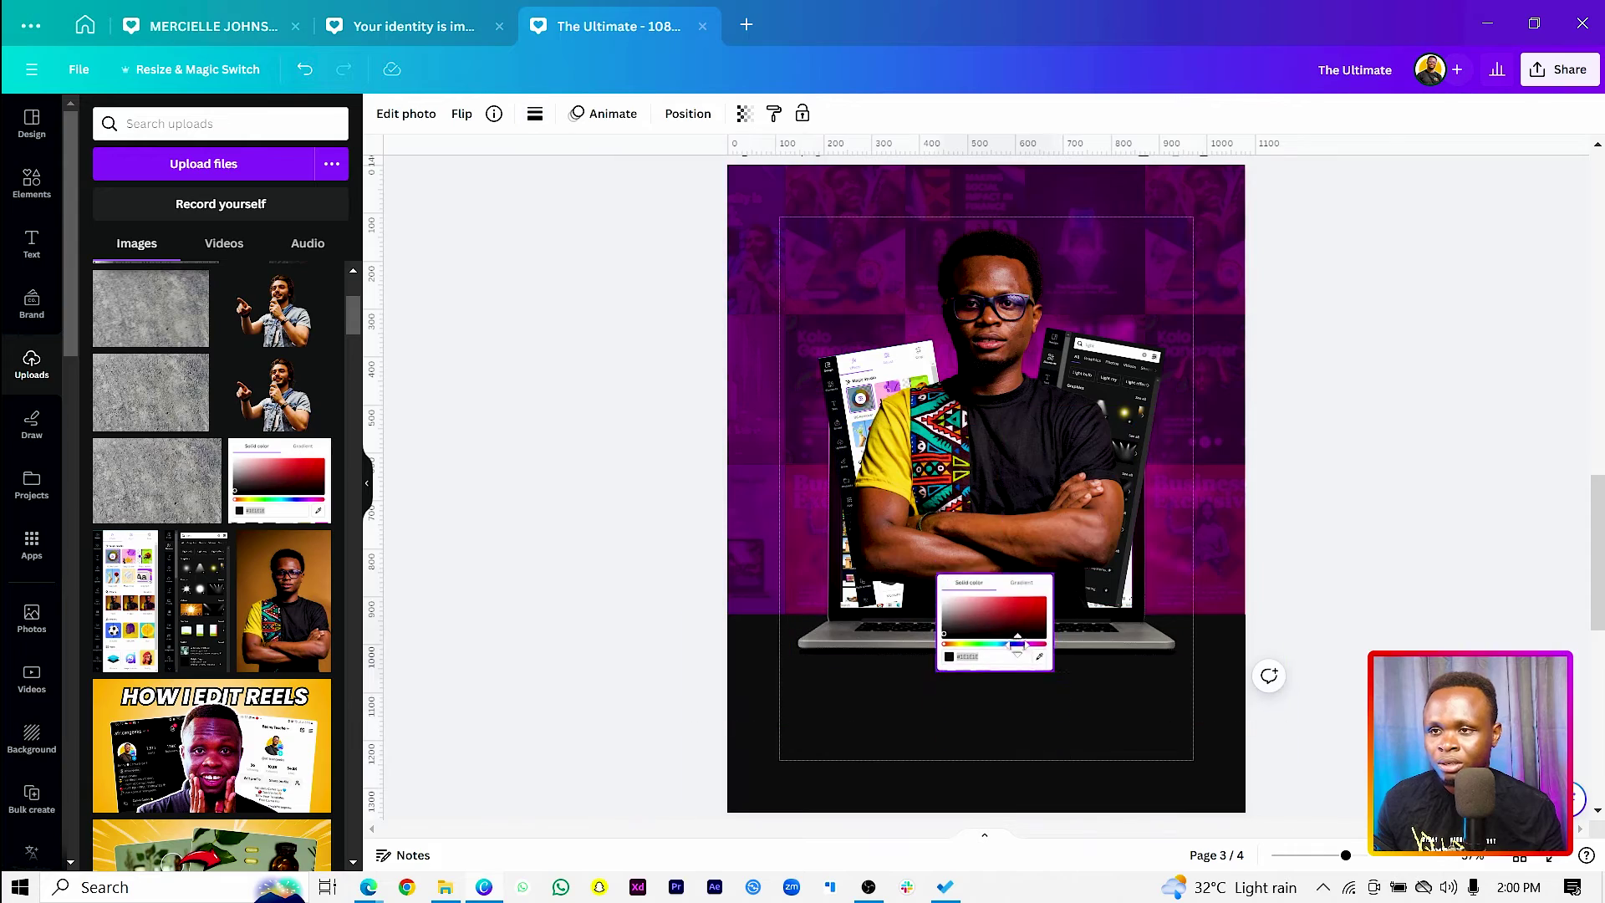
scroll(1017, 648, up, 10)
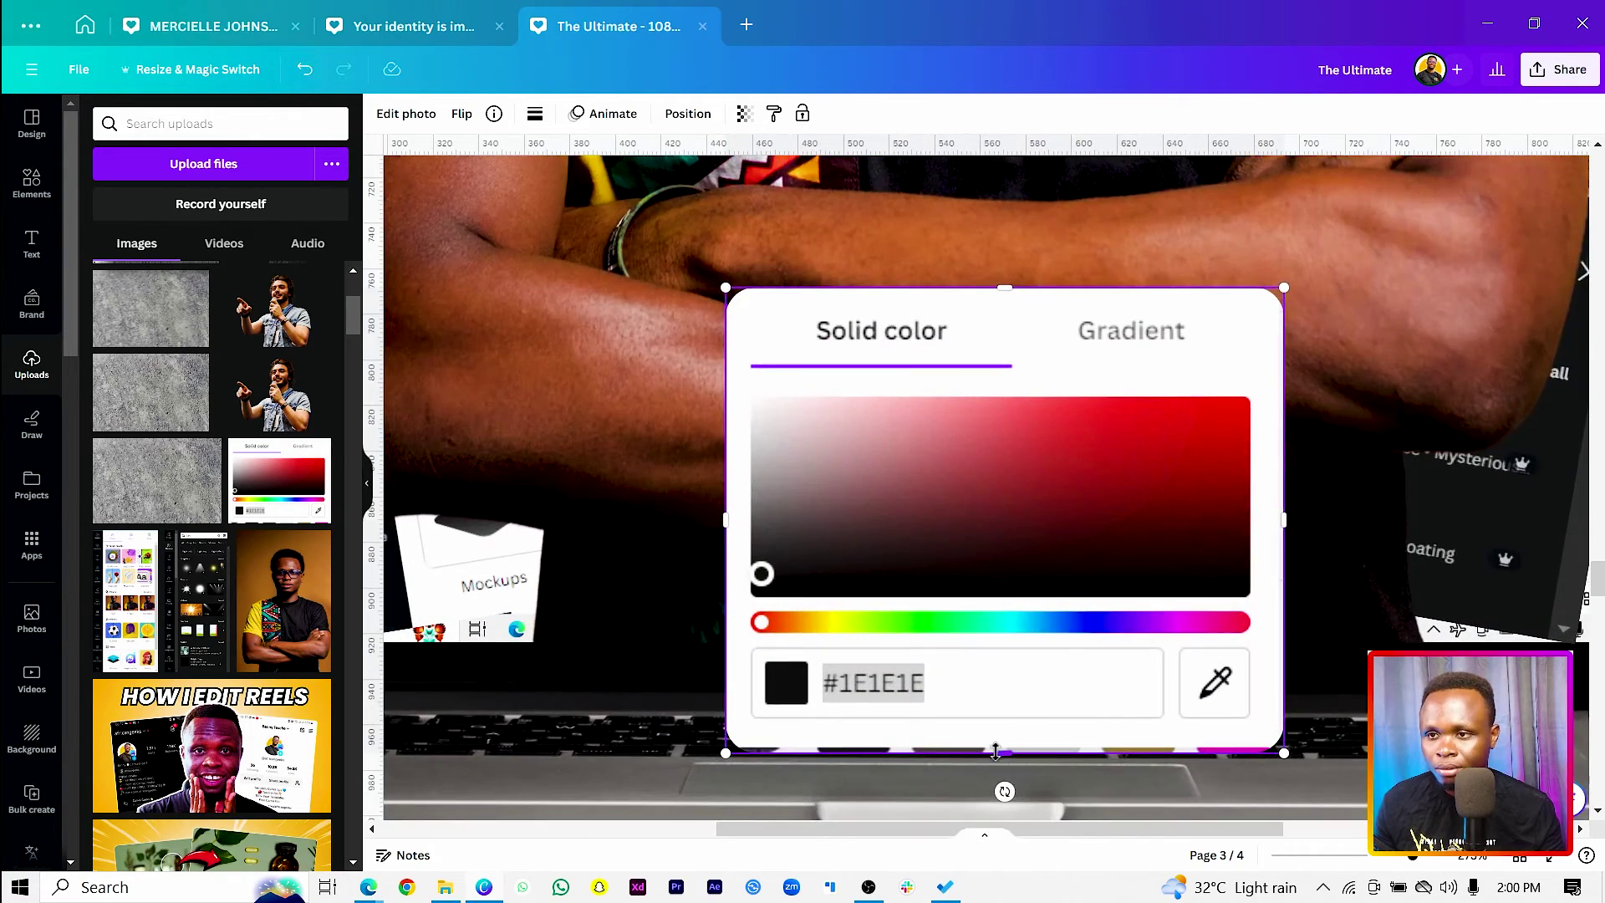
drag(995, 751, 995, 742)
scroll(995, 742, down, 5)
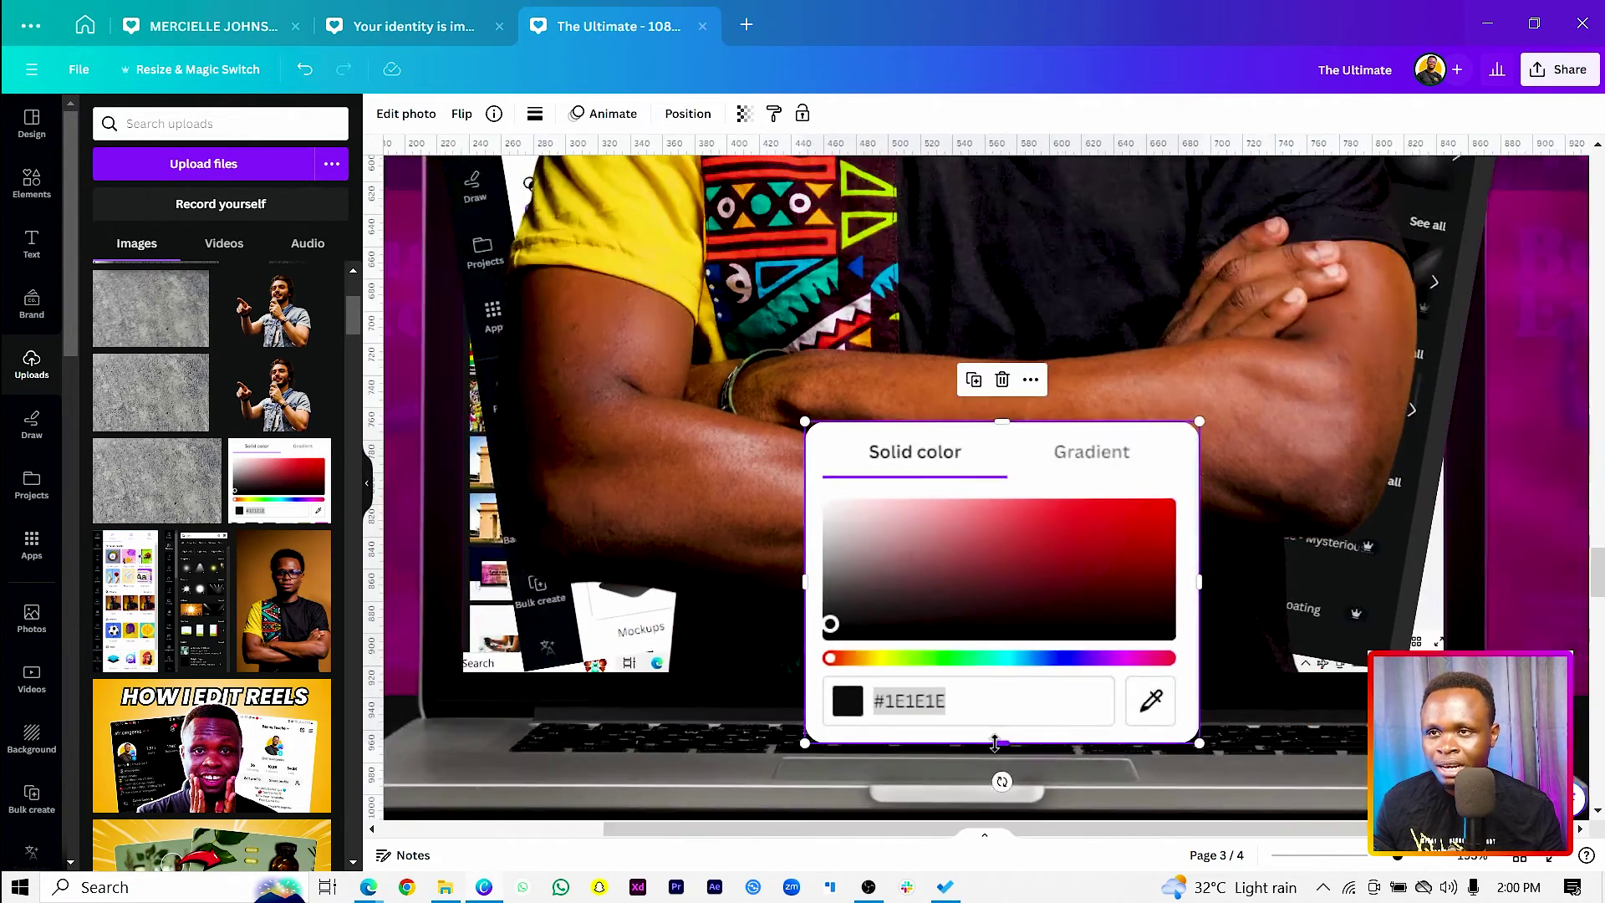
scroll(994, 742, down, 5)
Step: Place the color-picker screenshot over the portrait's folded arms, tilt it slightly clockwise, and shrink it a little
drag(1007, 664, 1040, 545)
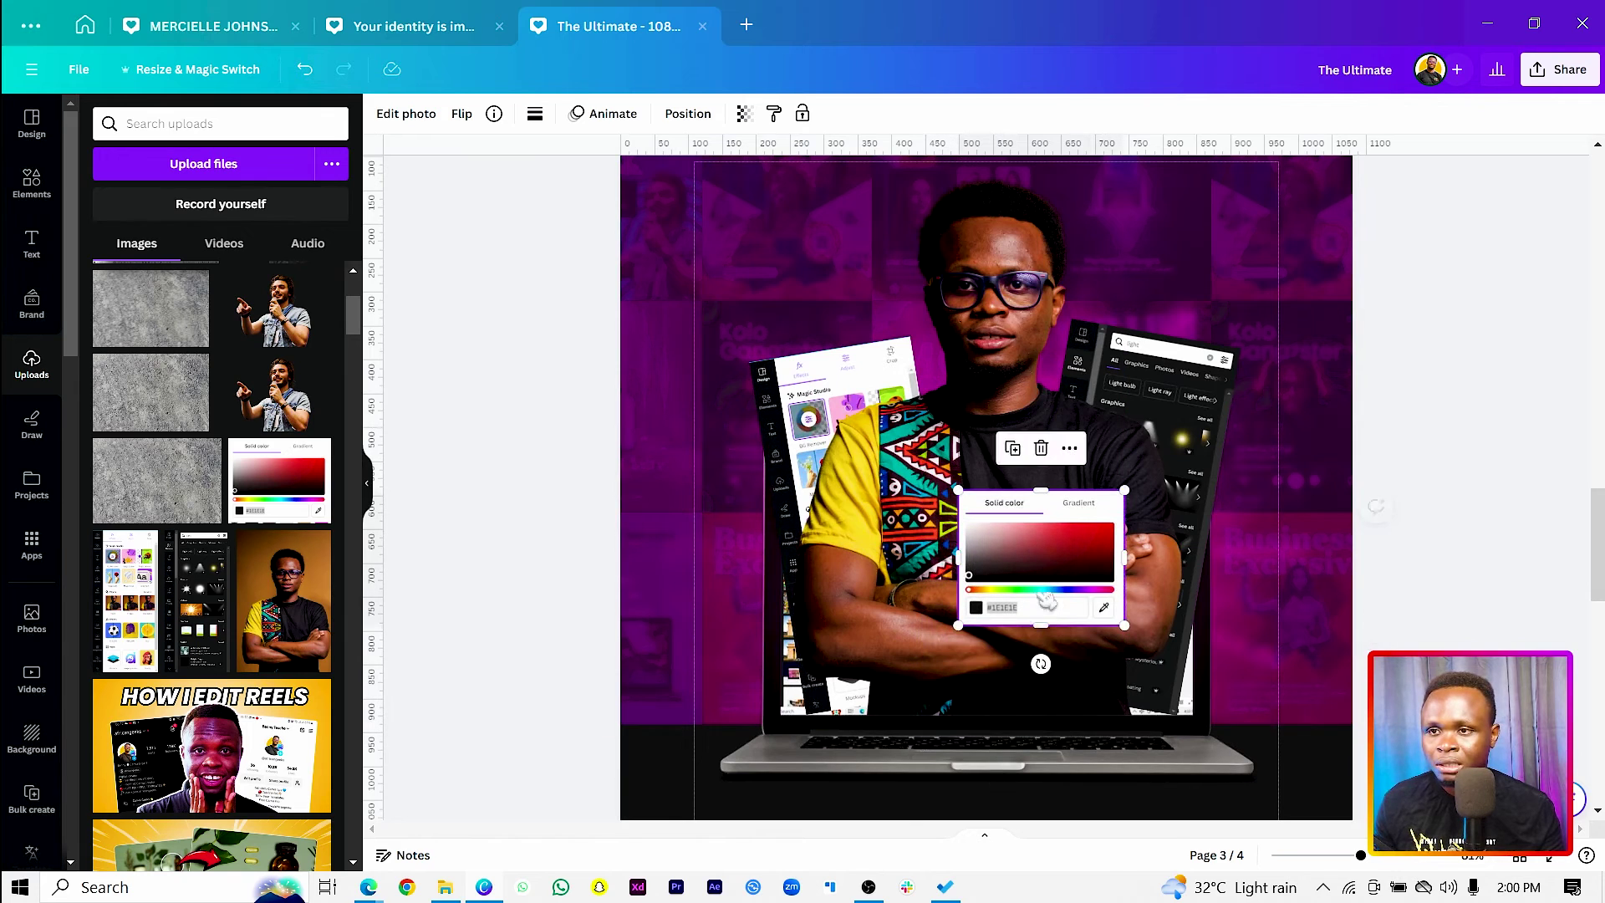
drag(1041, 666, 1022, 662)
drag(1049, 592, 1057, 578)
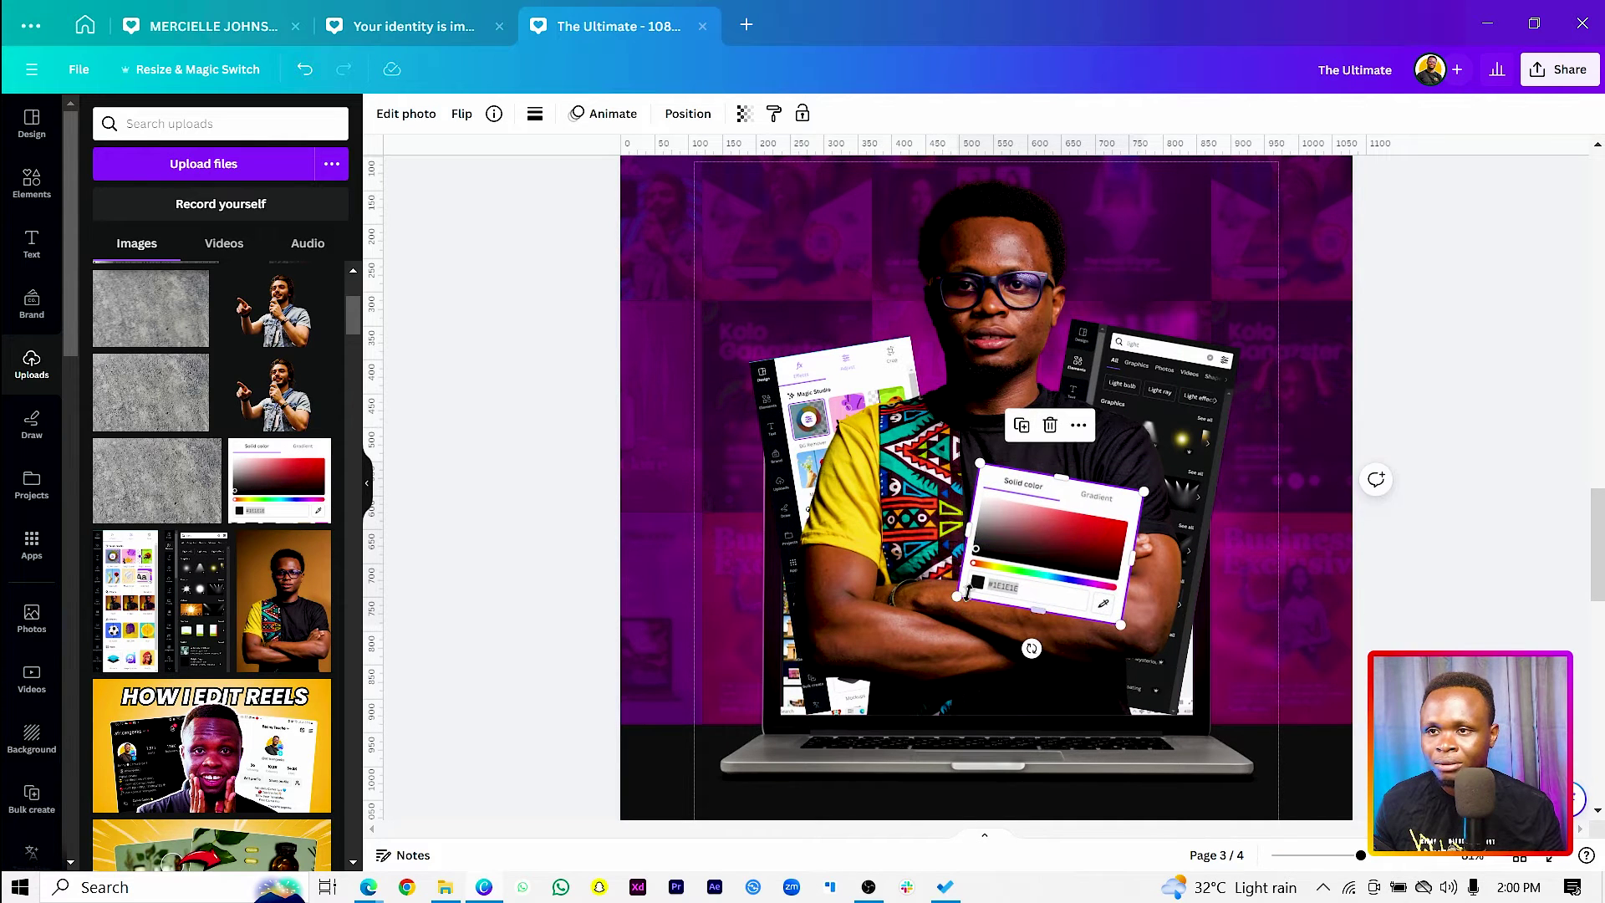
drag(955, 591, 986, 585)
scroll(985, 585, down, 3)
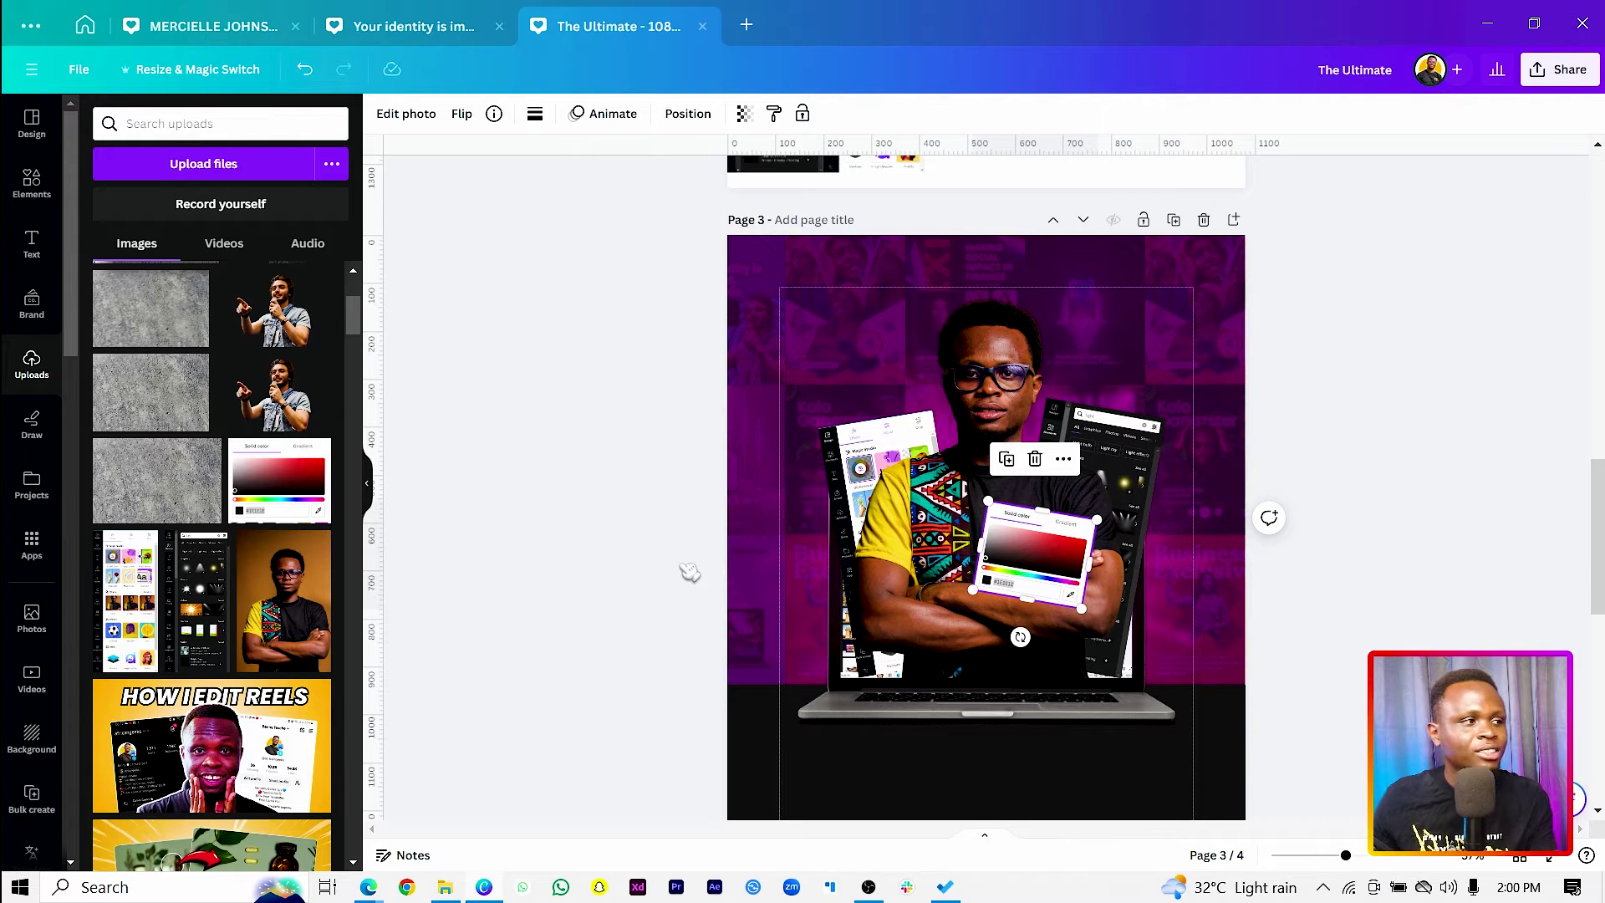
Step: Set the page background color to #6D0059 and readjust the faded flyer grid's position behind the portrait
click(806, 291)
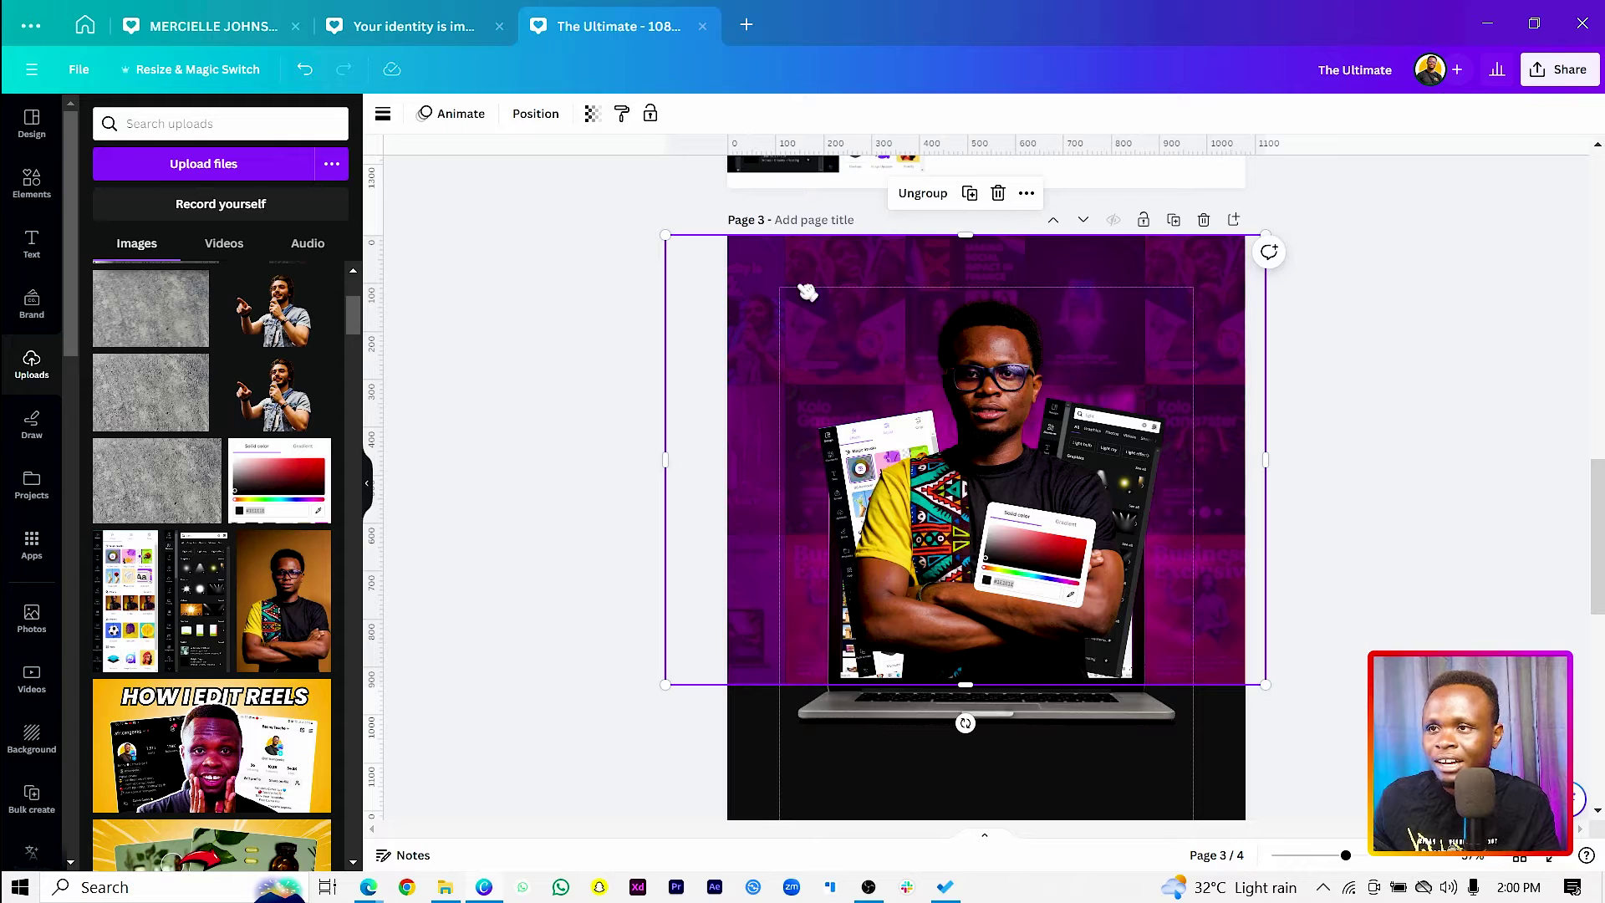
drag(807, 291, 763, 296)
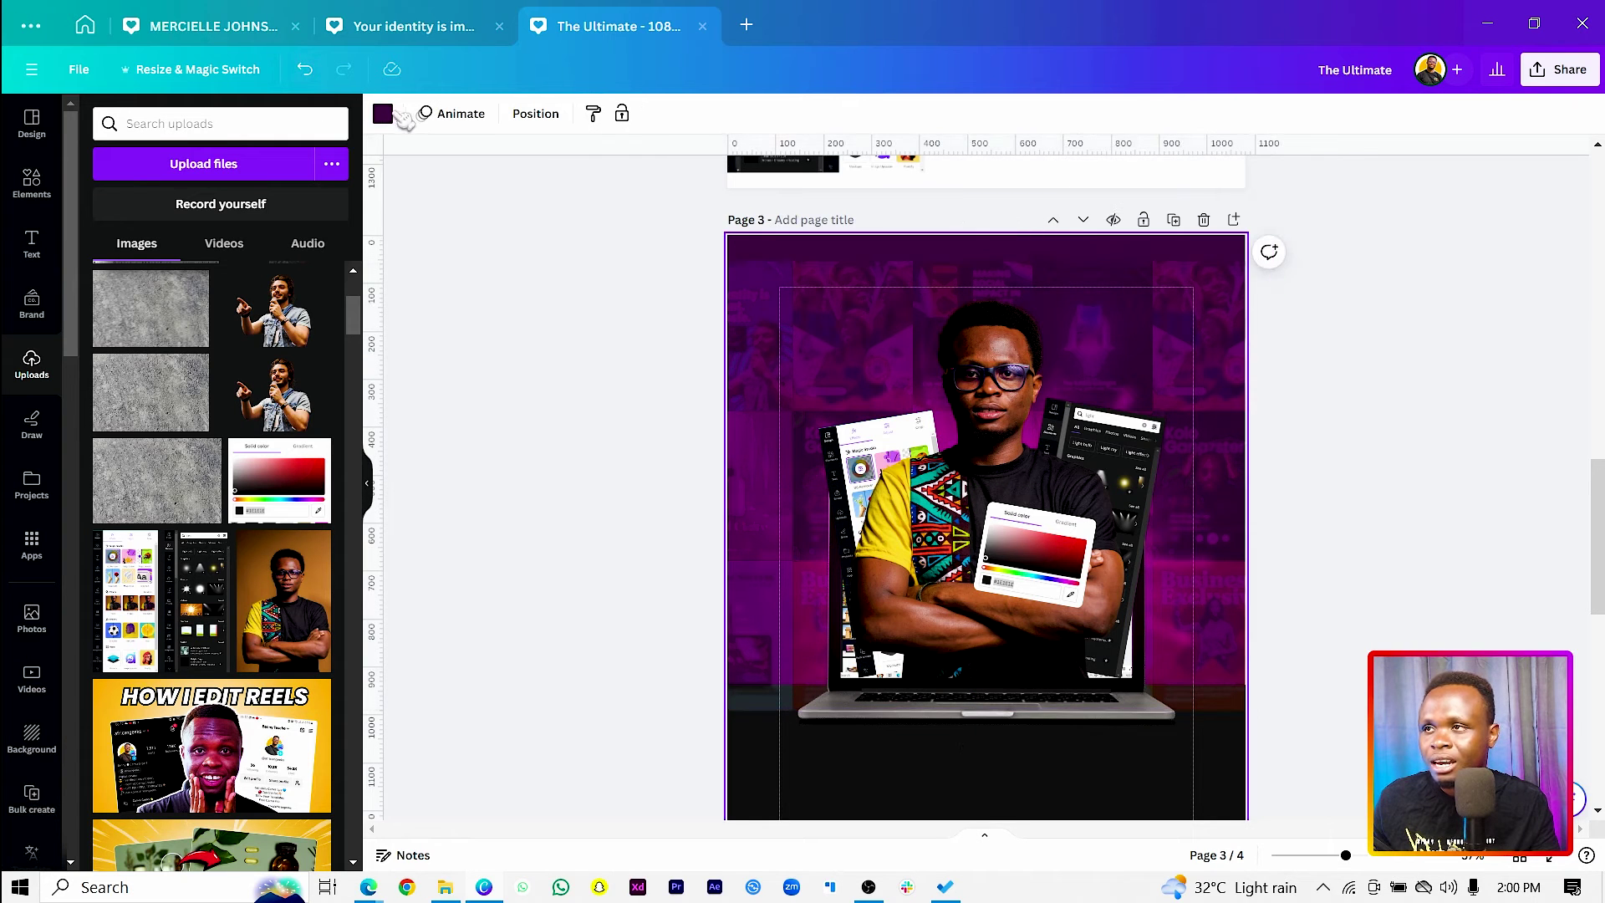
click(382, 114)
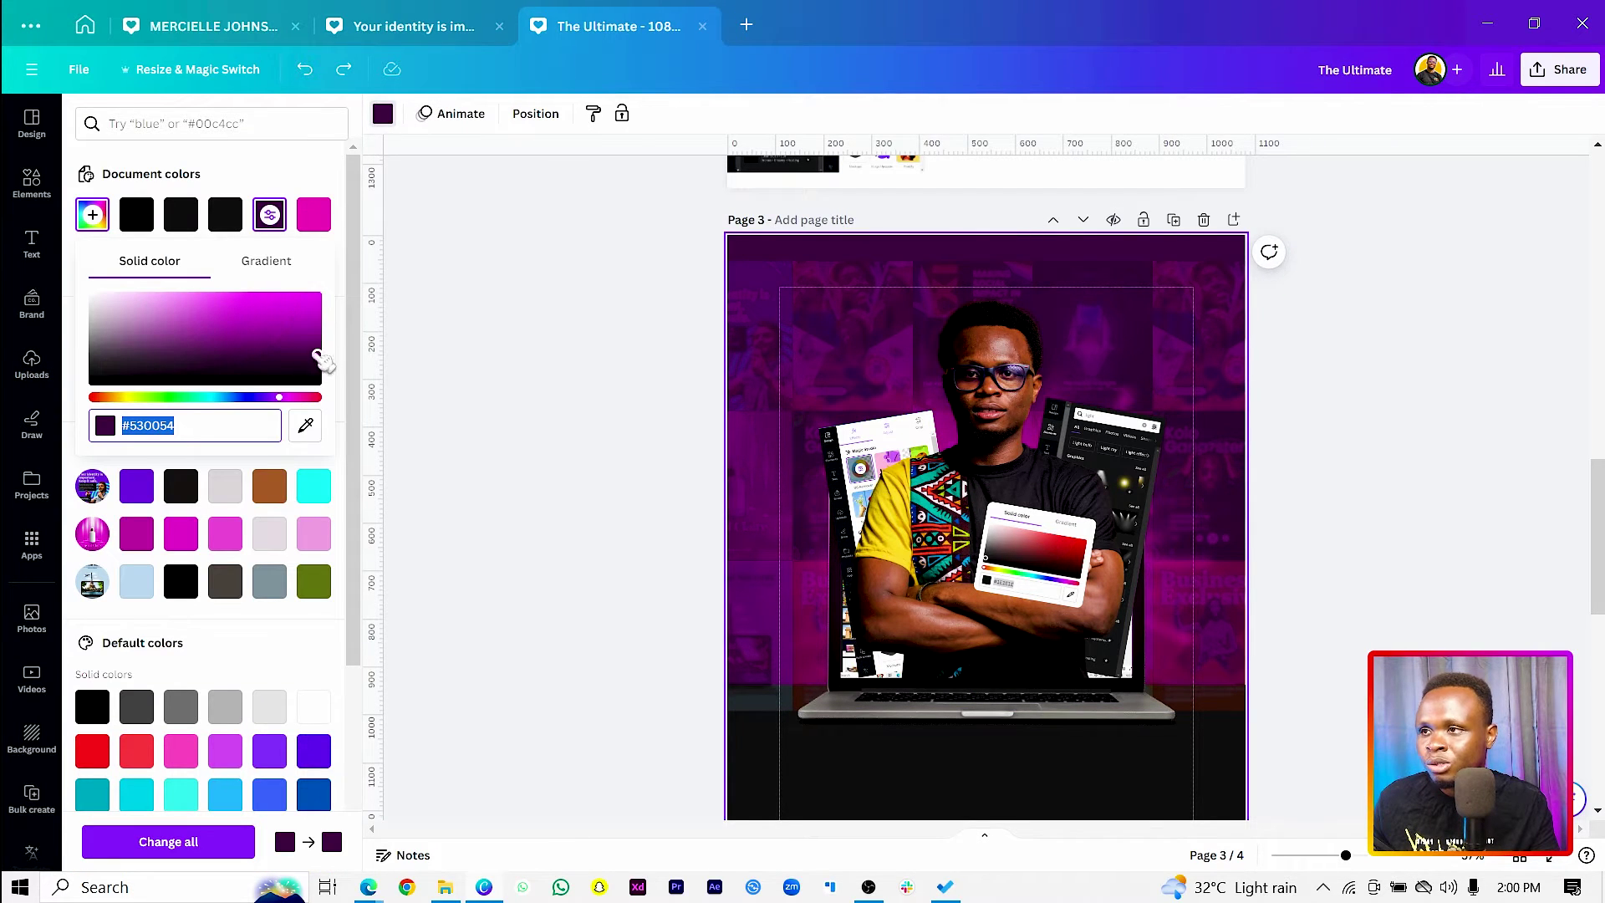
drag(323, 360, 336, 351)
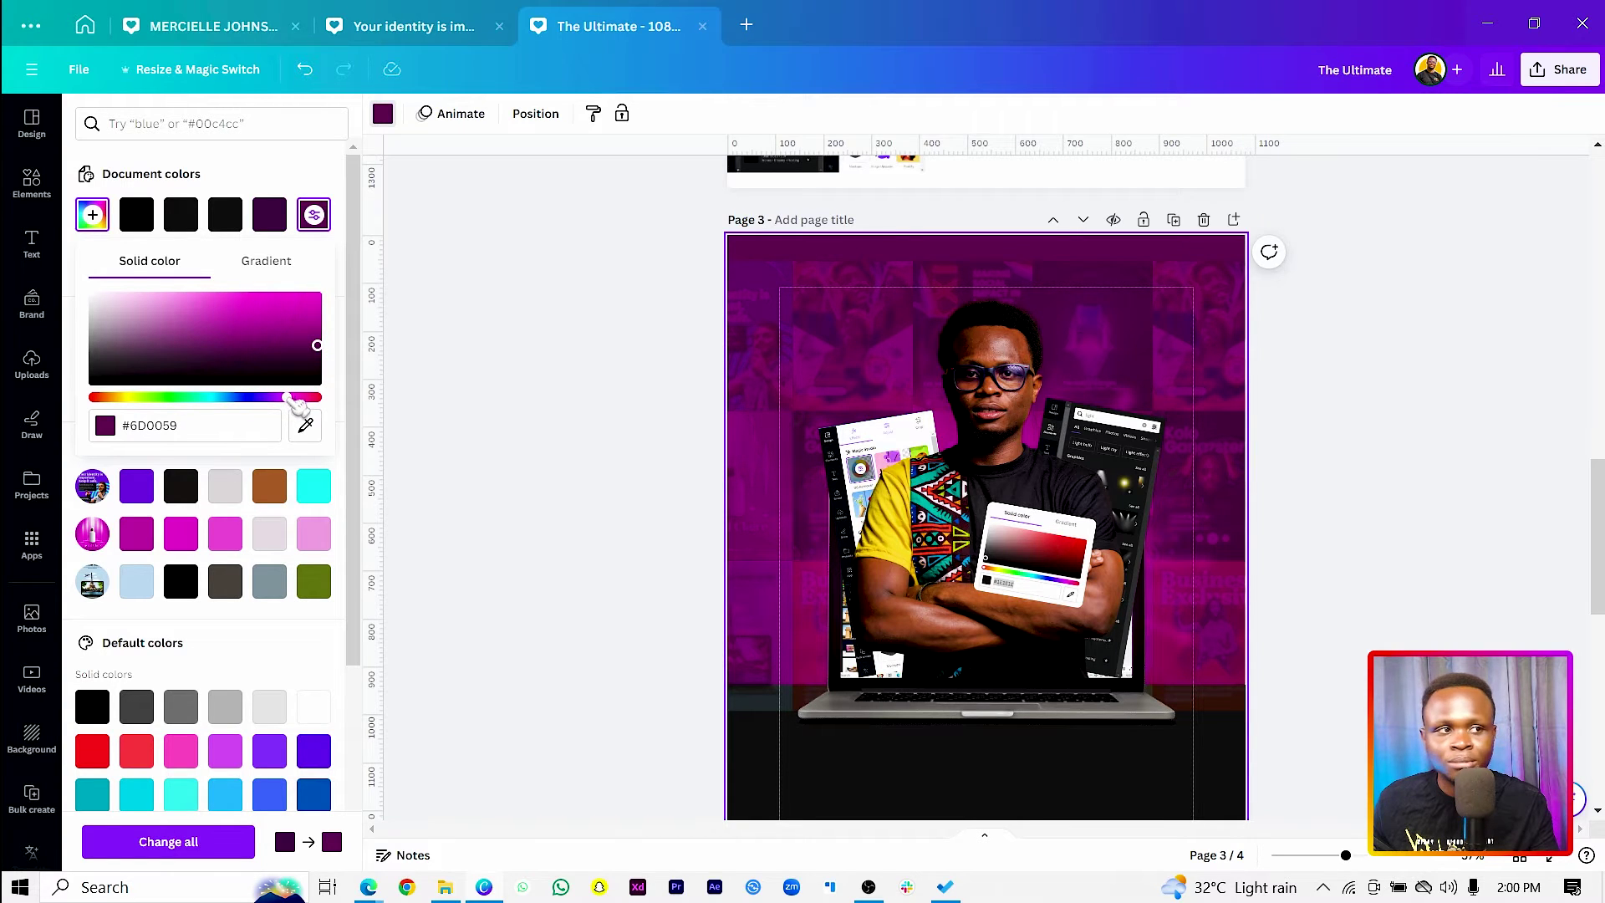
drag(785, 273, 779, 260)
click(583, 380)
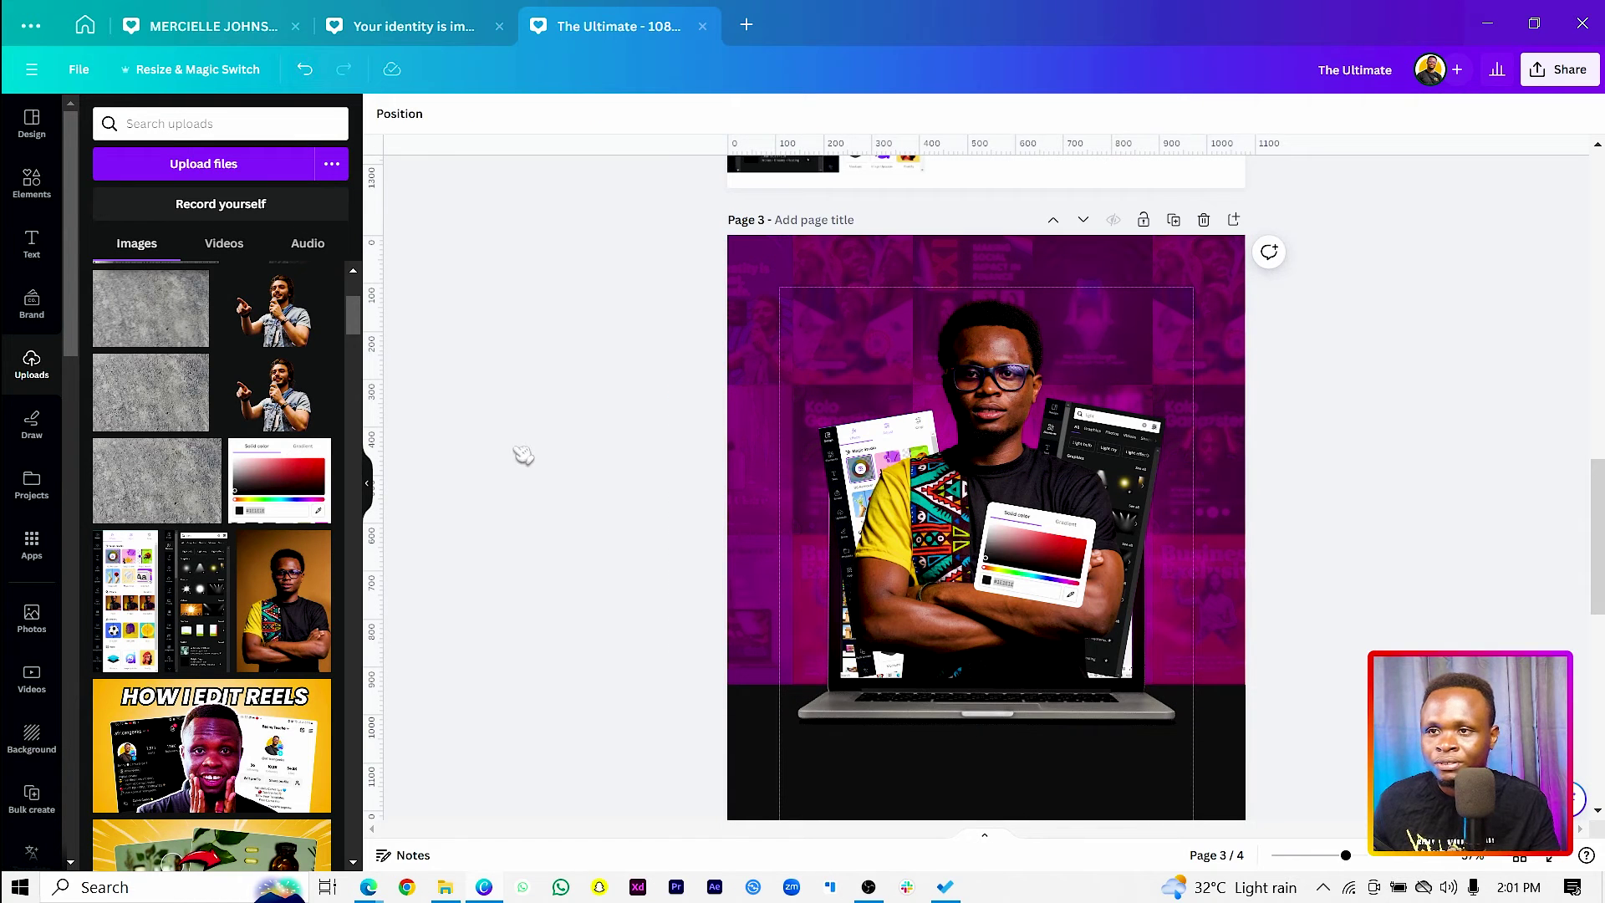
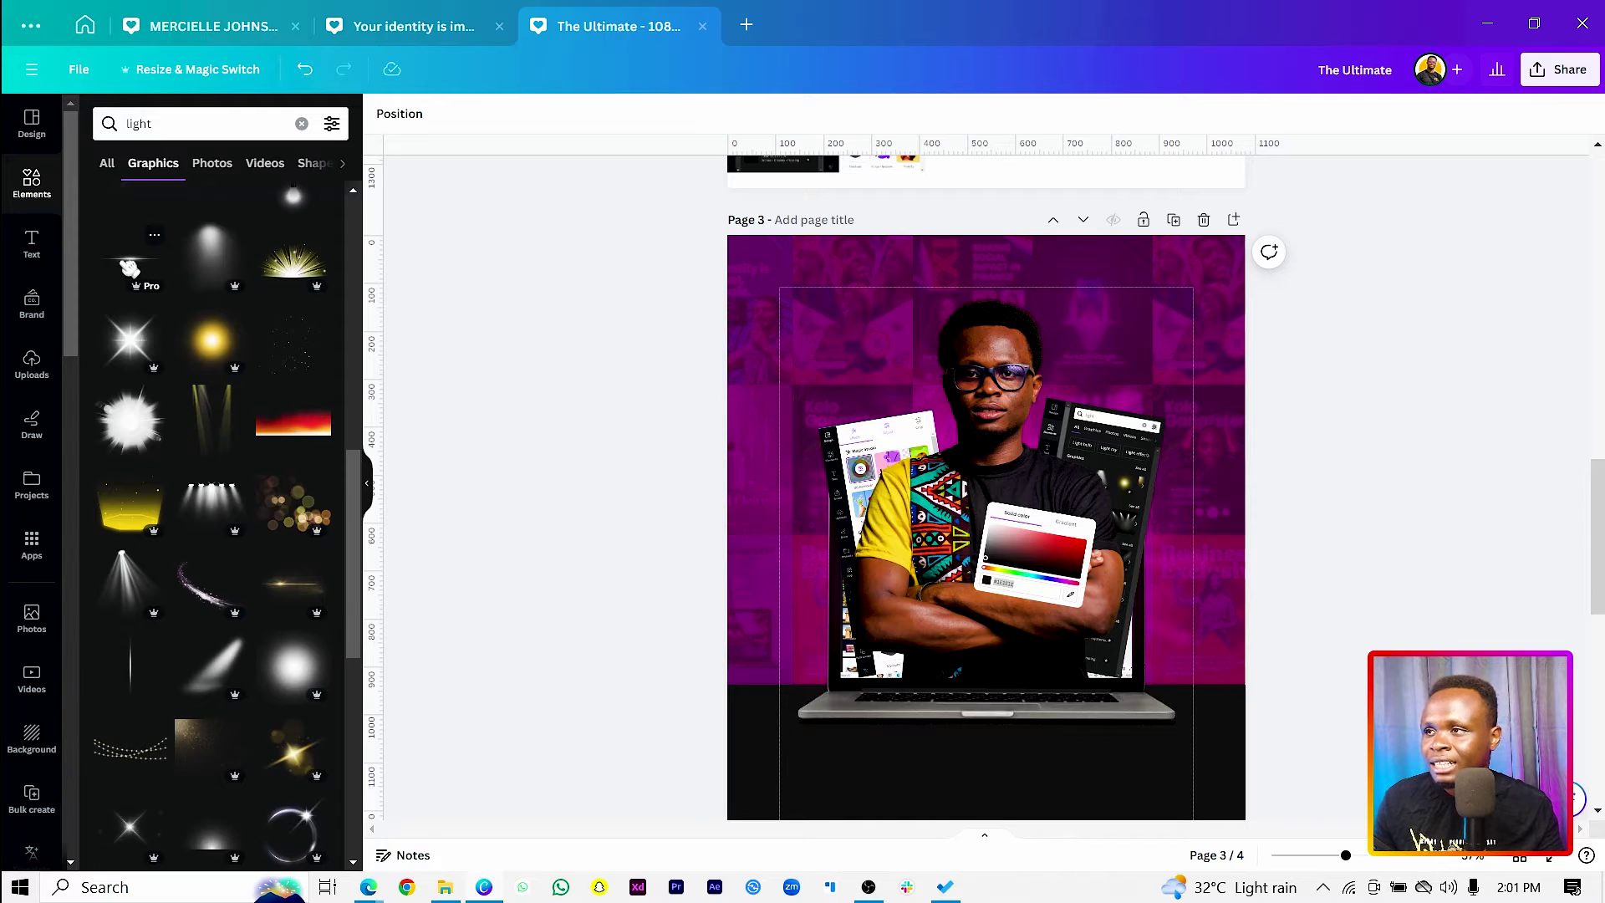
Step: Add the thin horizontal light flare graphic, enlarge it past the page width, and place it along the laptop's hinge
click(130, 268)
drag(944, 558, 591, 616)
drag(910, 672, 1015, 690)
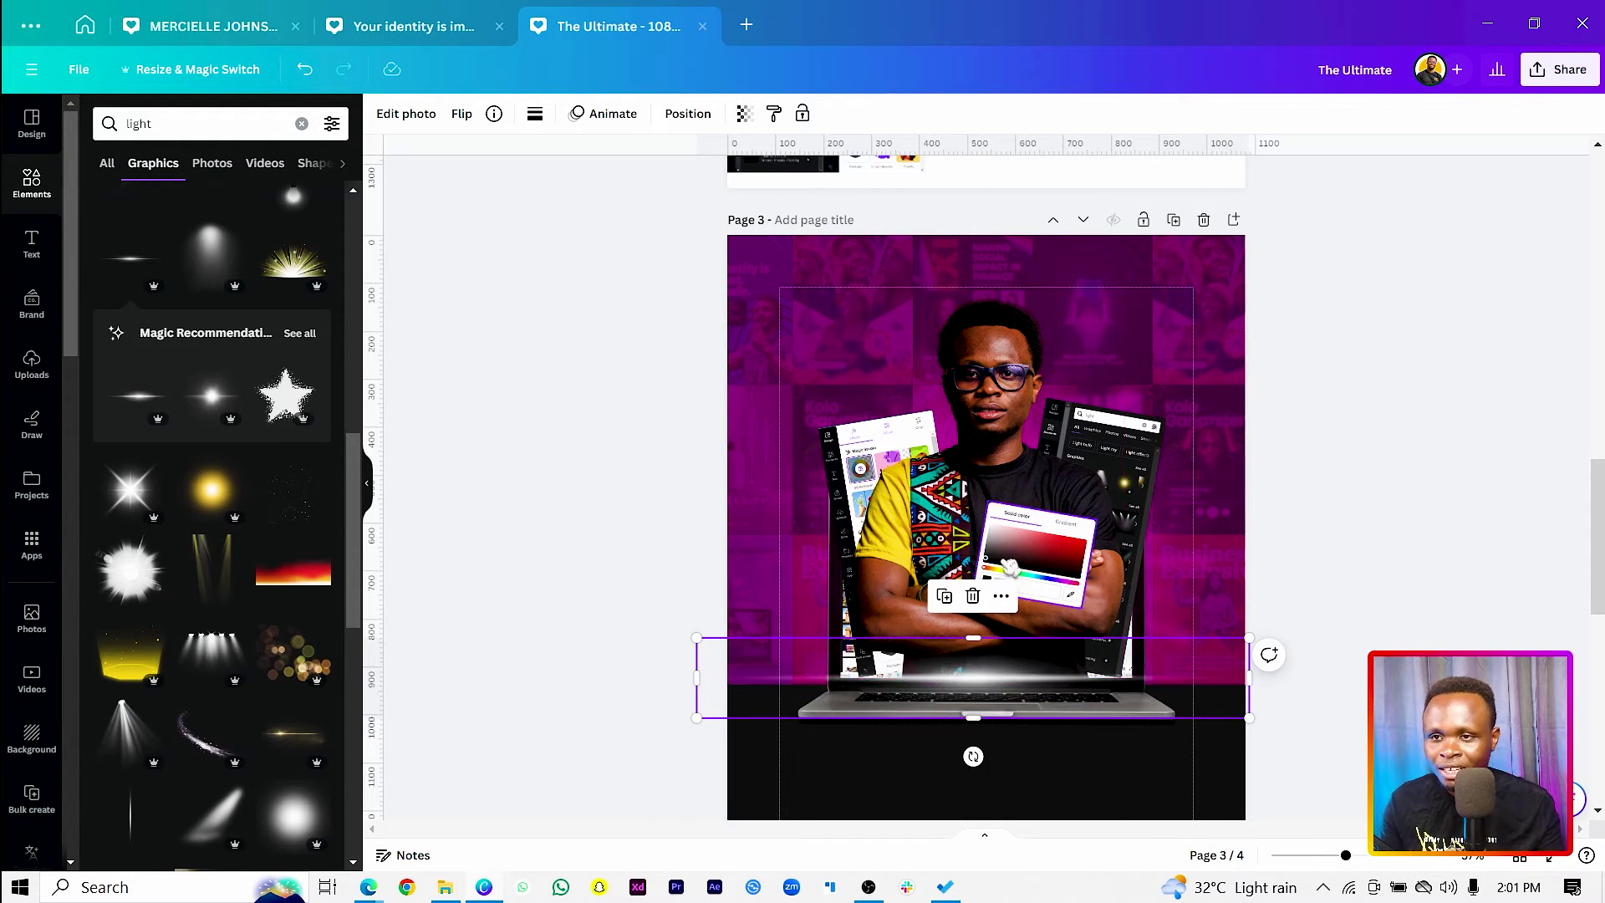
Step: Apply a custom duotone to the light flare with #D800A9 for highlights and shadows, and center it horizontally on the page
click(409, 117)
click(204, 639)
click(117, 301)
click(320, 389)
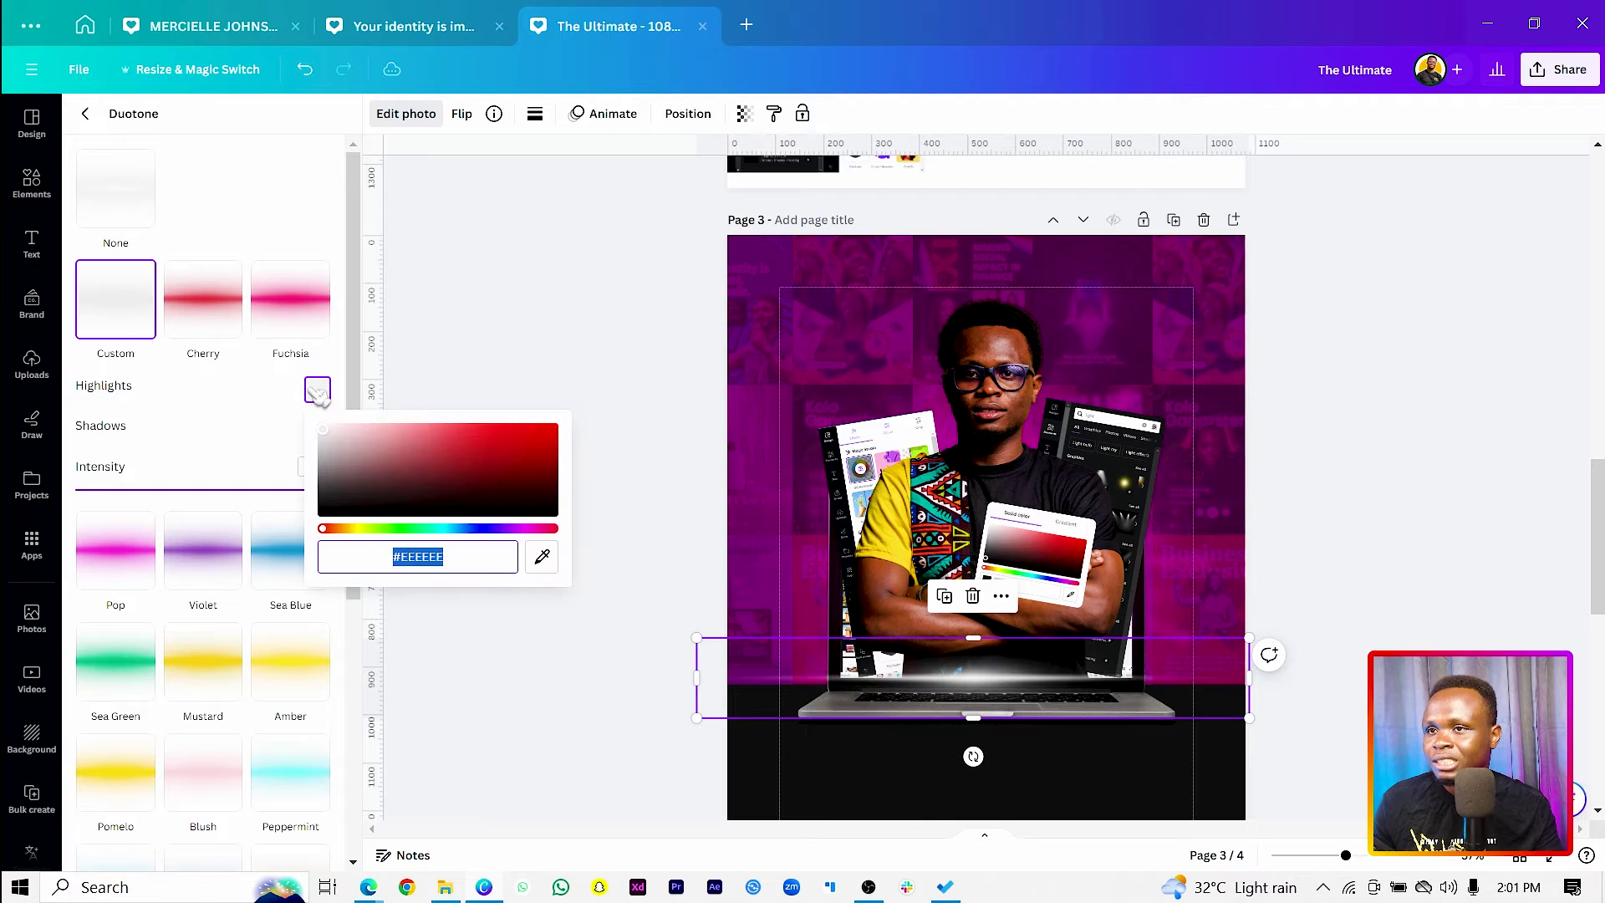
text(#D800A9)
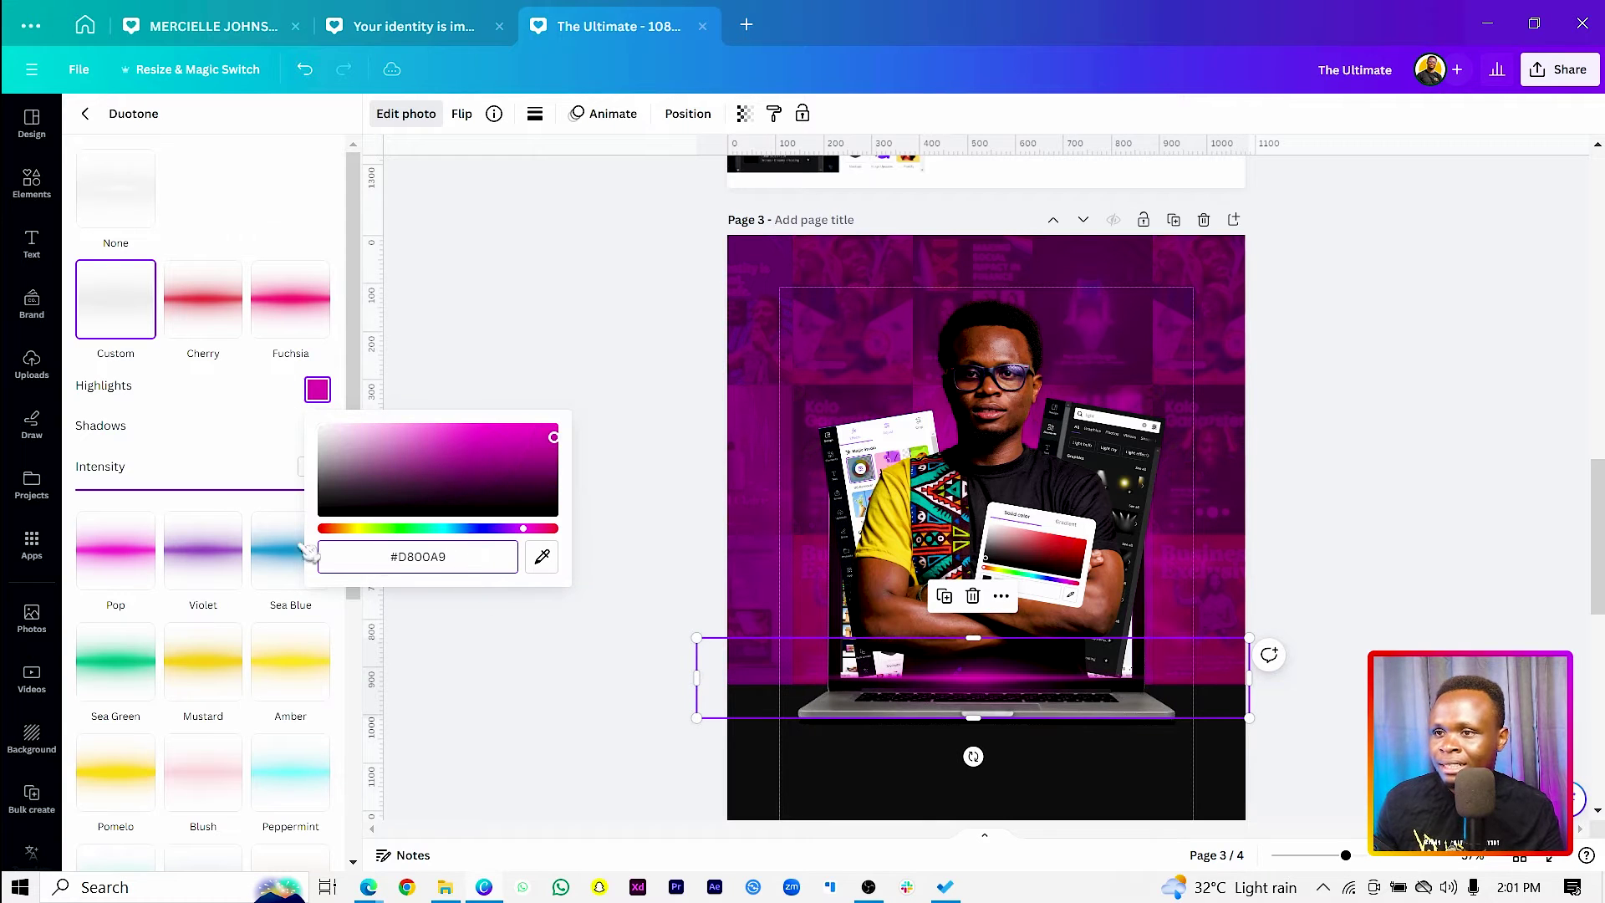
click(317, 429)
text(#D800A9)
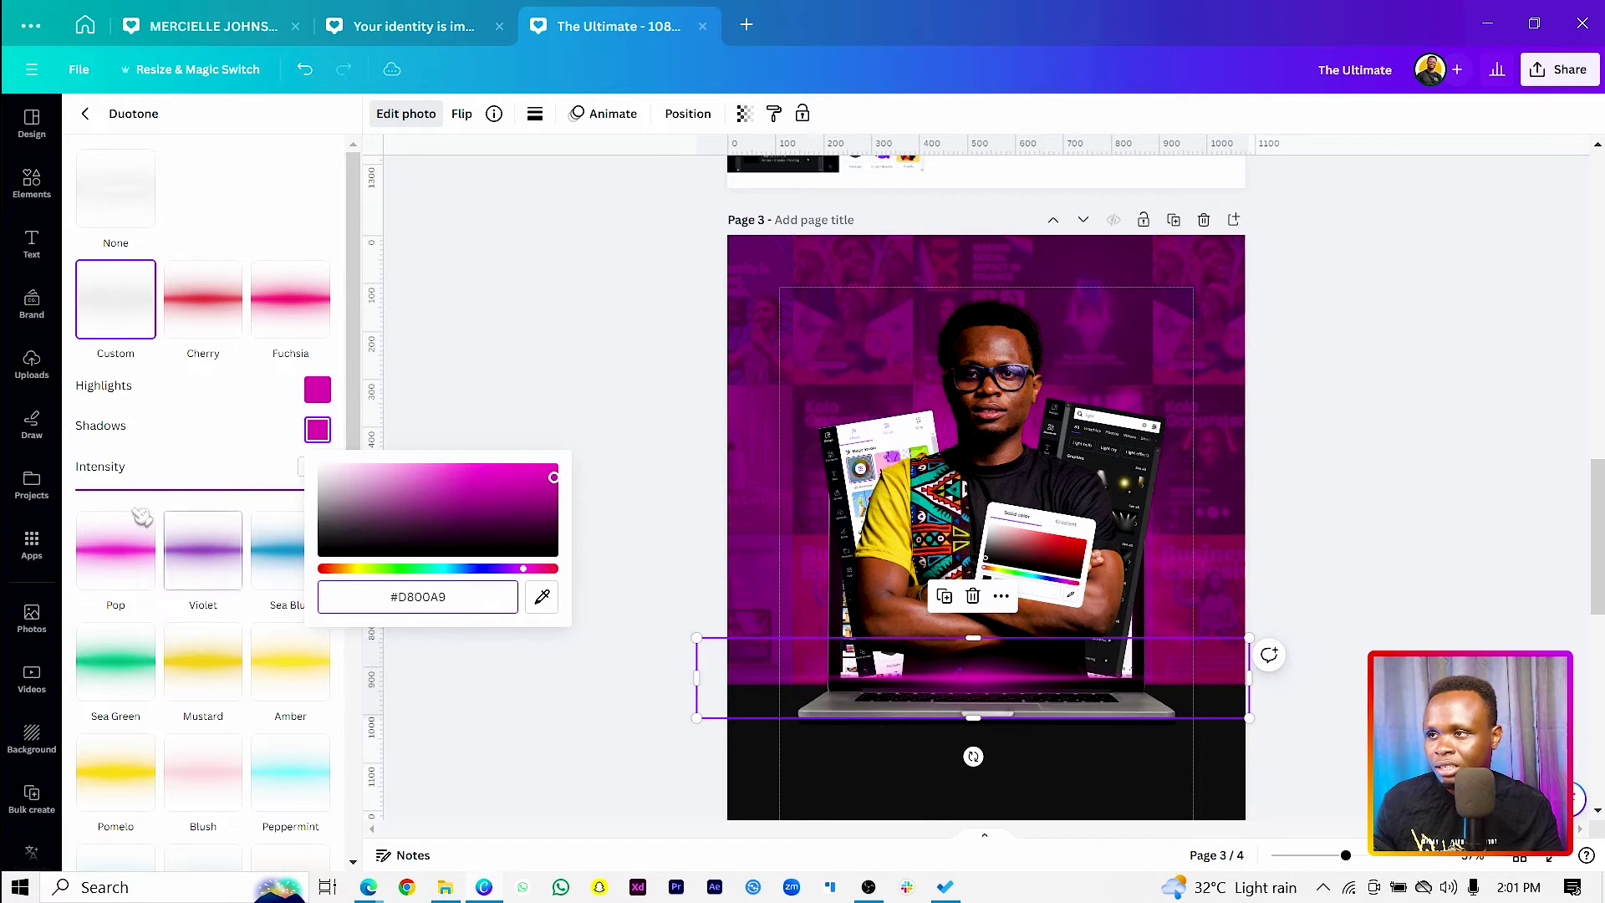
click(192, 456)
click(501, 618)
drag(956, 711, 969, 706)
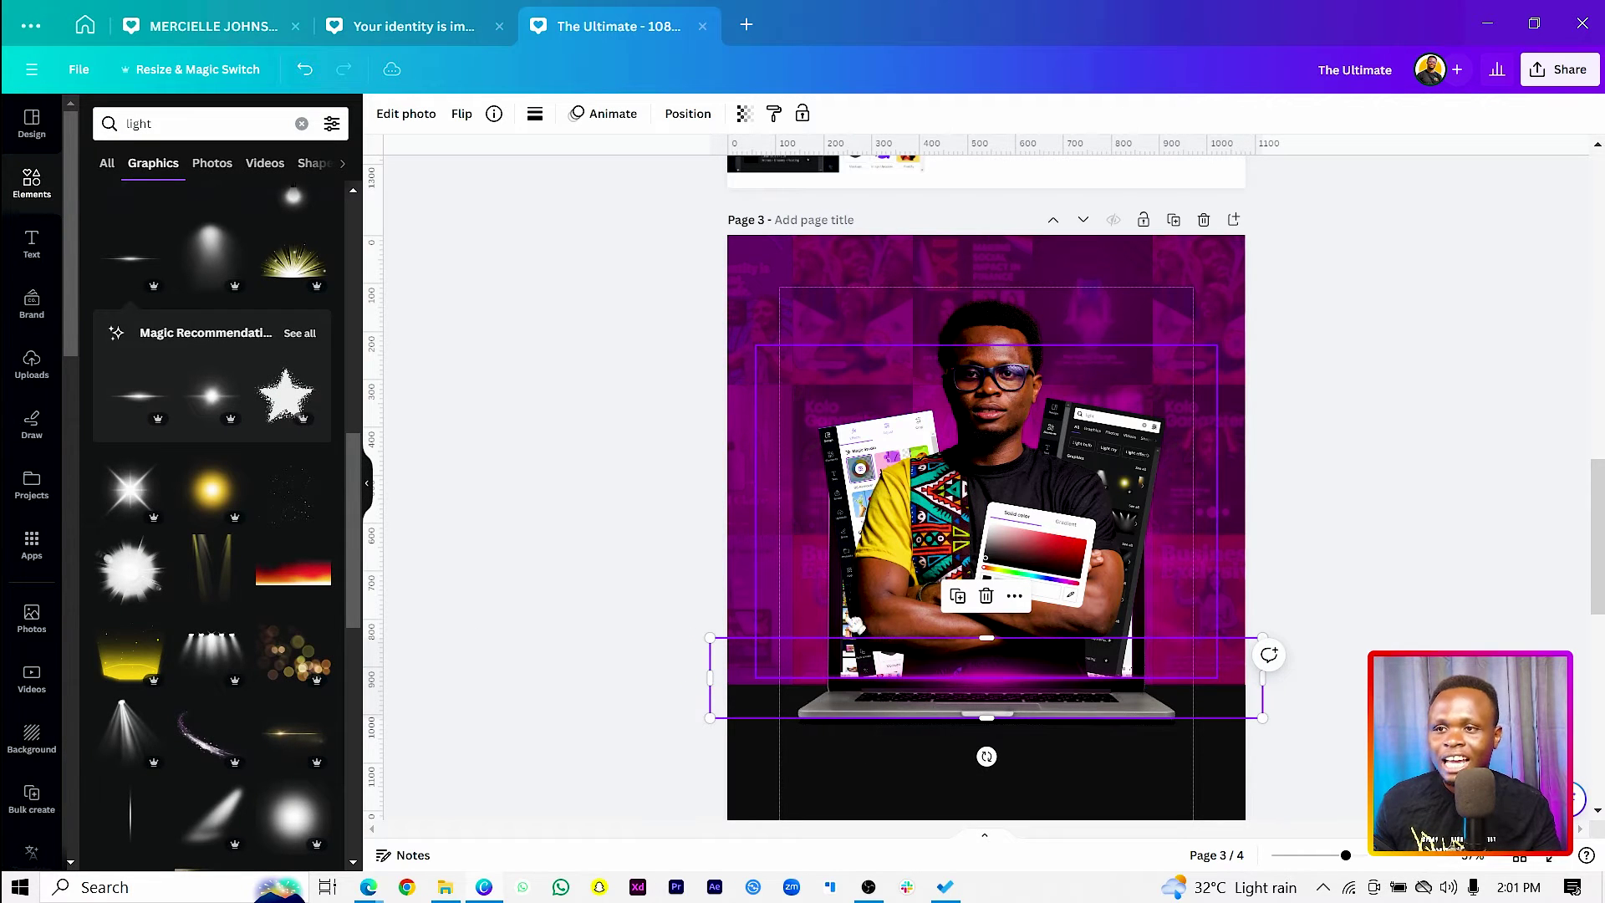
click(583, 573)
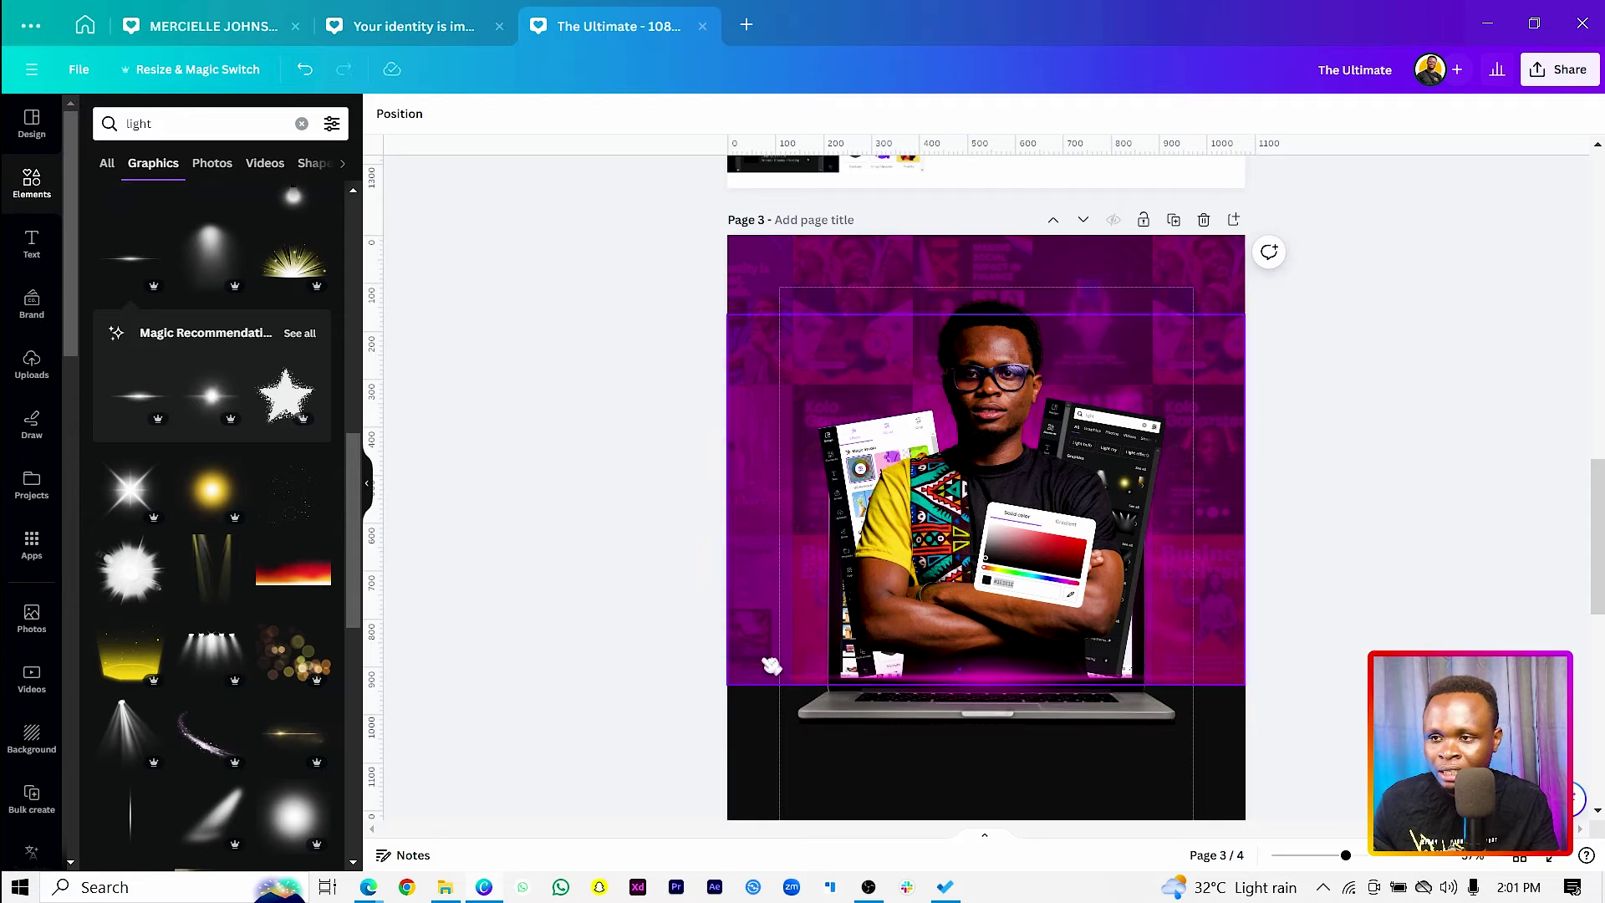
Step: Delete the empty page 4
scroll(609, 666, down, 3)
click(740, 580)
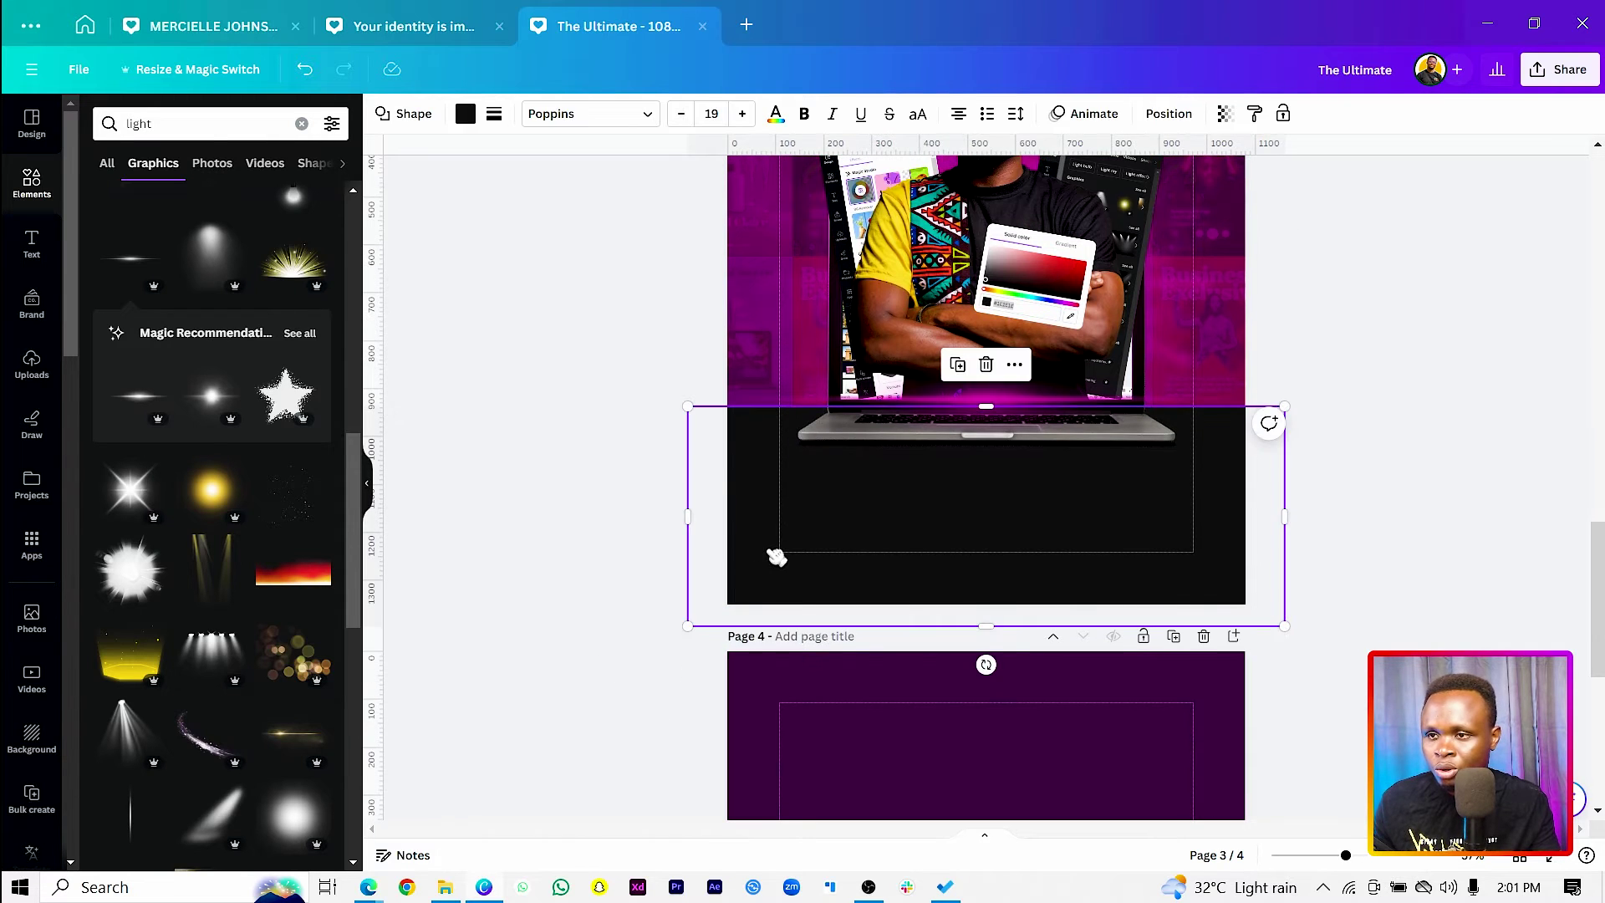
click(1204, 638)
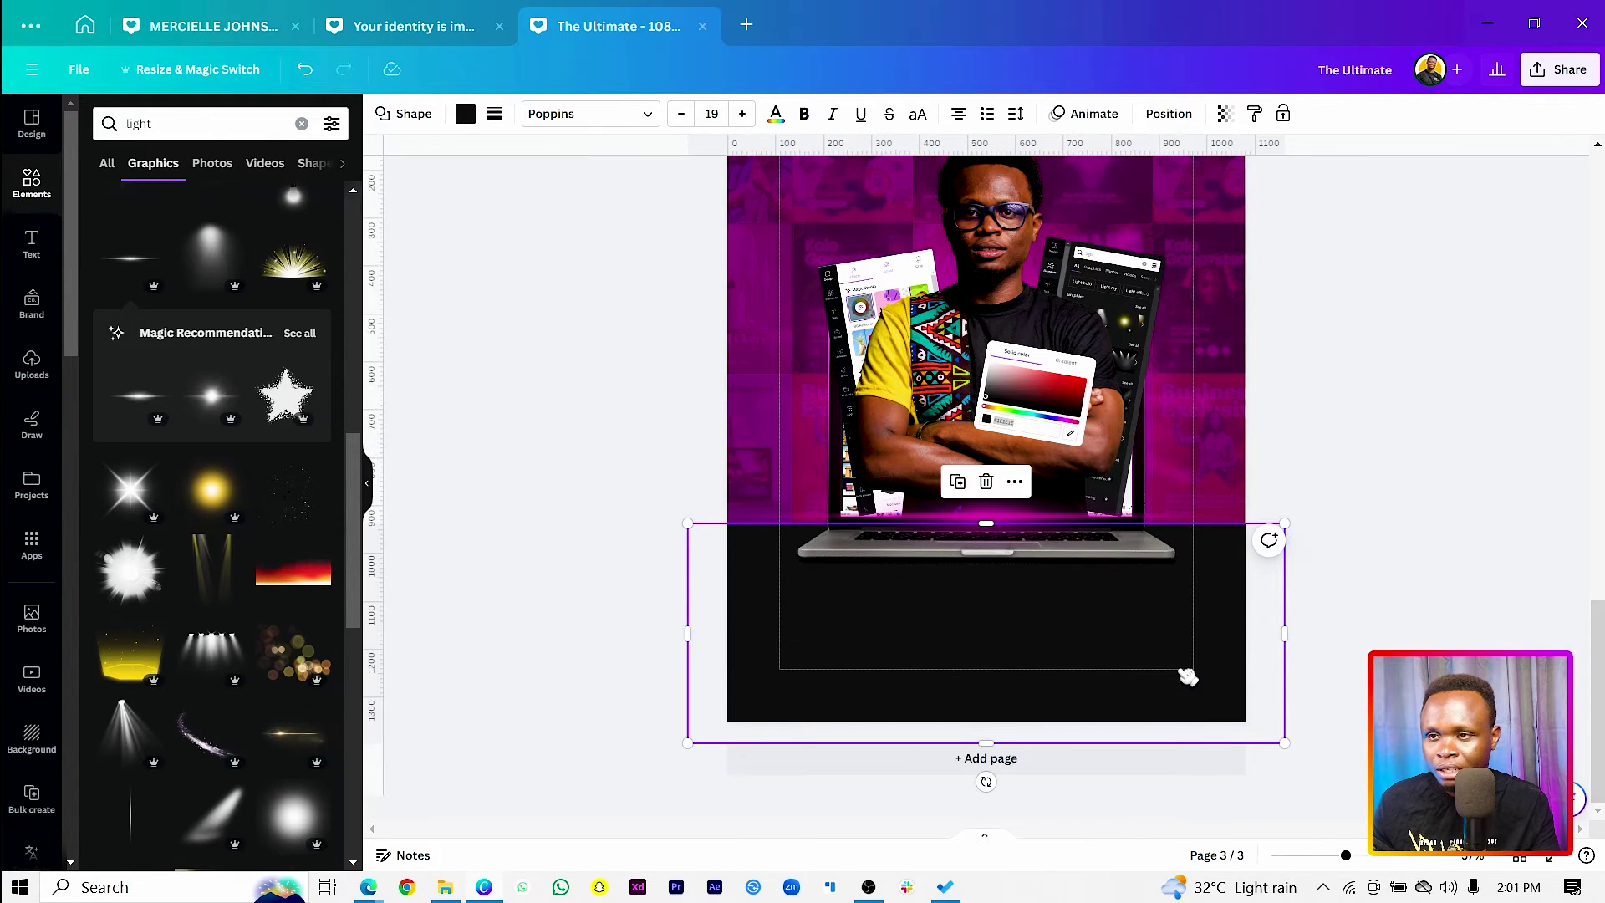
Step: Add a rectangle and resize it into a full-width band covering the laptop's base below the screen
click(666, 602)
key(r)
drag(936, 422, 763, 616)
drag(804, 704, 790, 609)
drag(880, 580, 1245, 583)
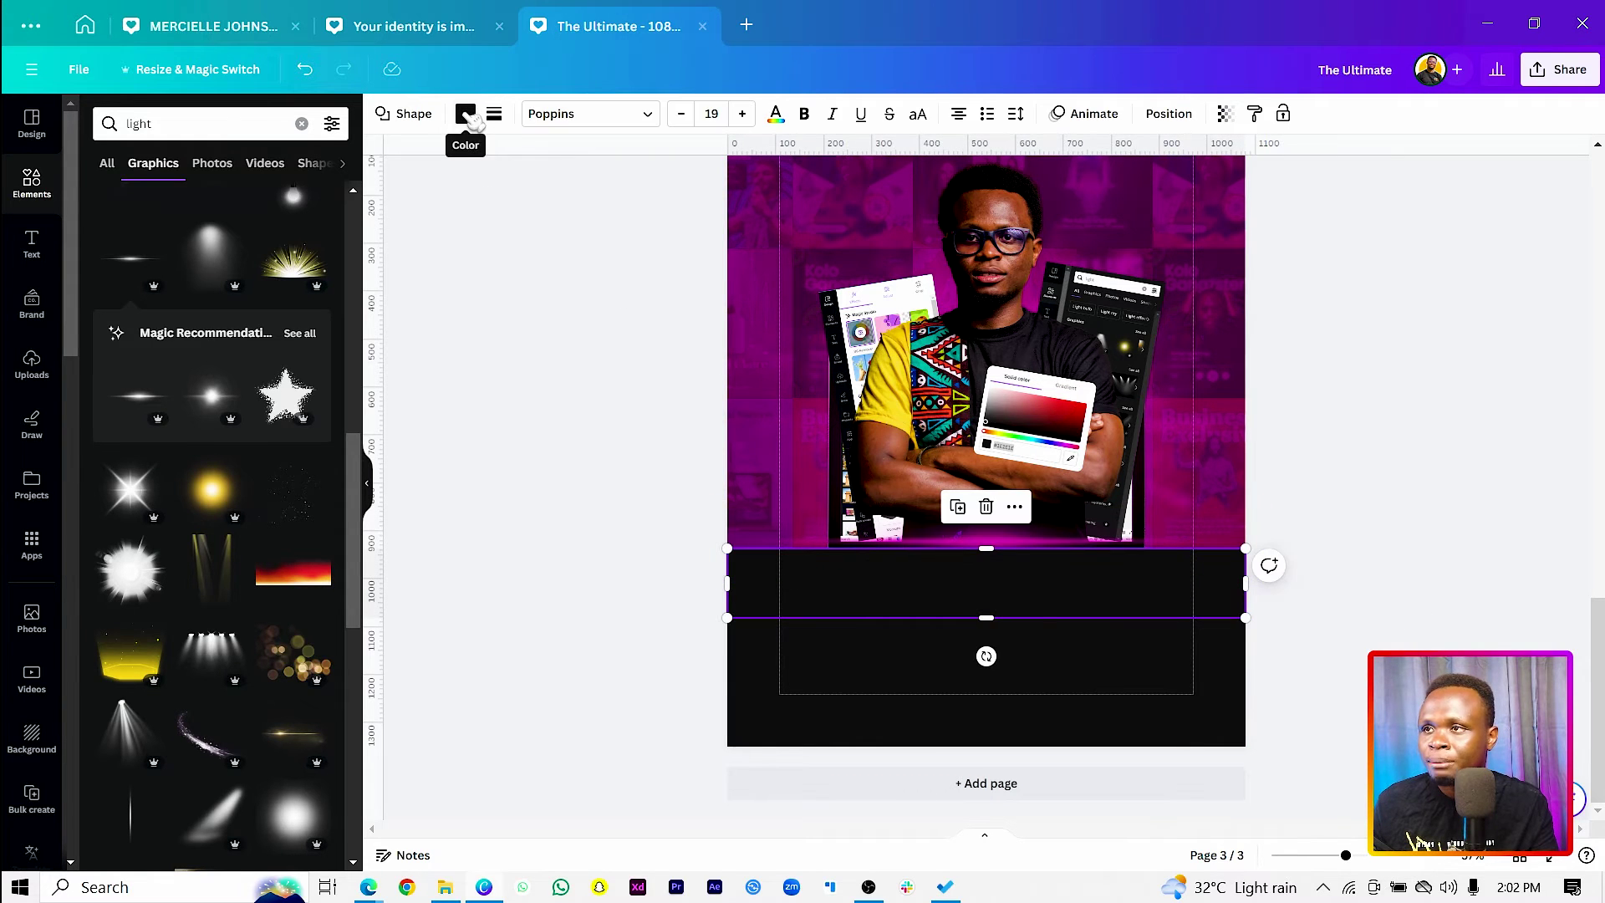
Step: Fill the band over the laptop's base with a vertical gradient from black to fully transparent
click(466, 115)
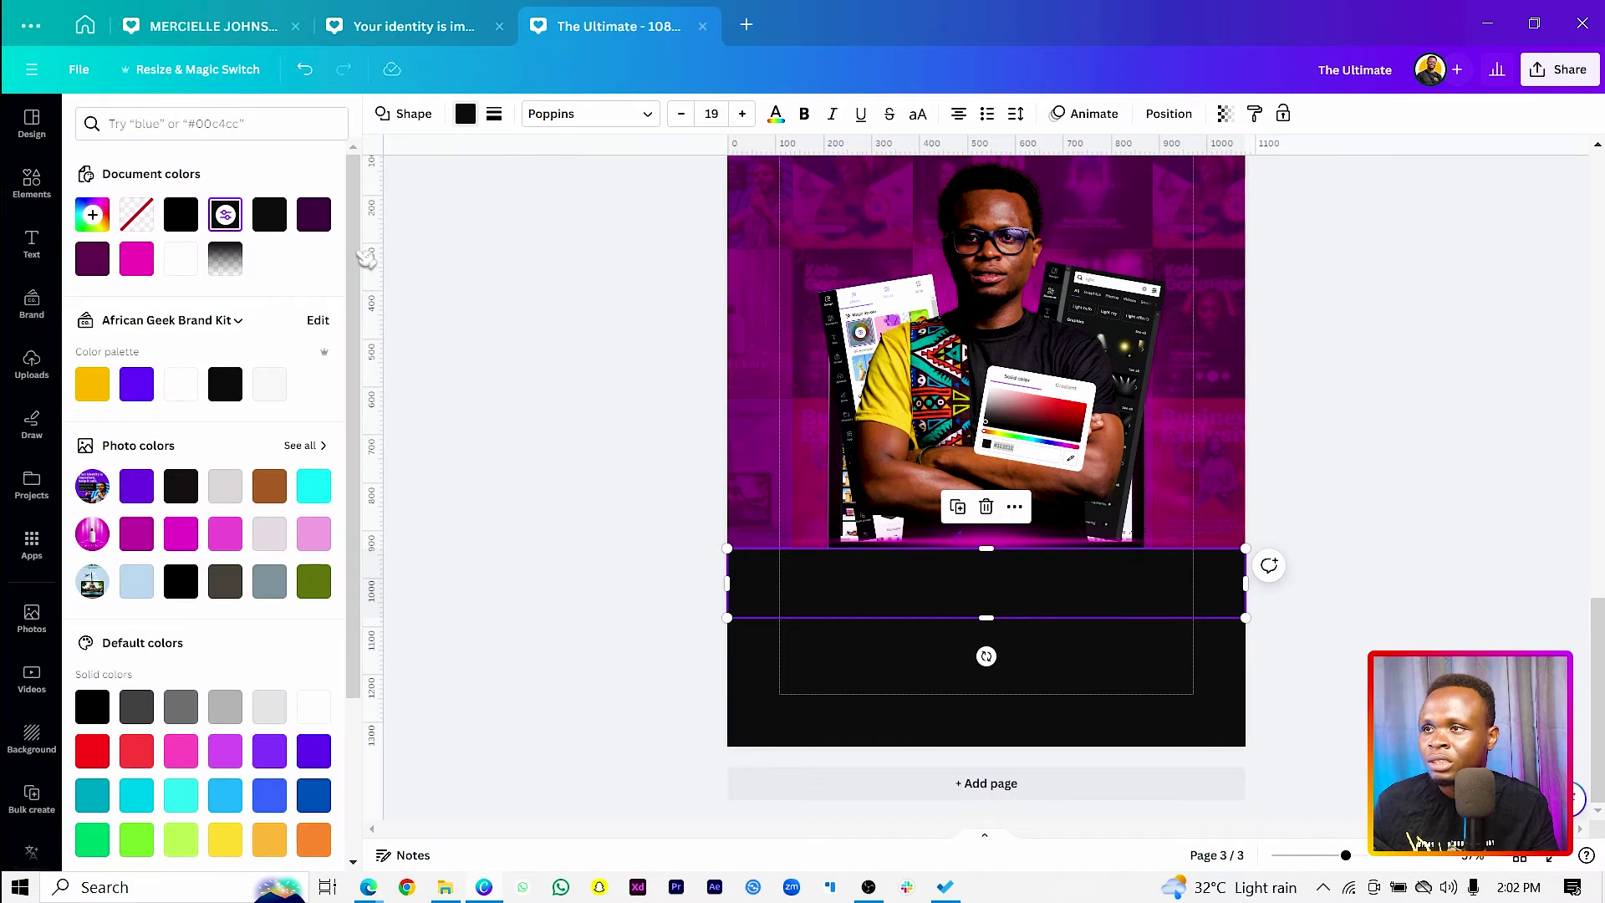
click(225, 214)
click(264, 261)
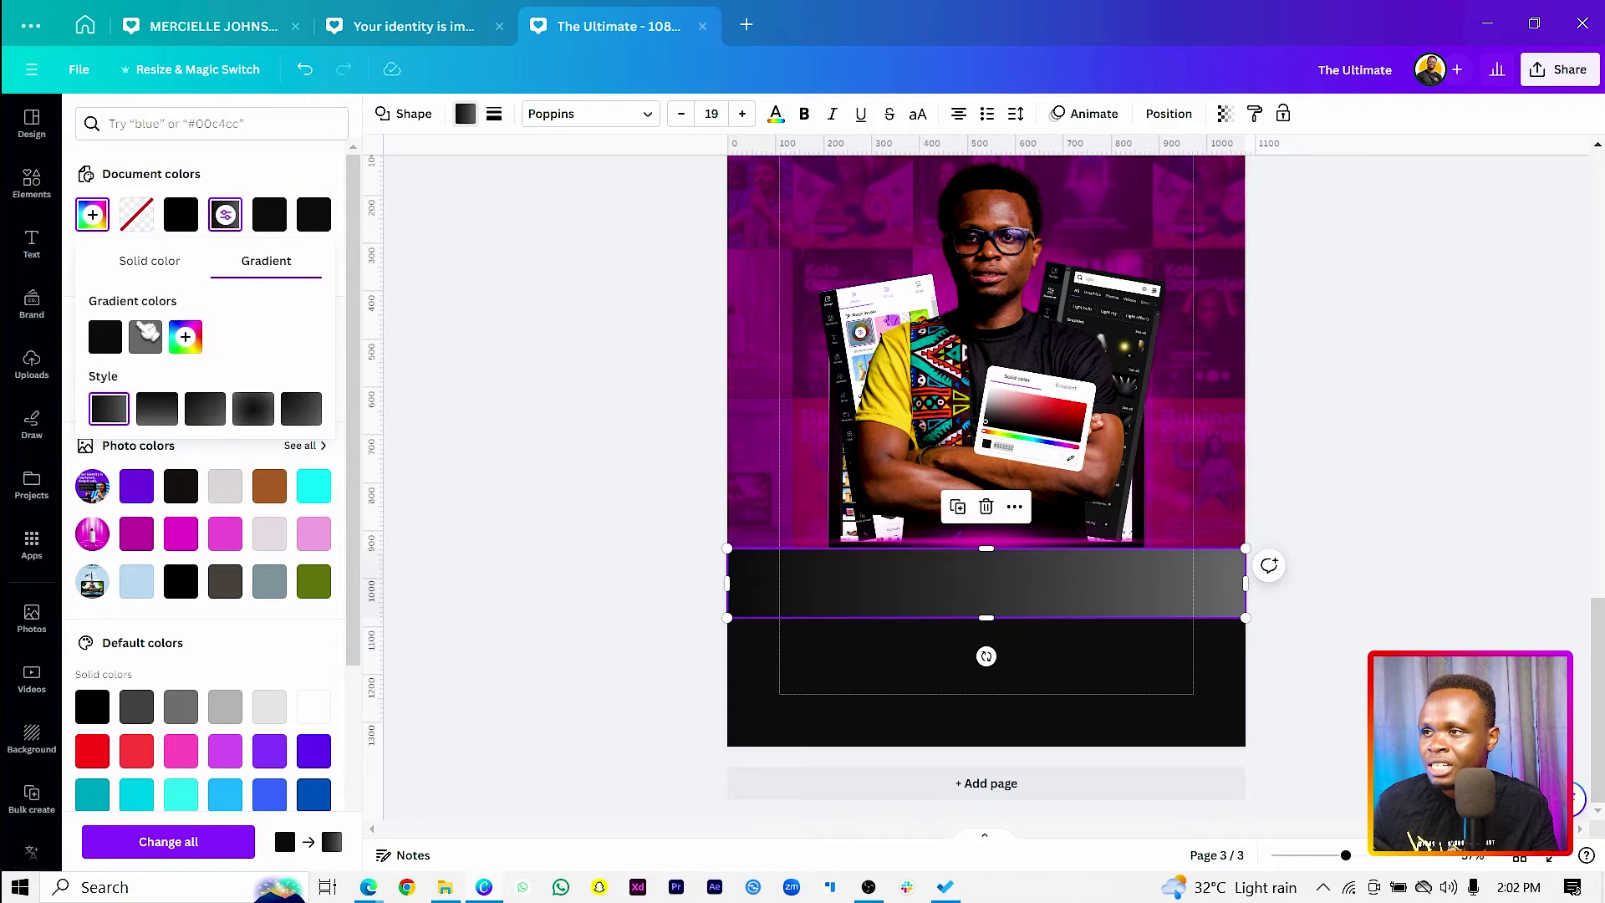
click(145, 336)
drag(293, 502, 150, 500)
click(305, 338)
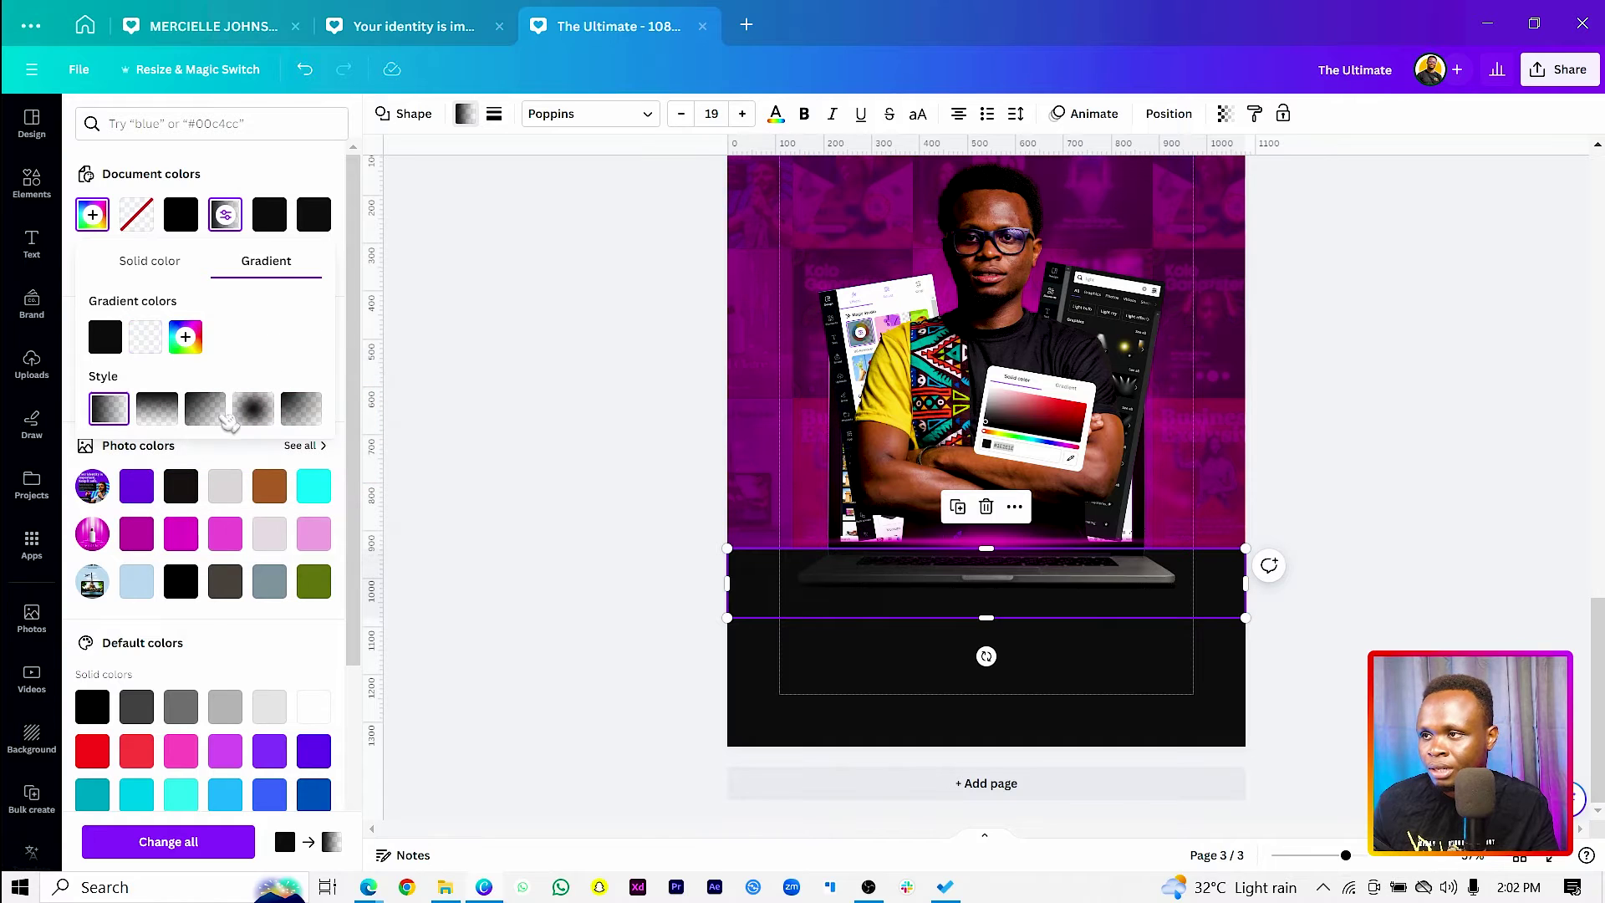
click(159, 412)
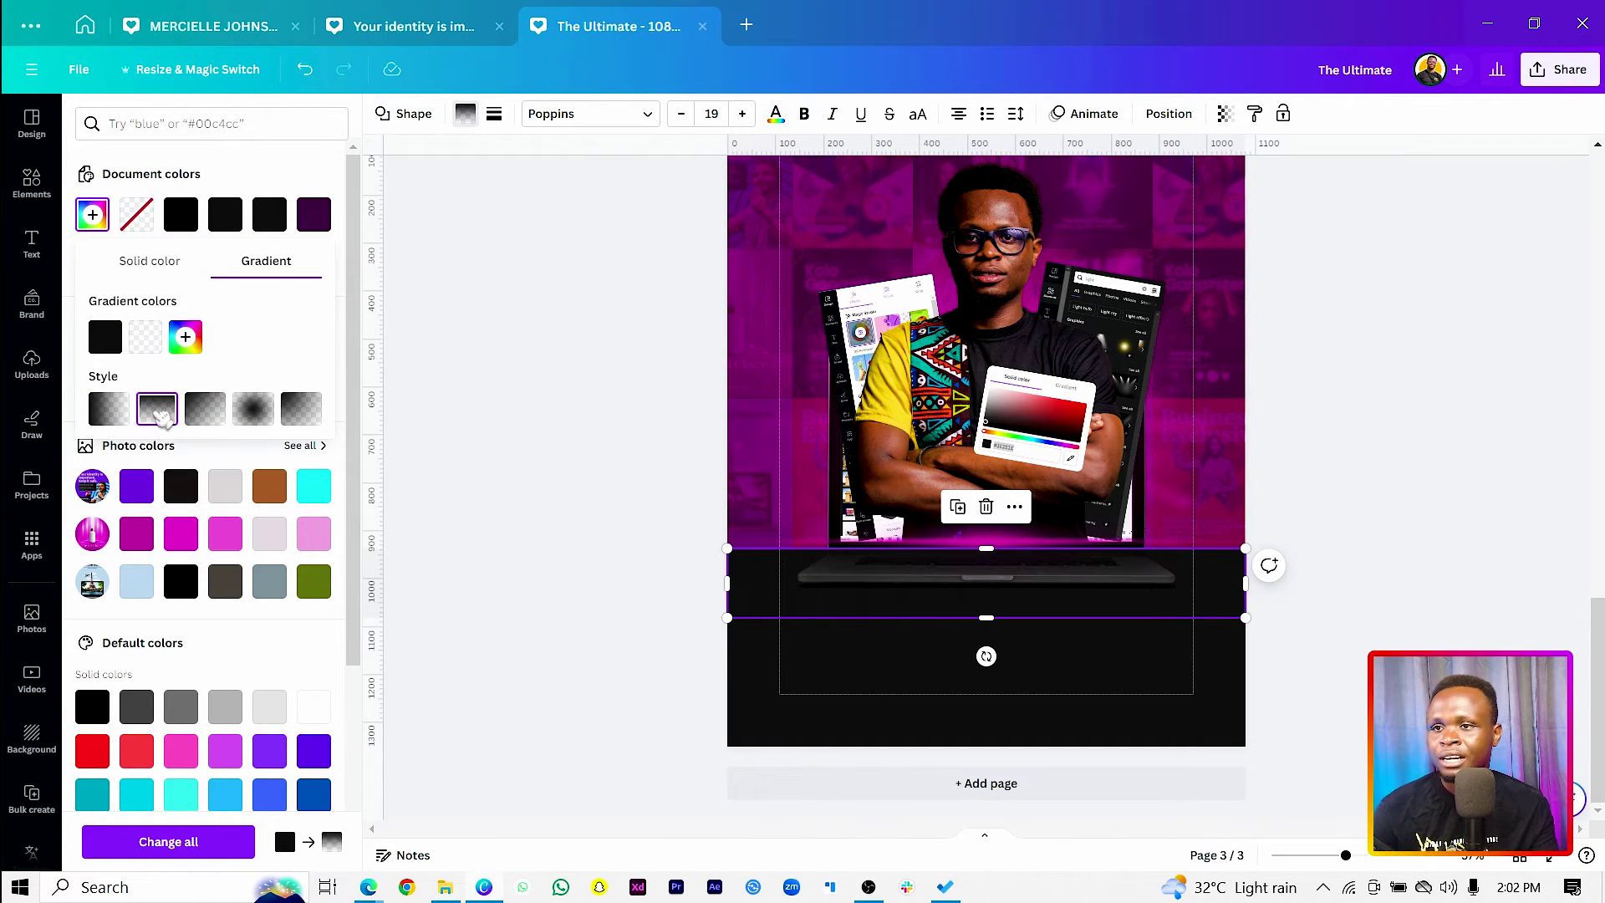
Step: Move the gradient band down the layer order so it sits directly behind the laptop
click(733, 606)
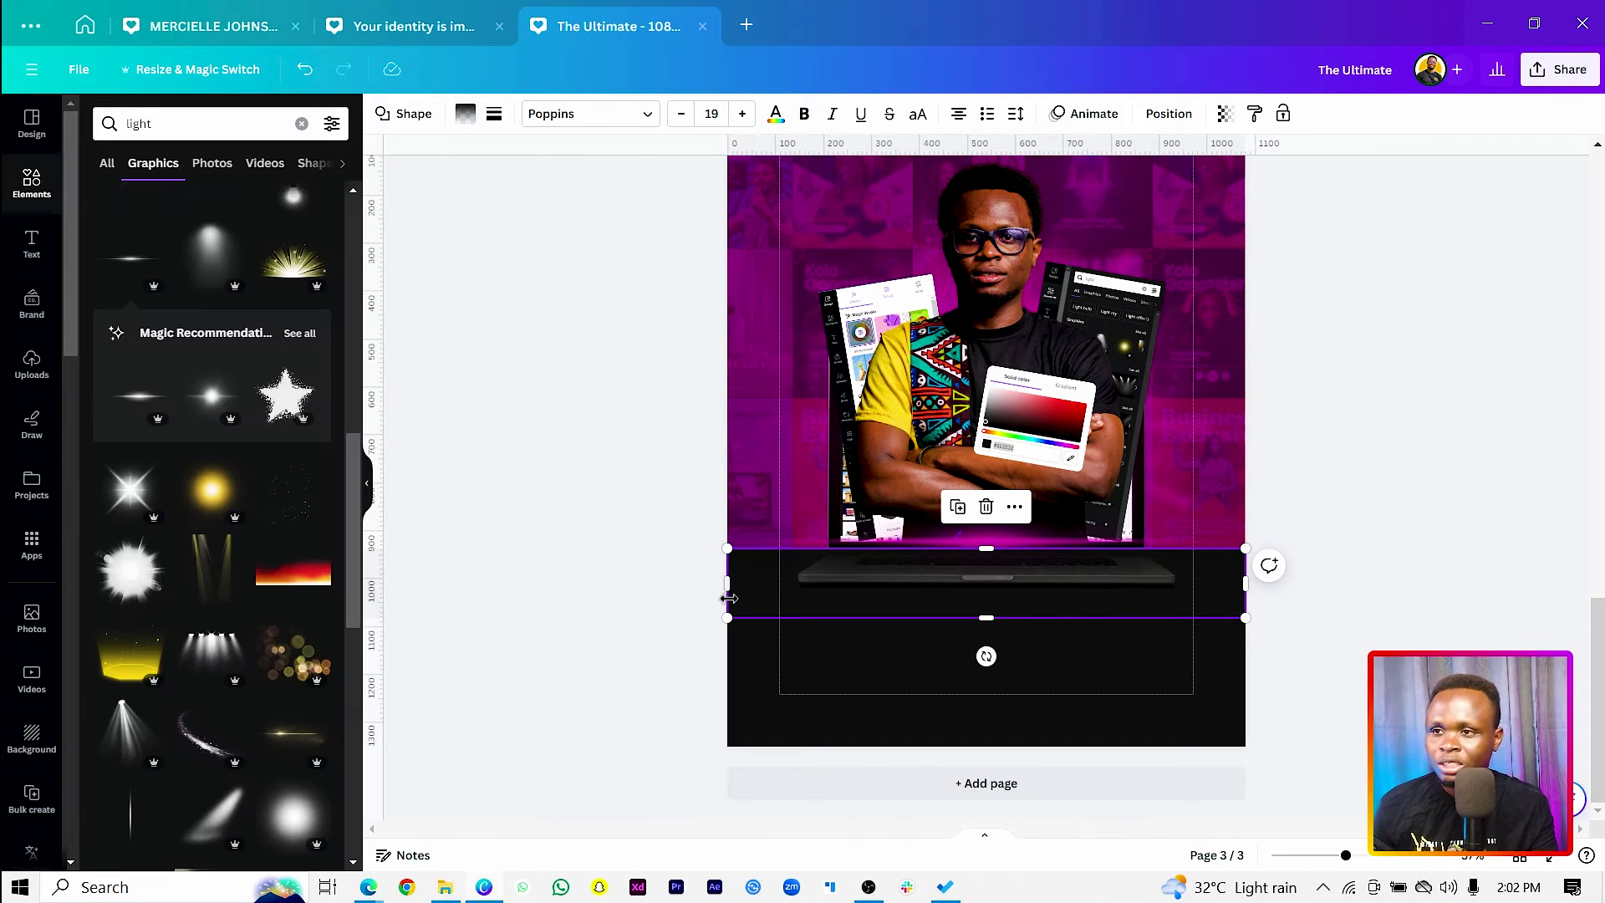
right_click(758, 583)
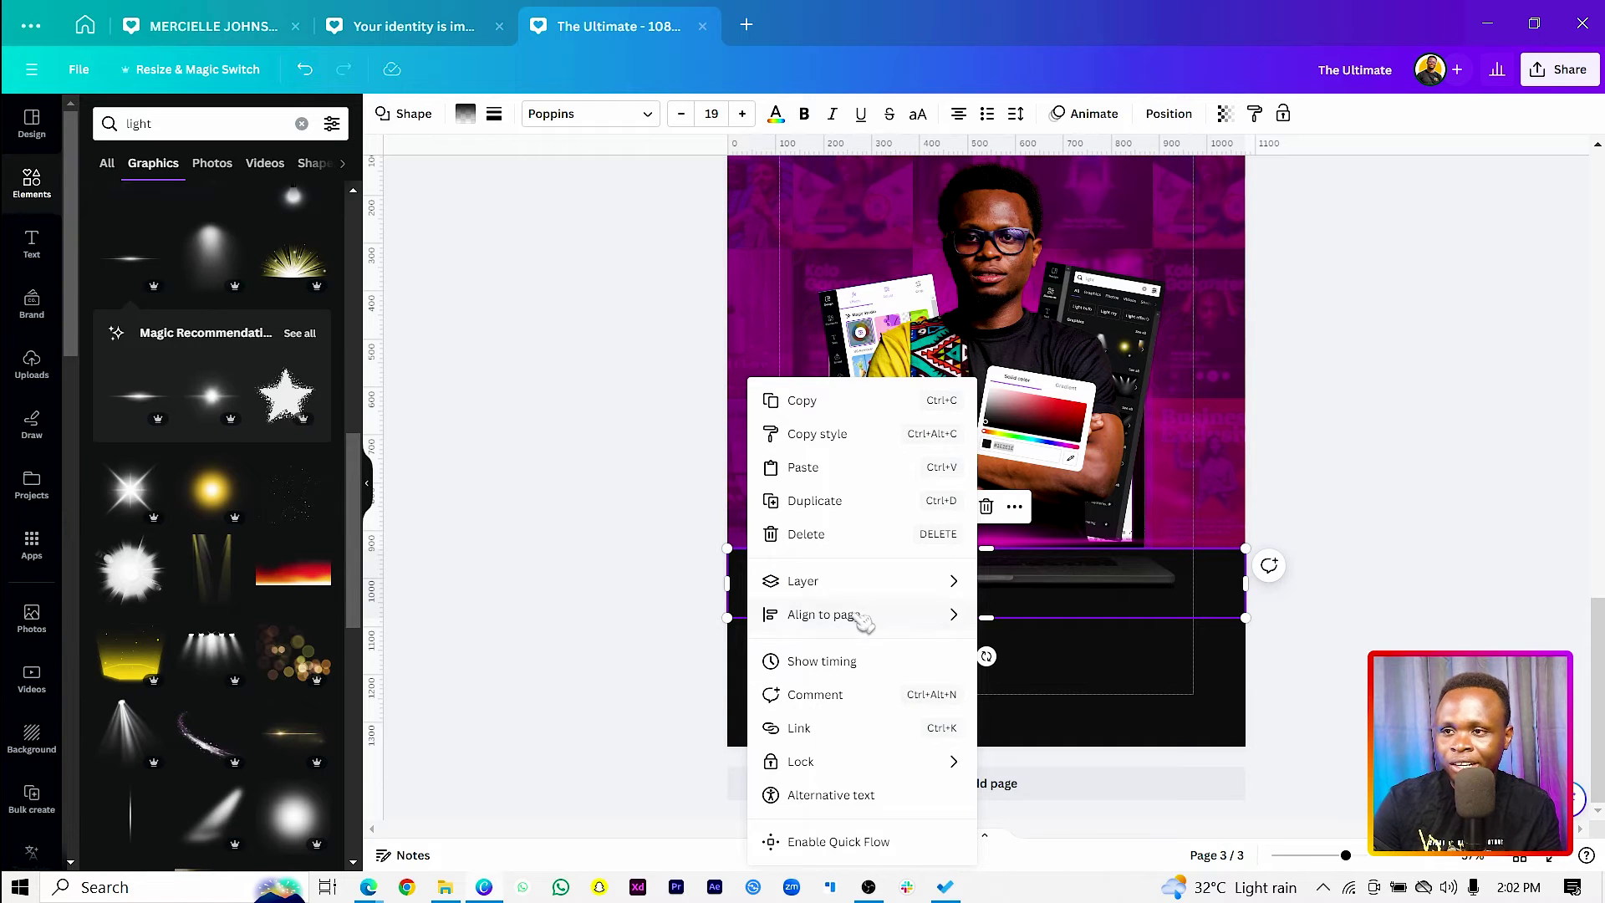
mouse_move(894, 581)
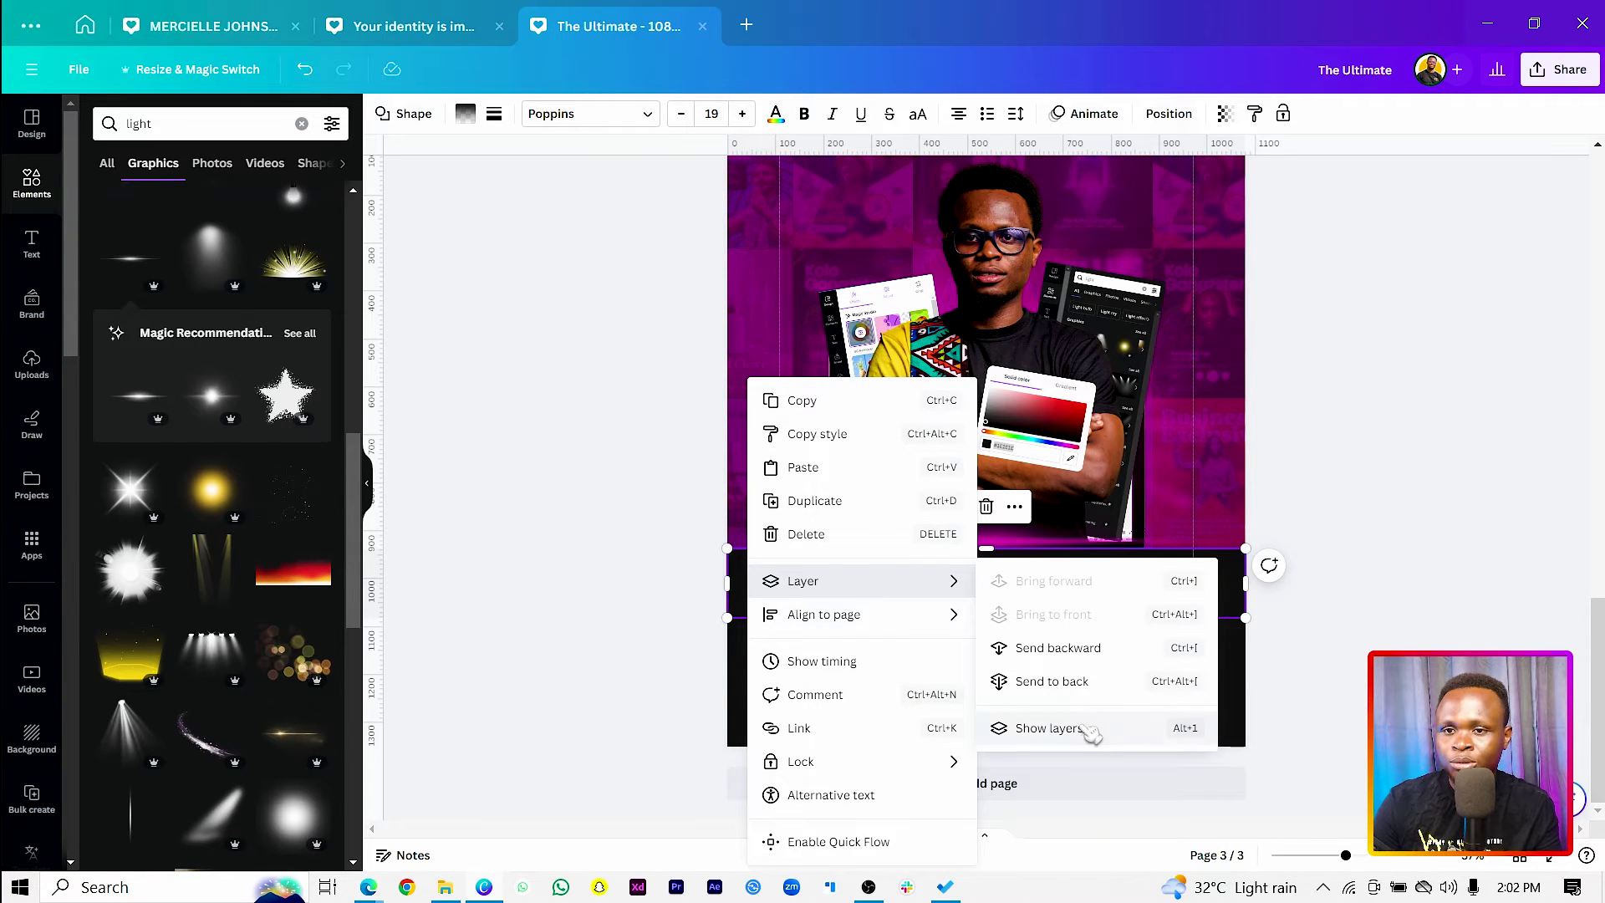
click(1049, 728)
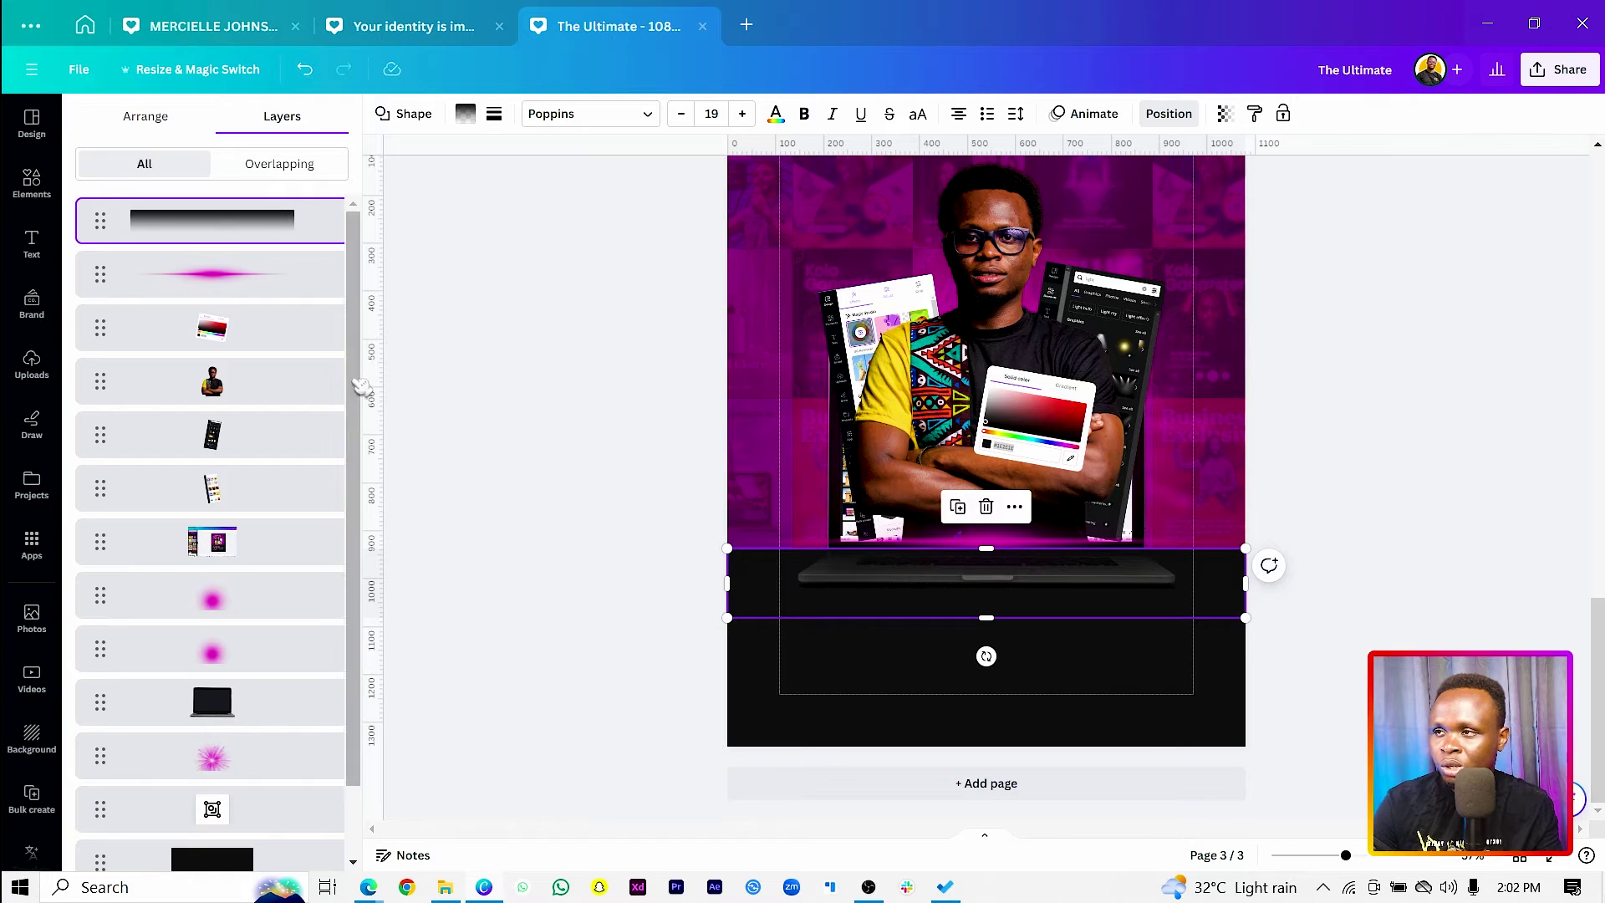
drag(266, 277, 264, 742)
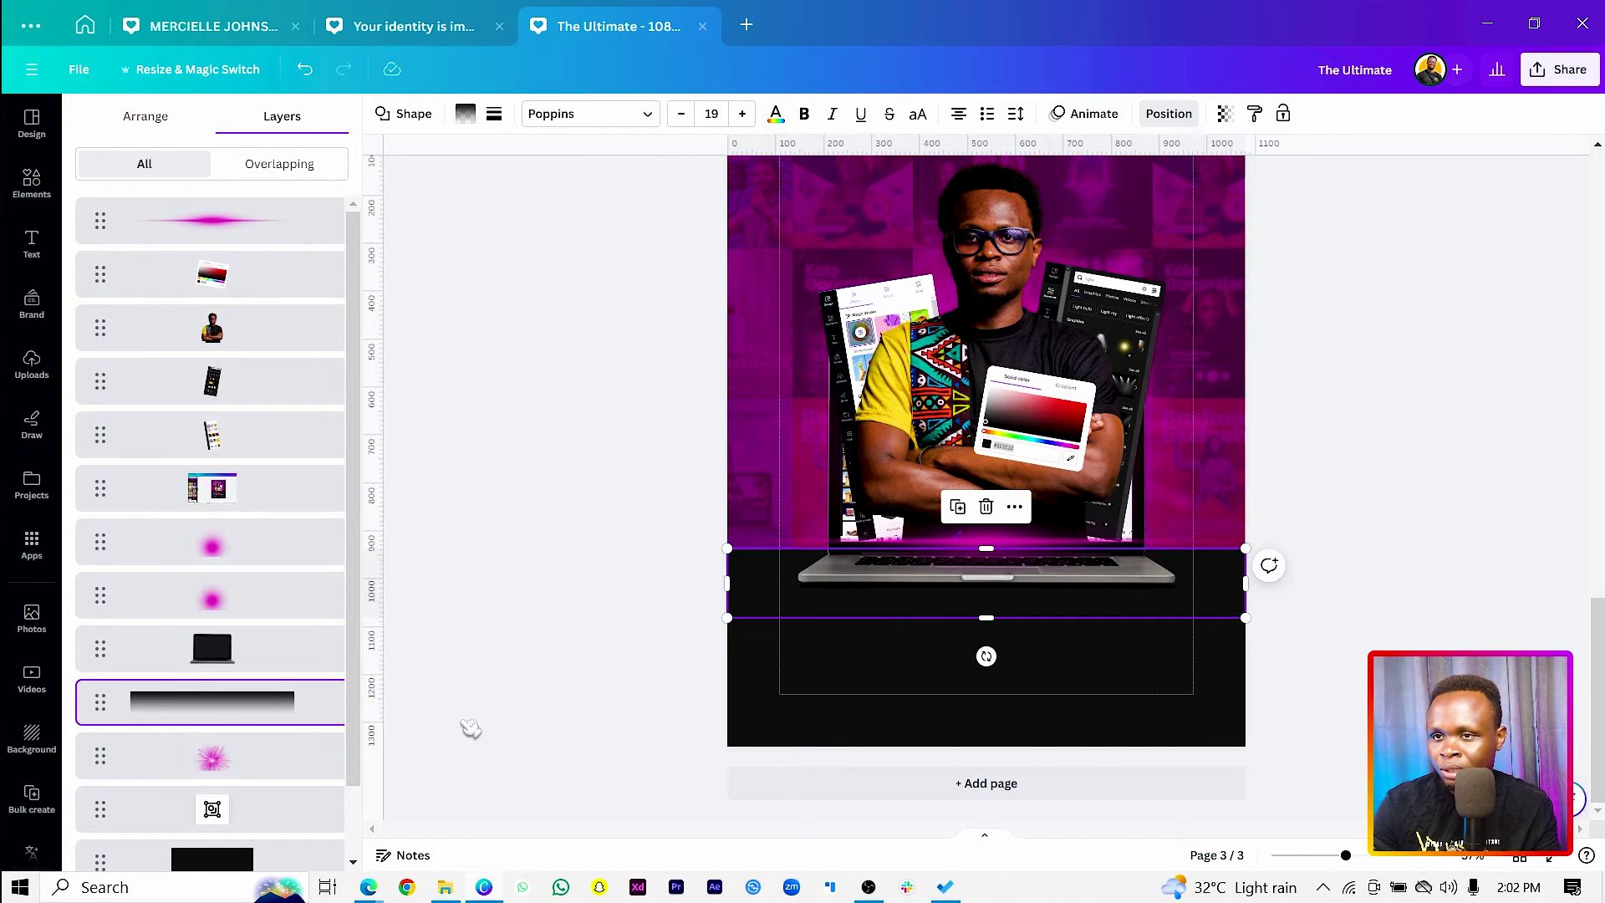
click(663, 669)
Step: Duplicate the gradient band, place the copy directly above the original across the laptop screen's lower part, and rotate it to 180°
click(761, 602)
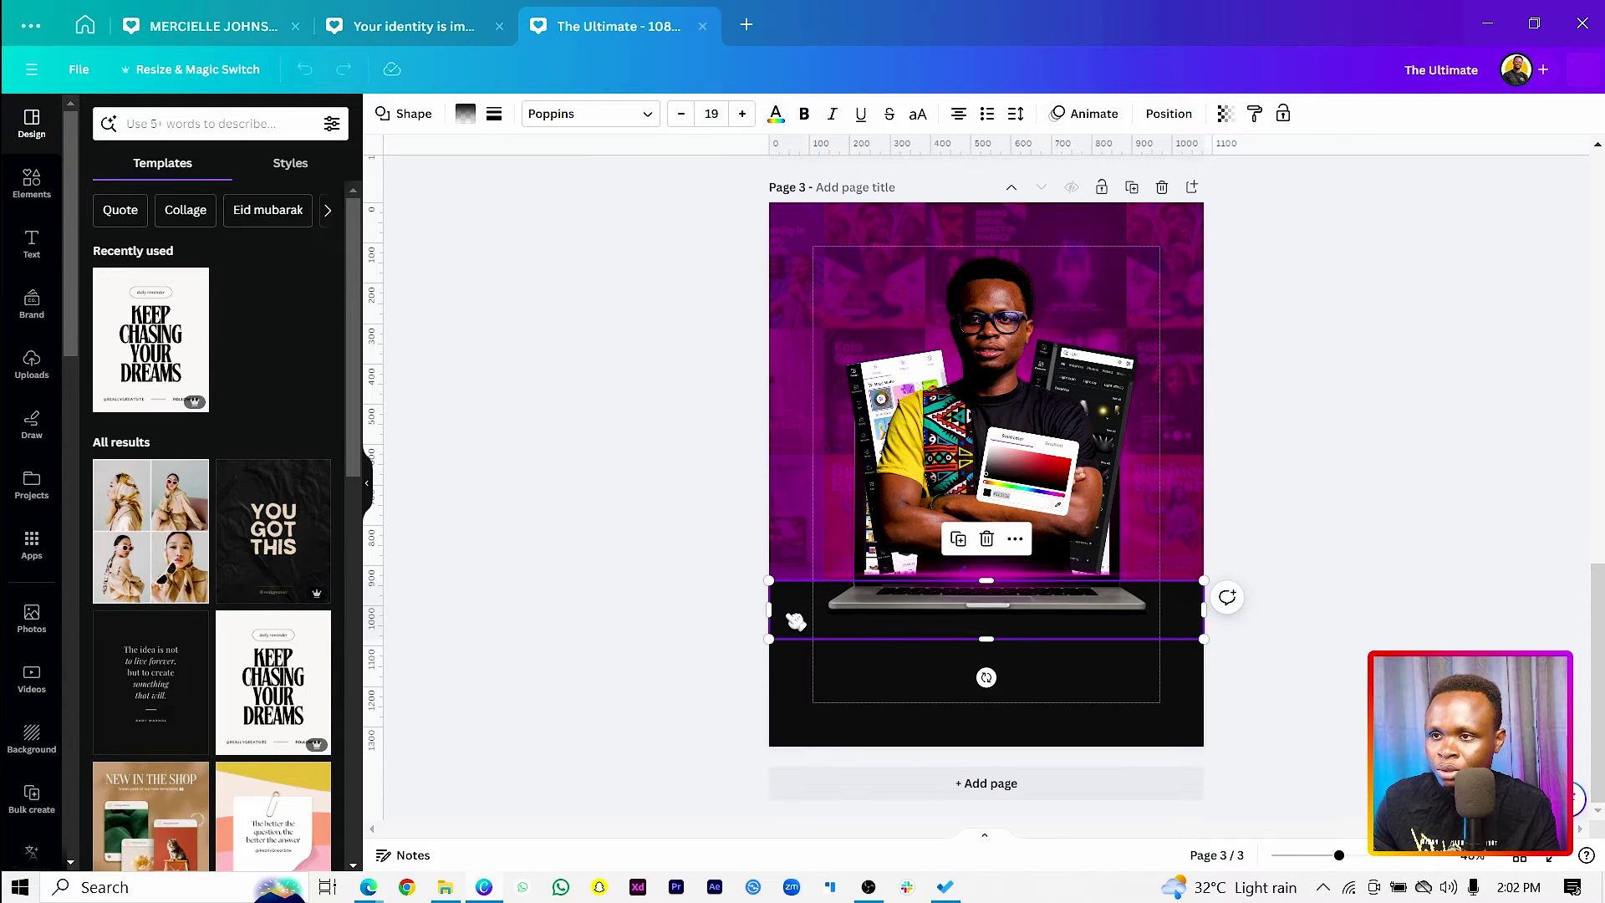
drag(796, 620, 788, 553)
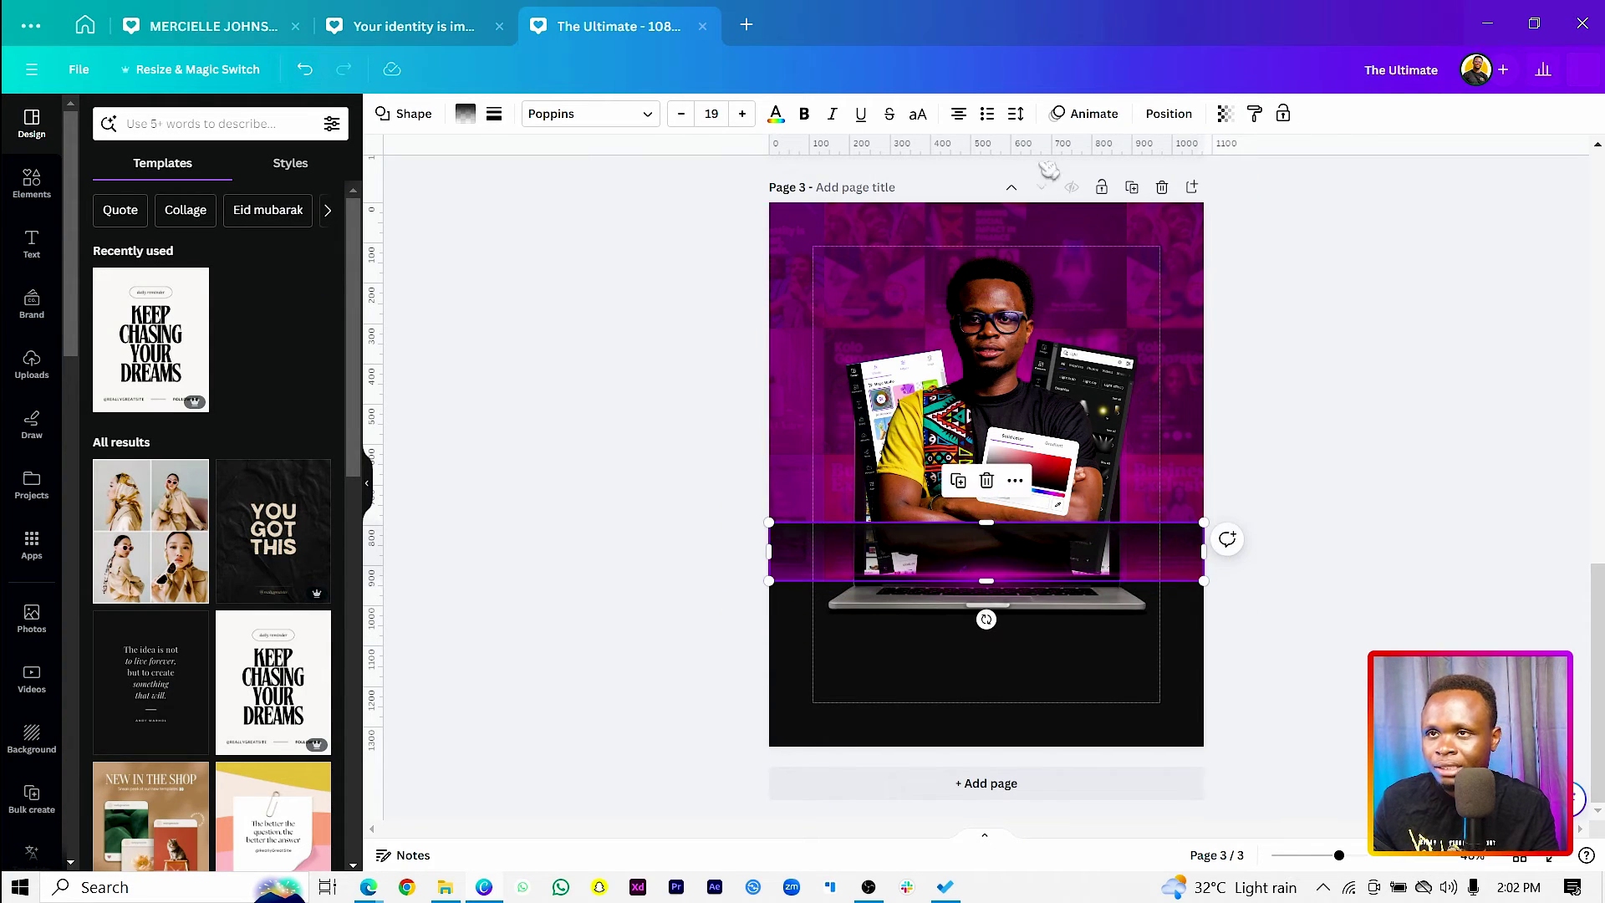
click(1168, 114)
click(307, 500)
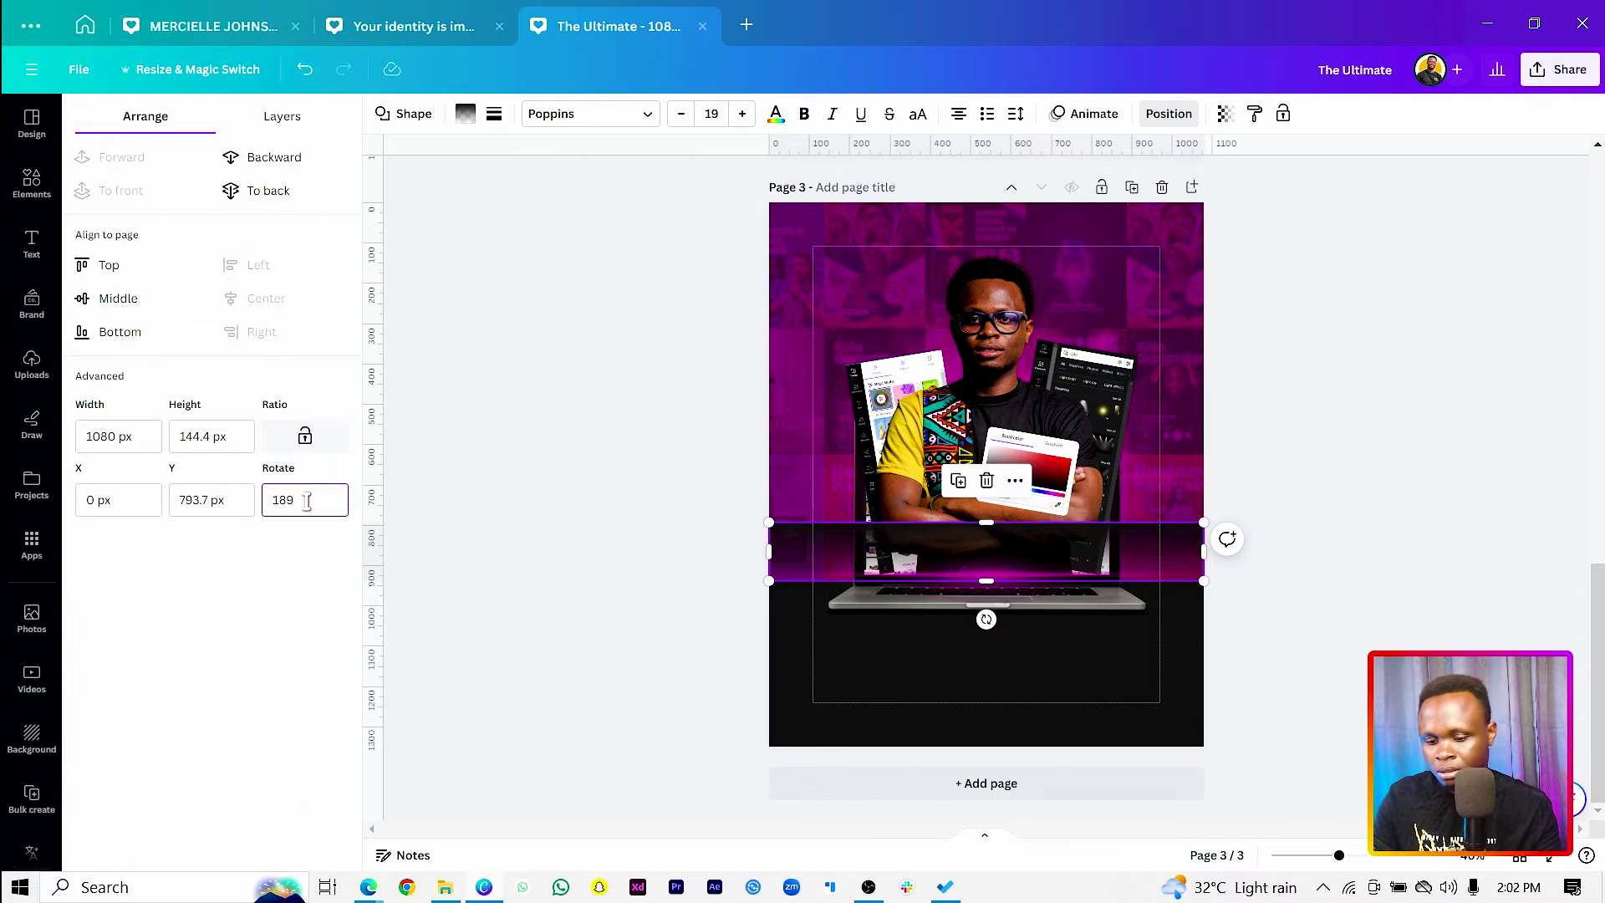
text(180)
key(Return)
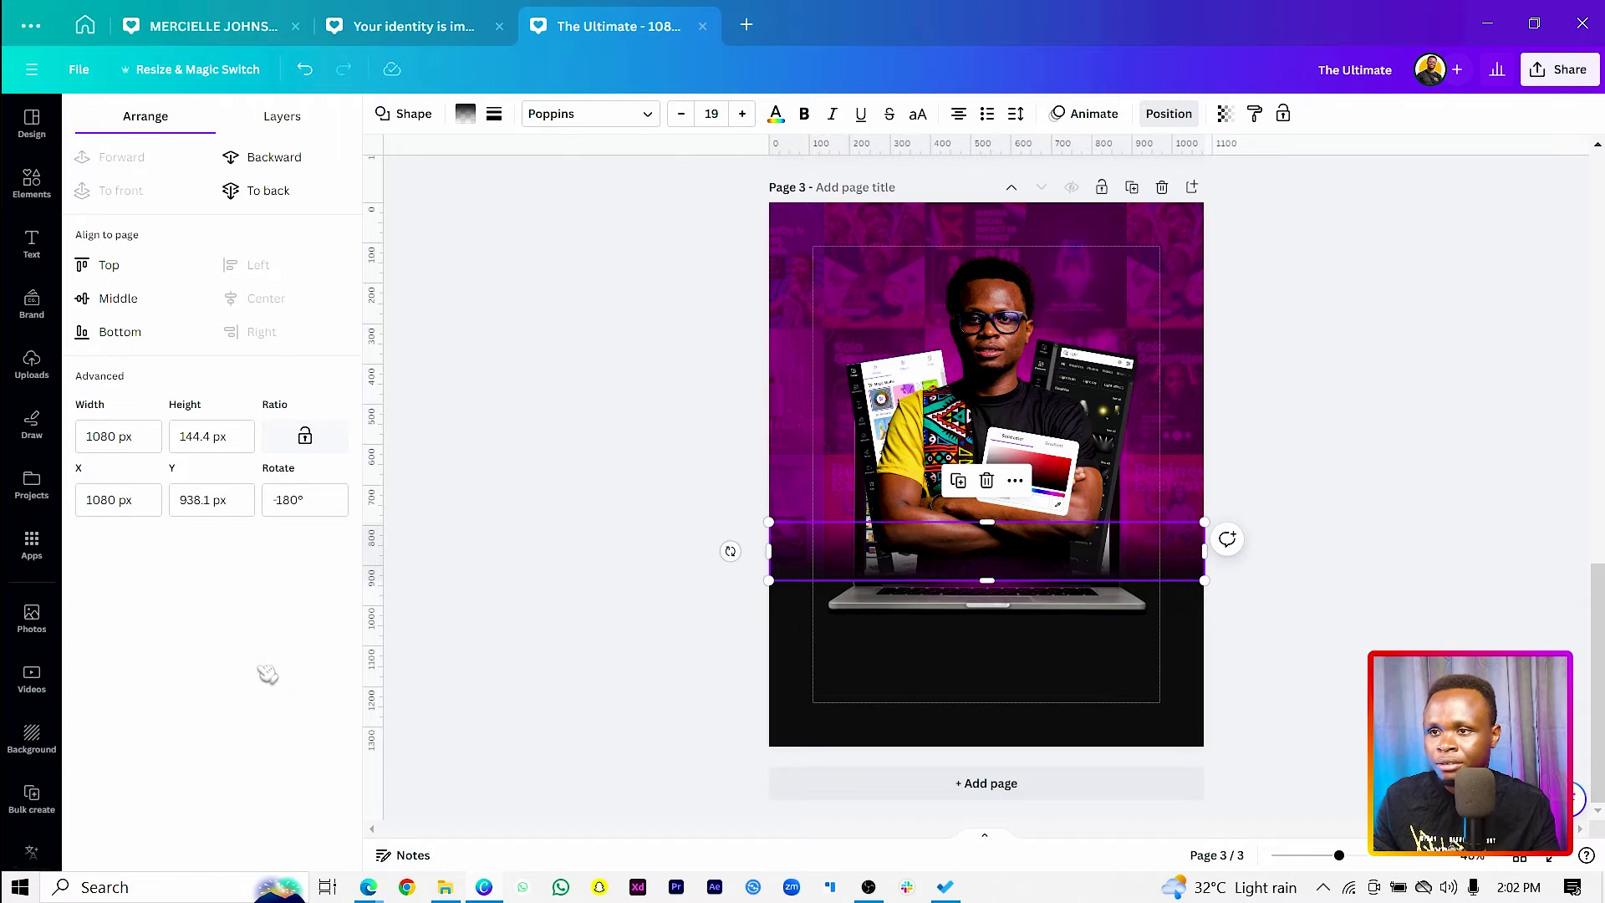
click(591, 692)
Step: Move the rotated gradient copy down the layer order so it lies behind the laptop, panels and portrait
right_click(815, 556)
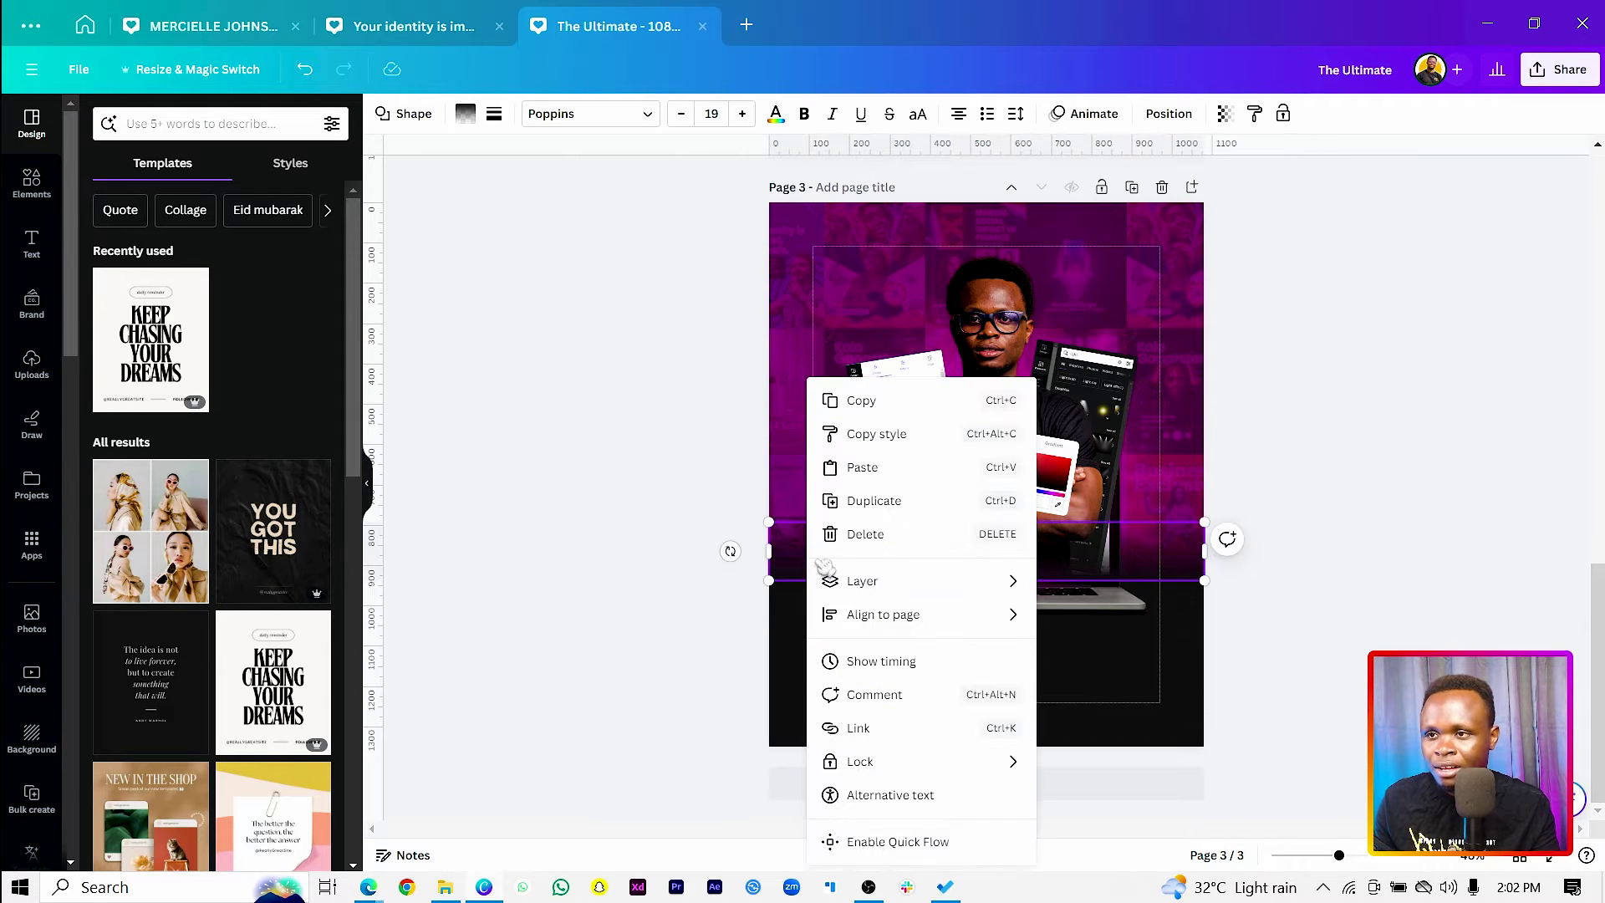
mouse_move(965, 577)
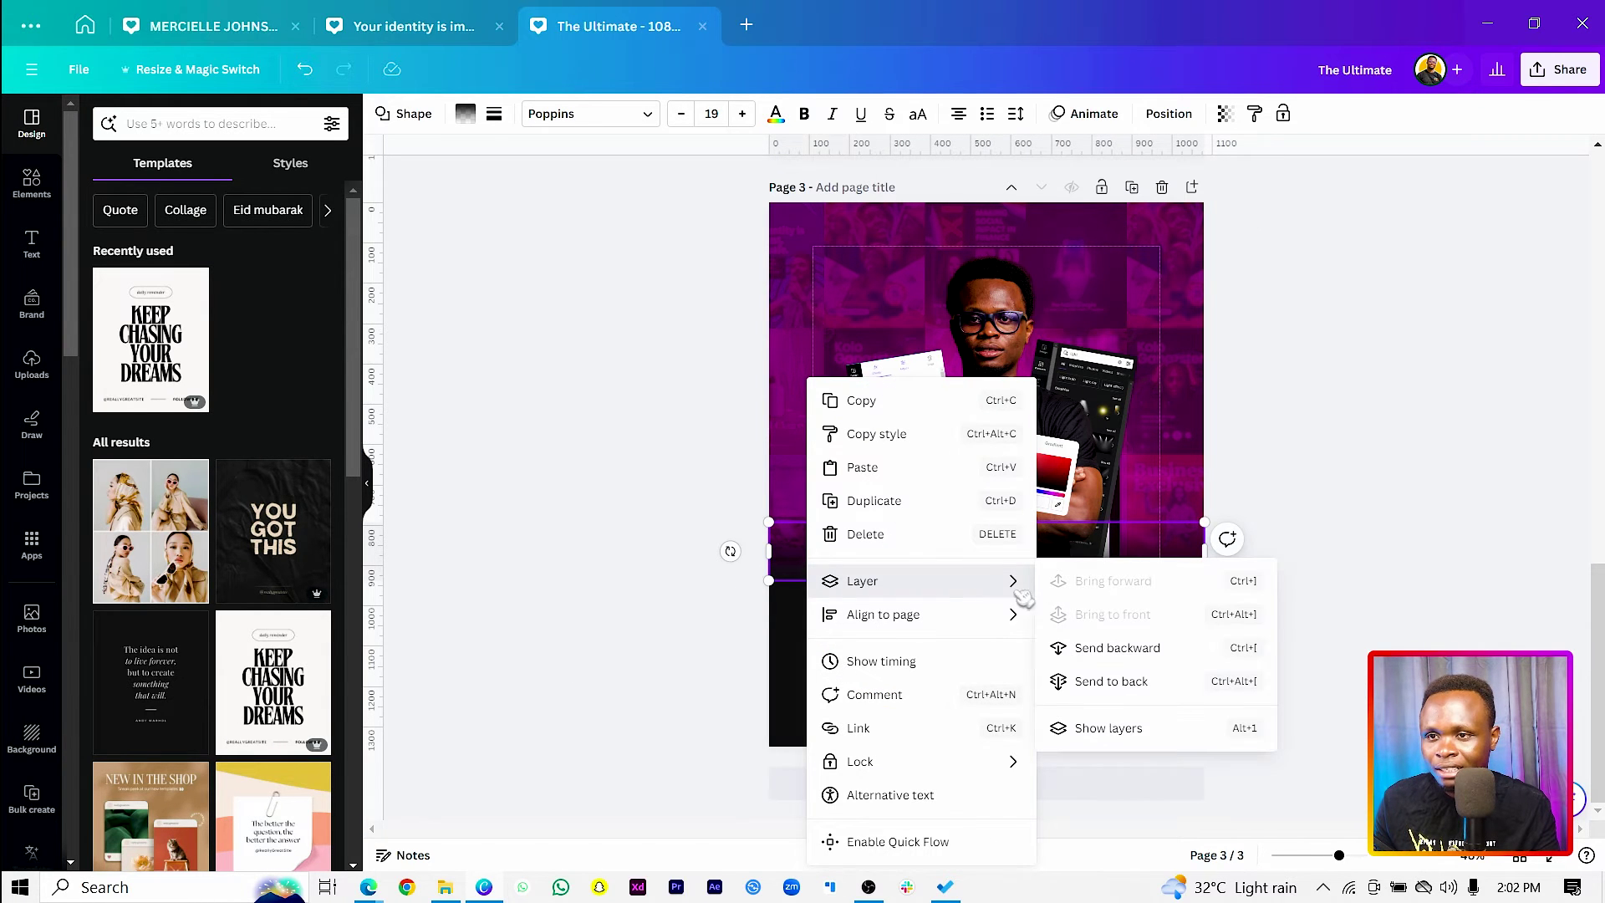
click(1086, 729)
drag(250, 257, 251, 702)
click(661, 693)
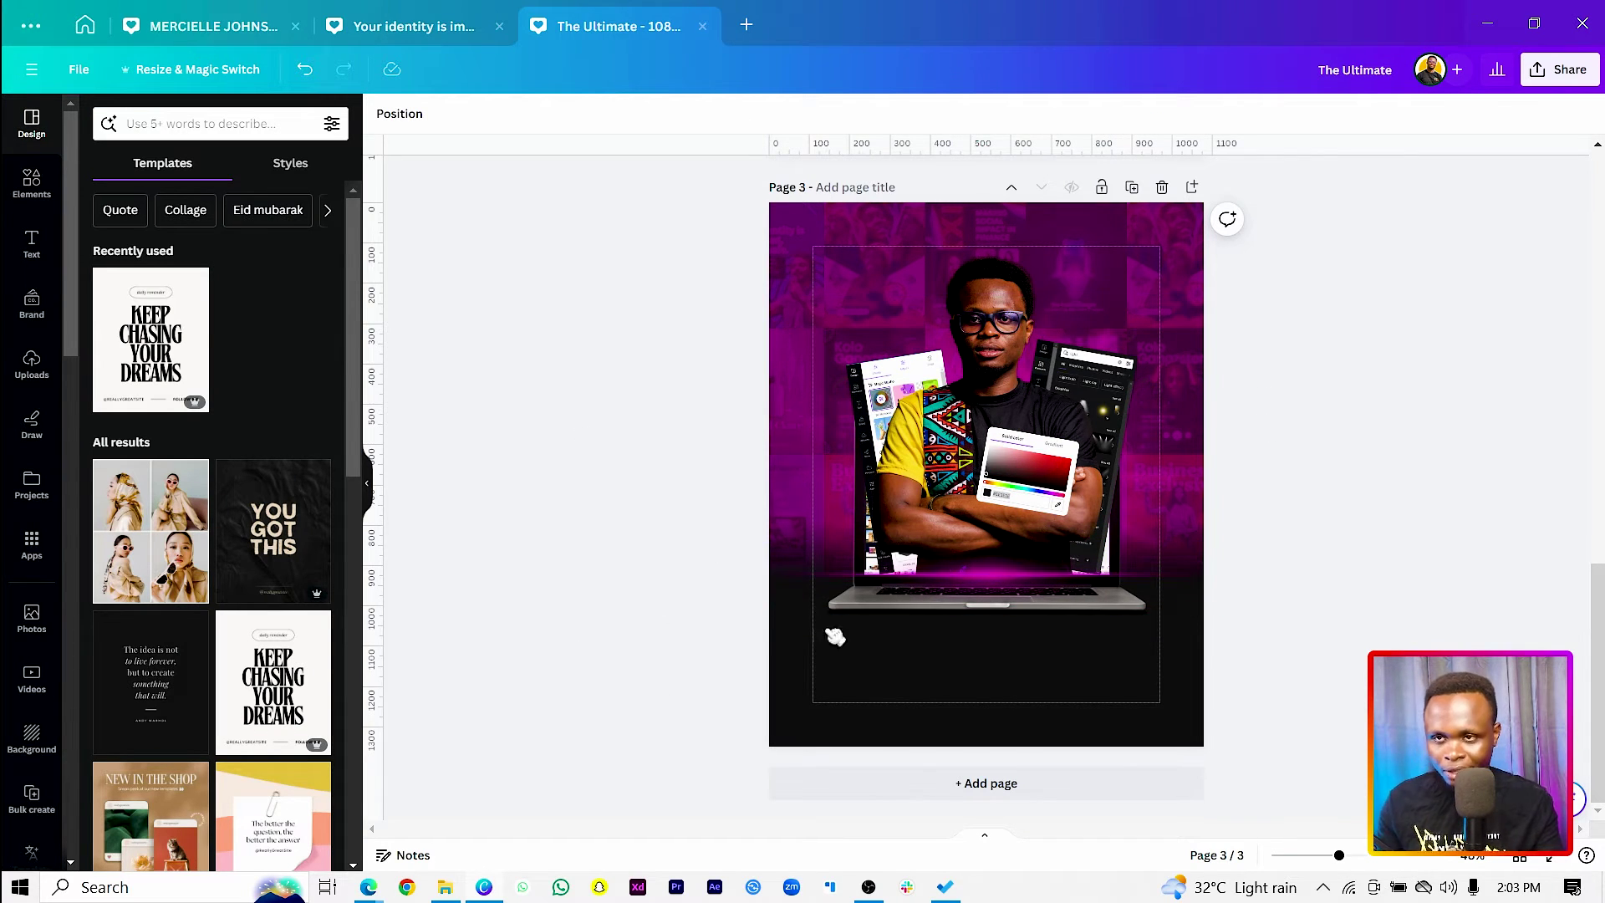
Step: Search the elements for "light", add a white light flare graphic and position its bright centre on the colour picker card's upper-left corner
click(32, 183)
click(248, 125)
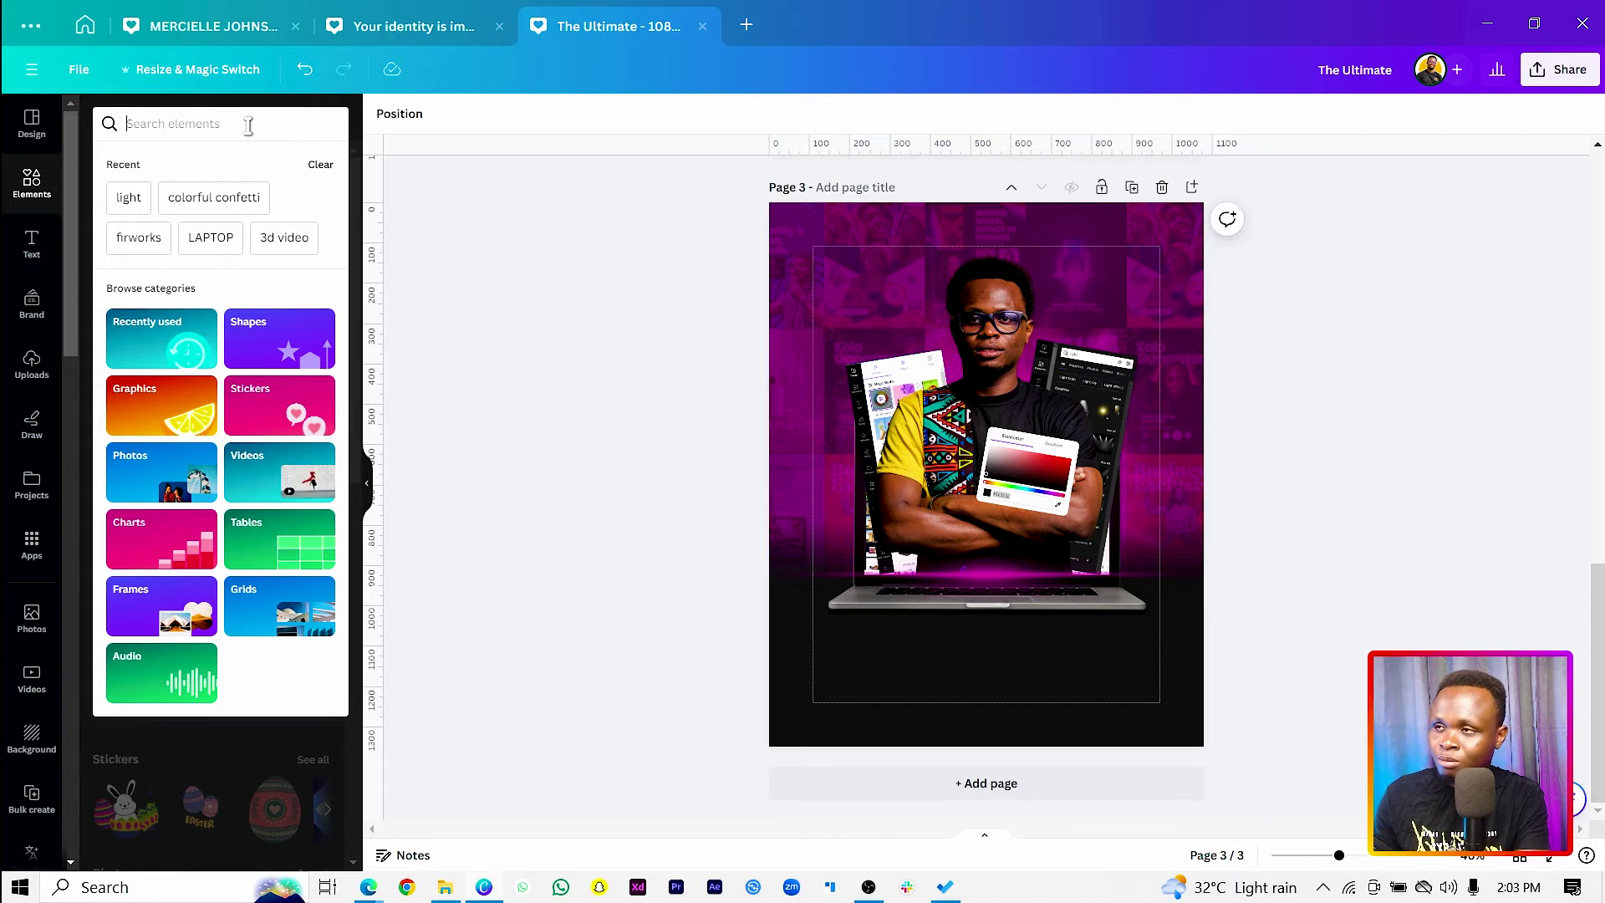
text(light)
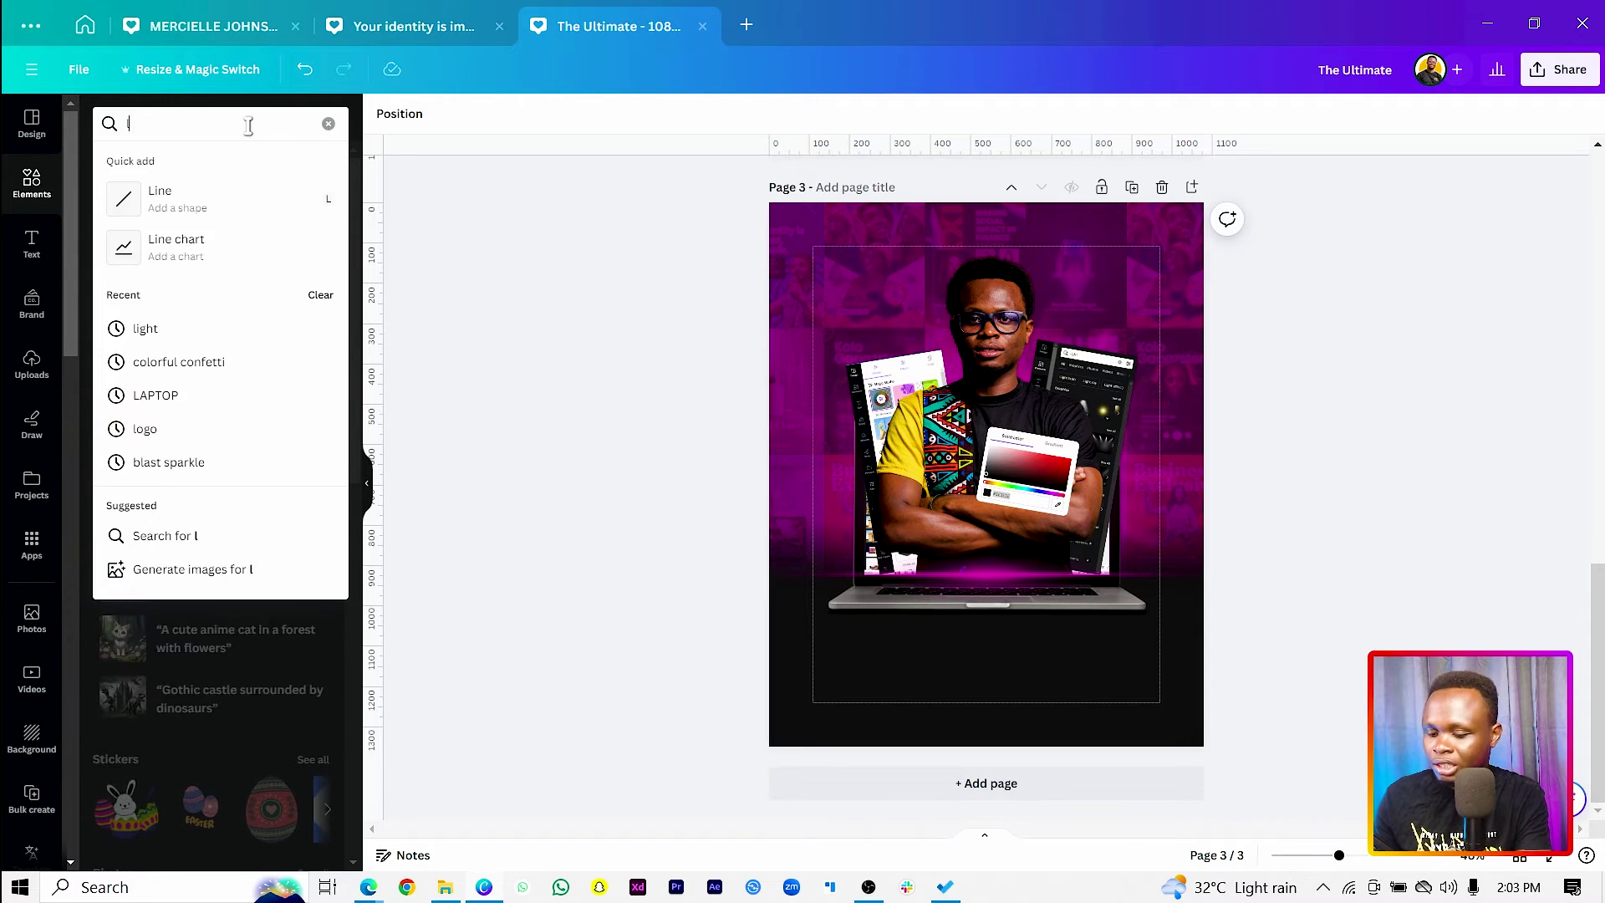
key(Return)
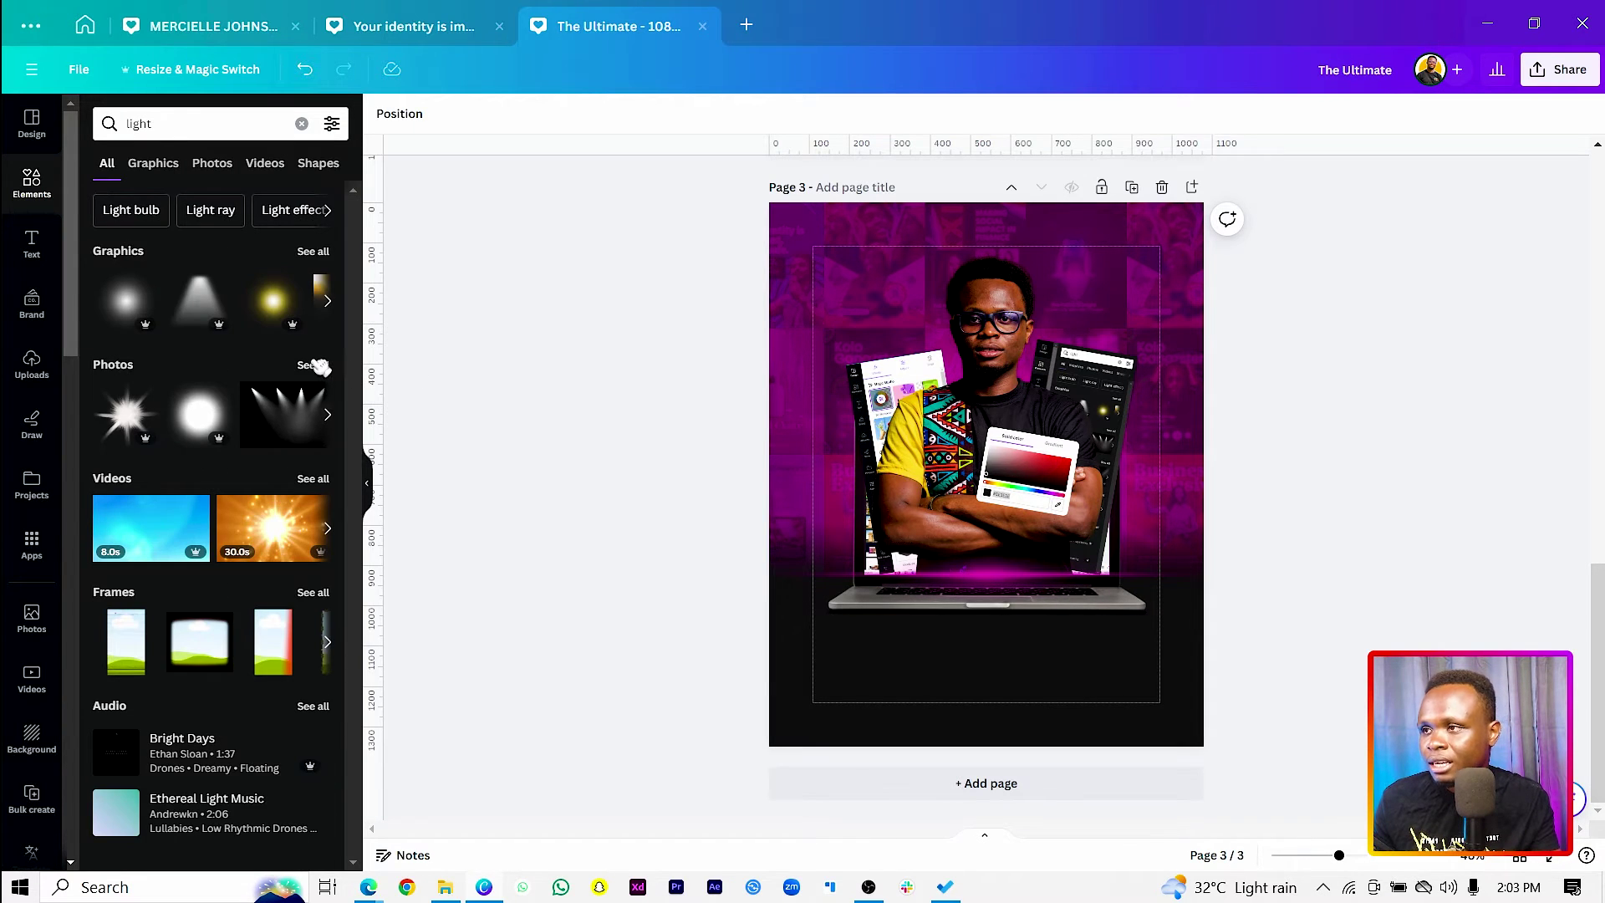
click(314, 365)
scroll(136, 416, down, 3)
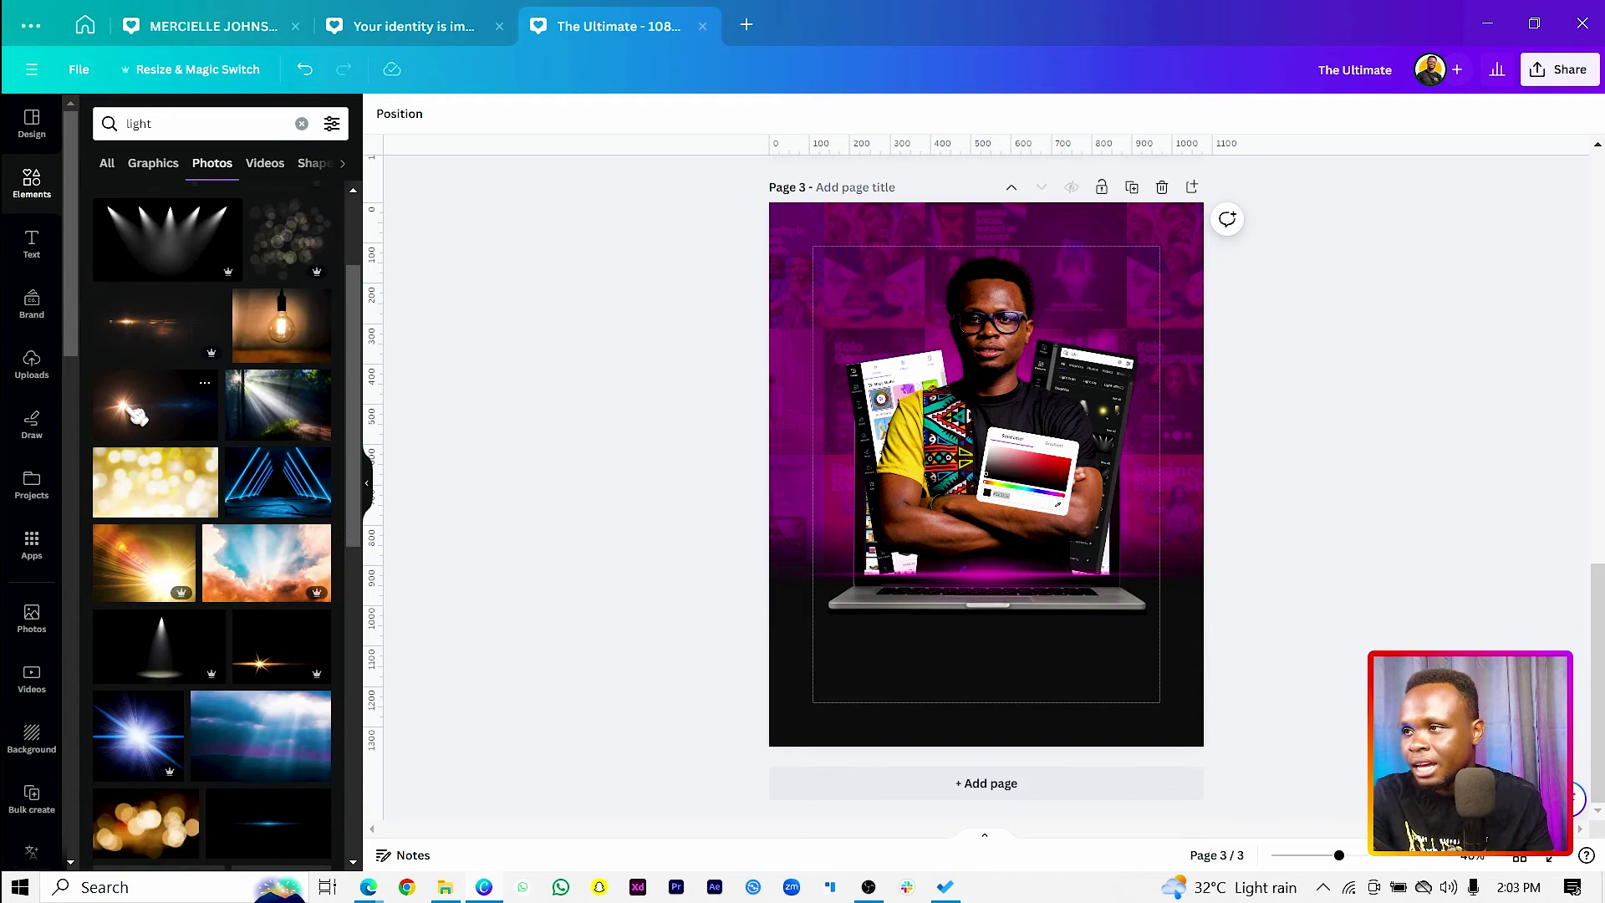
scroll(136, 415, down, 3)
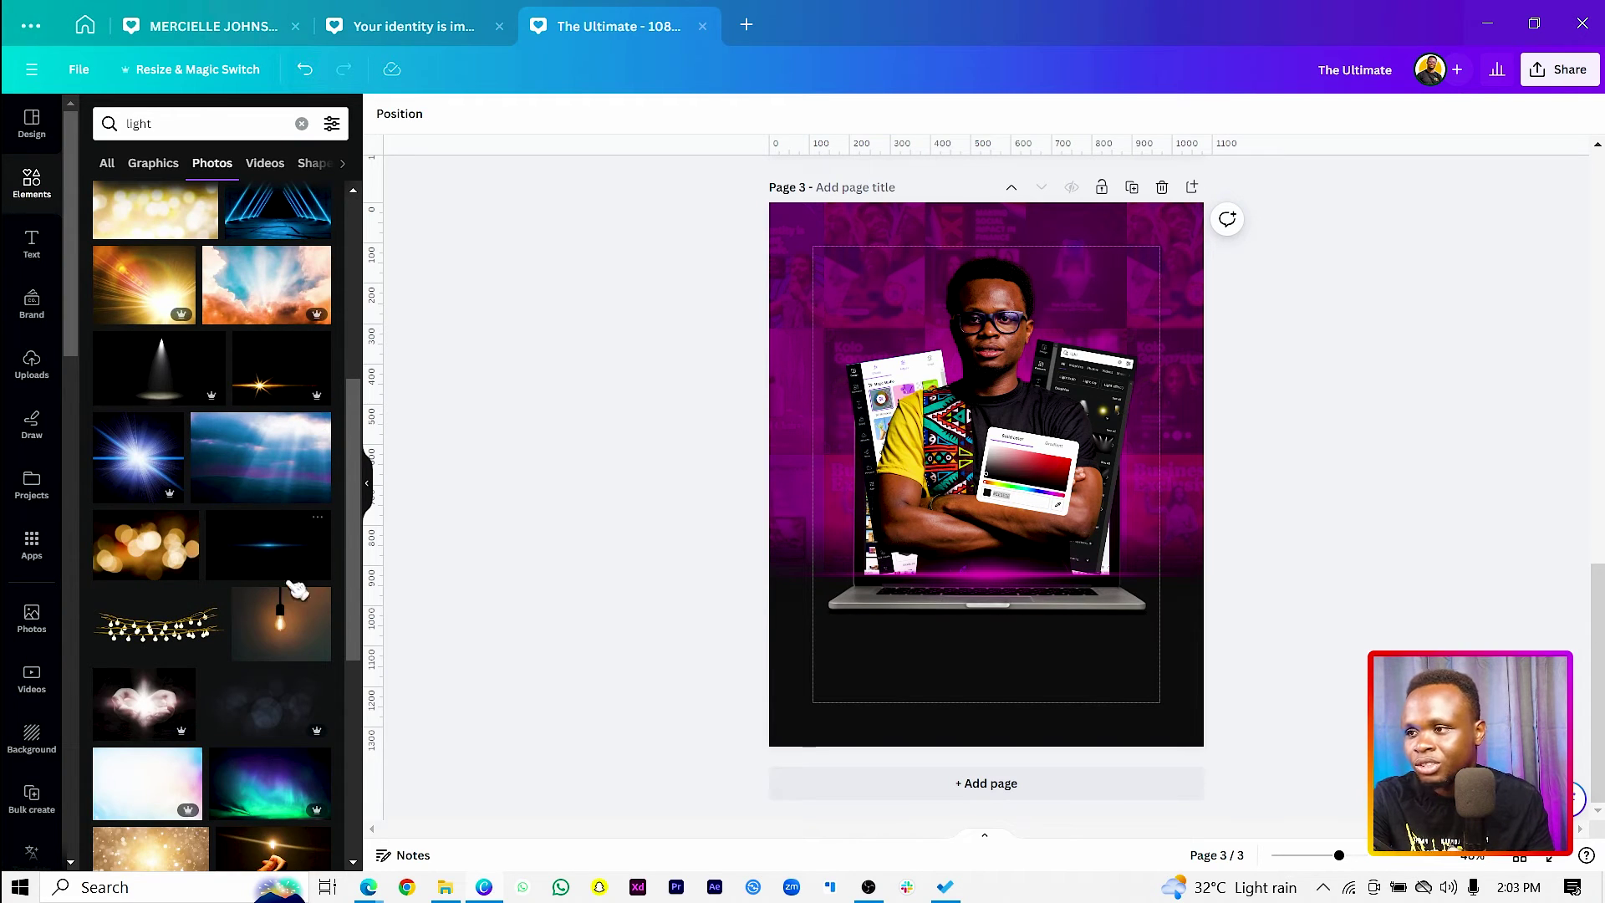
click(159, 164)
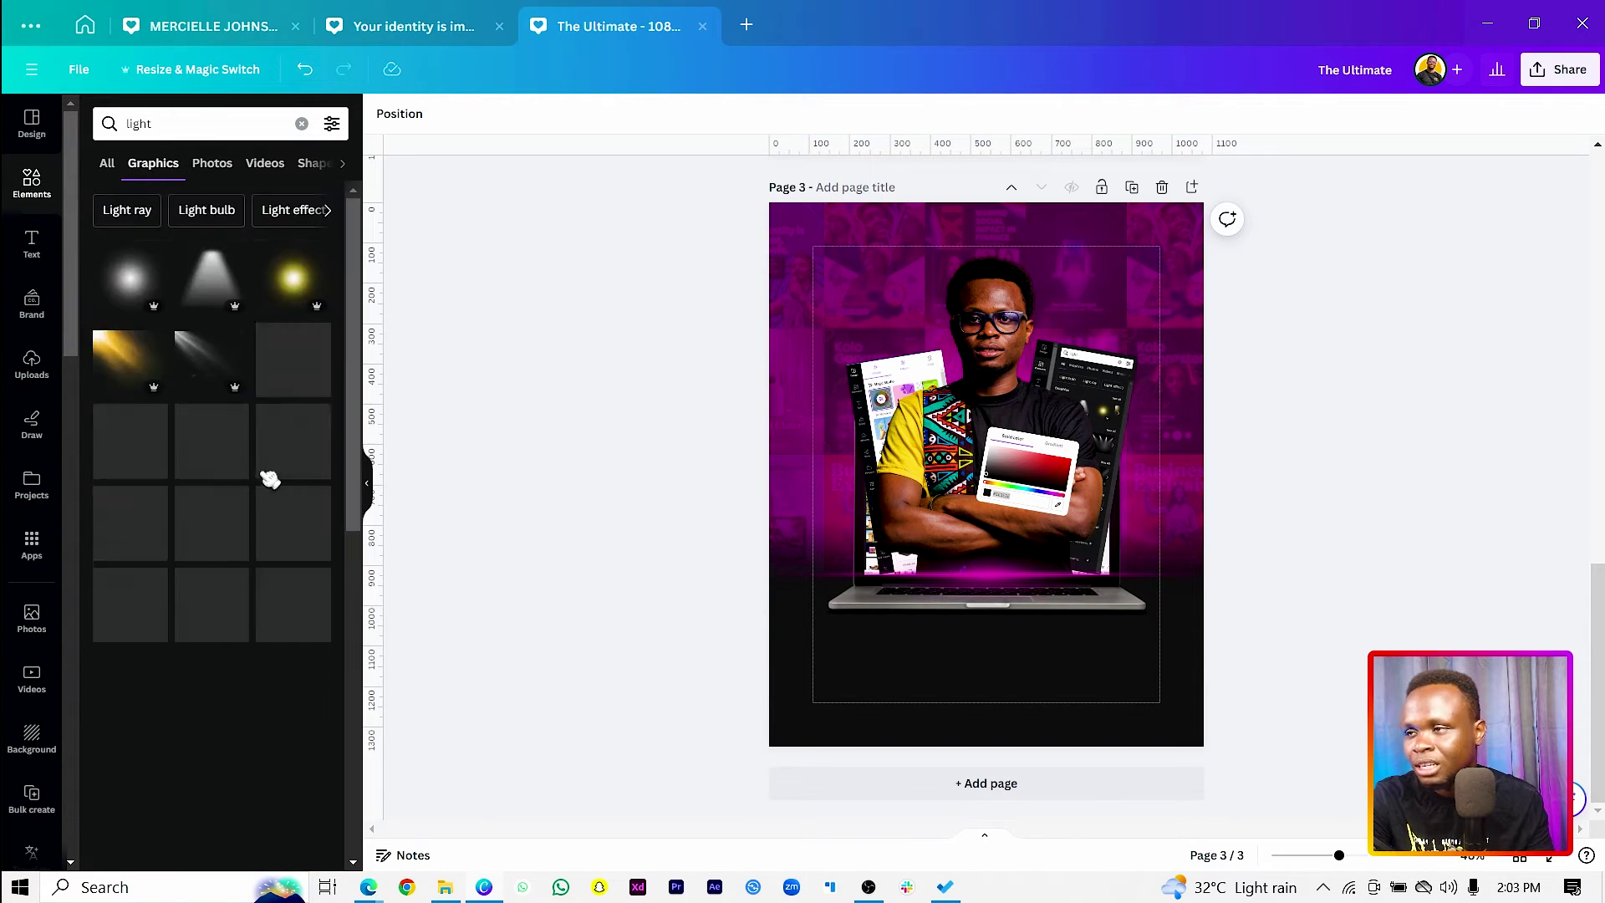
scroll(189, 621, down, 3)
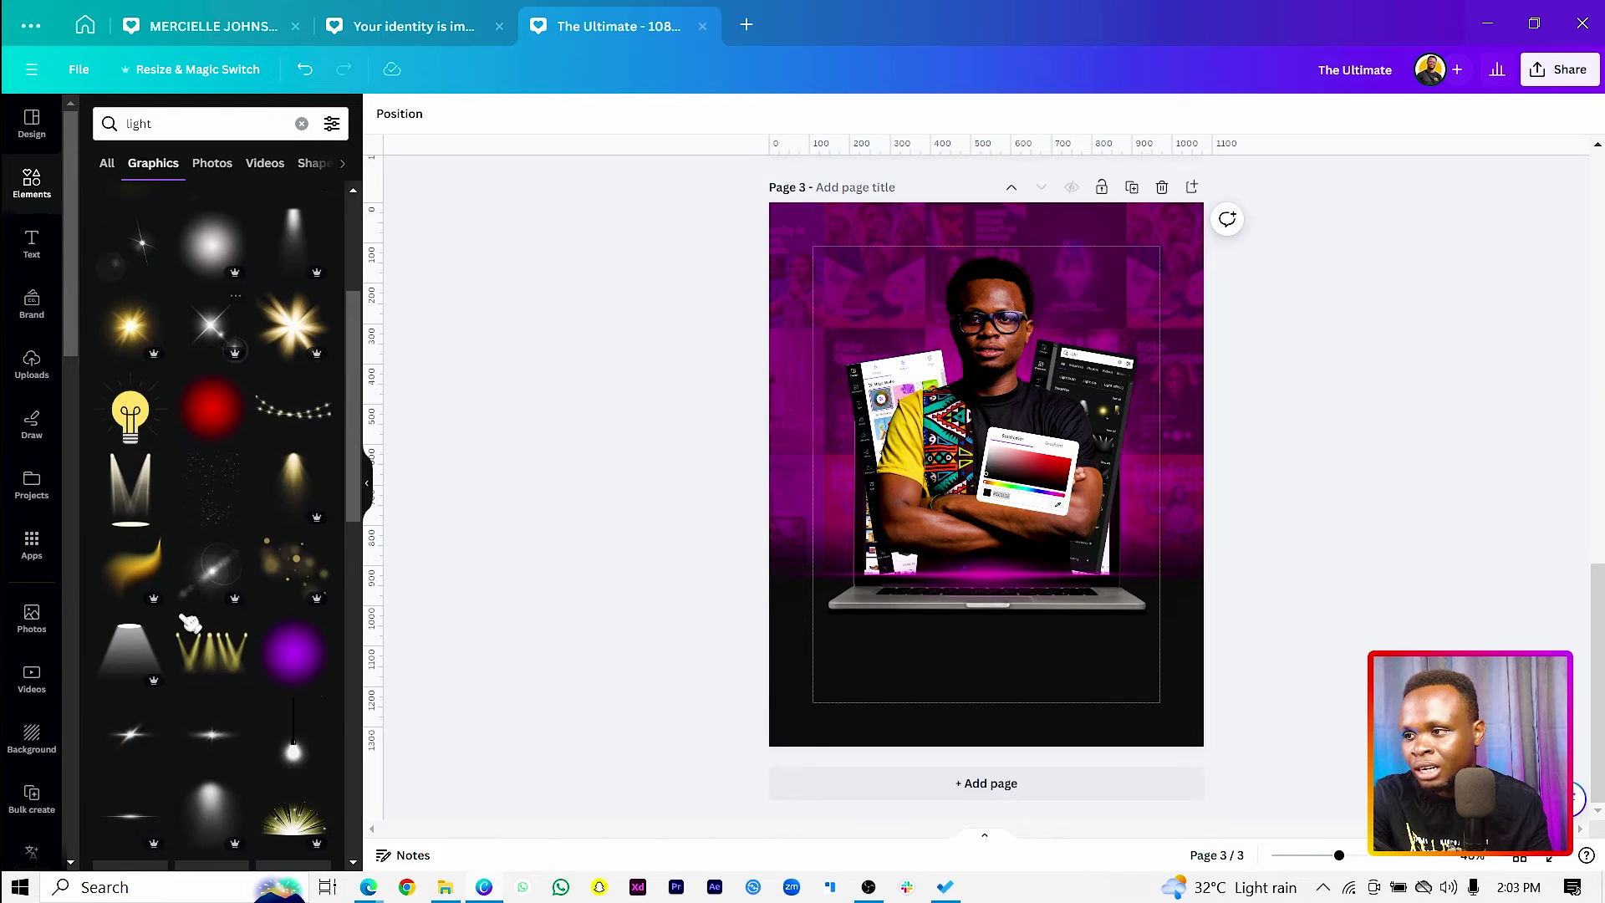
click(214, 582)
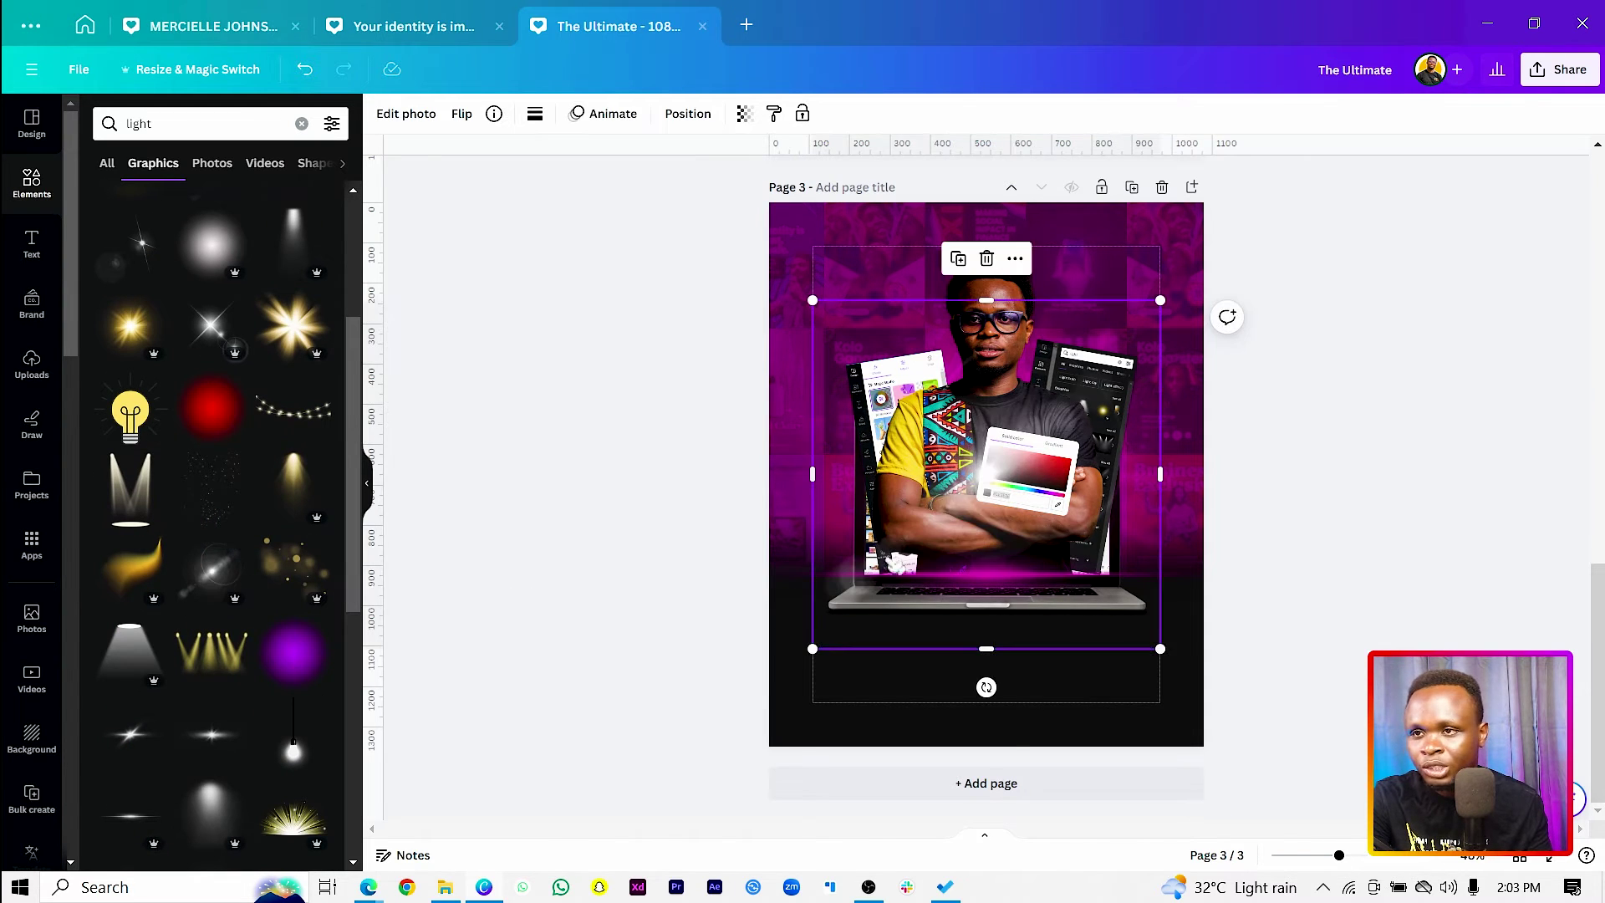
drag(987, 527, 994, 489)
click(549, 529)
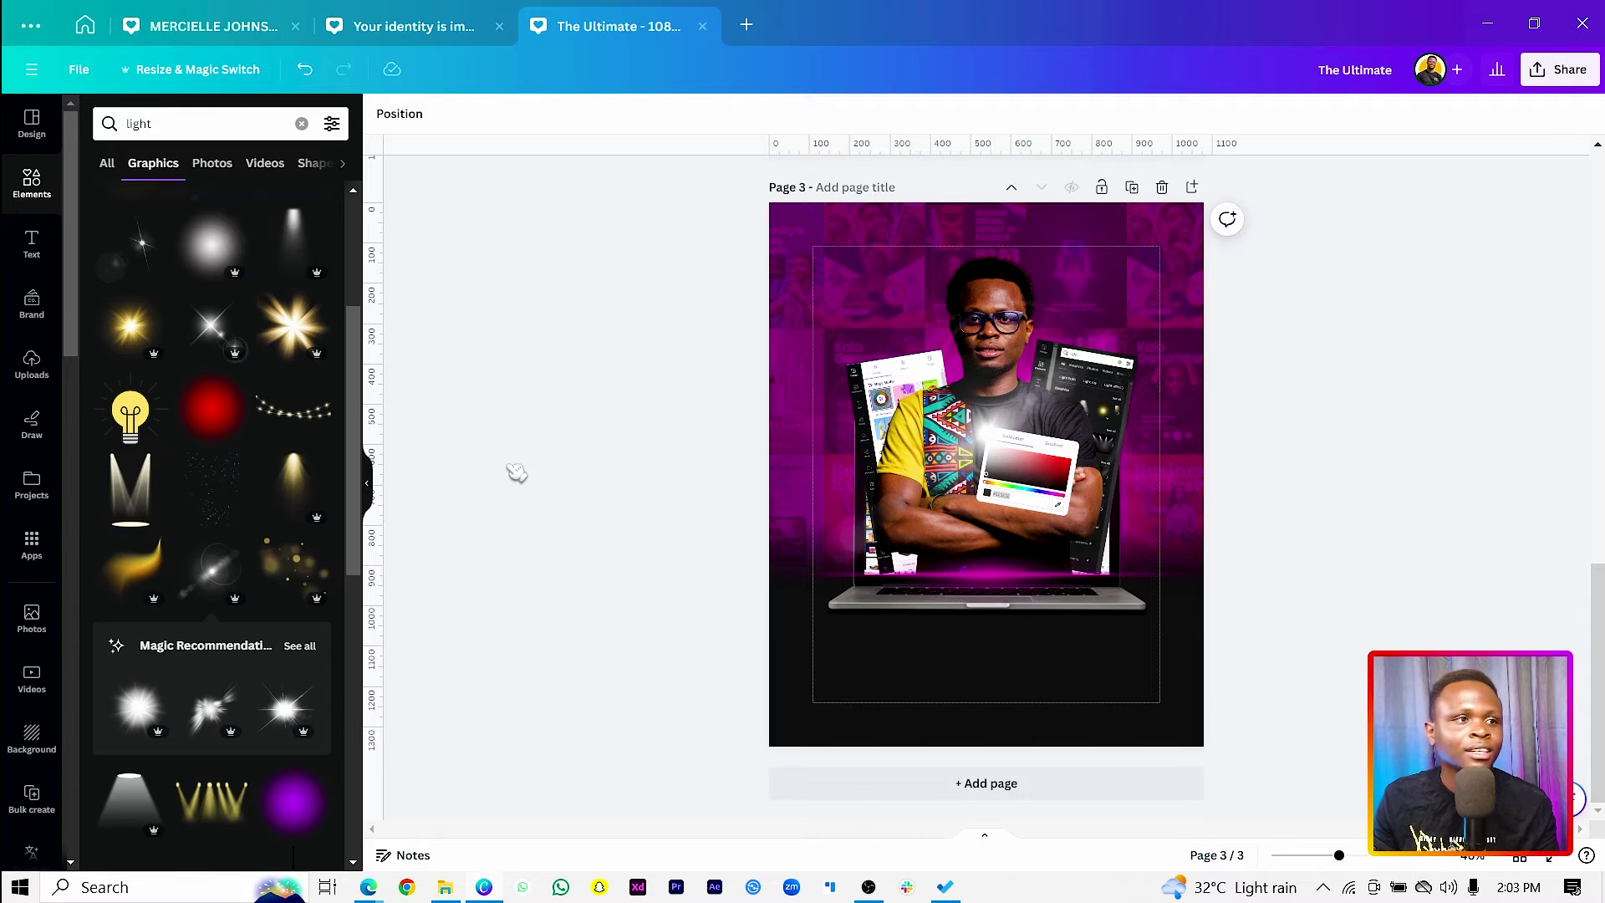
Step: Duplicate the full-width magenta glow, align the copy with the page's width, and send it backward behind the portrait and panels
click(795, 476)
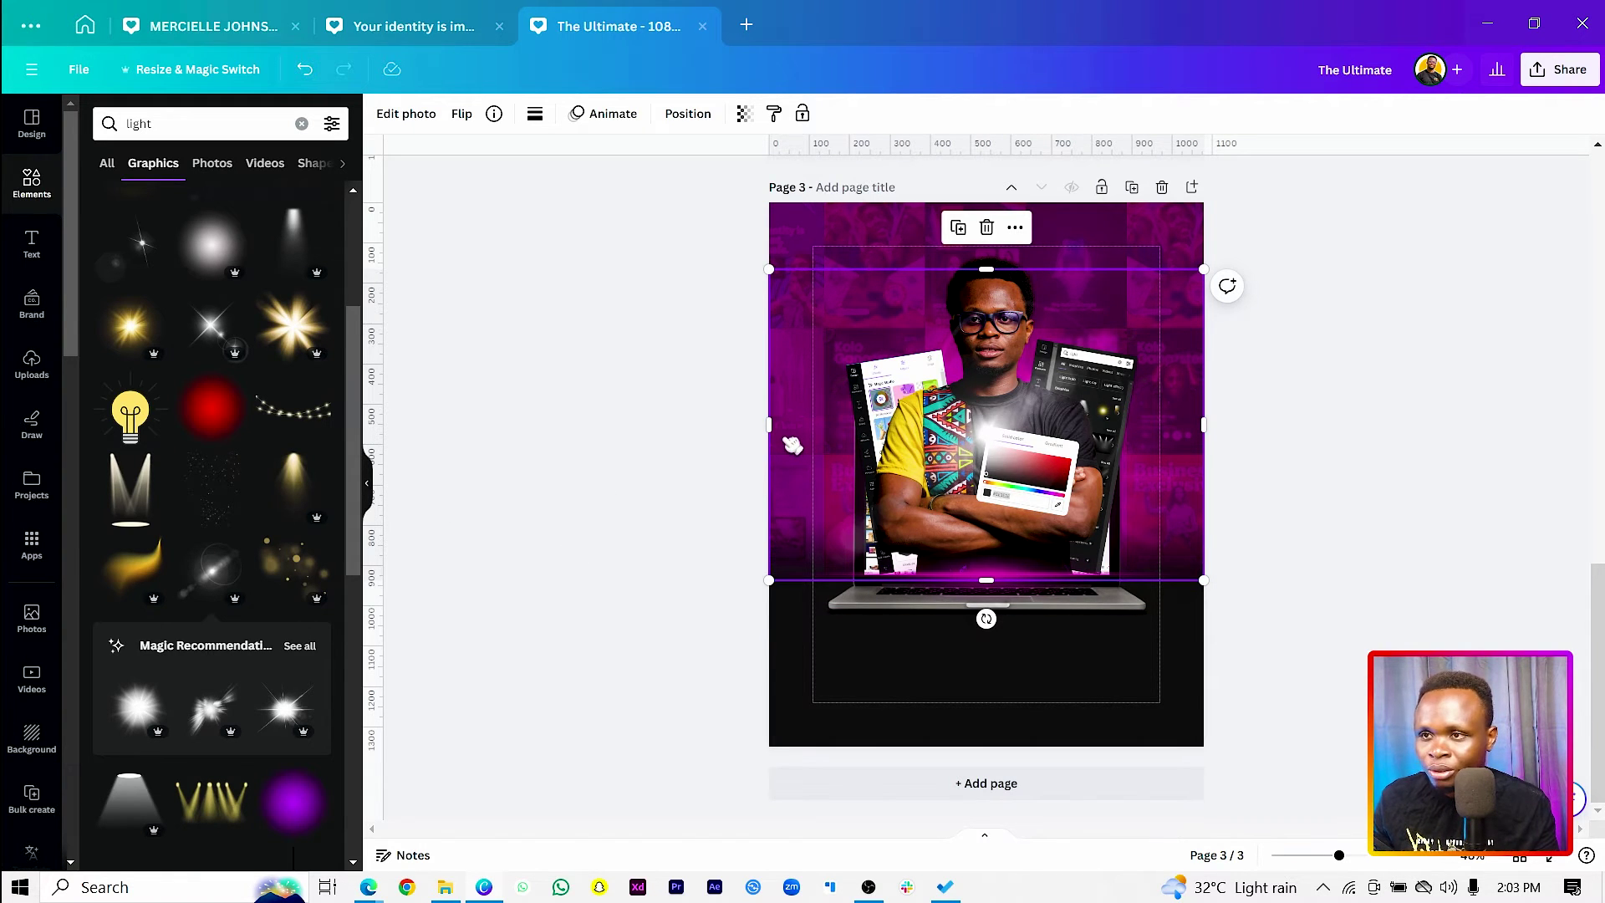
key(ctrl+d)
mouse_move(791, 445)
mouse_down()
mouse_move(802, 412)
mouse_move(772, 426)
mouse_up()
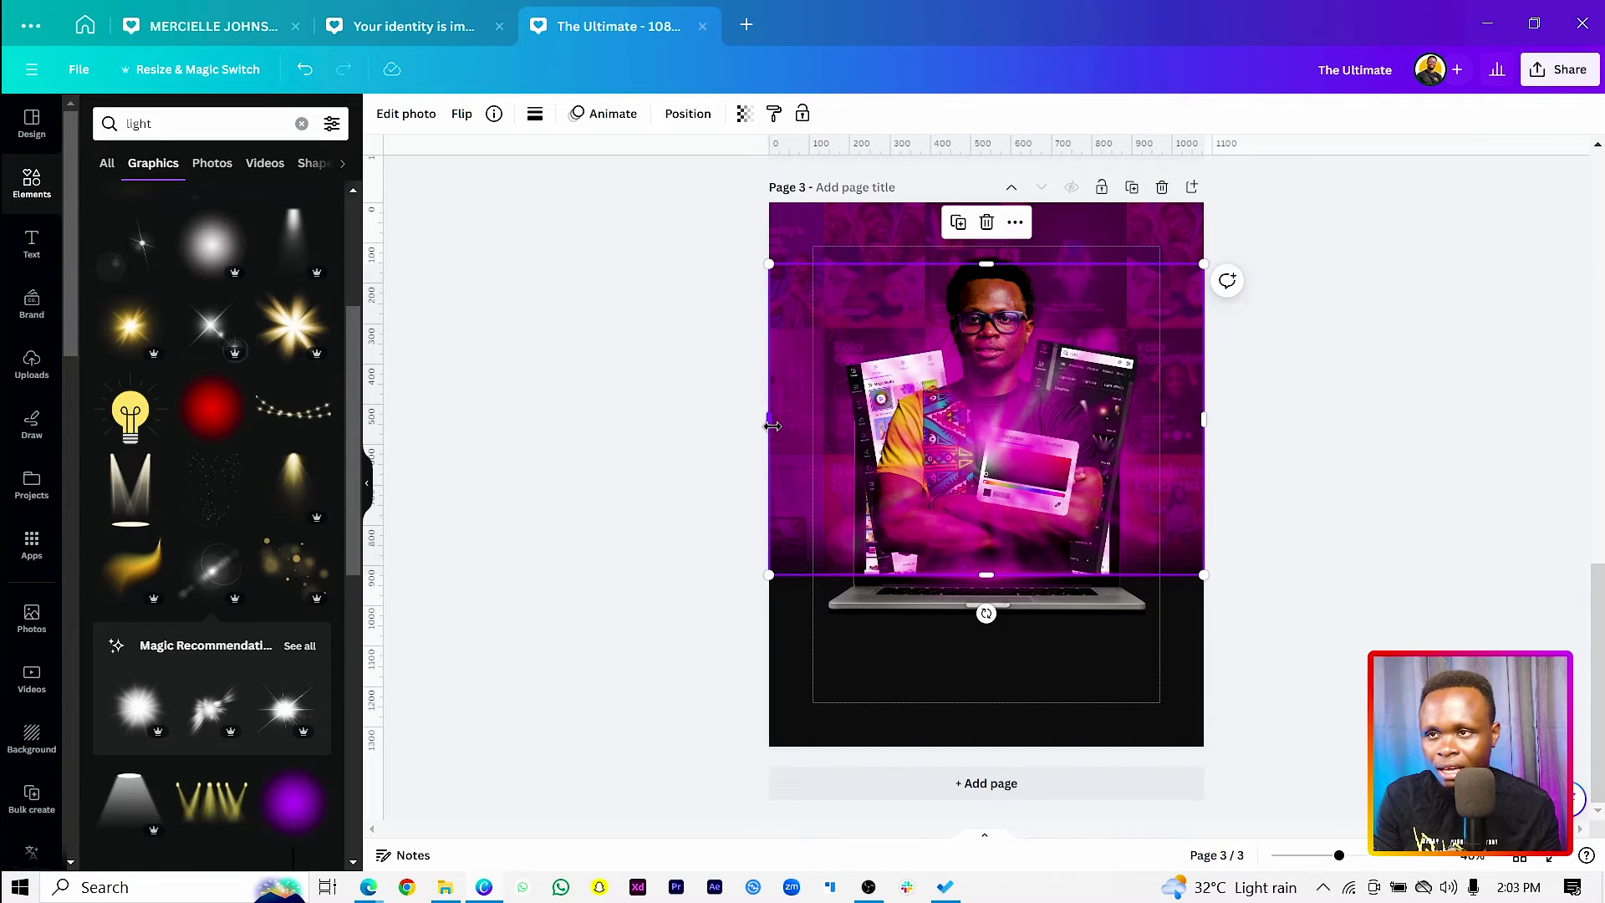
key(ctrl+[)
key(ctrl+[)
key(ctrl+[)
key(ctrl+[)
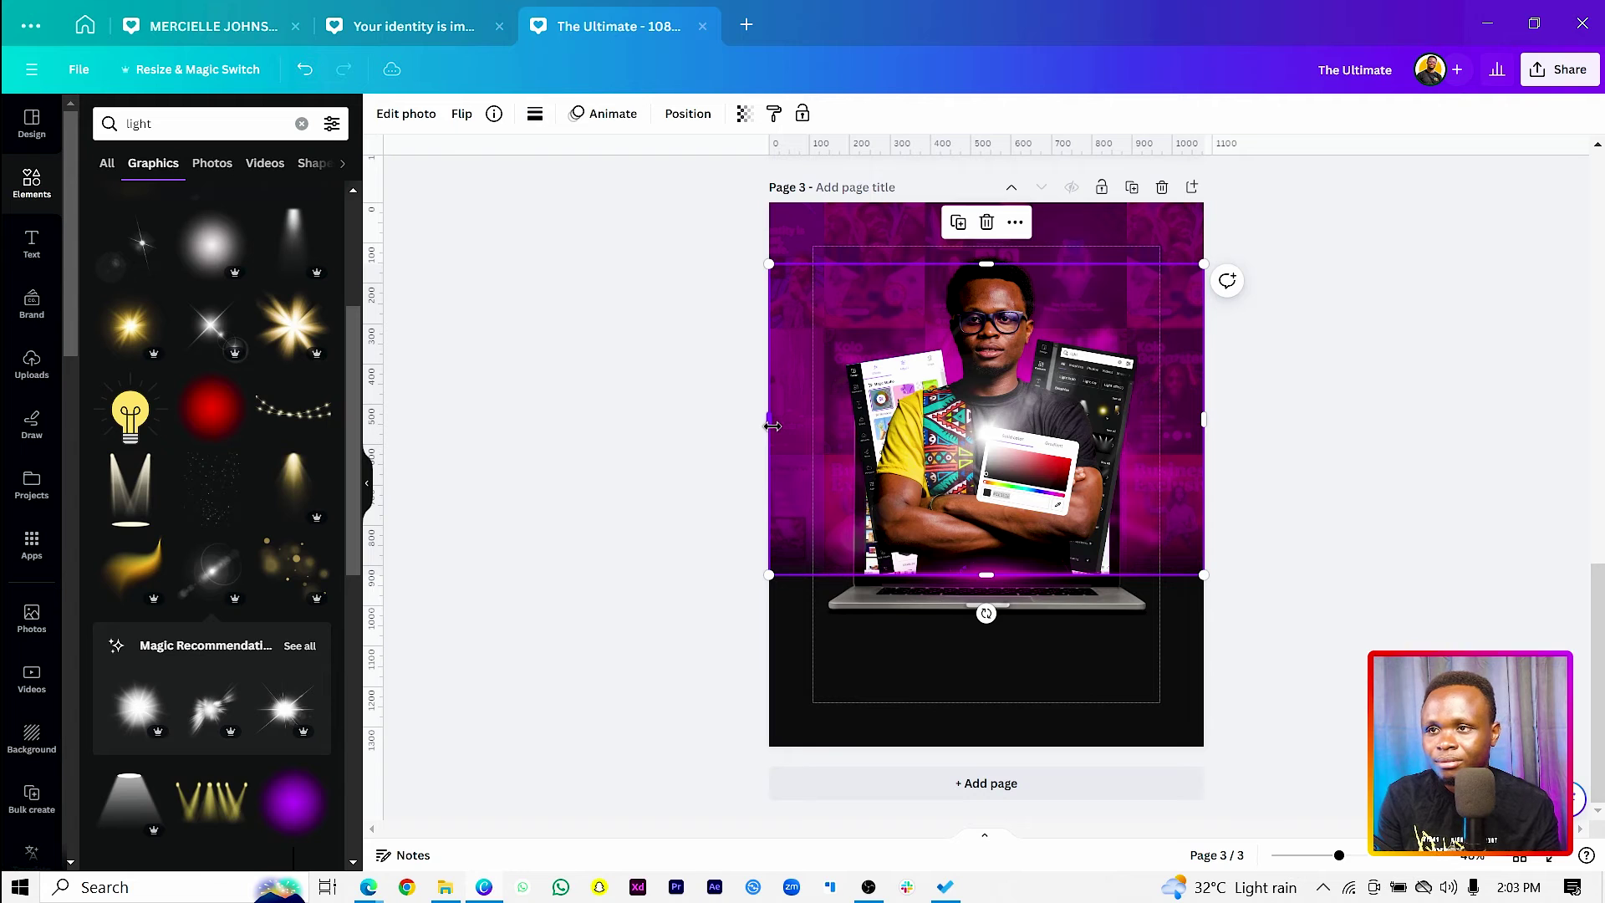
click(649, 460)
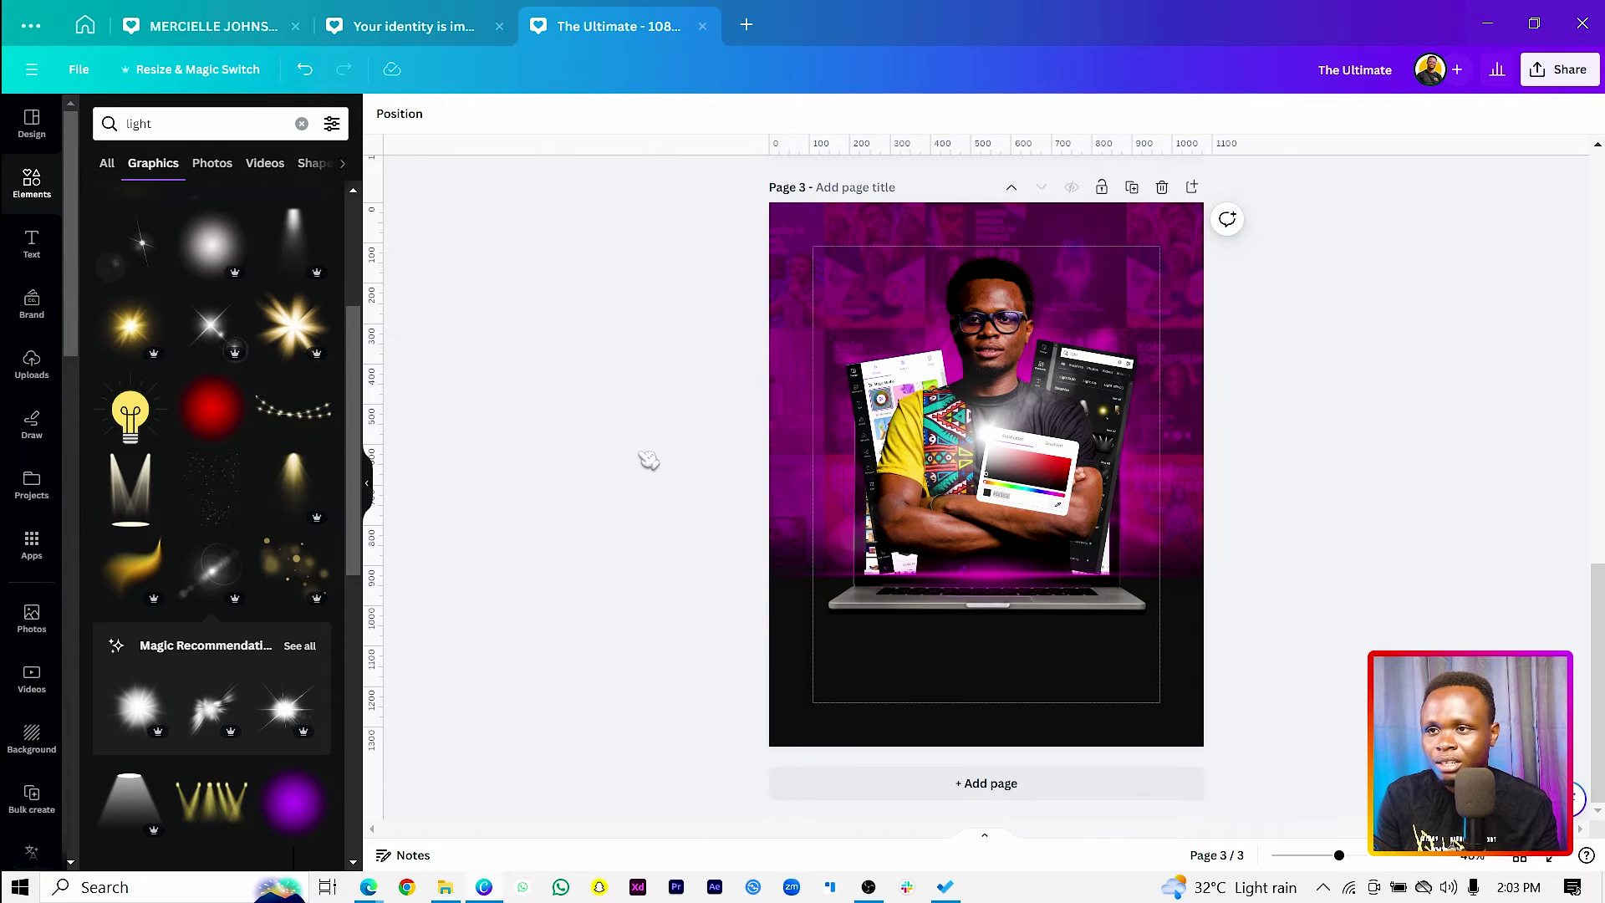
Step: Add a text box and place it on the black area beneath the laptop's base
click(1016, 687)
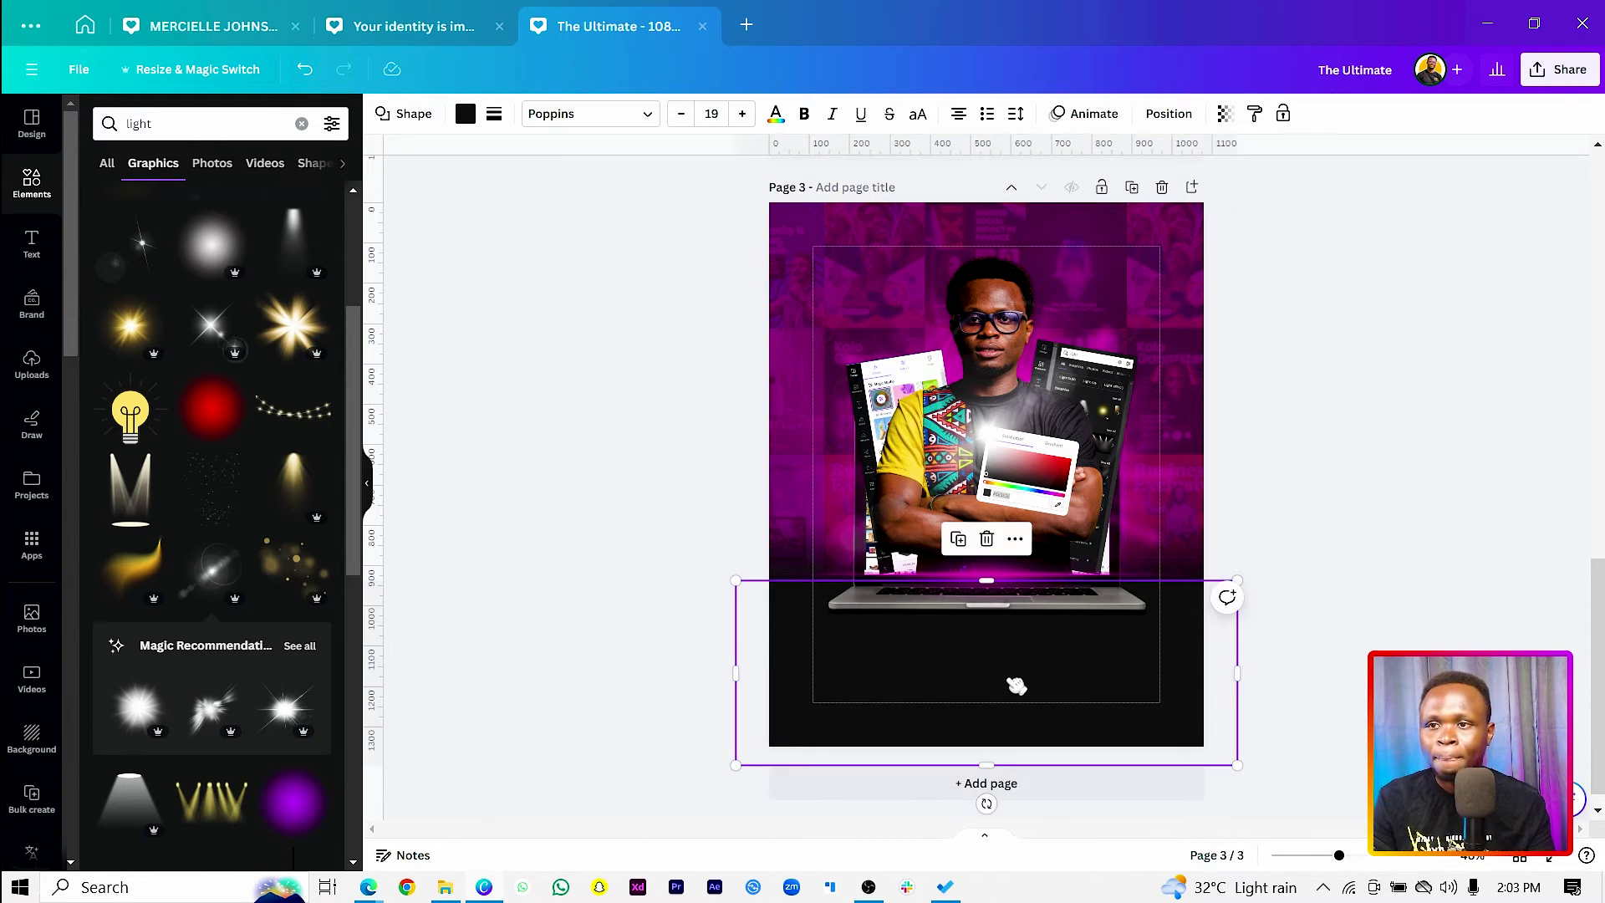
click(526, 548)
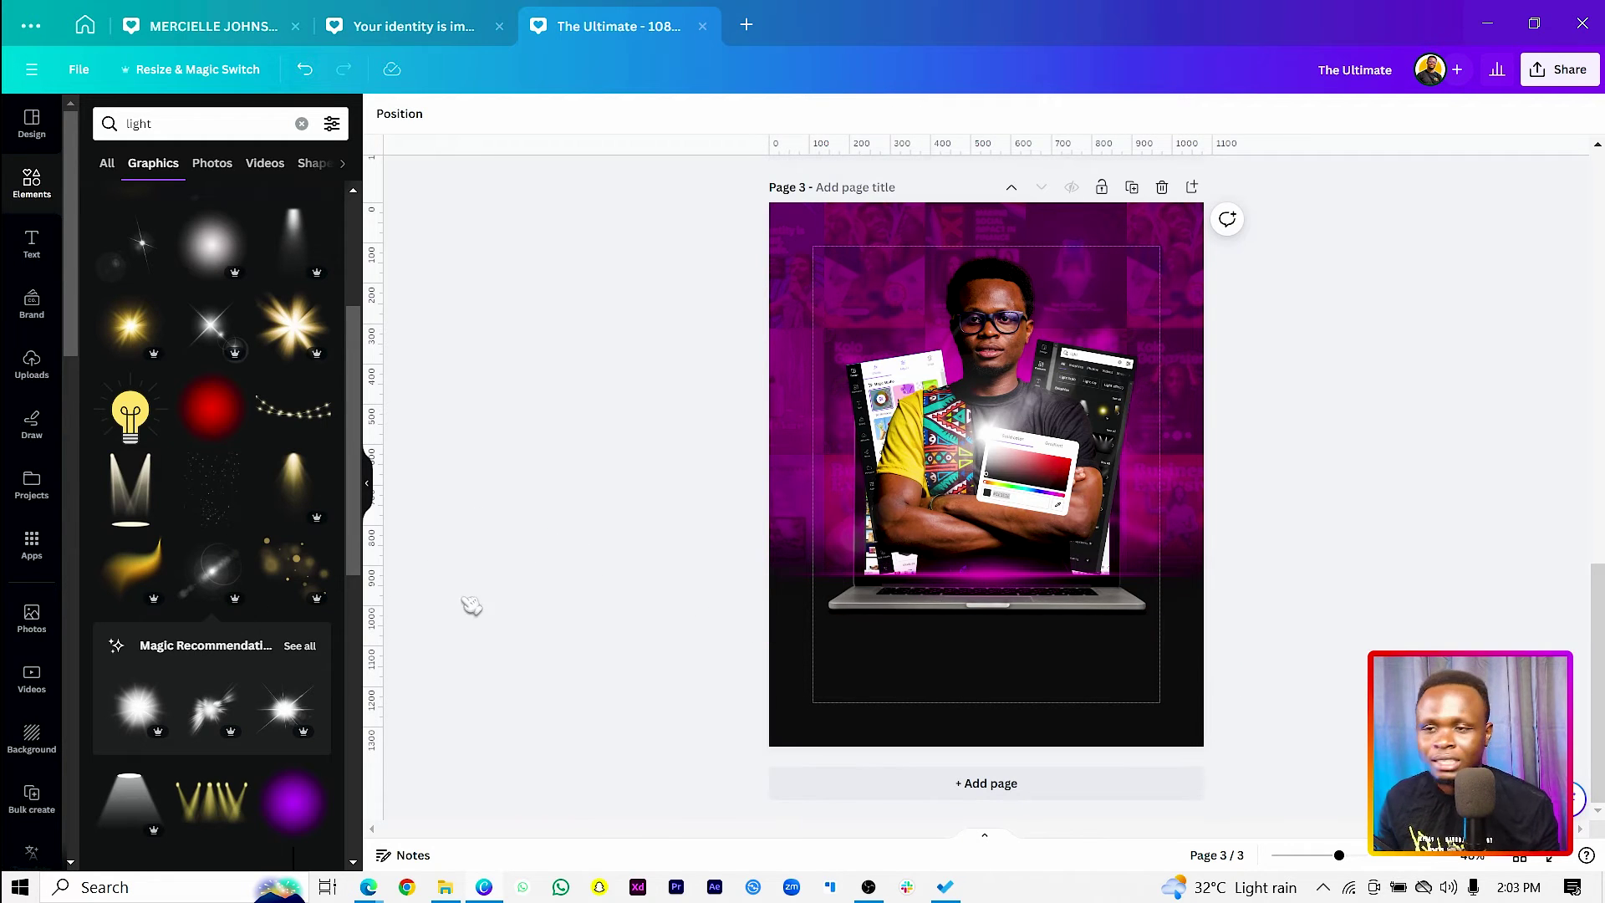
key(t)
drag(1001, 518, 875, 677)
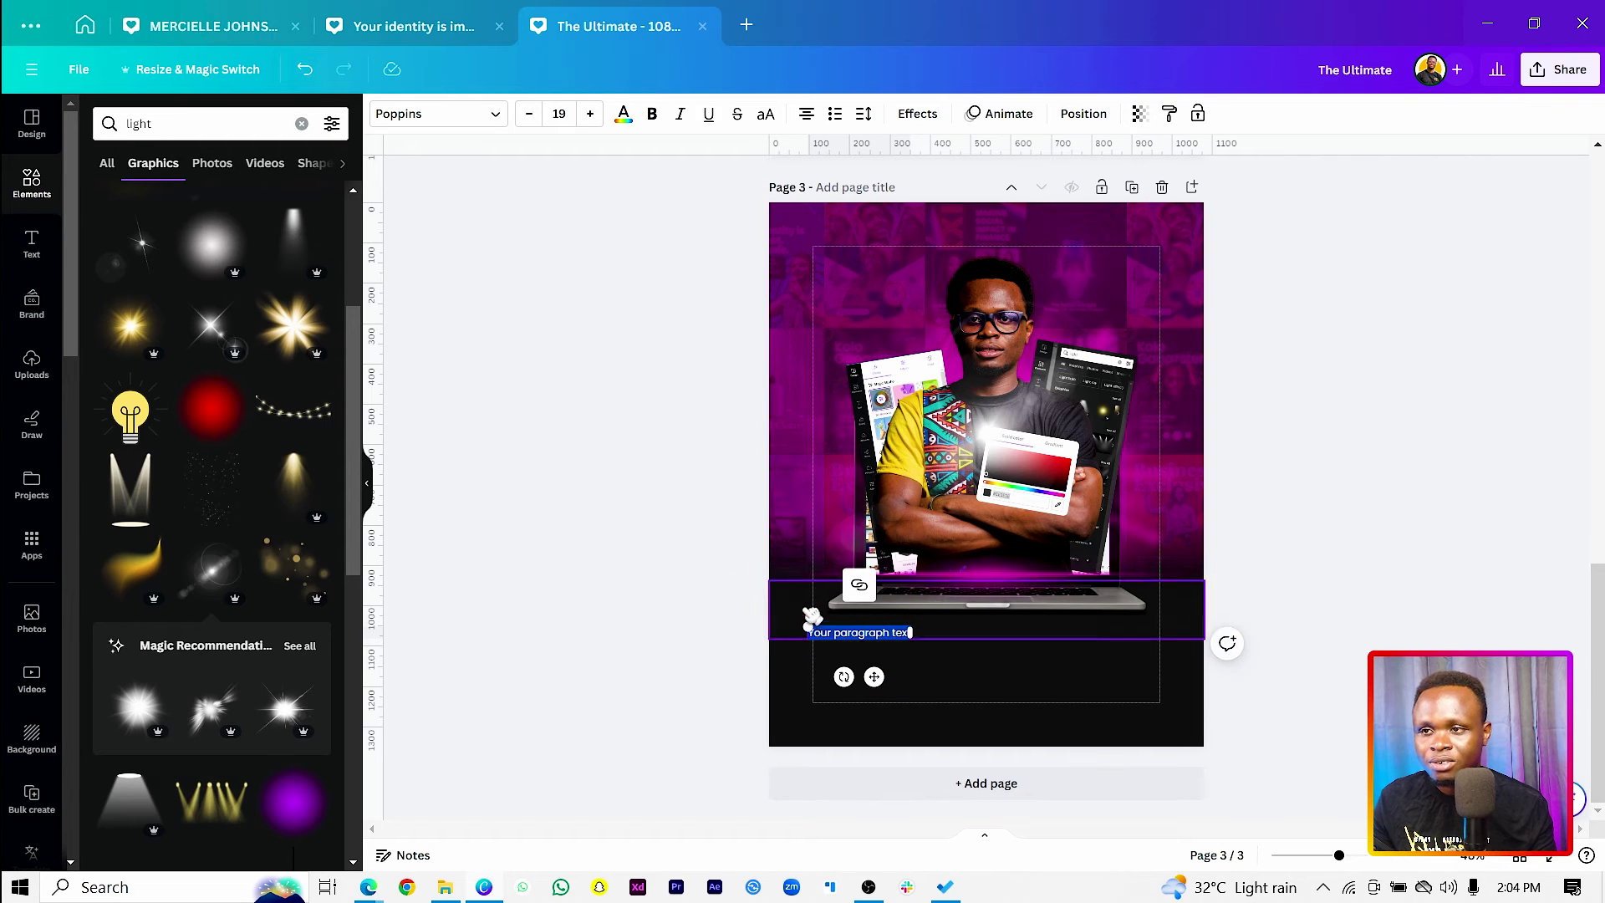
key(ctrl+z)
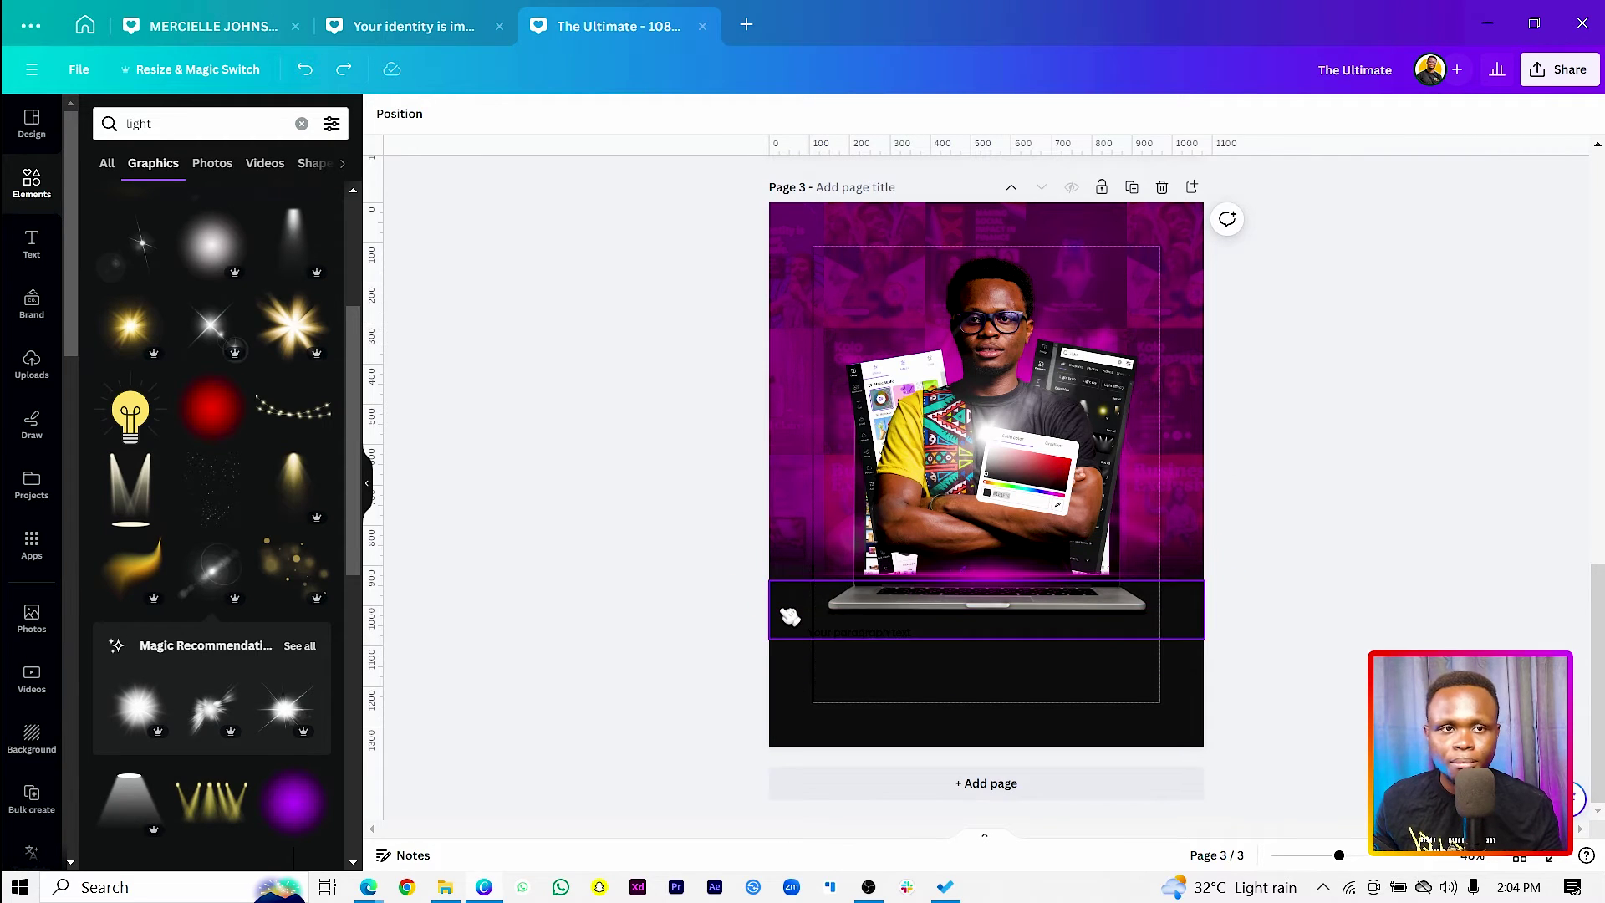
Step: Bring the lower gradient band in front of the laptop to darken its base, and shift the band slightly upward
scroll(790, 616, up, 5)
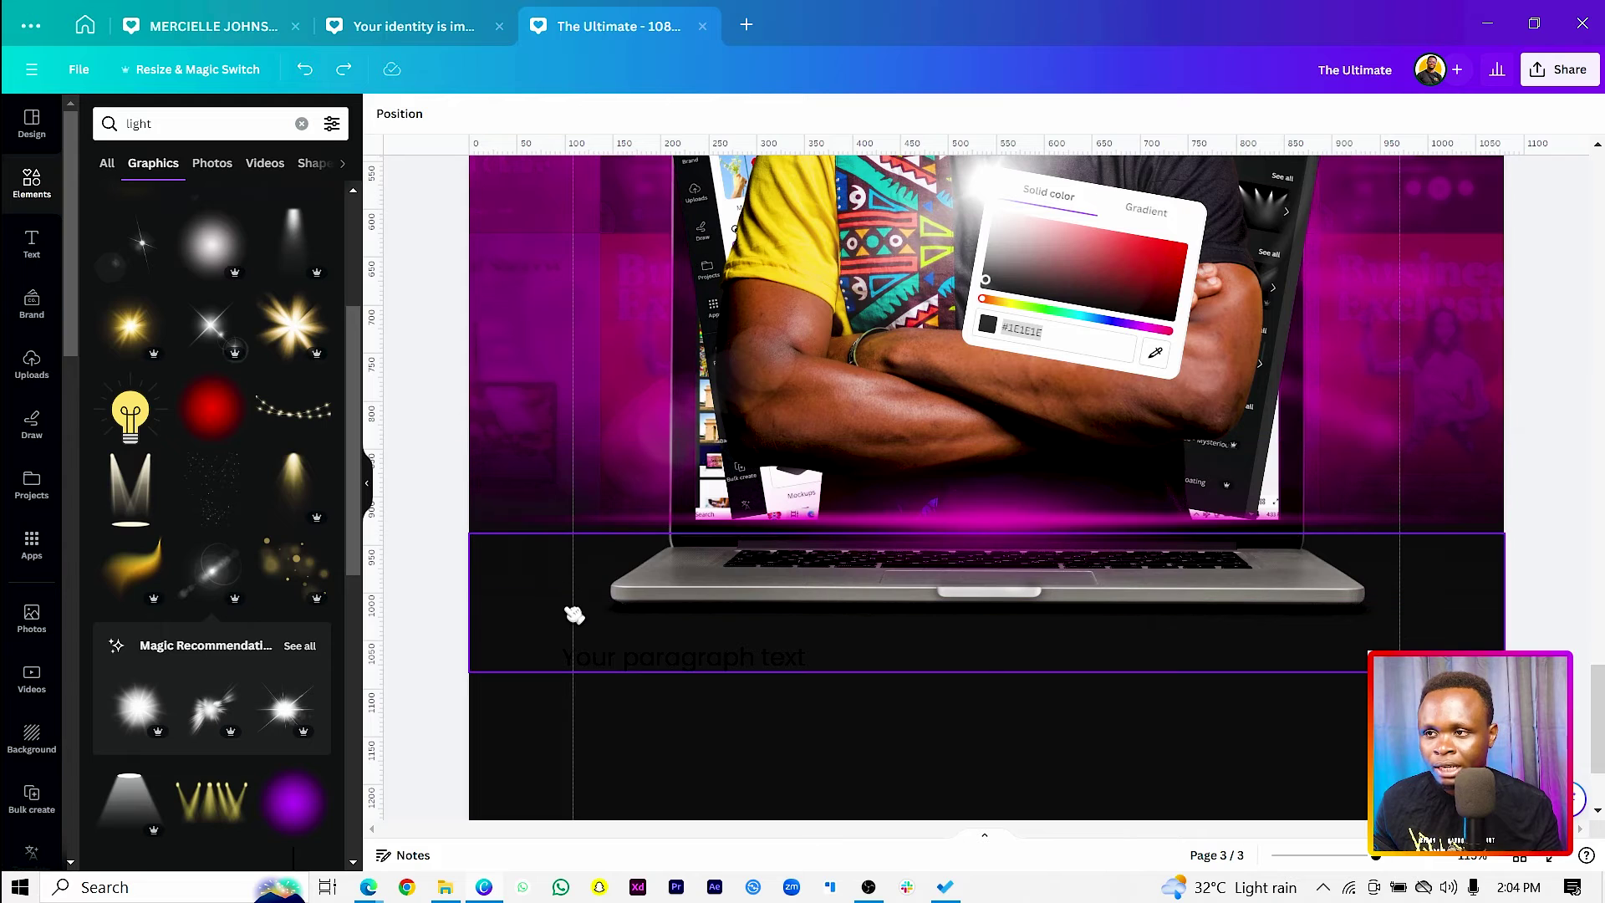
click(547, 624)
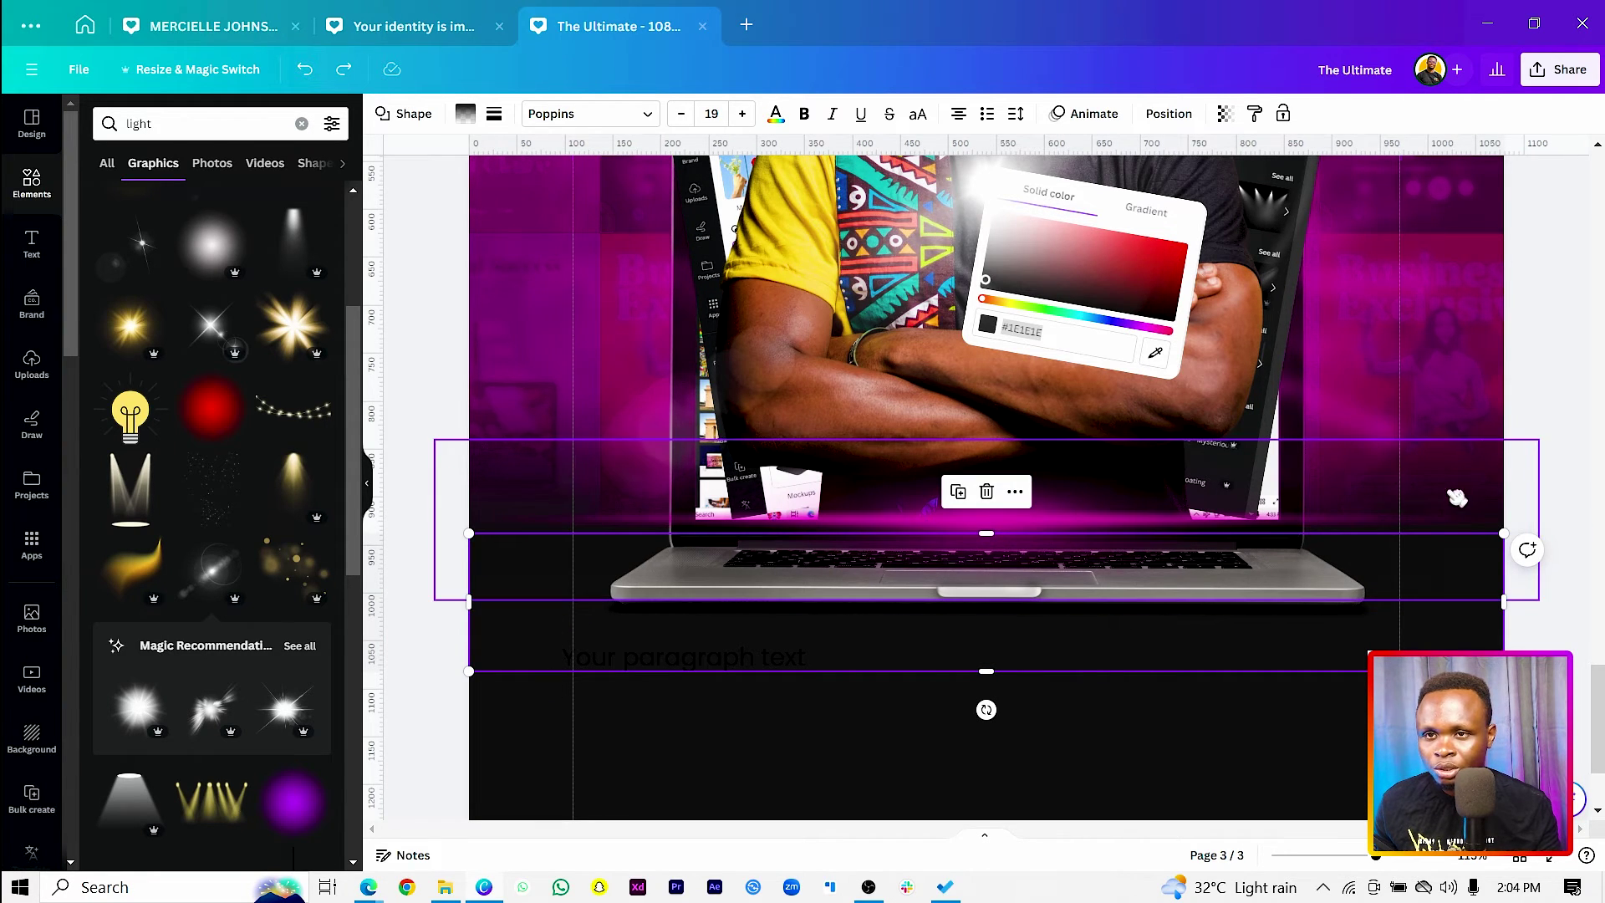
mouse_move(508, 619)
mouse_down()
mouse_move(513, 644)
mouse_move(504, 619)
mouse_up()
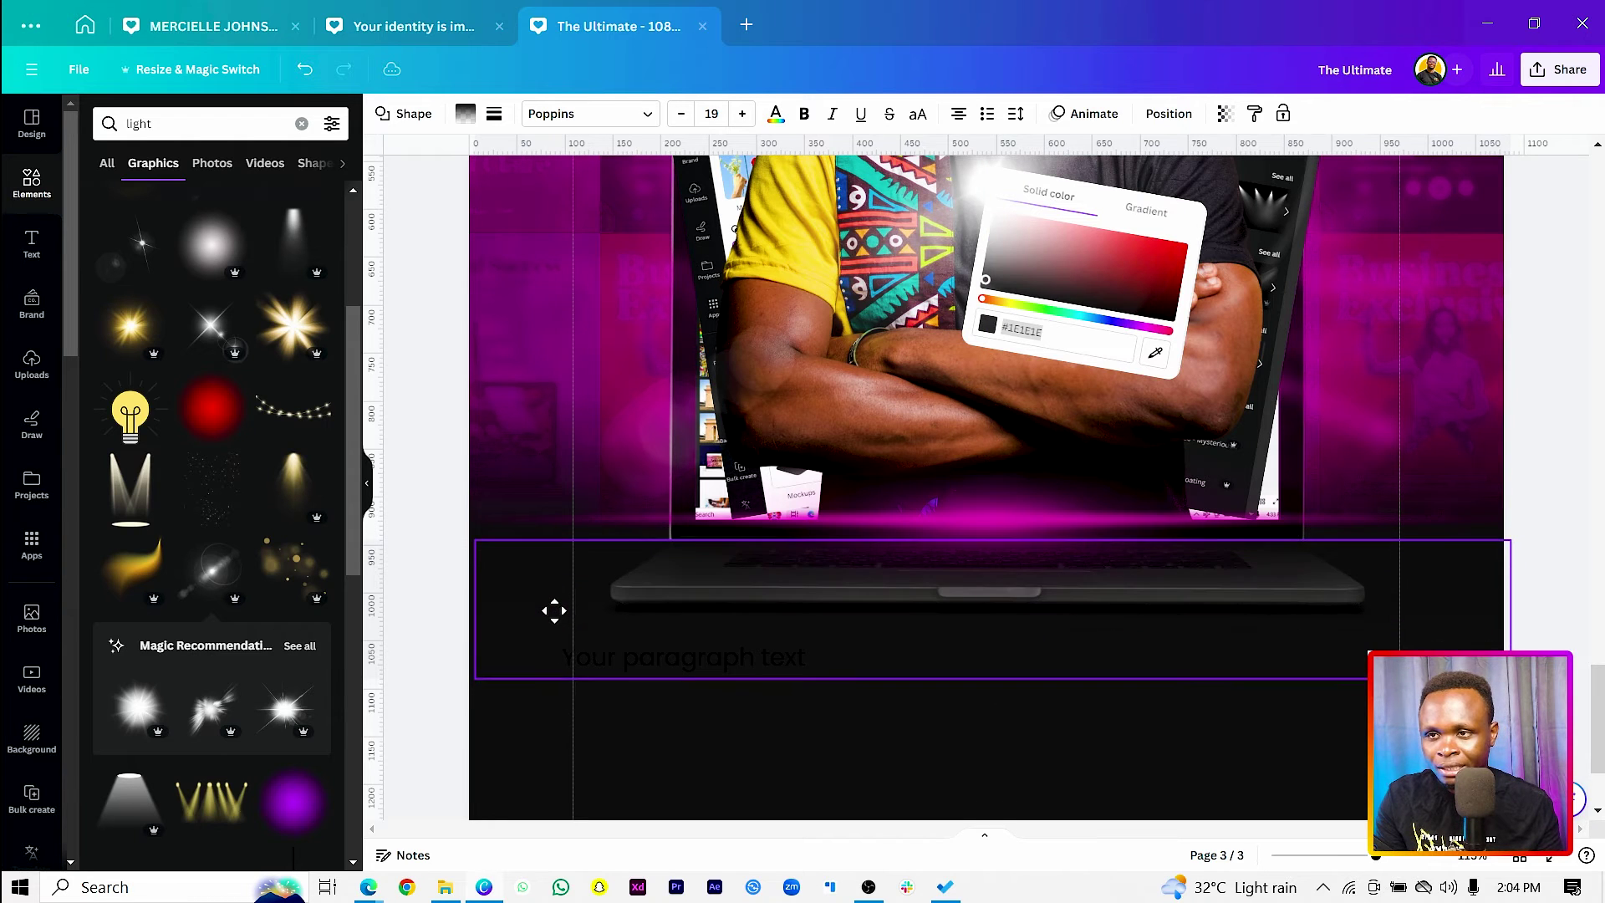
click(609, 663)
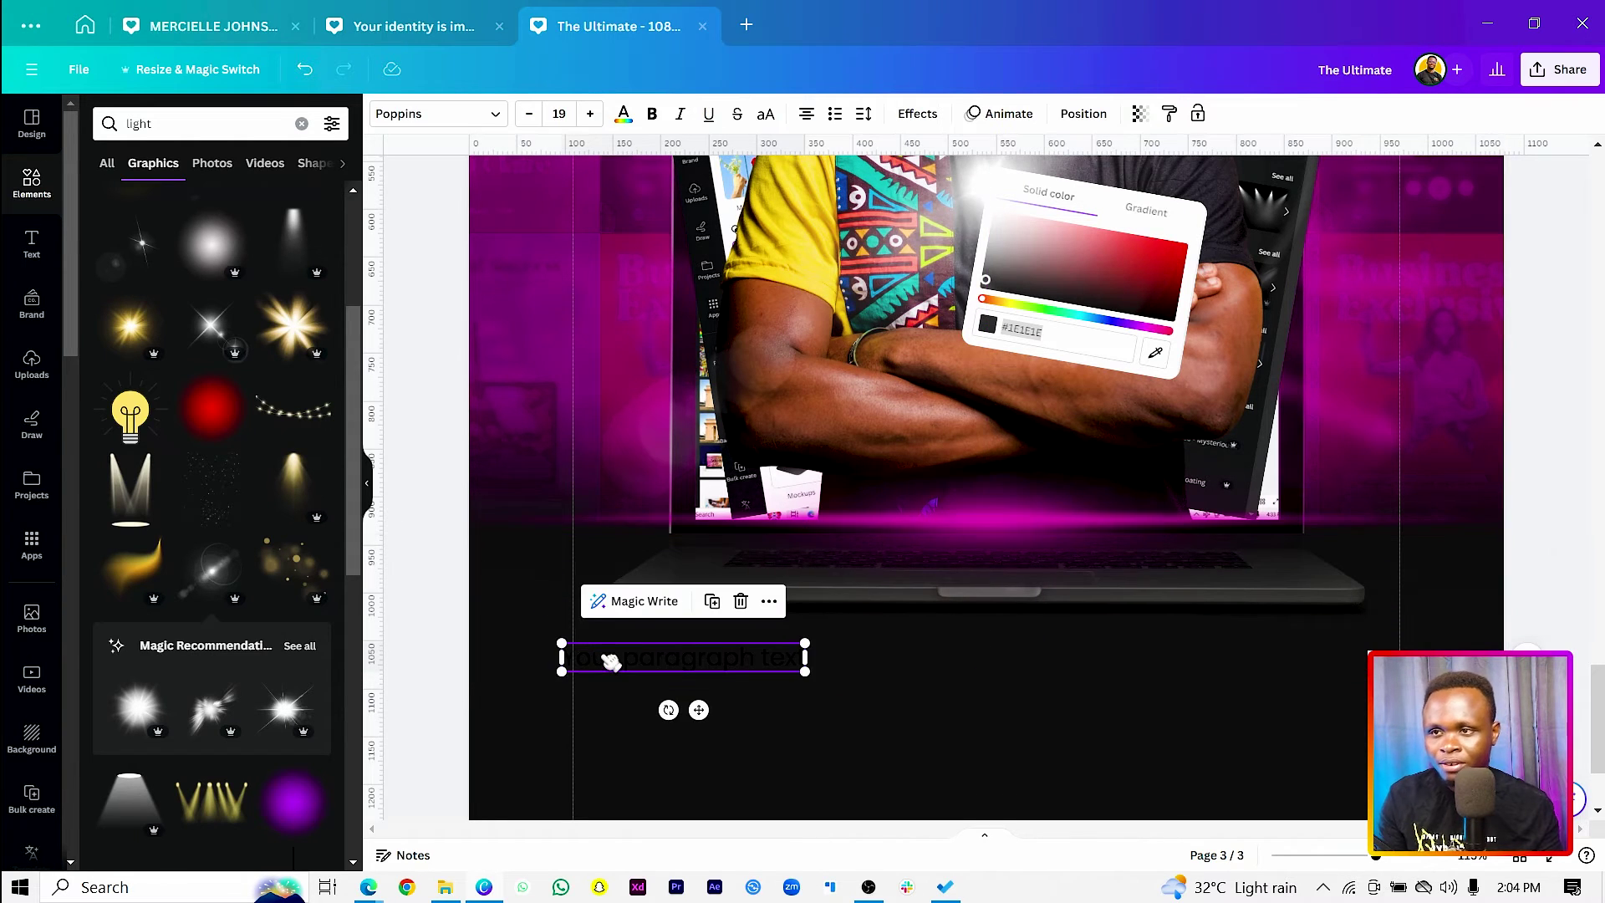
drag(1060, 613, 1054, 600)
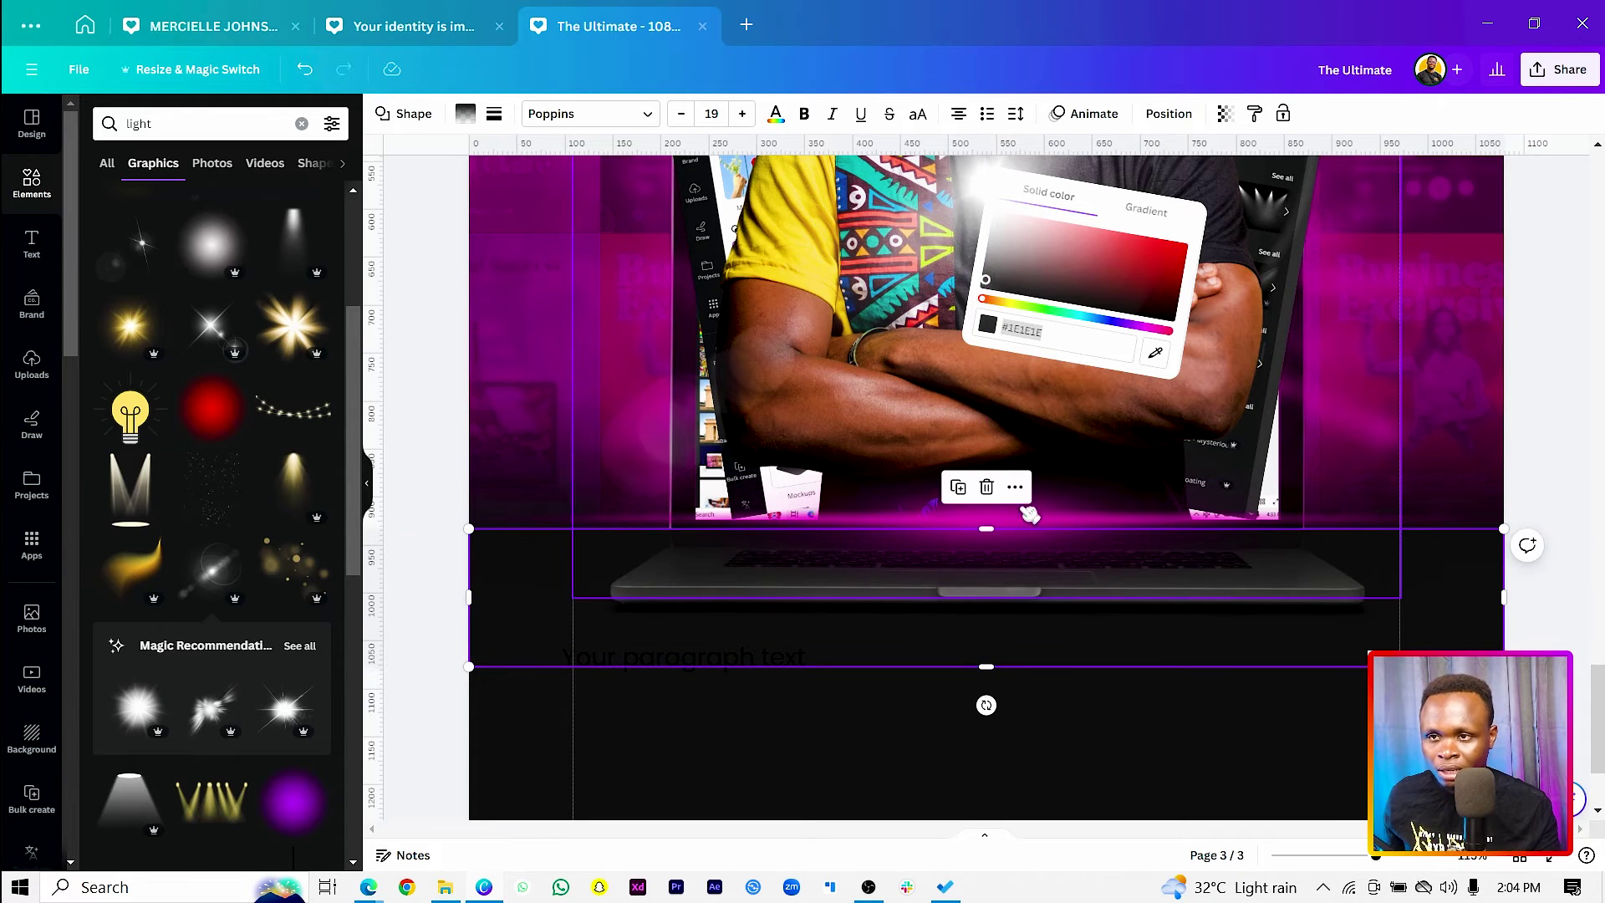
click(1413, 515)
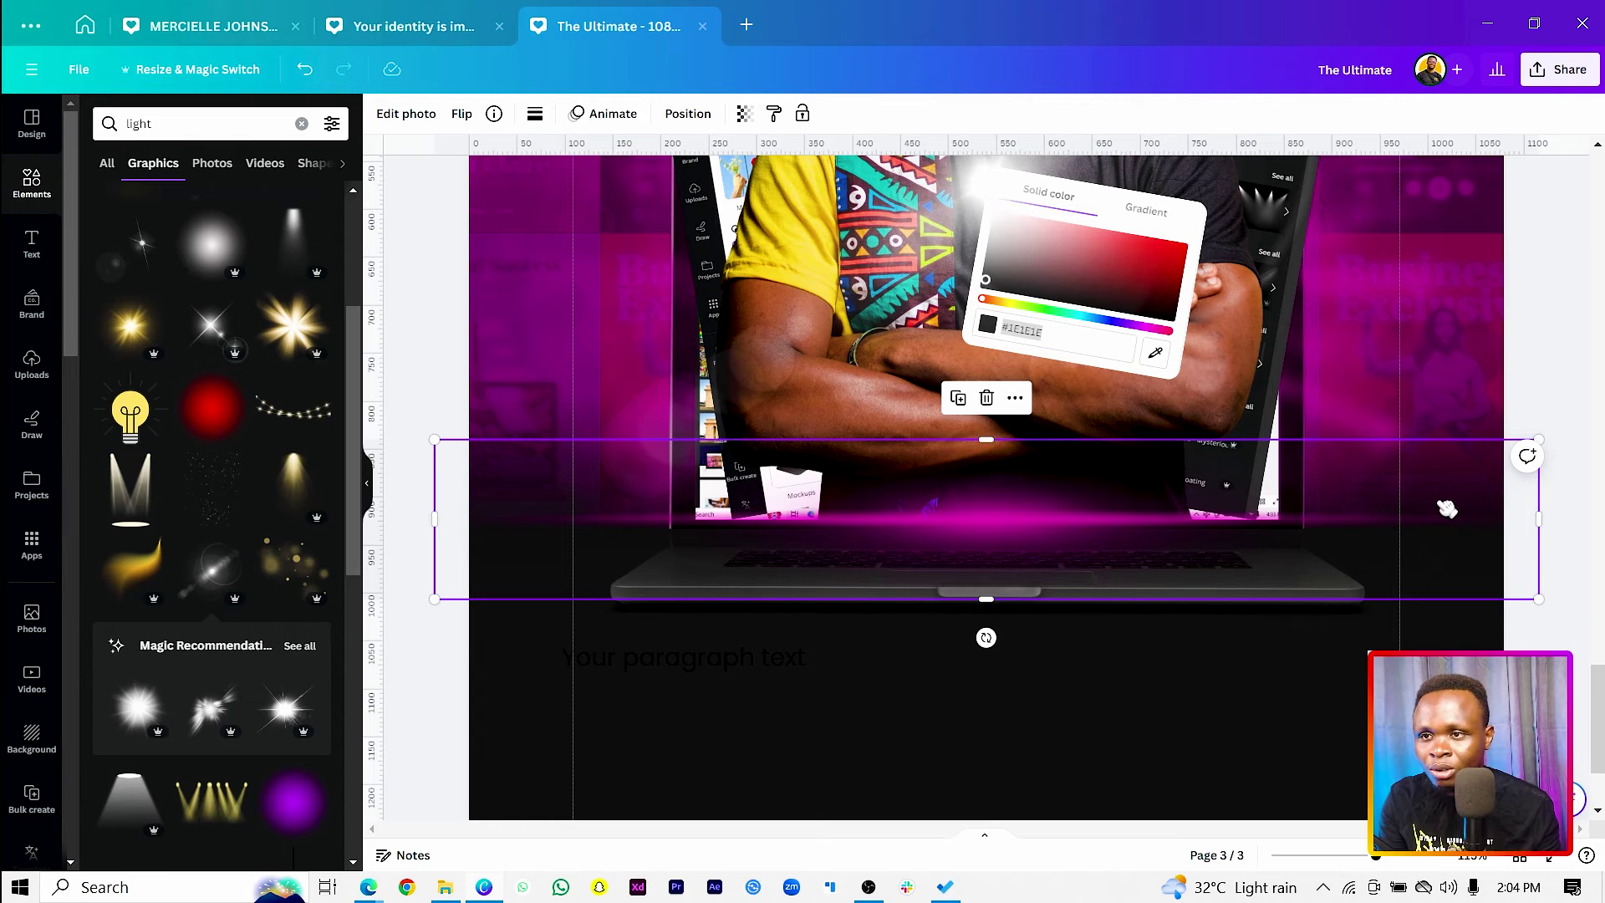
Step: Move the text box over the laptop's base and replace its placeholder text with "The Ultimate"
drag(1077, 541, 1001, 511)
click(743, 649)
drag(743, 649, 1061, 685)
click(965, 595)
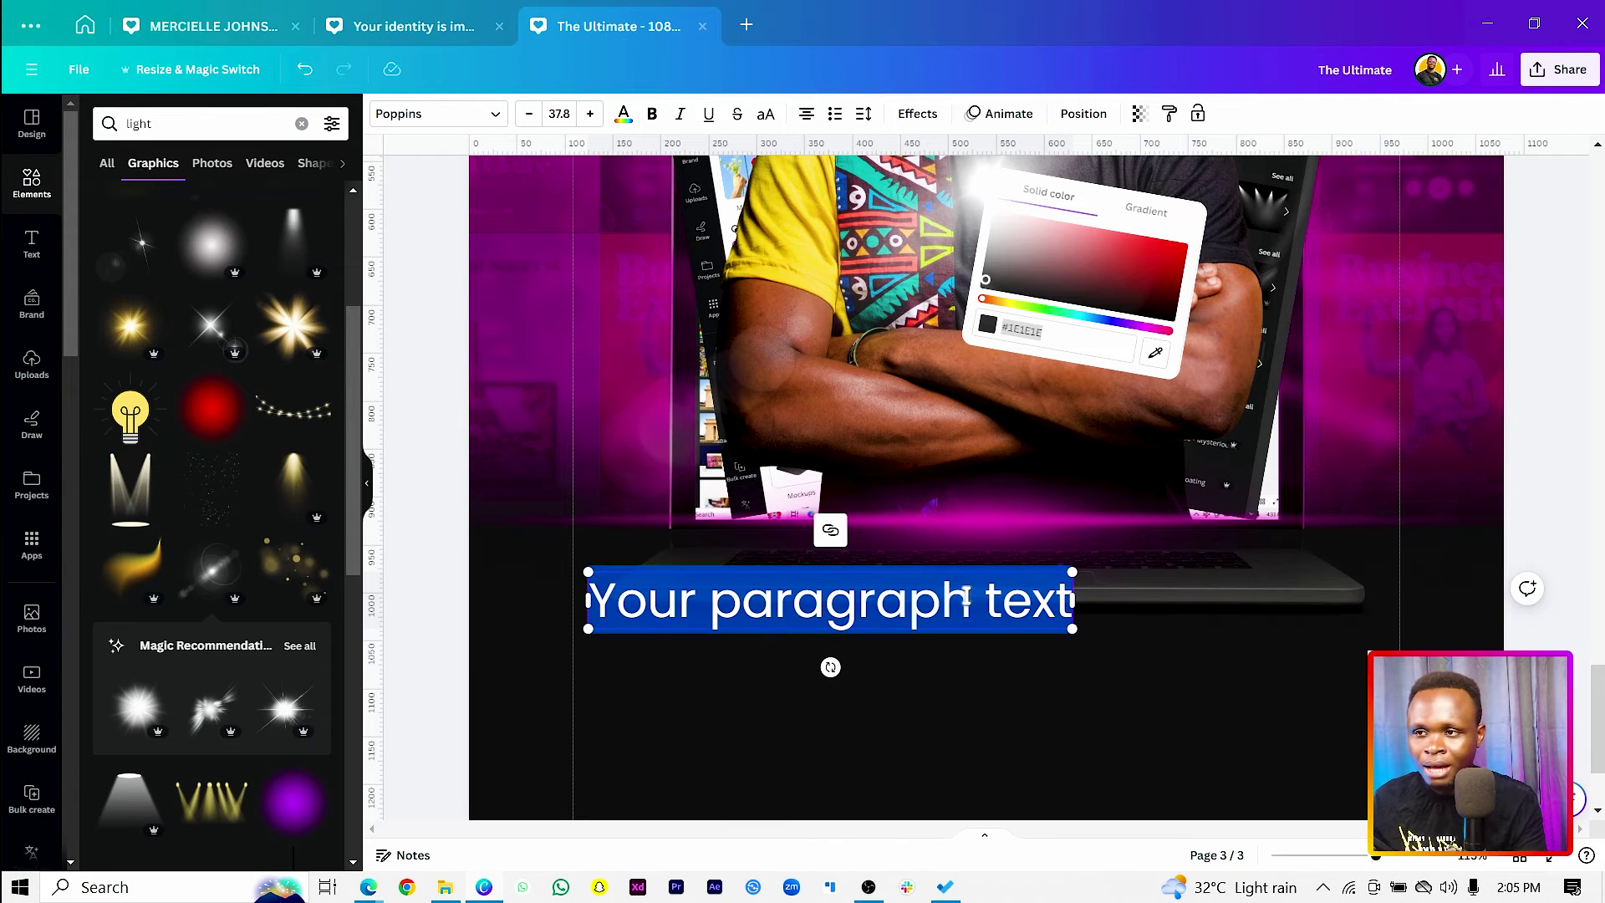
text(The U)
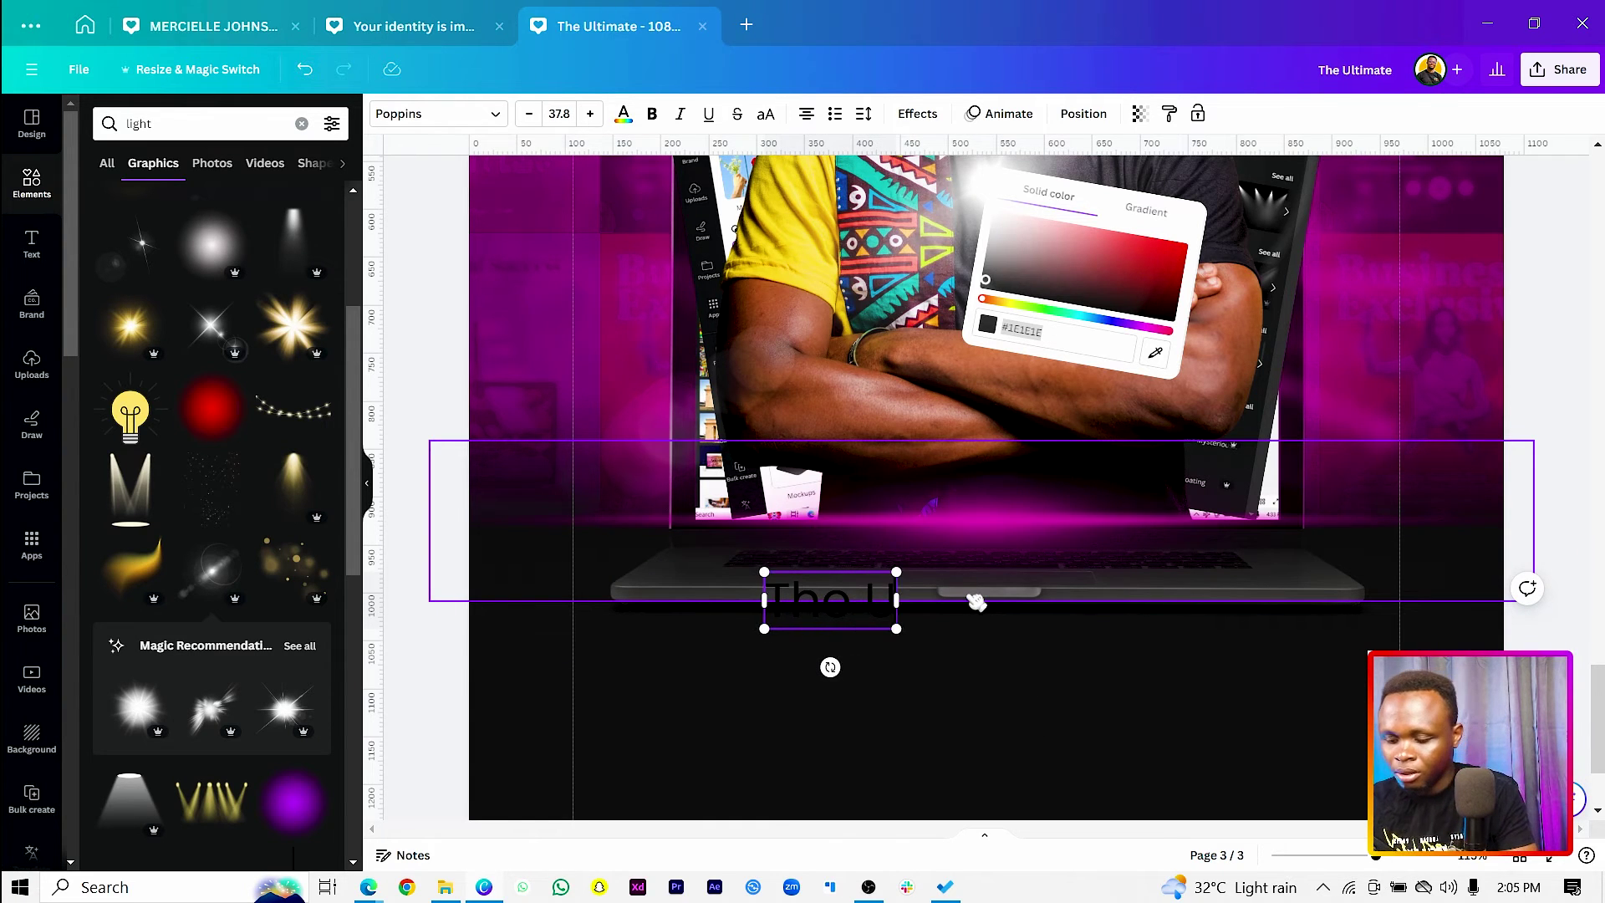
text(ltimate)
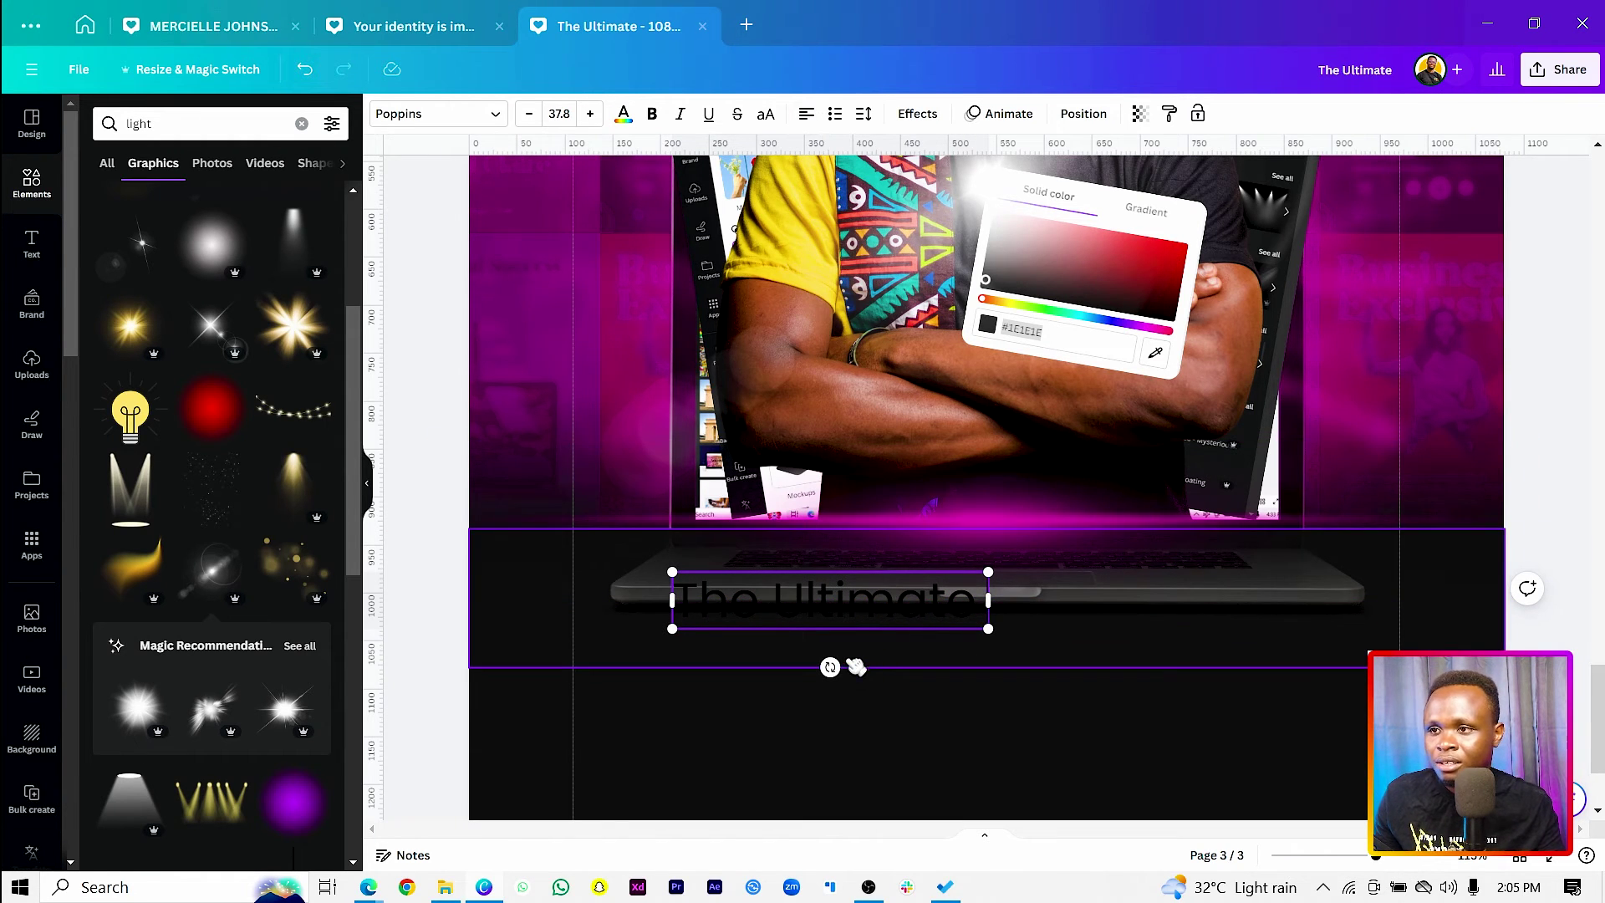
Step: Align the "The Ultimate" text with the page's left margin guide and enlarge it to size 61.1
scroll(856, 665, down, 3)
click(502, 663)
drag(880, 522, 795, 530)
drag(918, 555, 1052, 632)
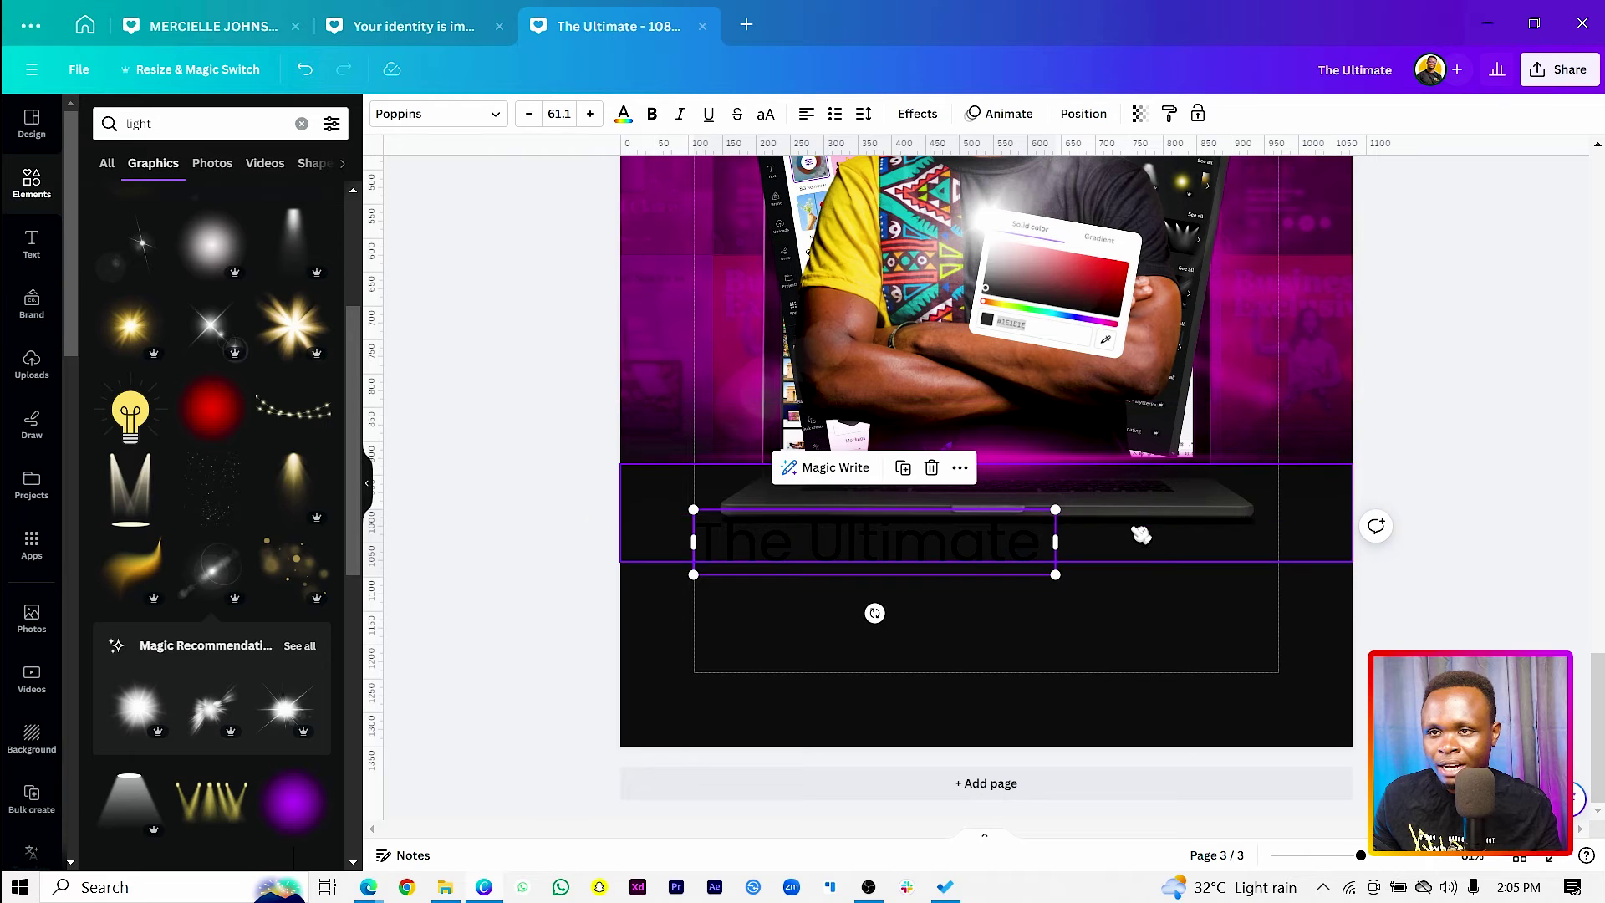
Step: Stretch the lower dark gradient band downward to cover most of the black area beneath the laptop
click(1141, 535)
drag(1129, 558, 1140, 667)
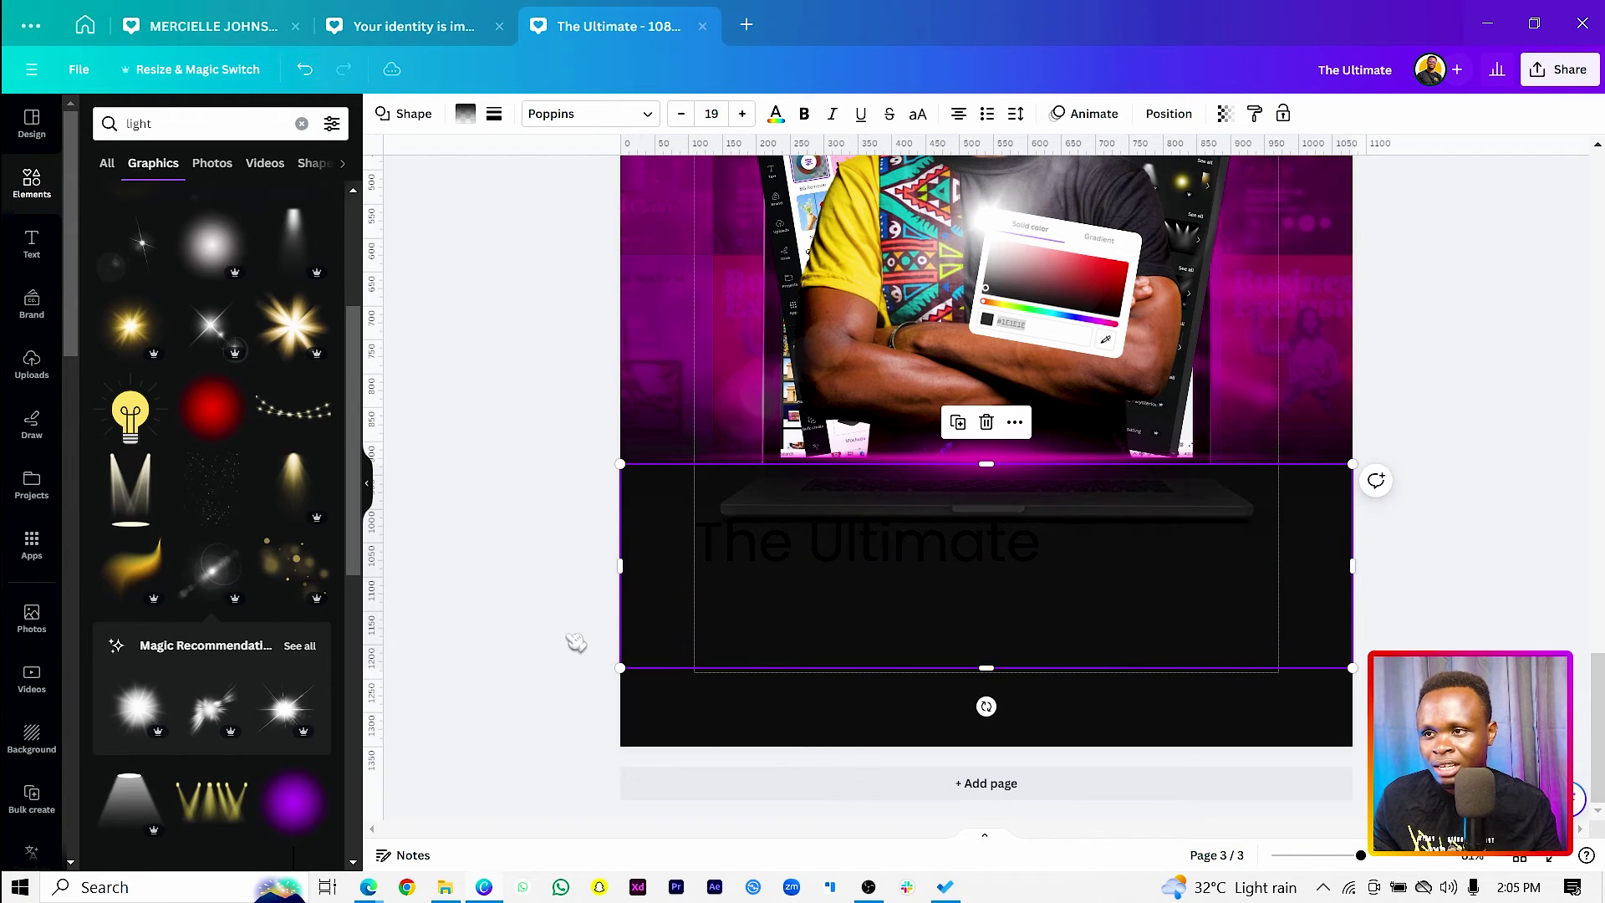
click(540, 630)
Step: Shift the "The Ultimate" text slightly upward over the laptop's base and colour it white
drag(849, 544, 788, 539)
double_click(844, 500)
click(788, 524)
click(623, 115)
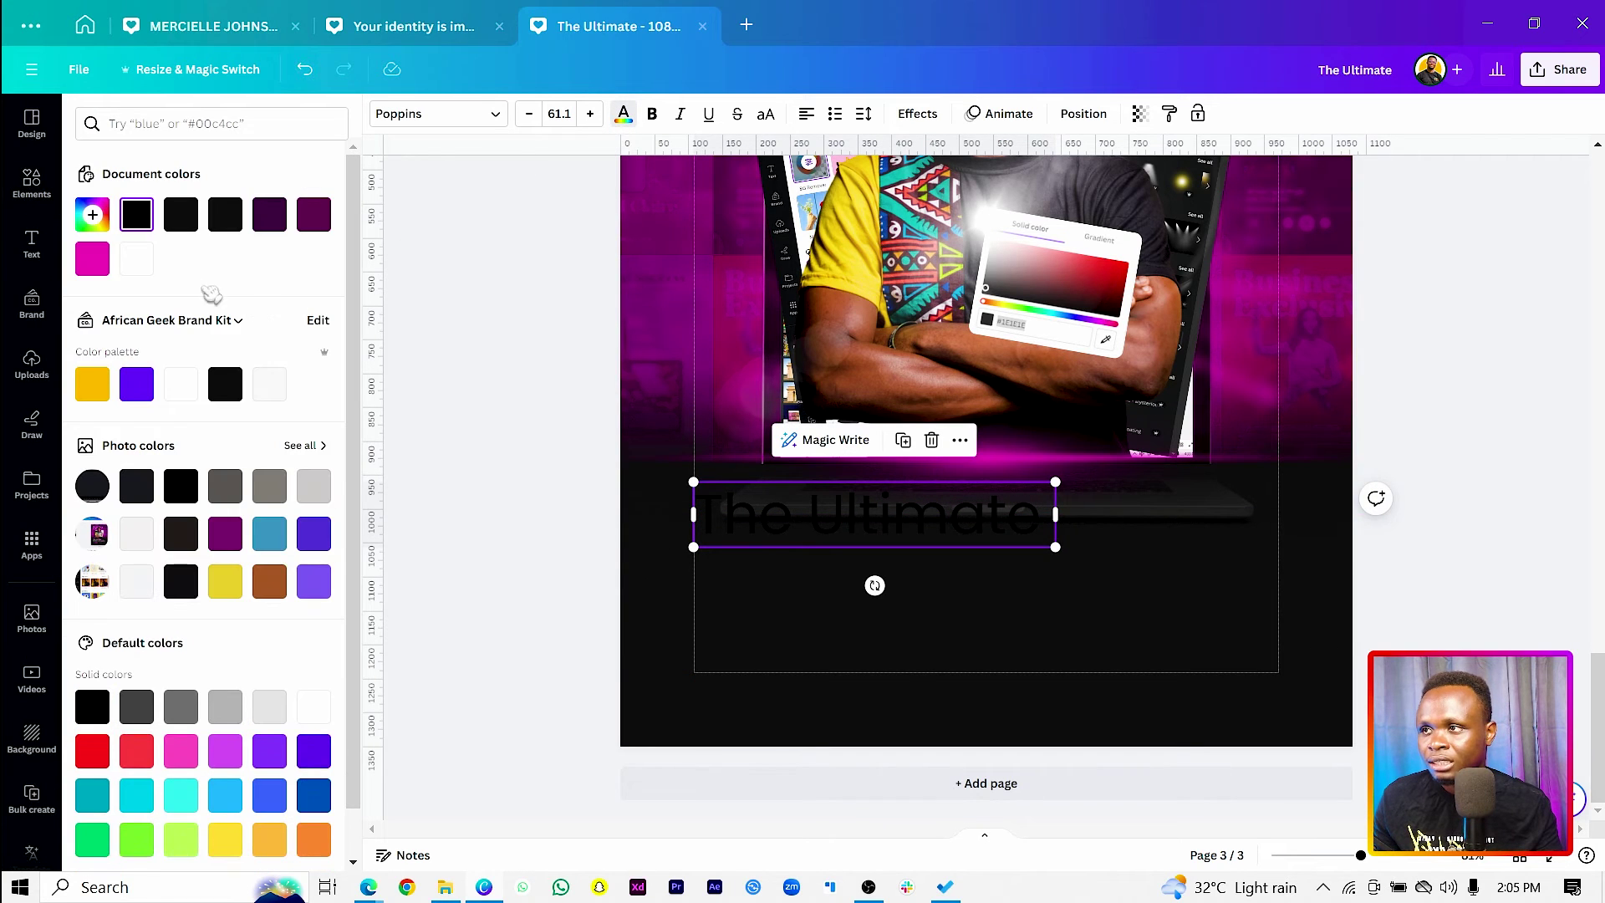
click(137, 259)
click(495, 477)
Step: Duplicate the "The Ultimate" text directly beneath itself and change the copy's wording to "Canva Course"
click(817, 520)
drag(818, 520, 808, 574)
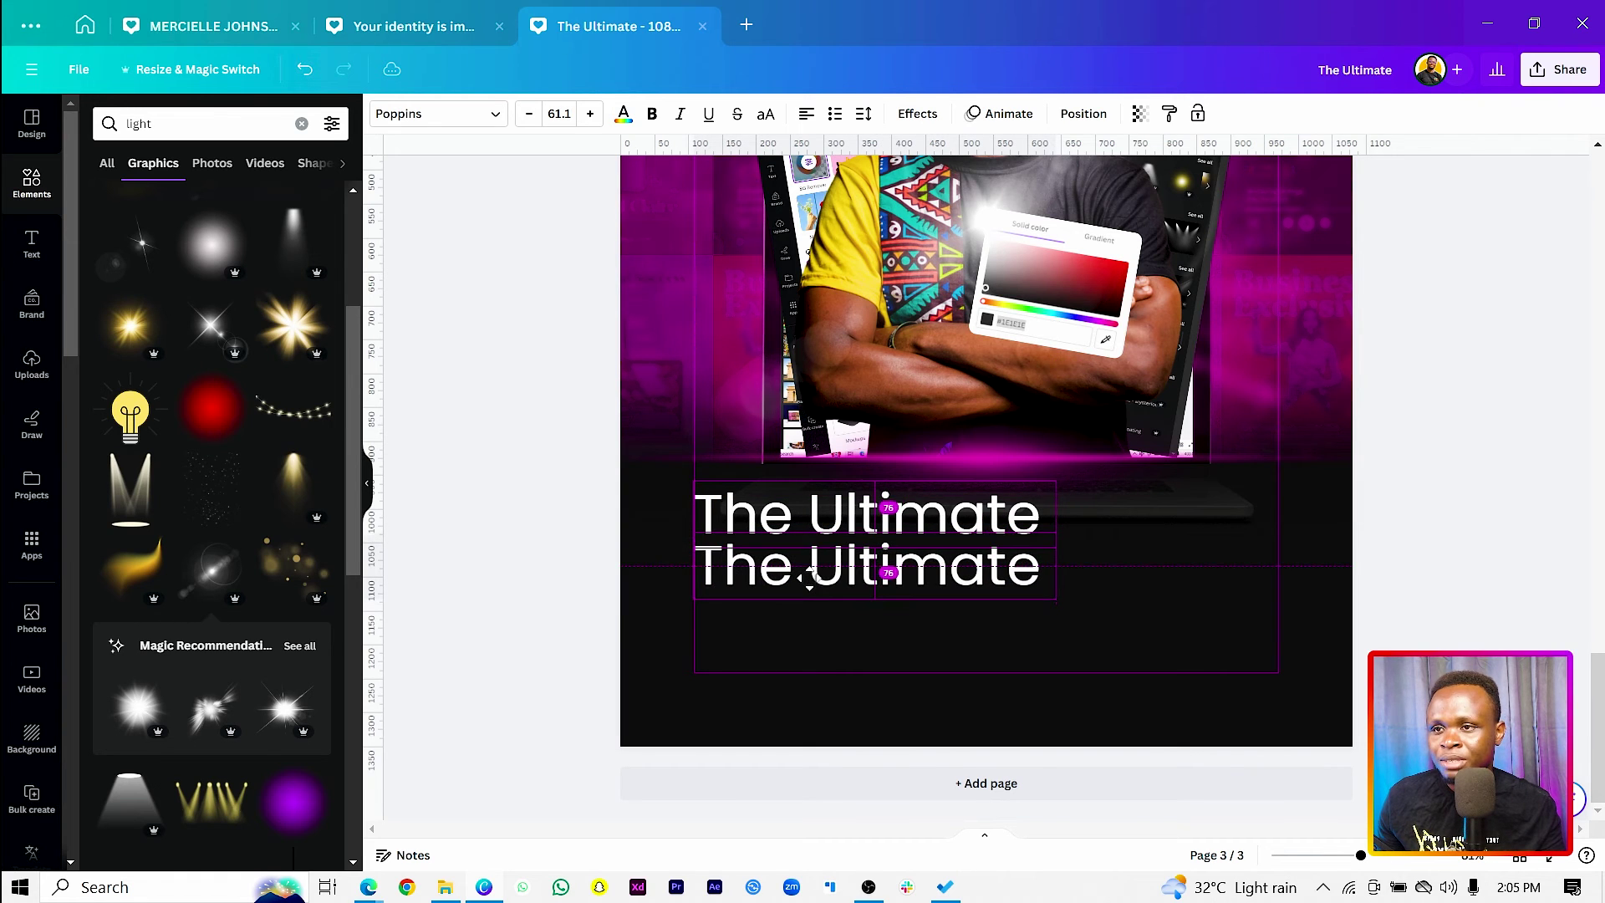
double_click(808, 577)
text(Canv)
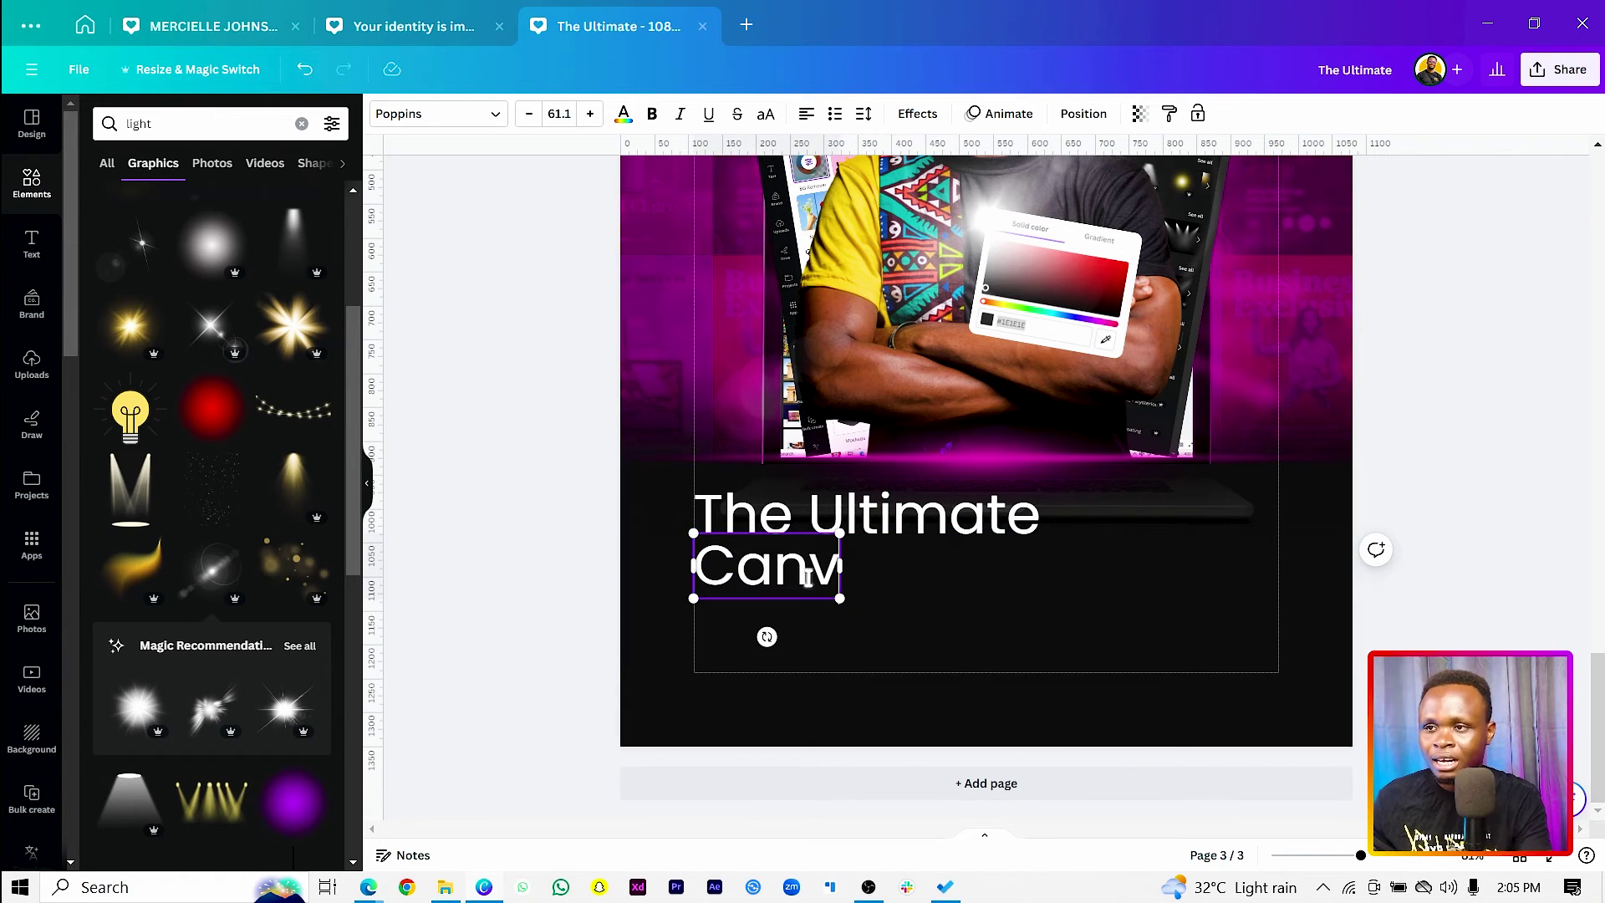
text(a Course)
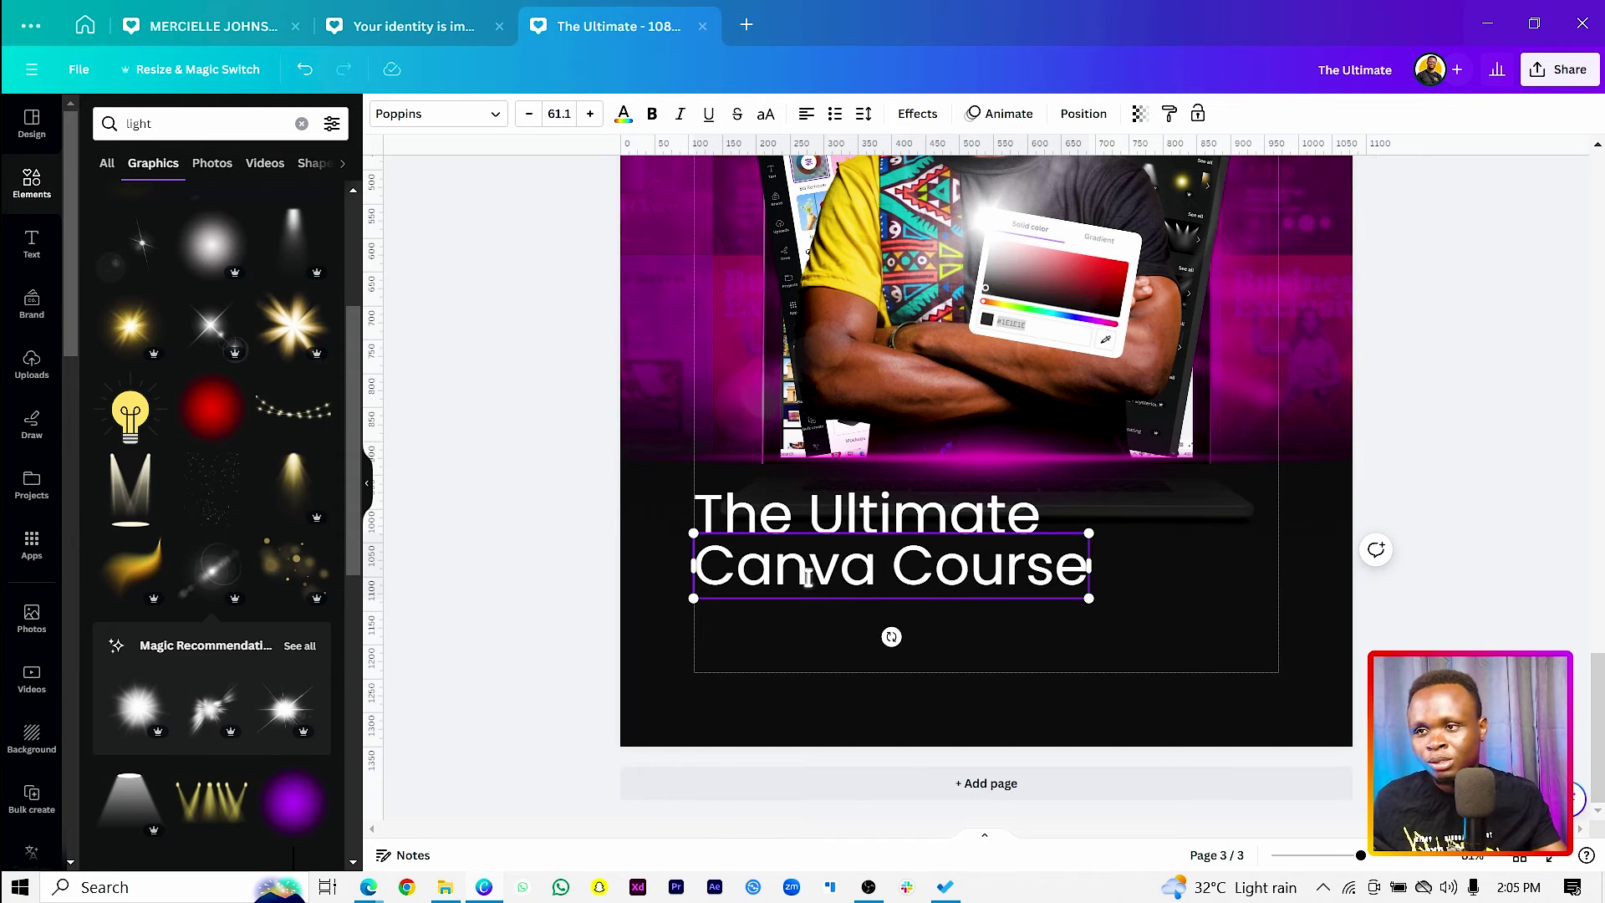
Step: Enlarge the "Canva Course" line to size 83.3, tighten it under the first line, and move both lines up just below the glow
drag(1087, 600, 1236, 646)
click(651, 598)
click(803, 575)
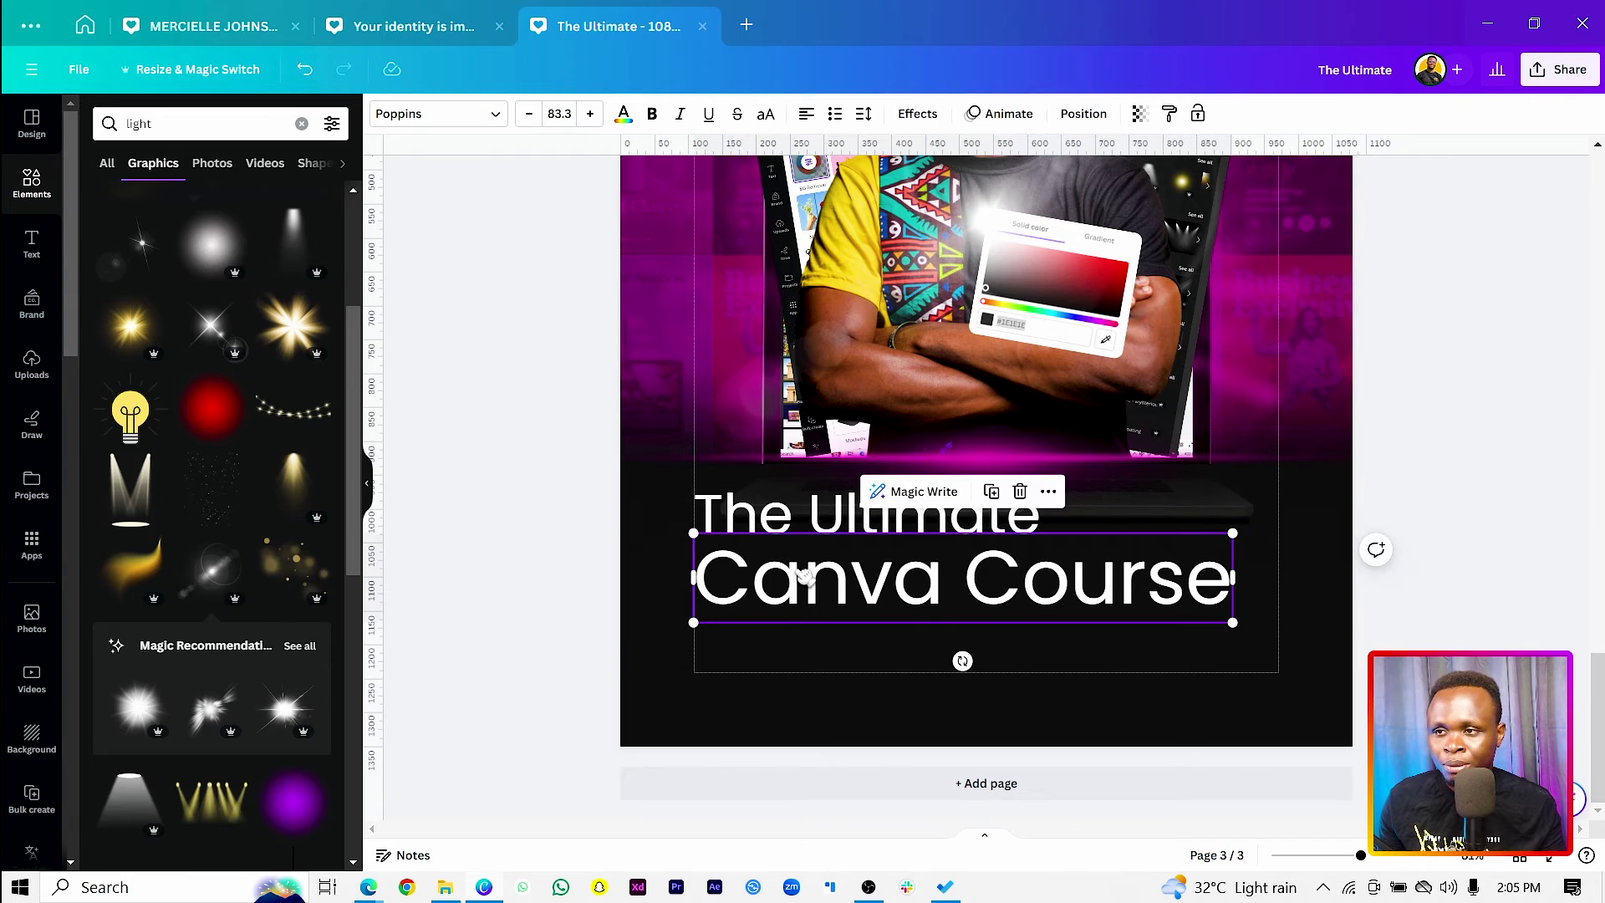
drag(802, 575, 858, 580)
shift+click(827, 509)
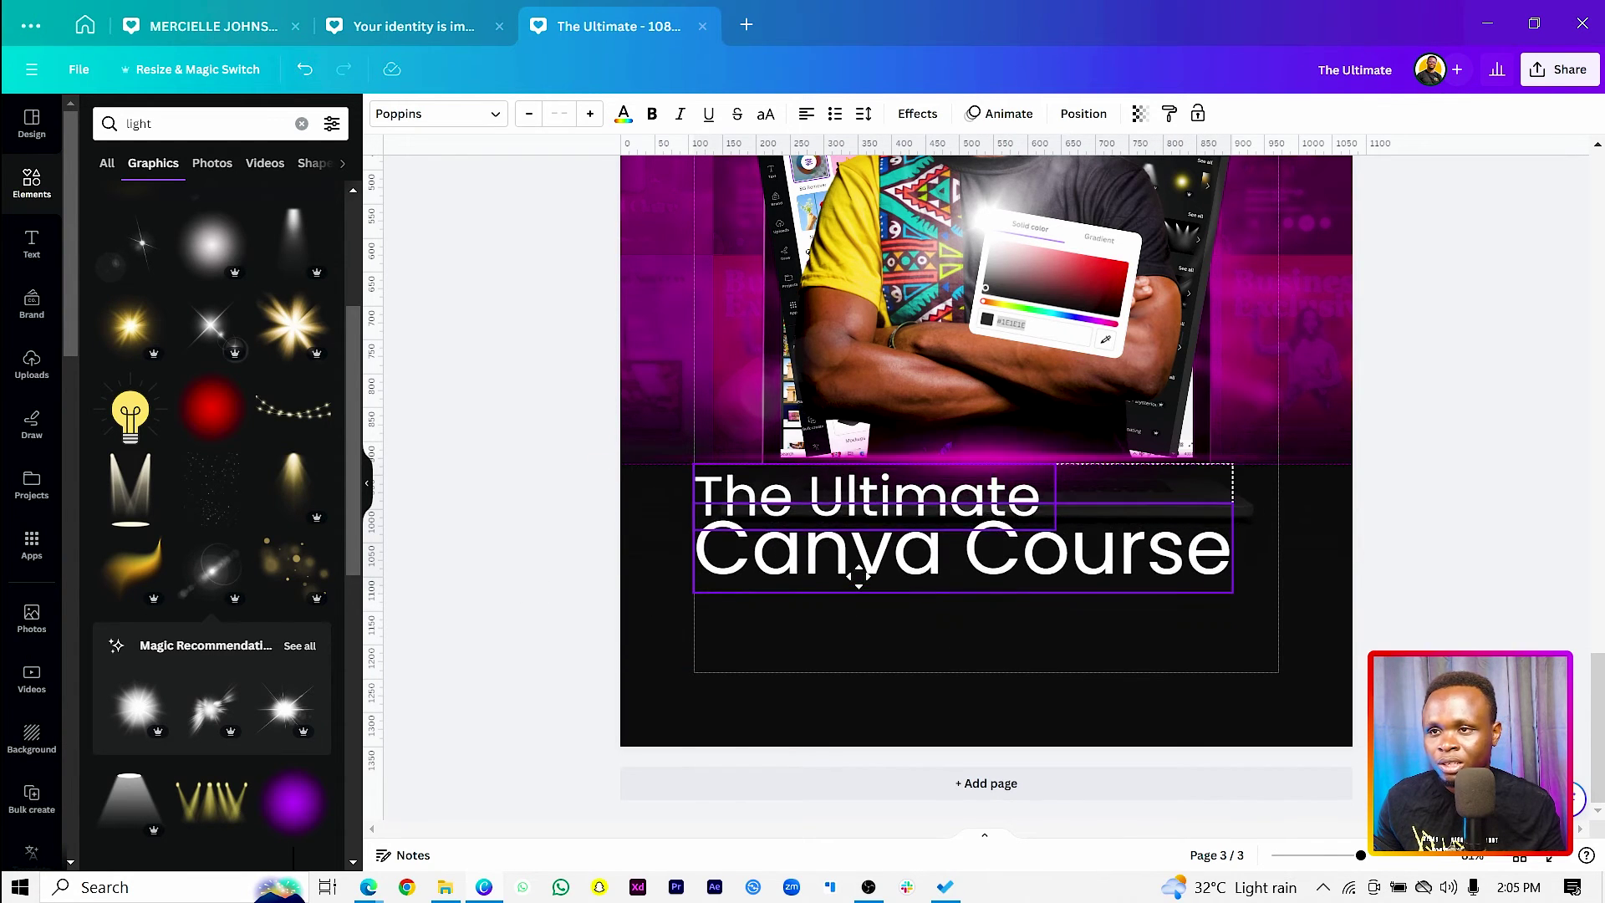
click(537, 523)
Step: Duplicate the magenta glow, shrink the copy, and place it along the lower edge of the word "Course"
click(961, 458)
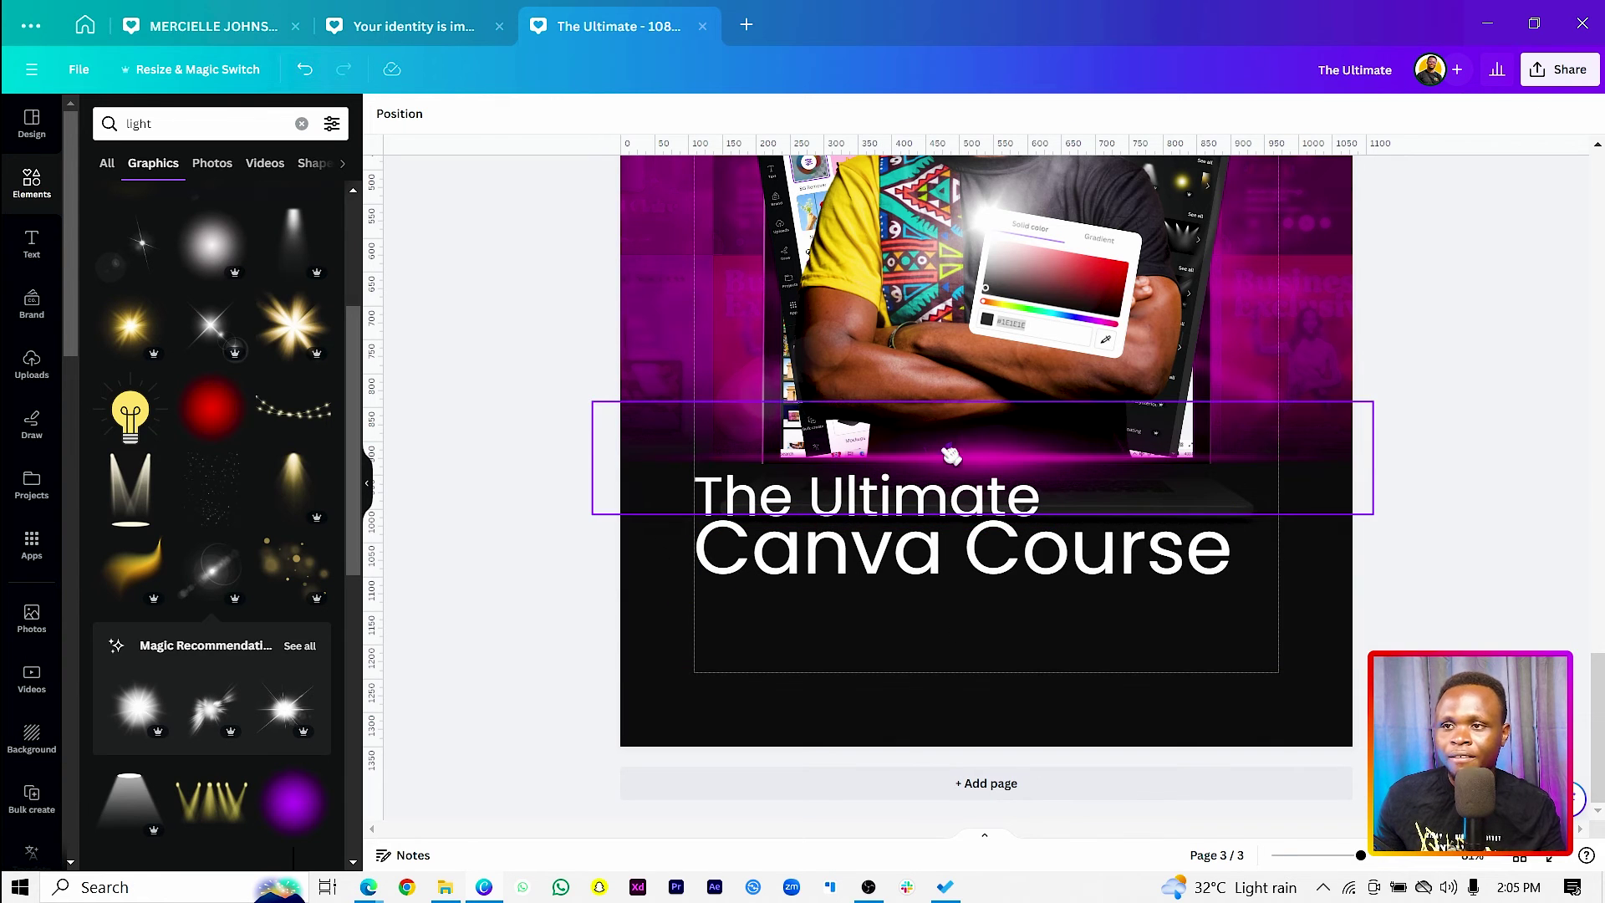
drag(963, 458, 1054, 570)
drag(694, 531, 831, 538)
drag(1028, 573, 1125, 573)
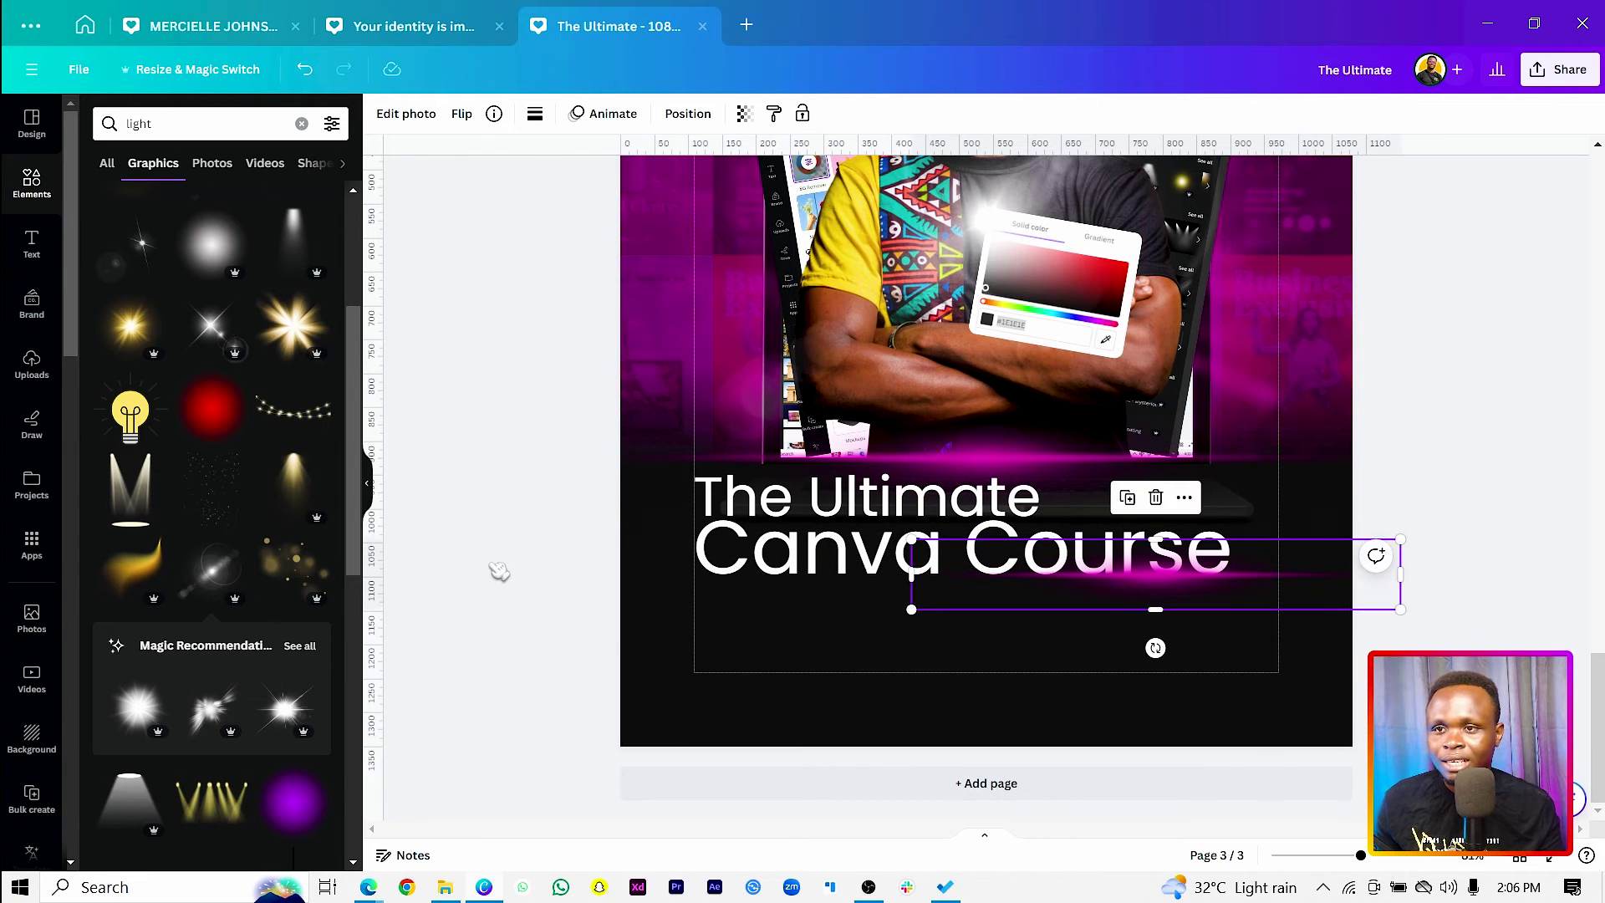
click(494, 566)
Step: Add a rectangle shape and resize it into a wide, thin bar beneath the "Canva Course" line
scroll(694, 640, down, 1)
scroll(694, 640, down, 2)
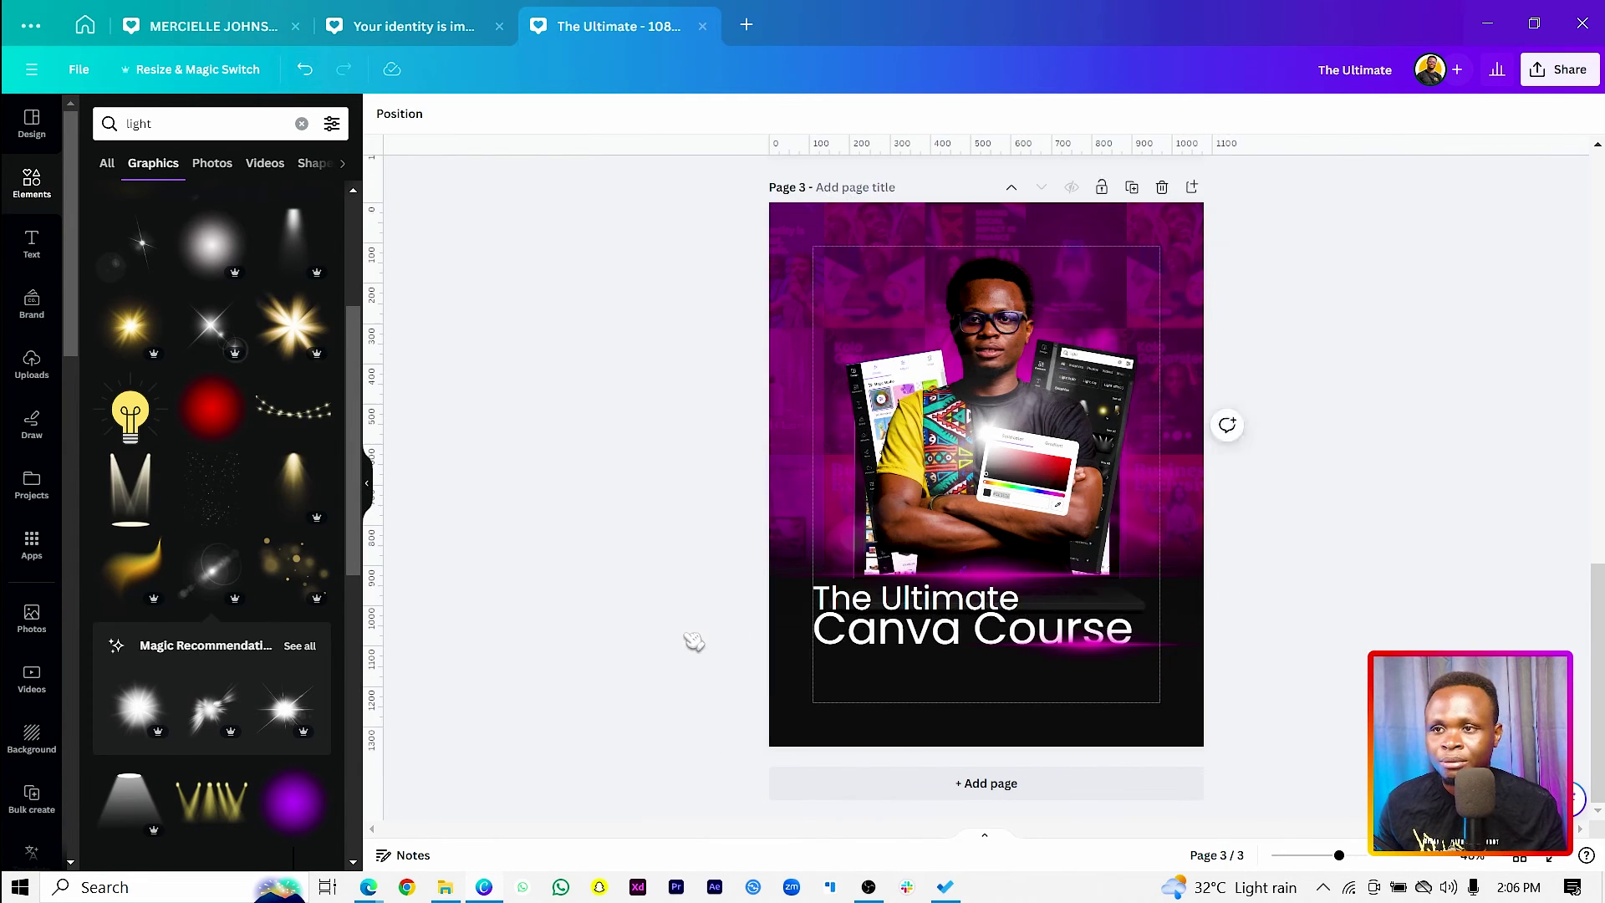
scroll(694, 640, up, 3)
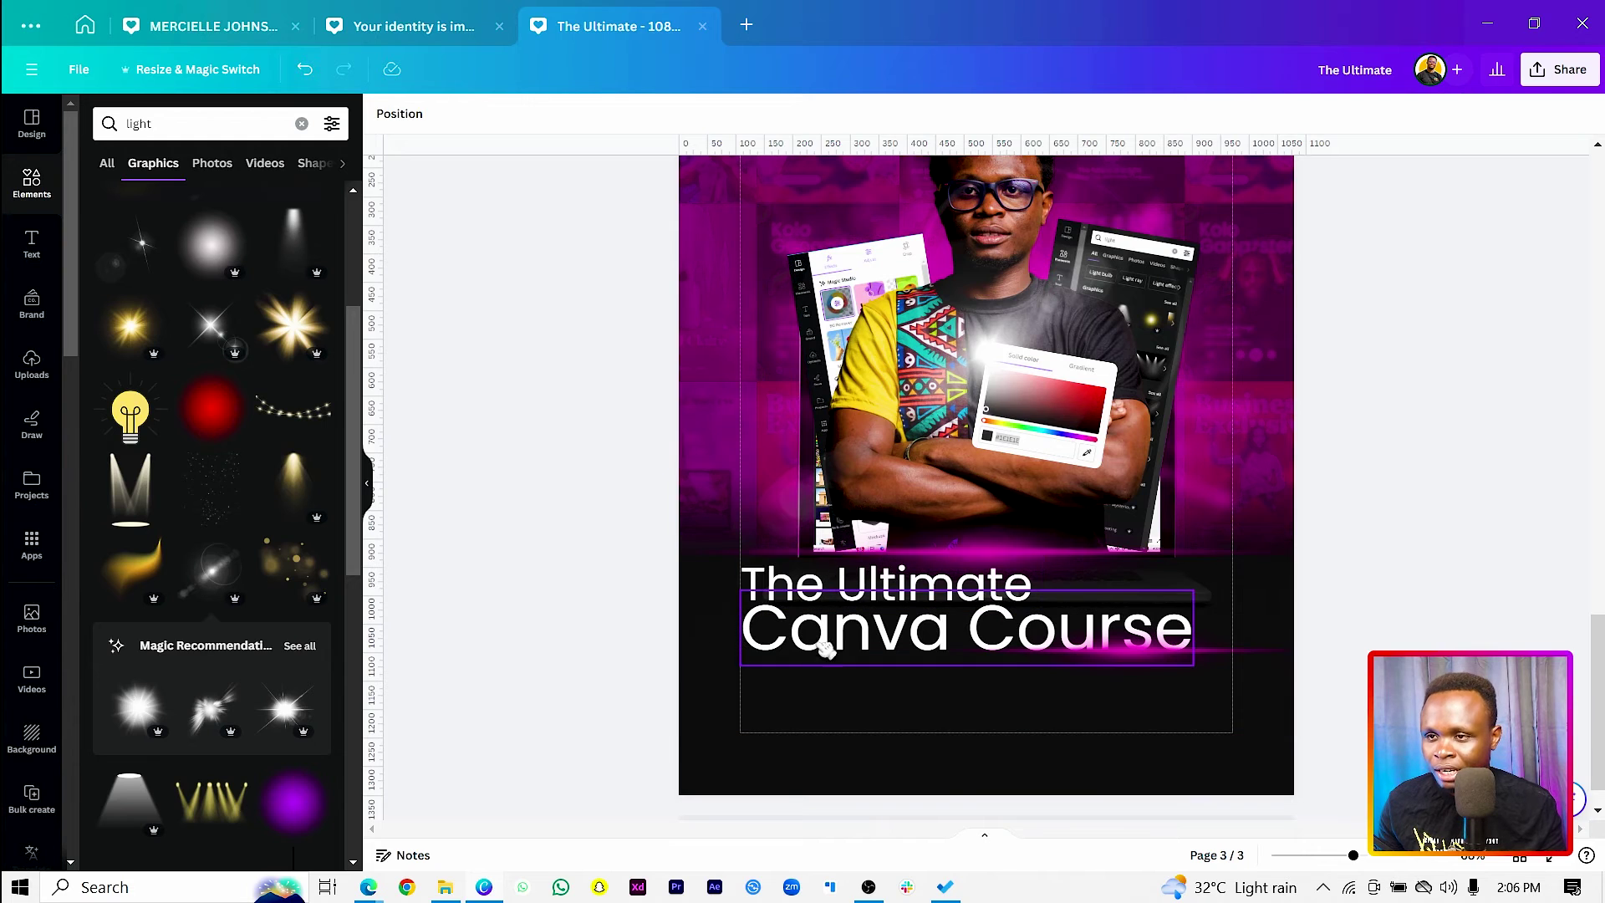
key(r)
drag(978, 466, 878, 676)
drag(899, 528, 899, 666)
drag(806, 689, 753, 697)
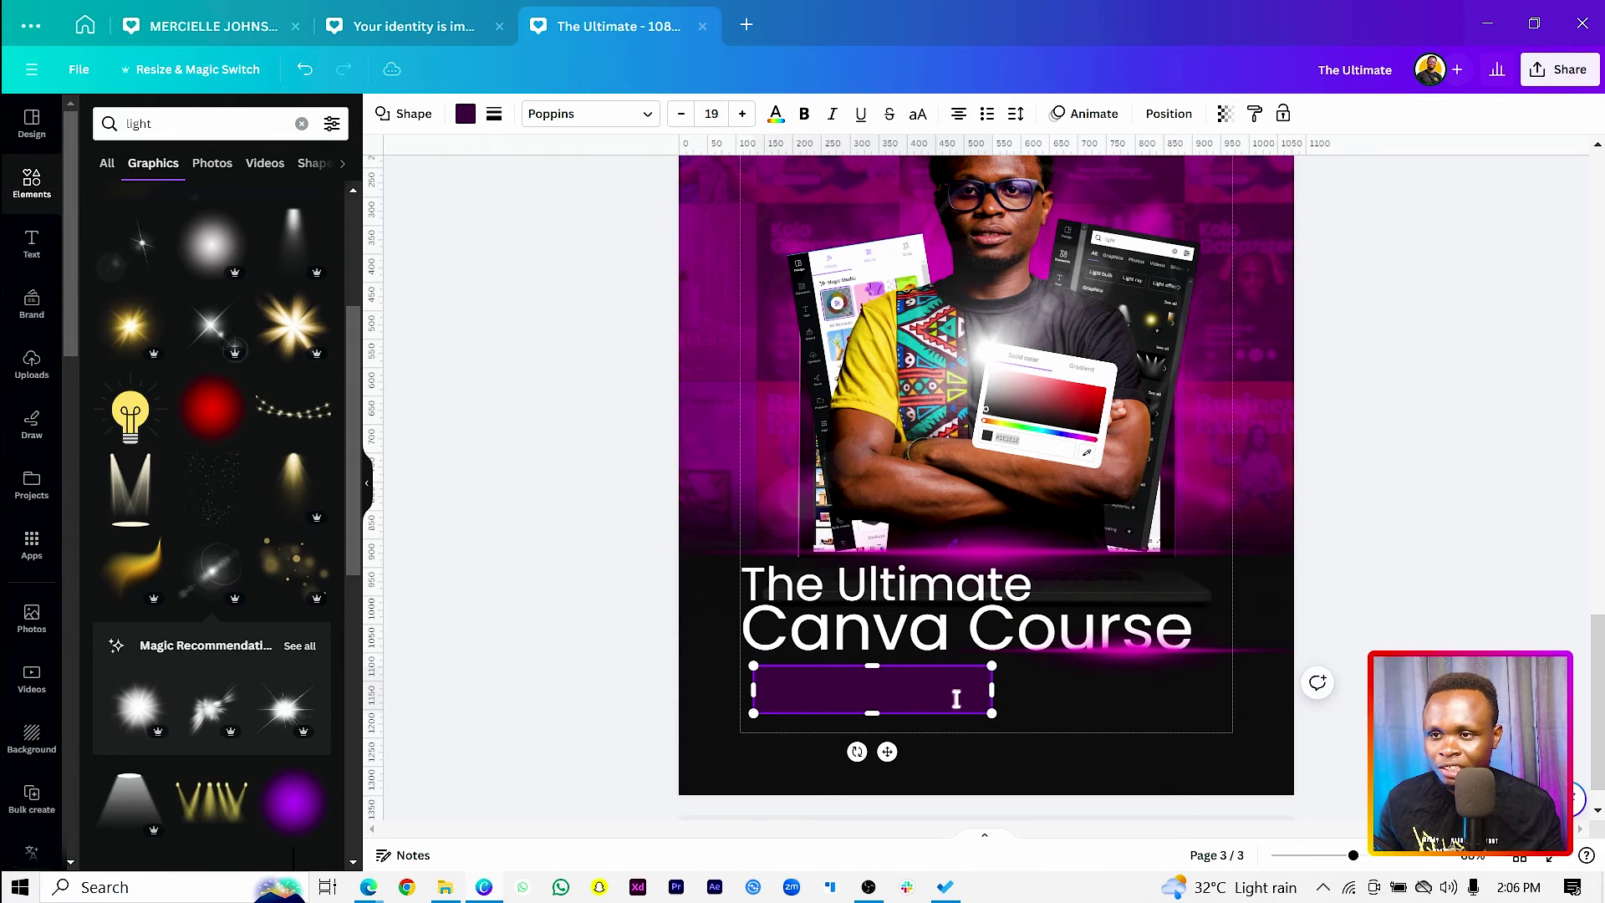
drag(995, 692, 1057, 692)
Step: Set the bar's corner rounding to 100 and give it a thin solid border
click(494, 114)
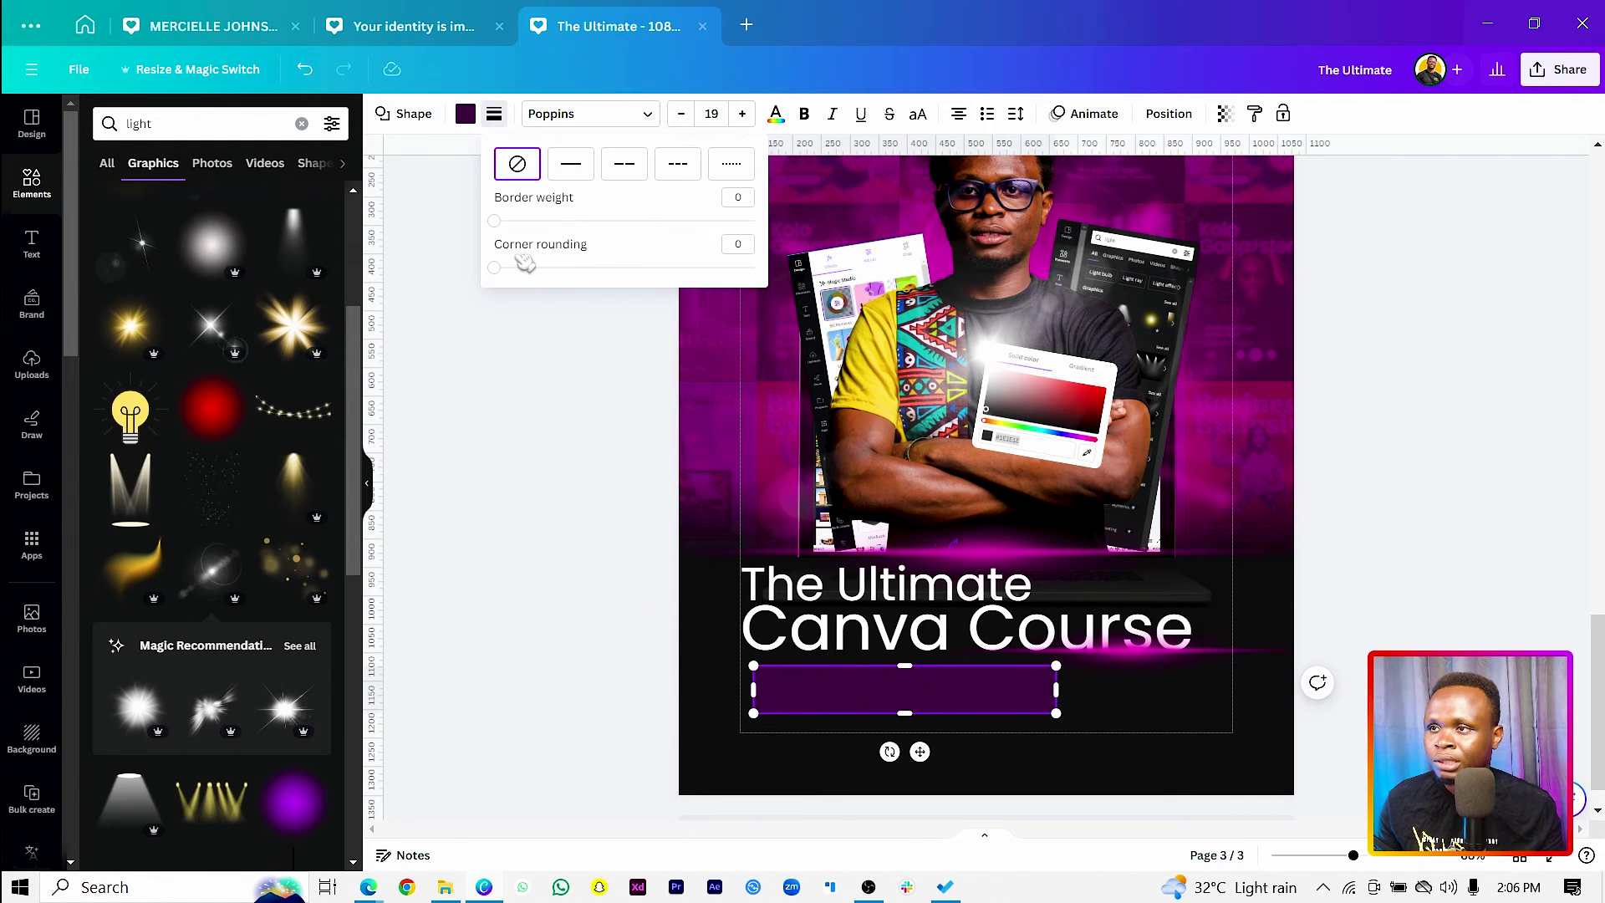
drag(504, 268, 771, 295)
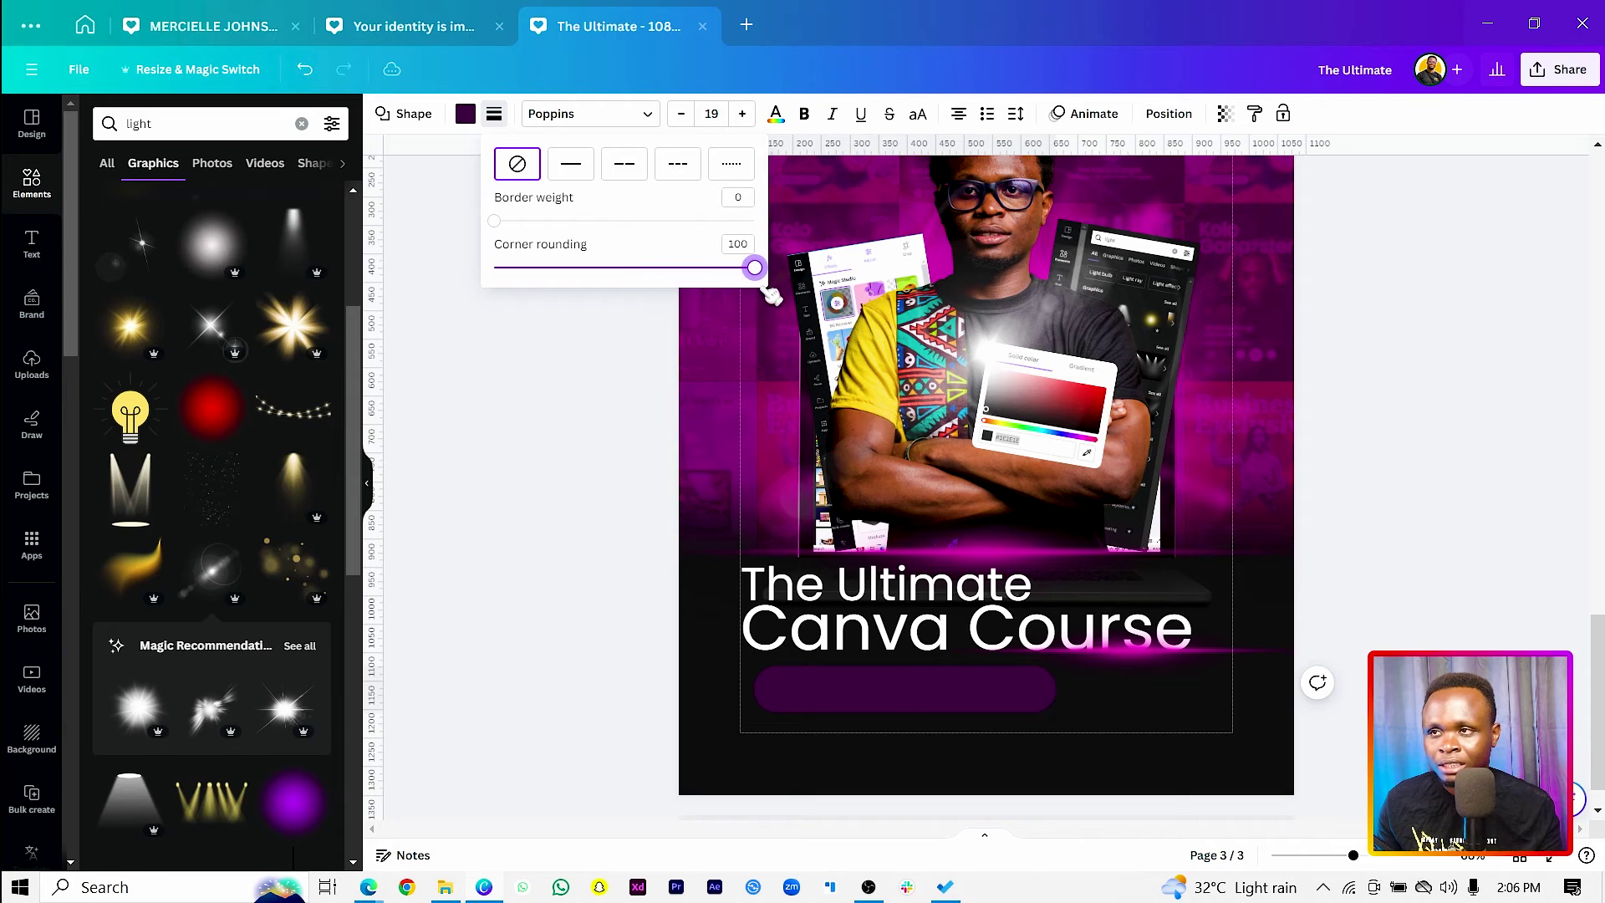
click(571, 164)
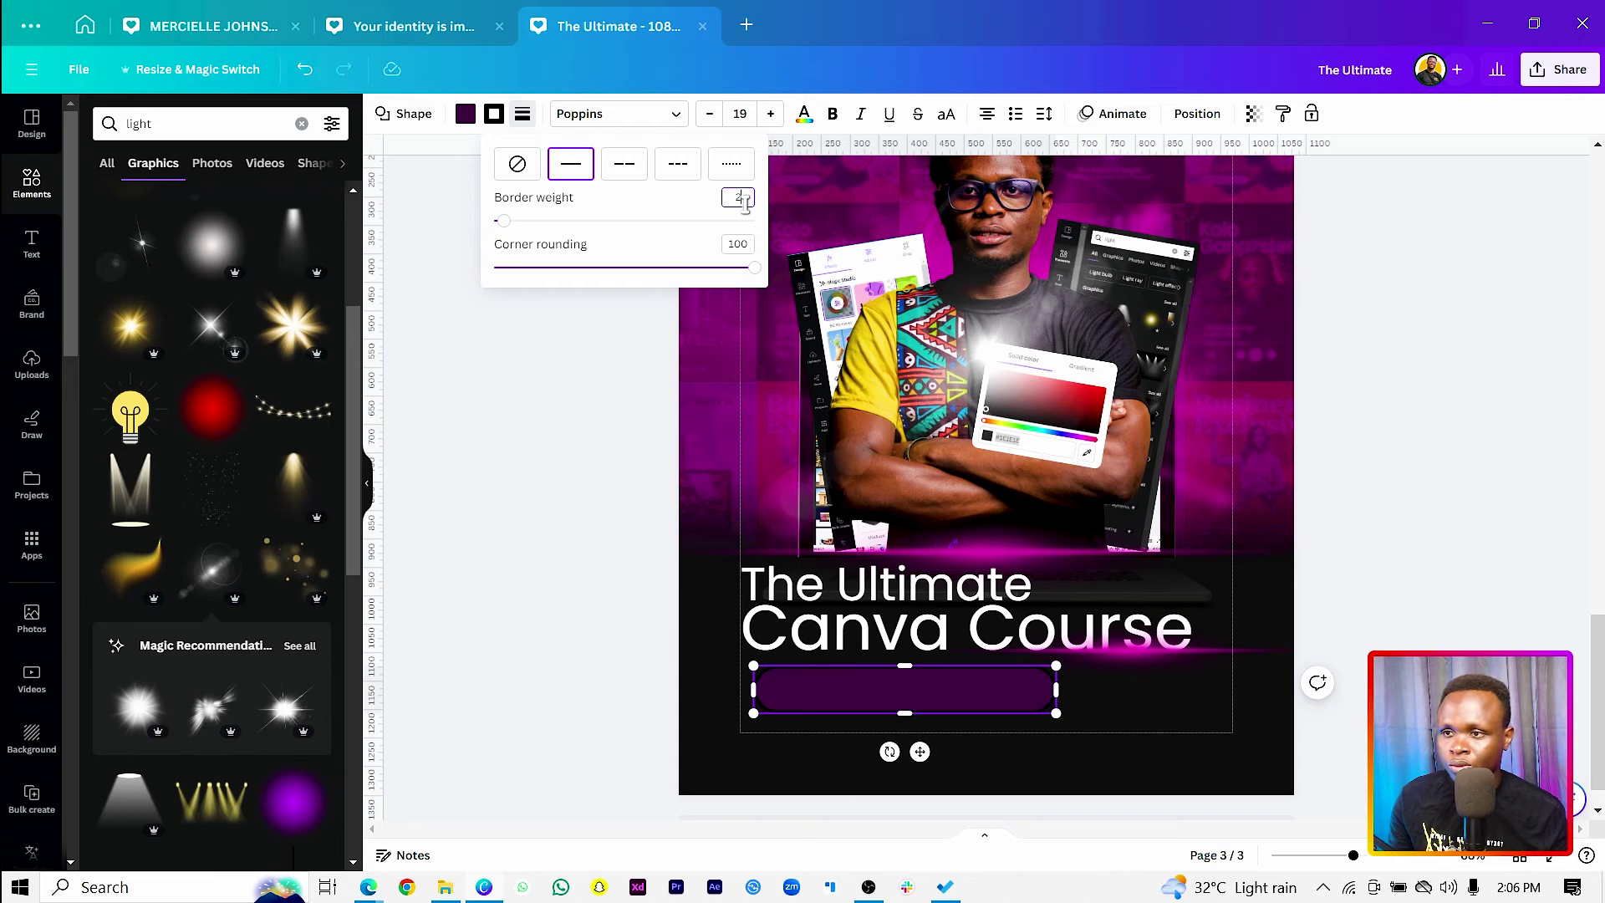
Step: Colour the rounded bar's border magenta and remove its fill
click(495, 114)
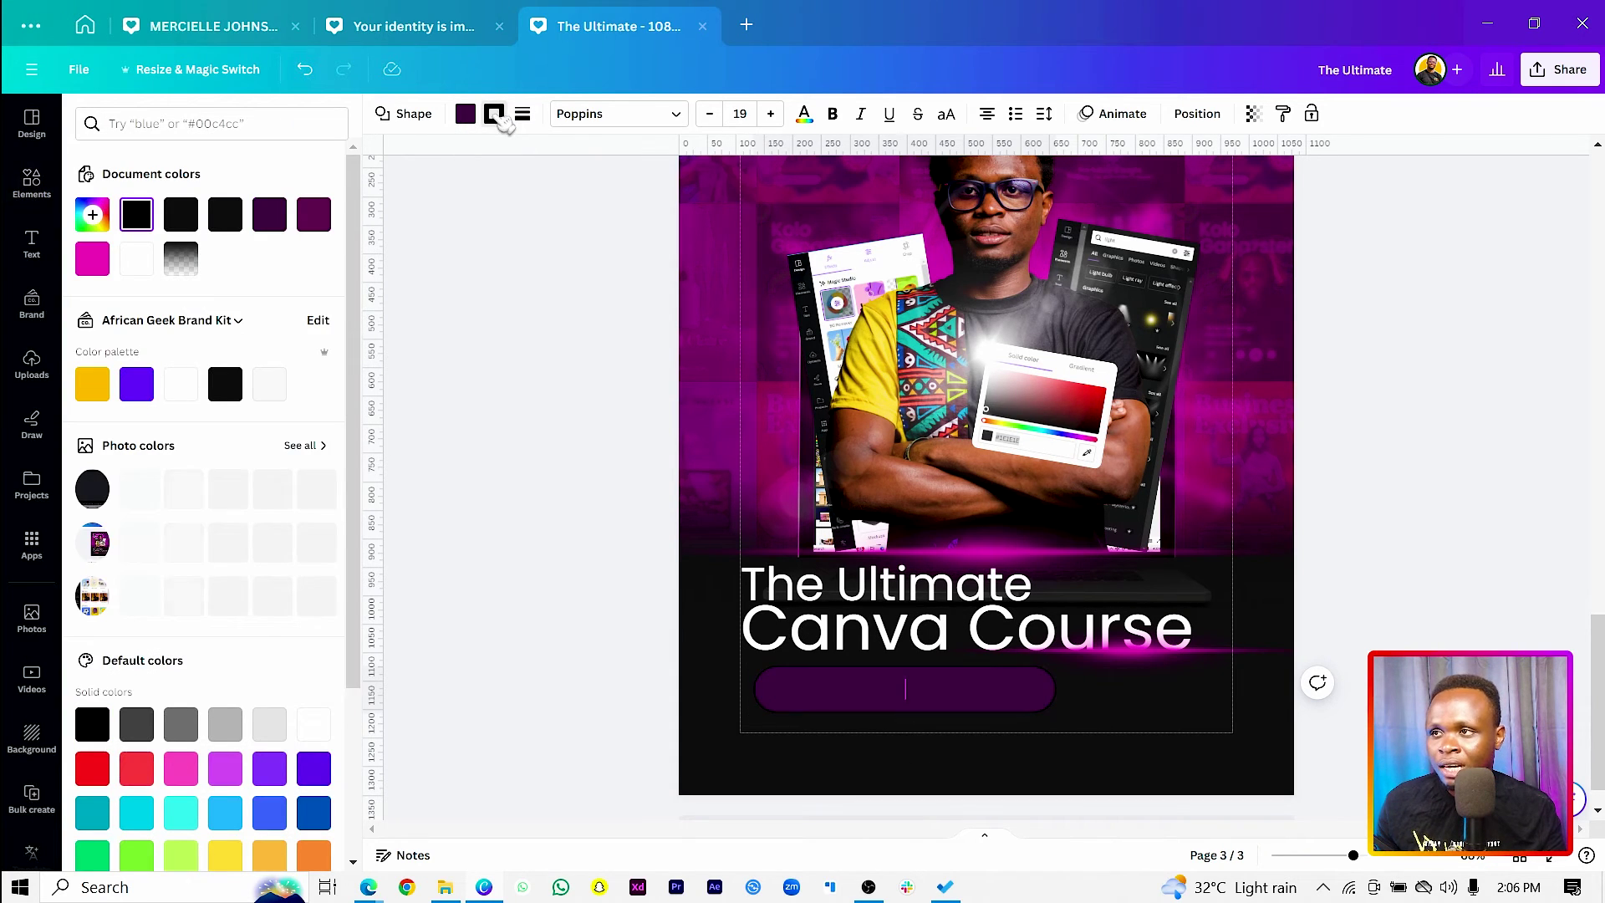
click(94, 262)
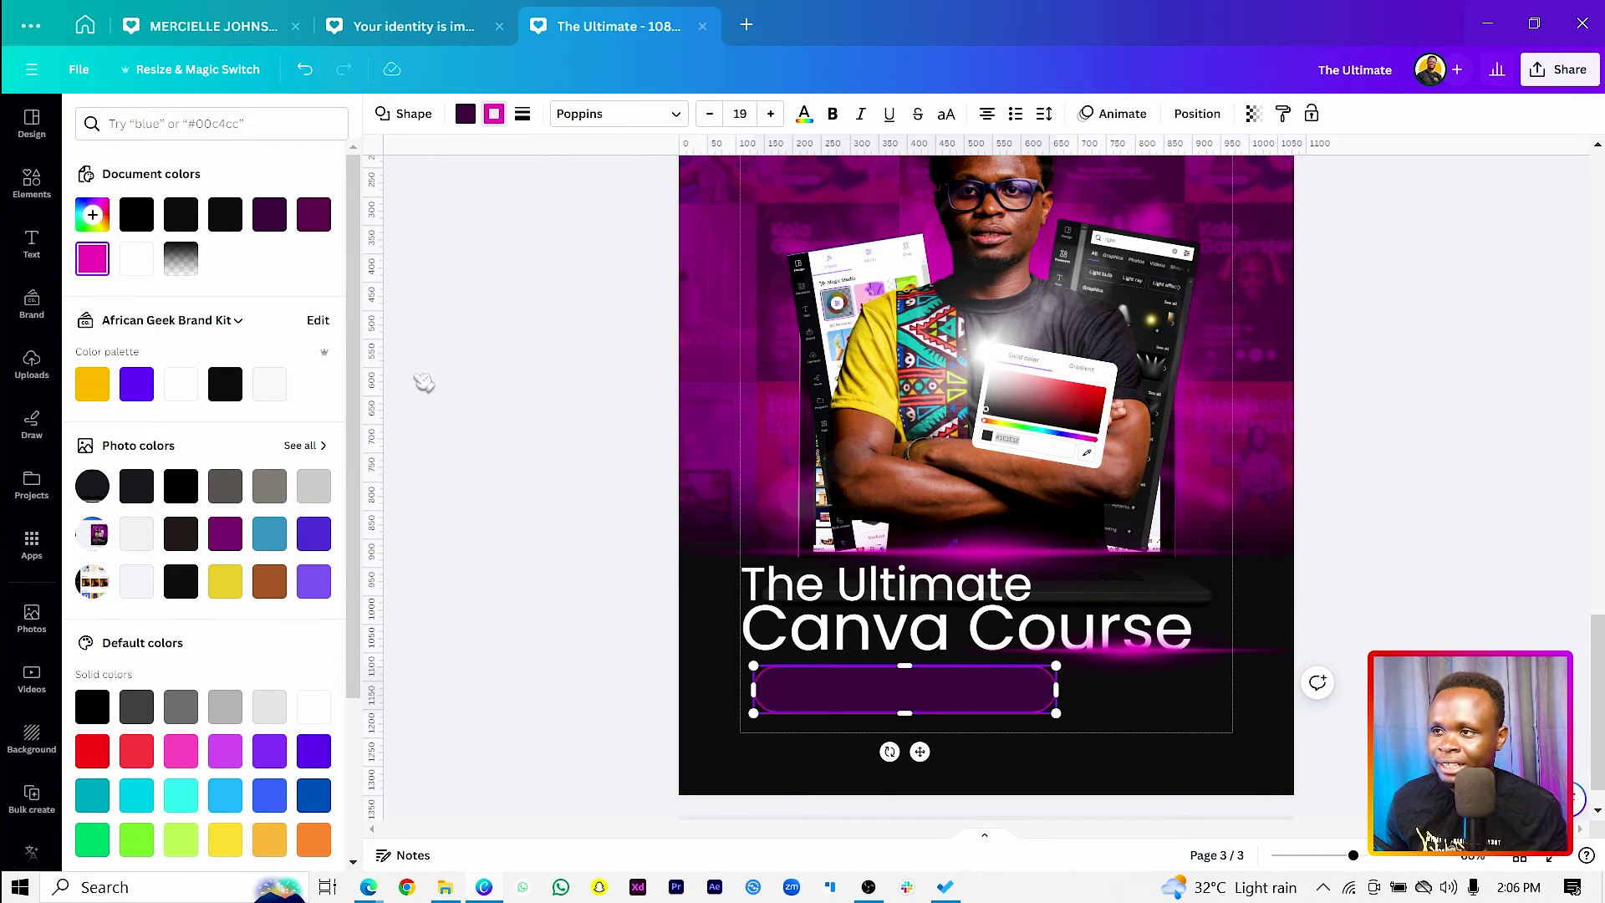
click(469, 117)
click(136, 215)
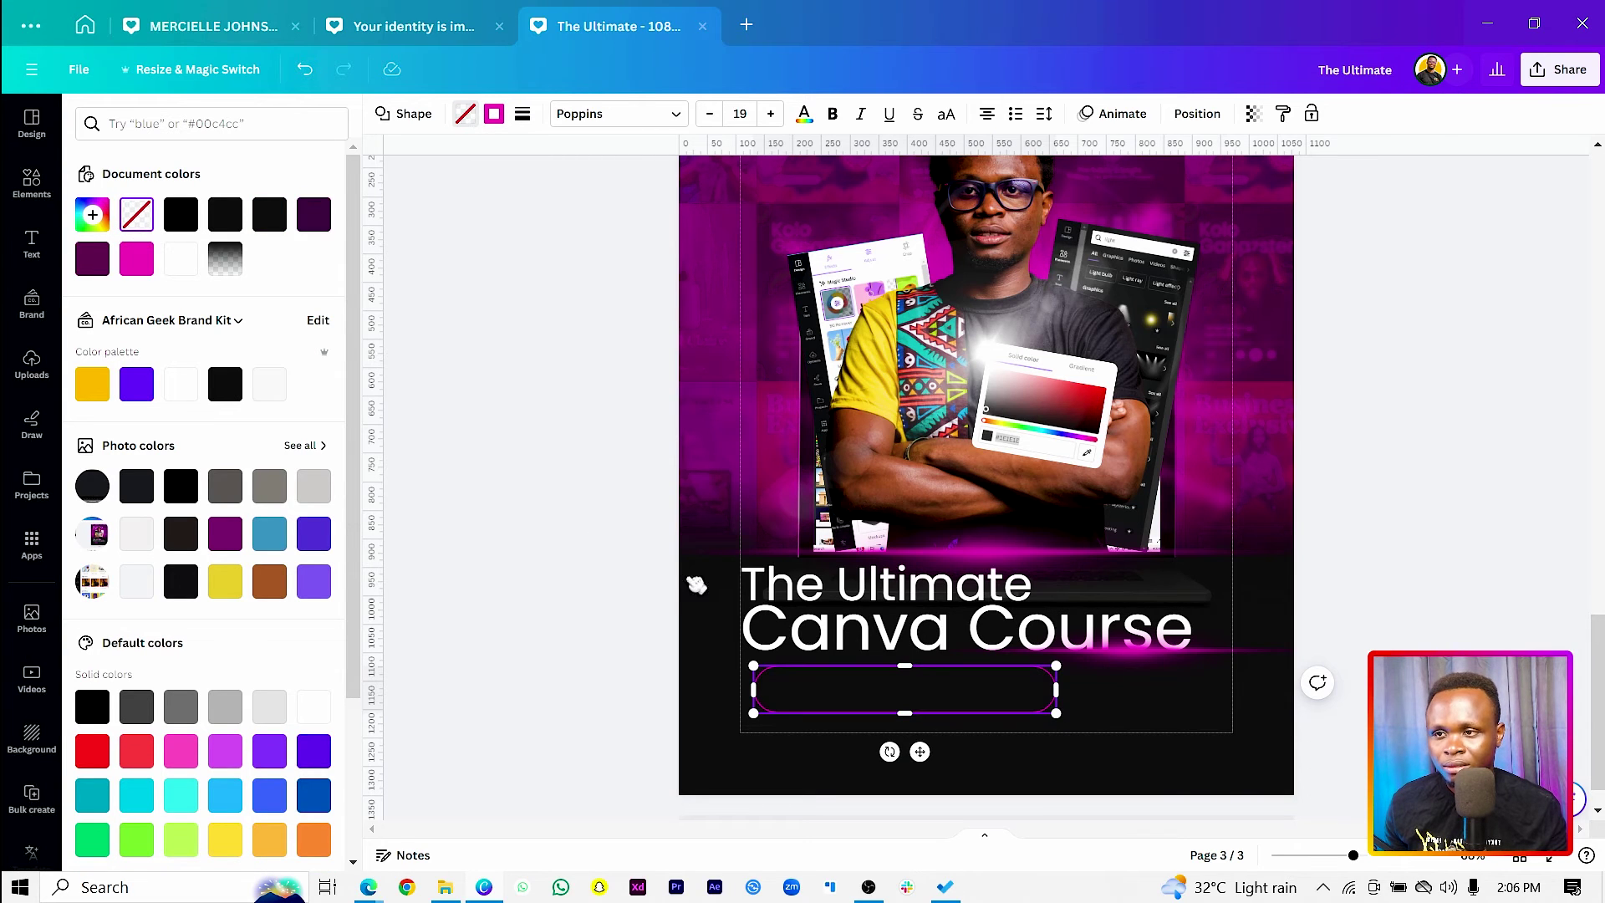
click(714, 709)
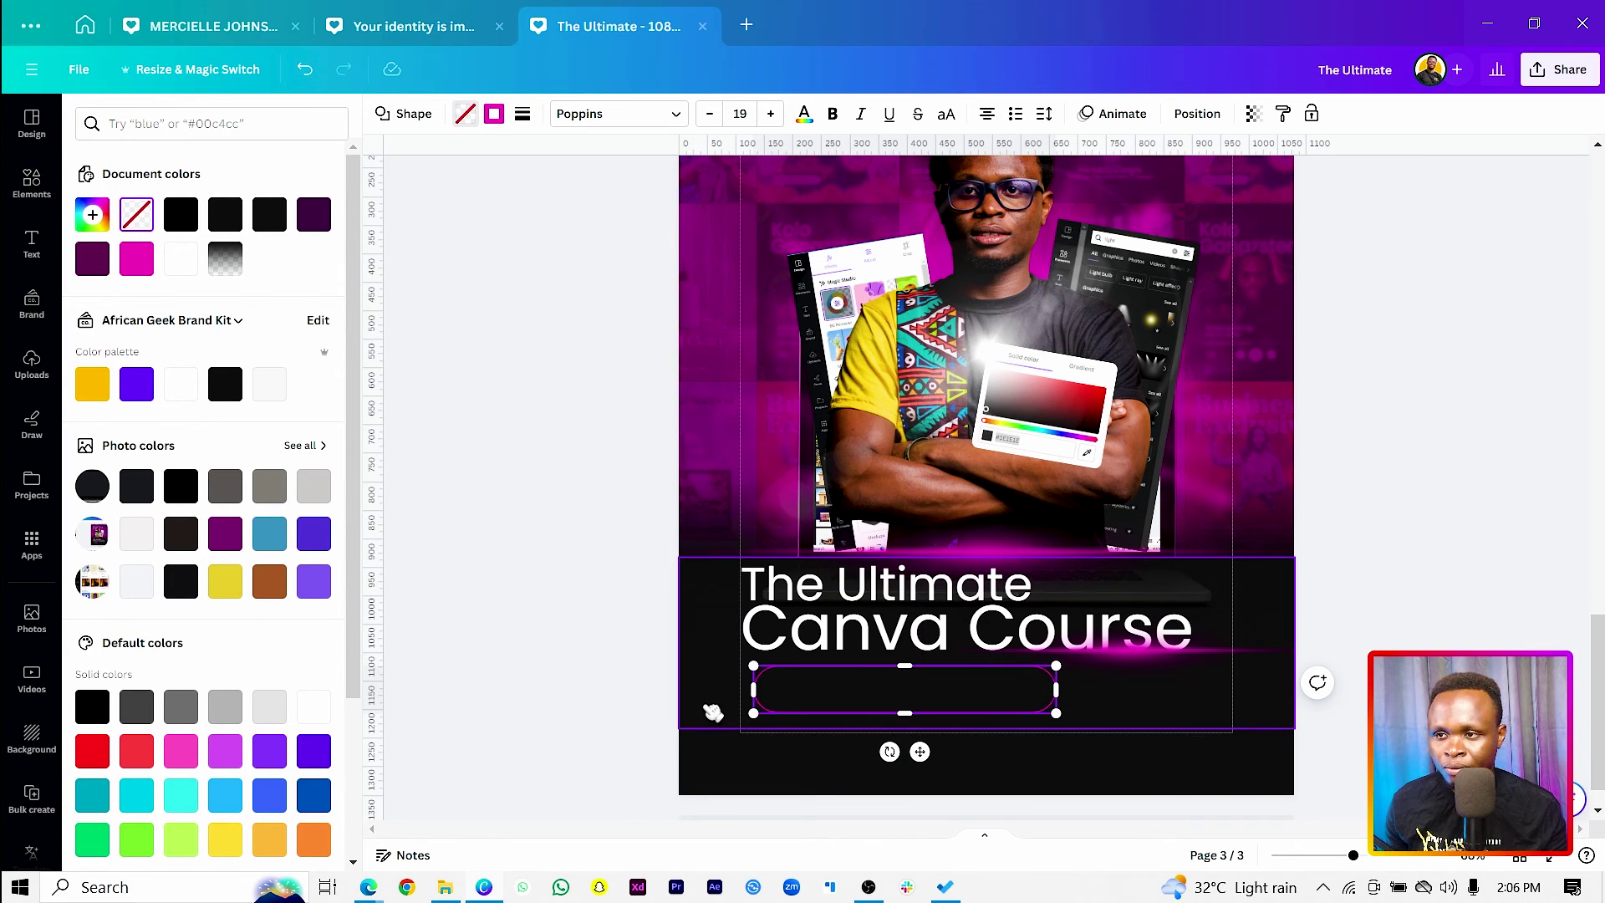
Step: Duplicate the outlined bar, fill the copy with magenta, and remove the copy's border
click(838, 699)
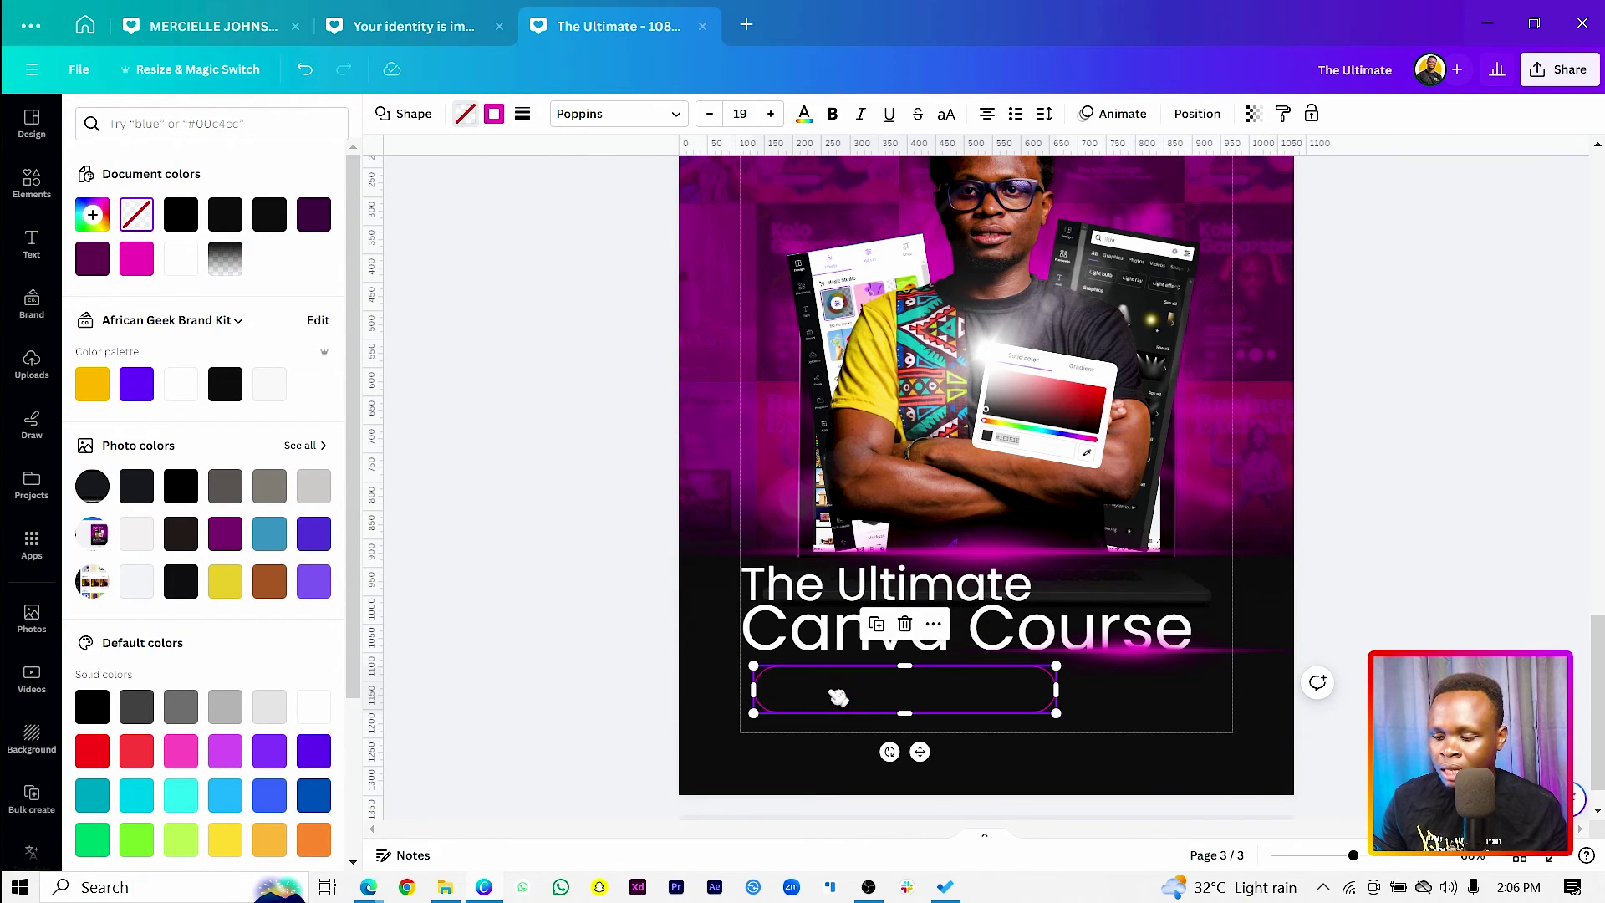
click(475, 117)
click(466, 114)
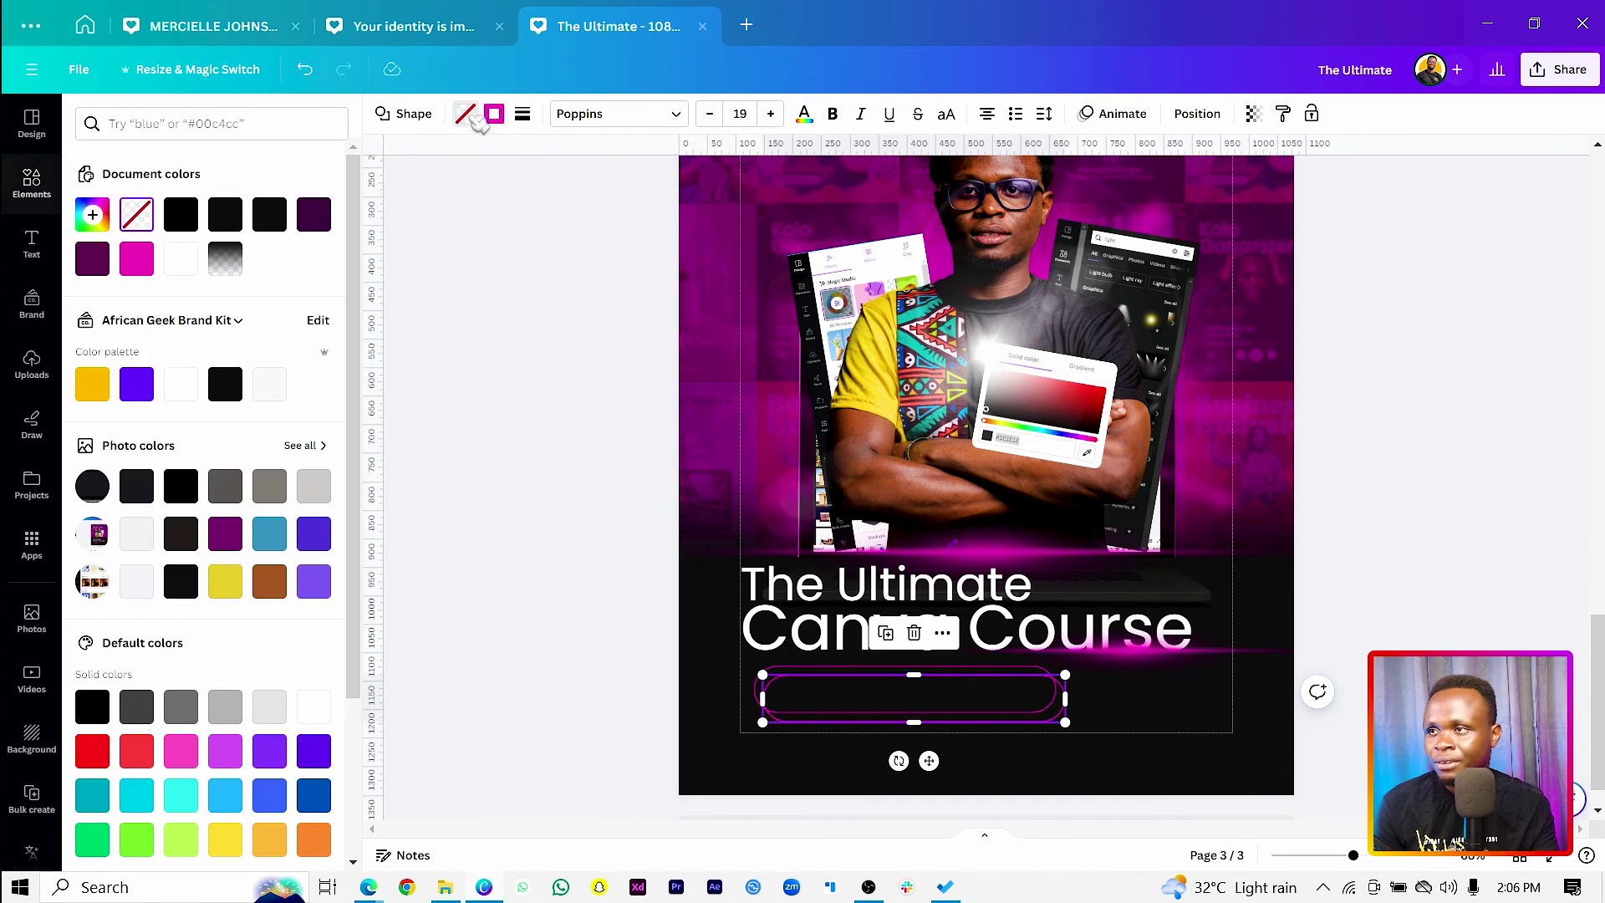
click(136, 258)
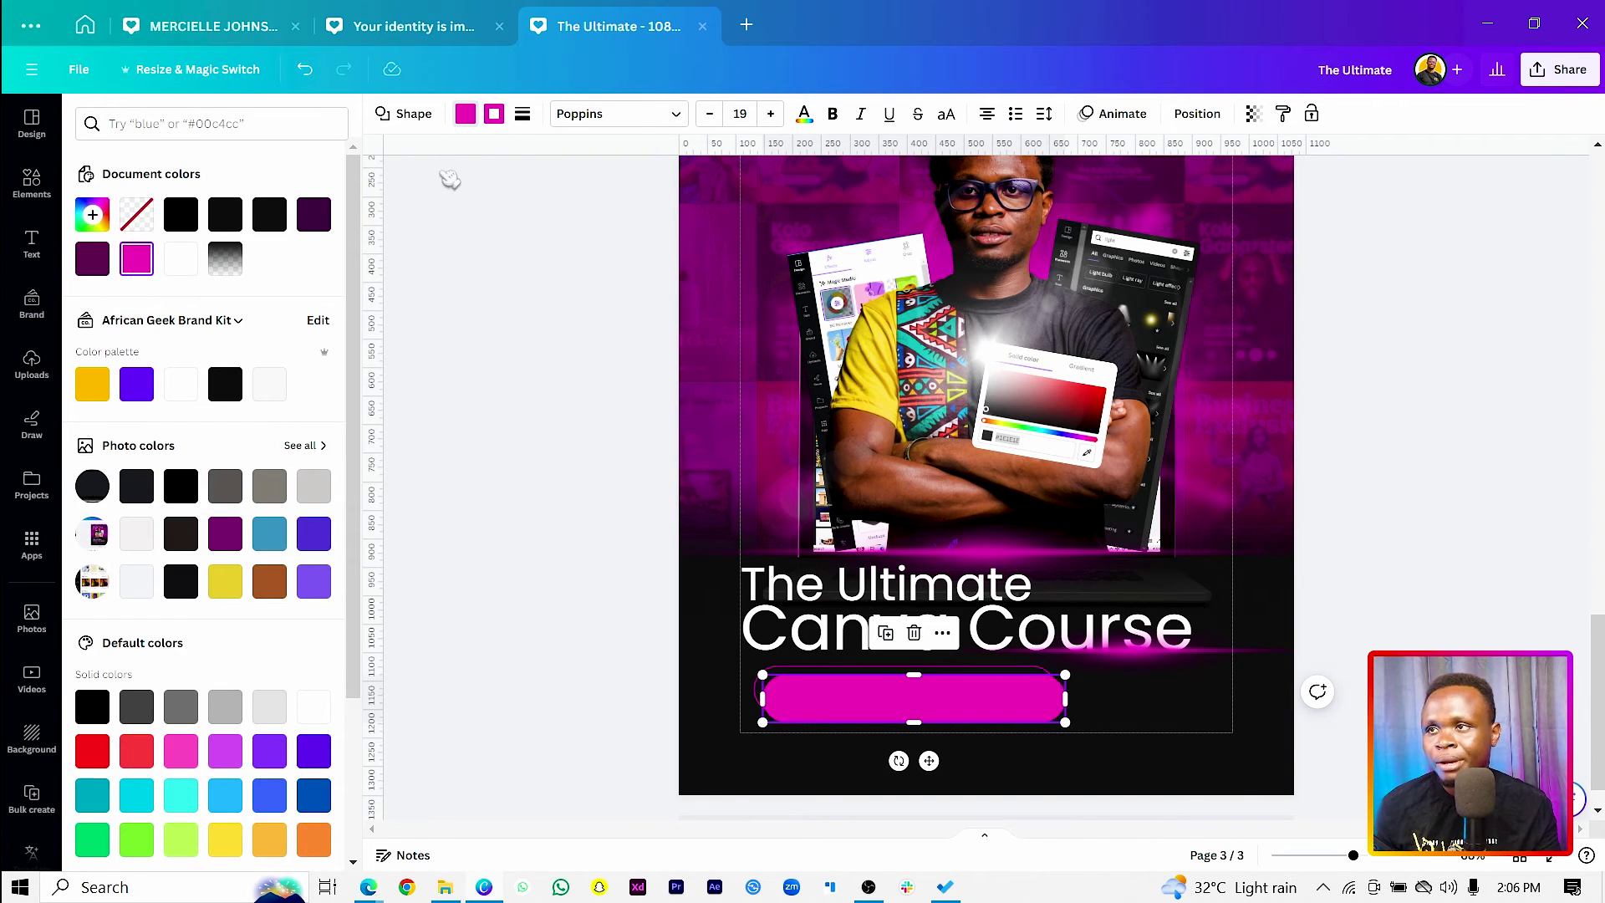
click(492, 122)
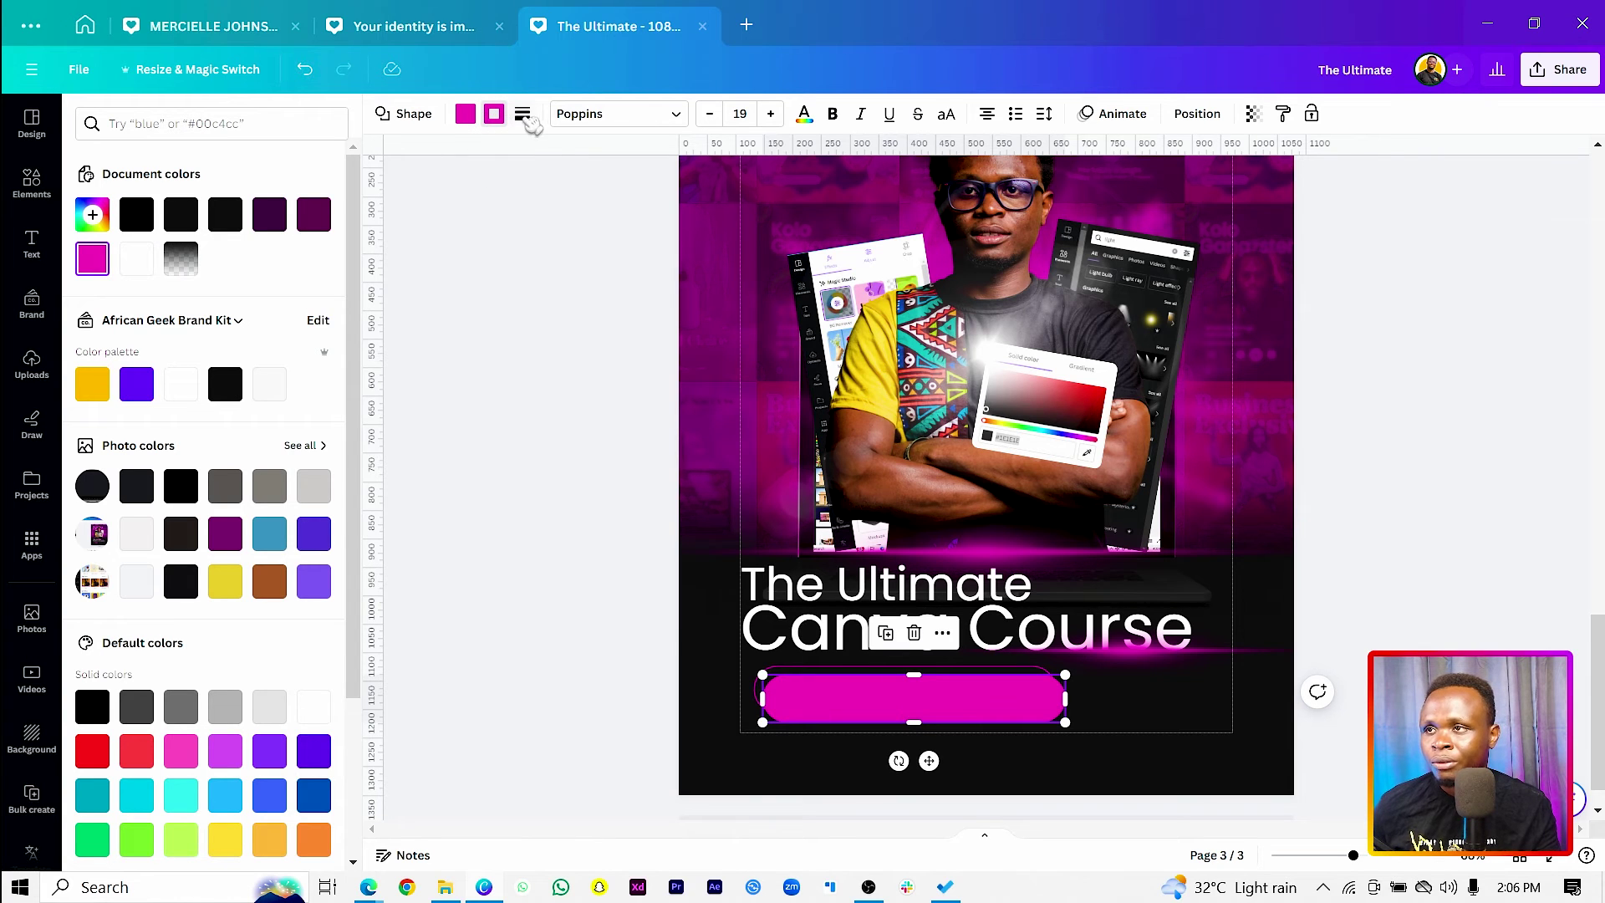
click(523, 115)
click(558, 164)
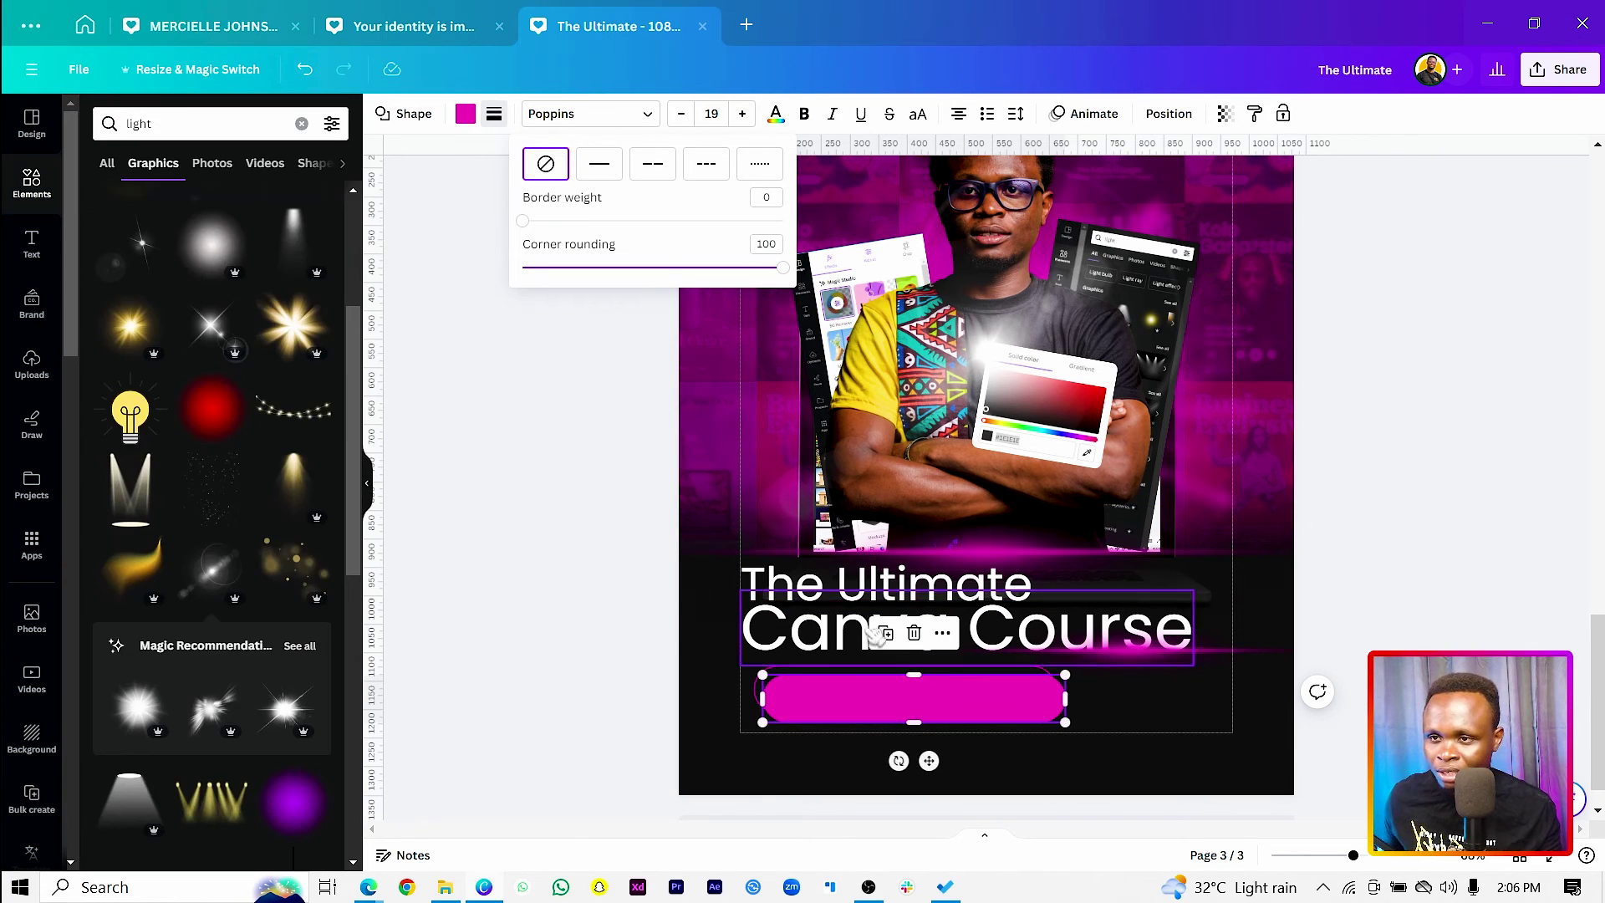
Step: Align the magenta bar exactly over the outlined one and shorten it to cover only the right half
drag(901, 698, 893, 690)
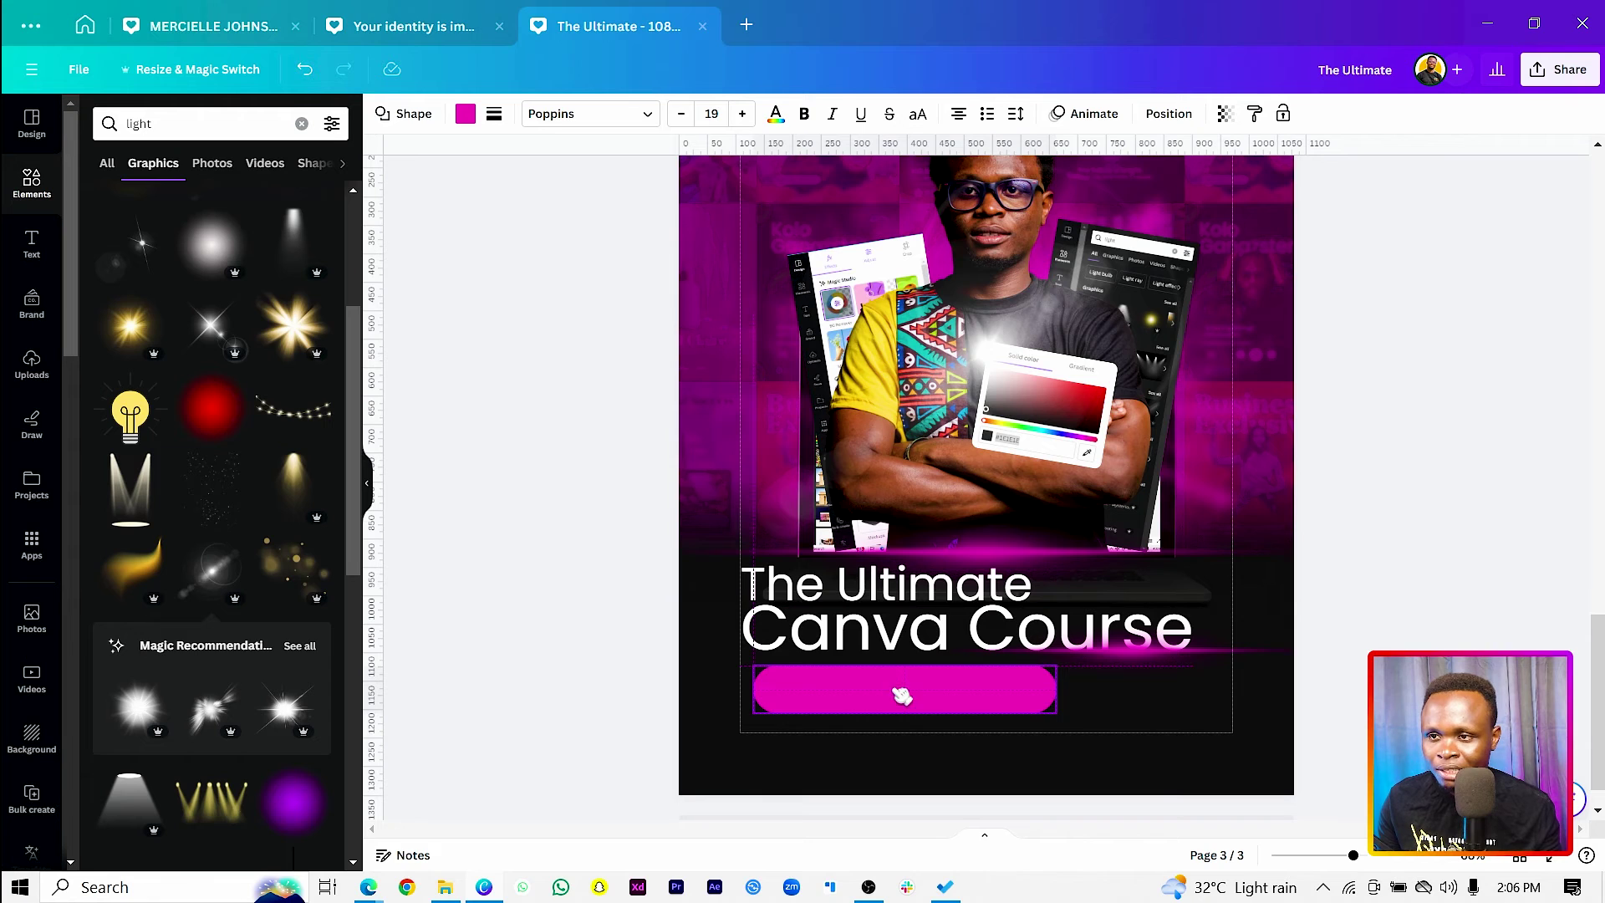
drag(755, 688, 904, 688)
Step: Scale the outlined and magenta bars down together and move them slightly lower to leave room beneath the title
click(807, 702)
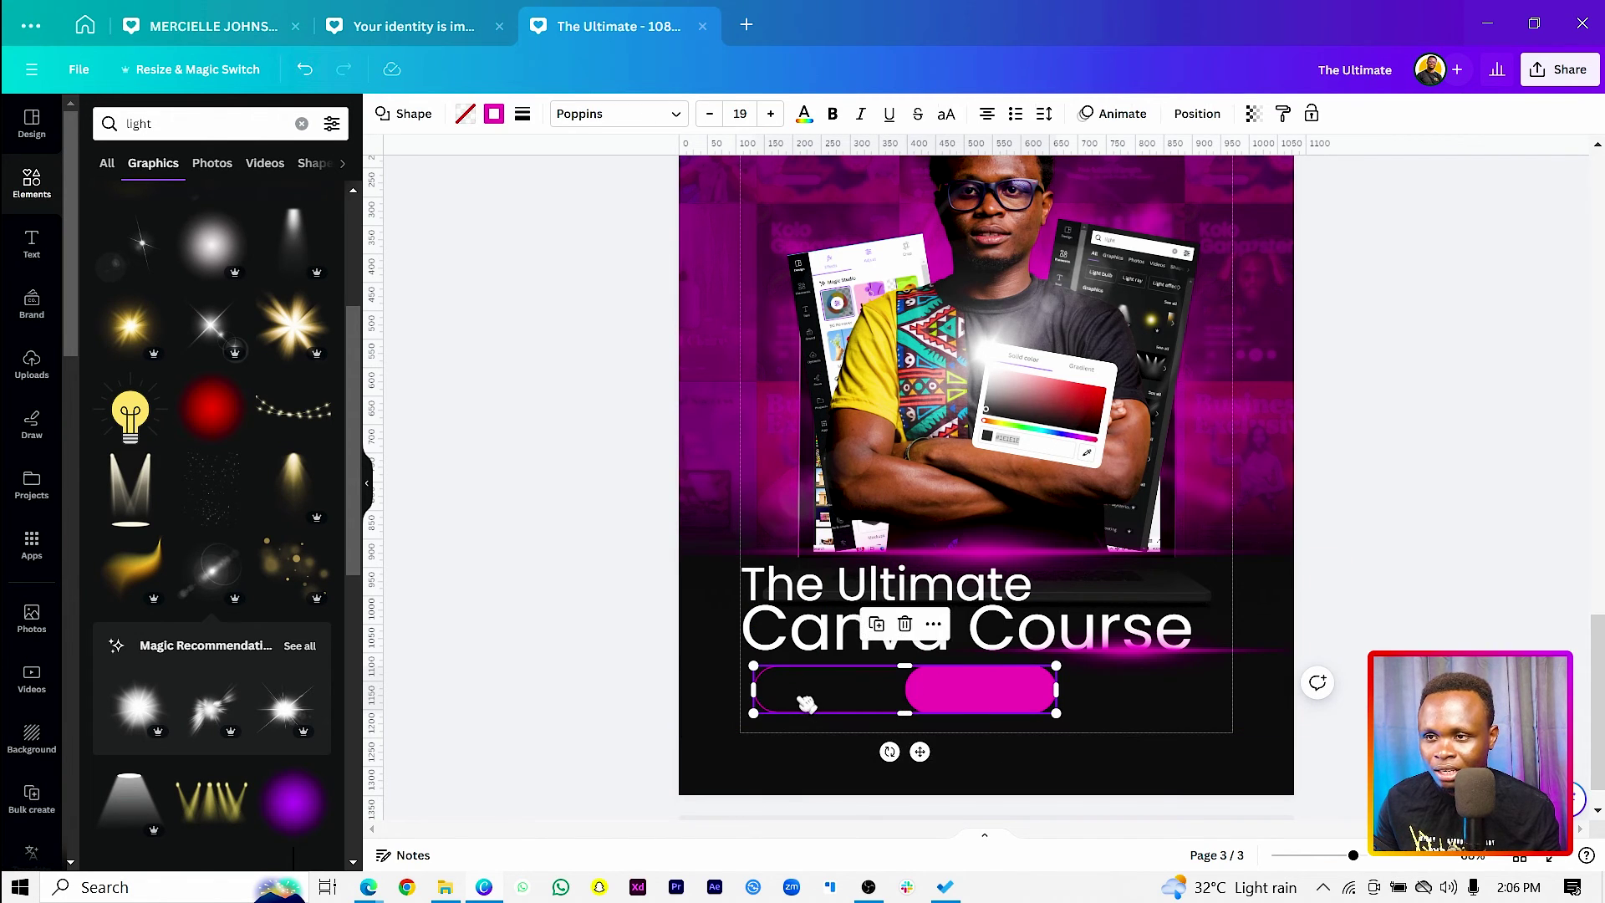
shift+click(975, 696)
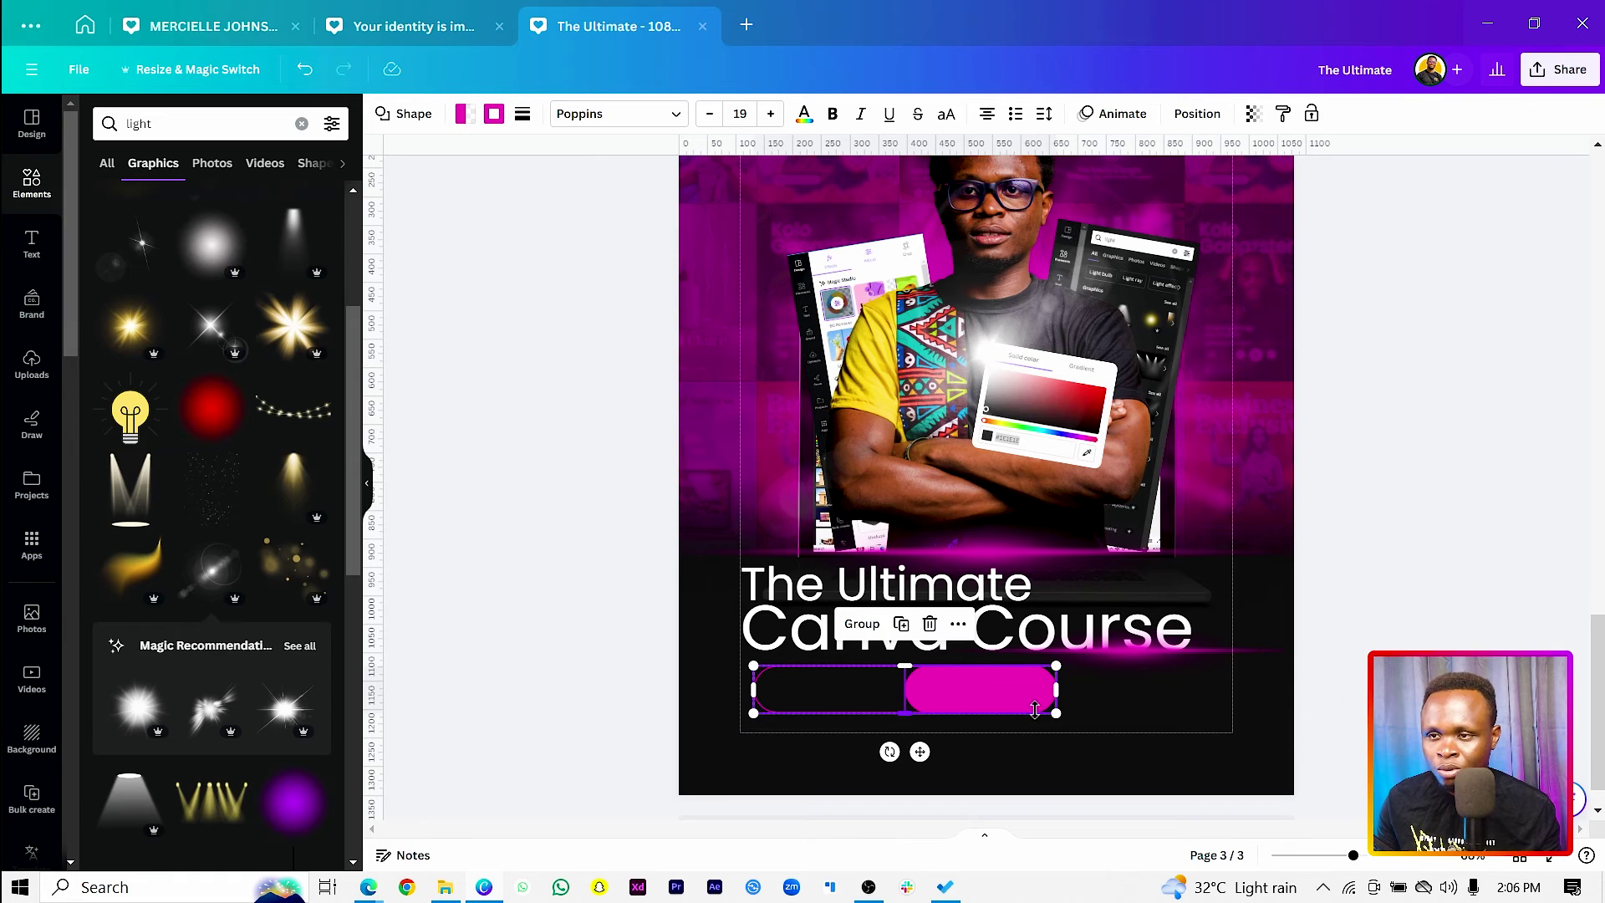
drag(1054, 712, 968, 724)
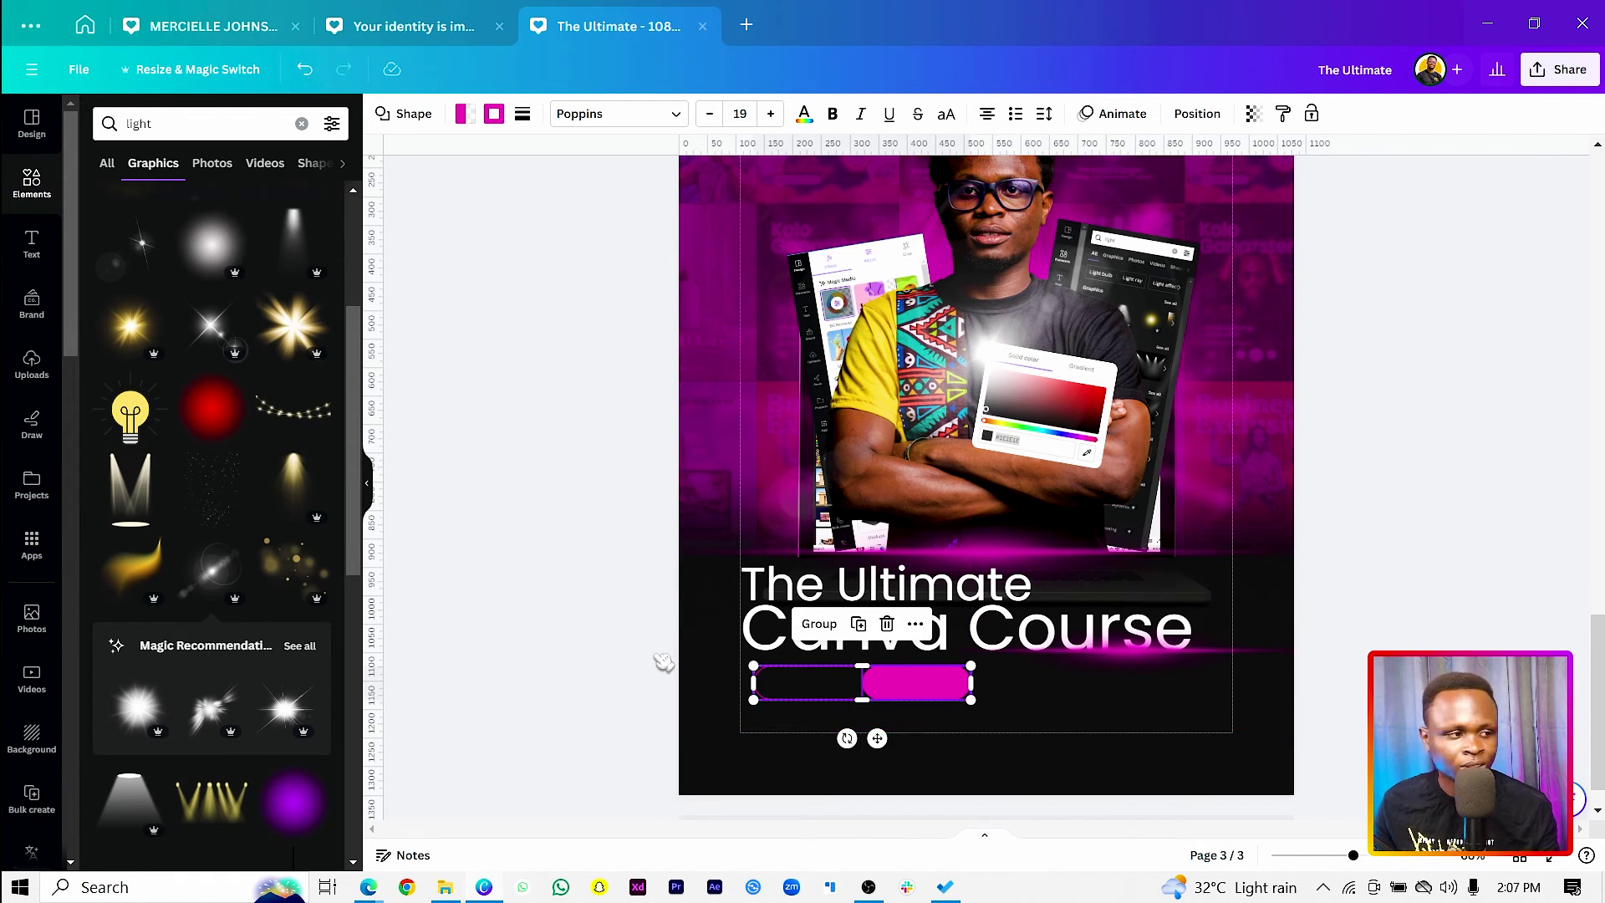
drag(821, 687, 808, 702)
key(Escape)
Step: Add the line "Learn all you need to know about Canva to make great designs" at size 18.9 between the title and bars
drag(805, 585, 836, 671)
drag(1094, 711, 920, 670)
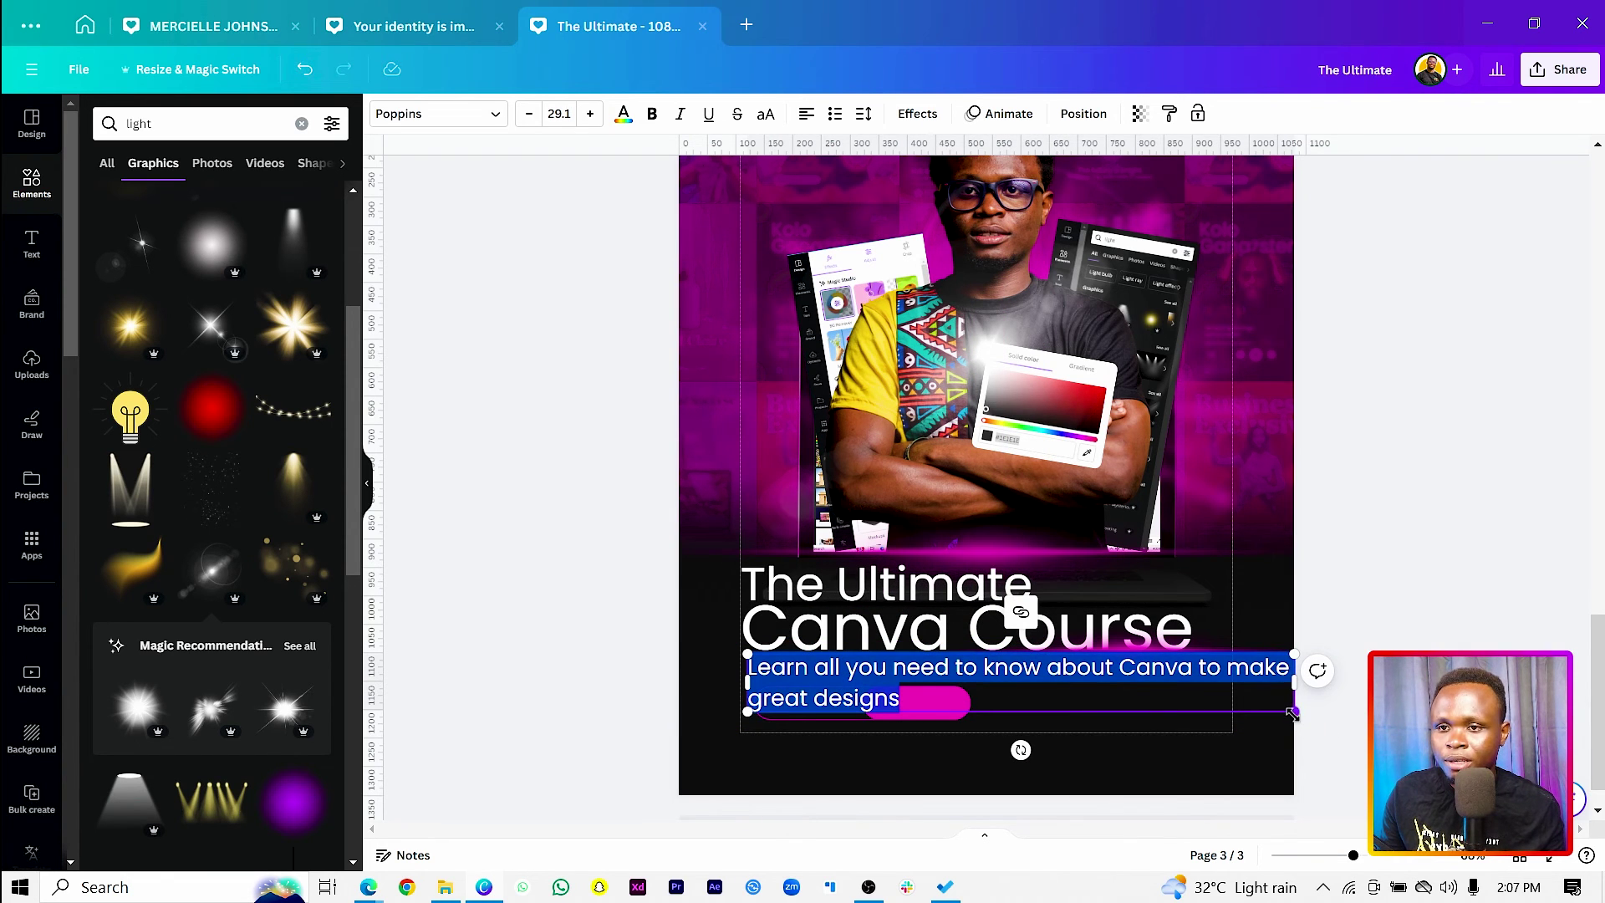
drag(1292, 712, 1224, 667)
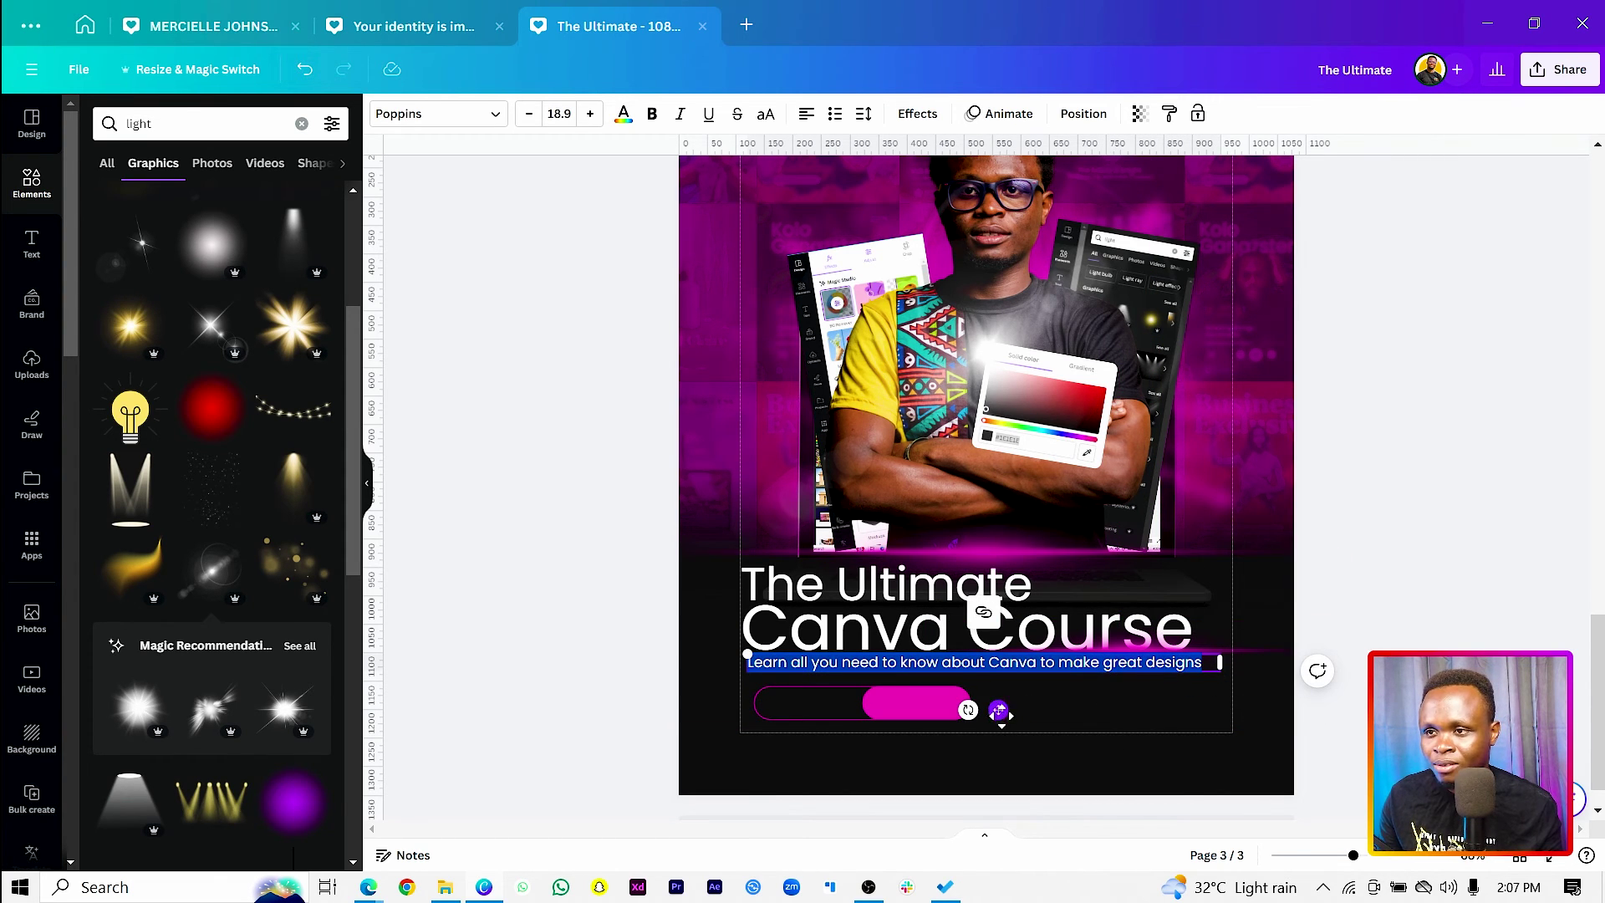
drag(999, 710, 1001, 717)
click(532, 631)
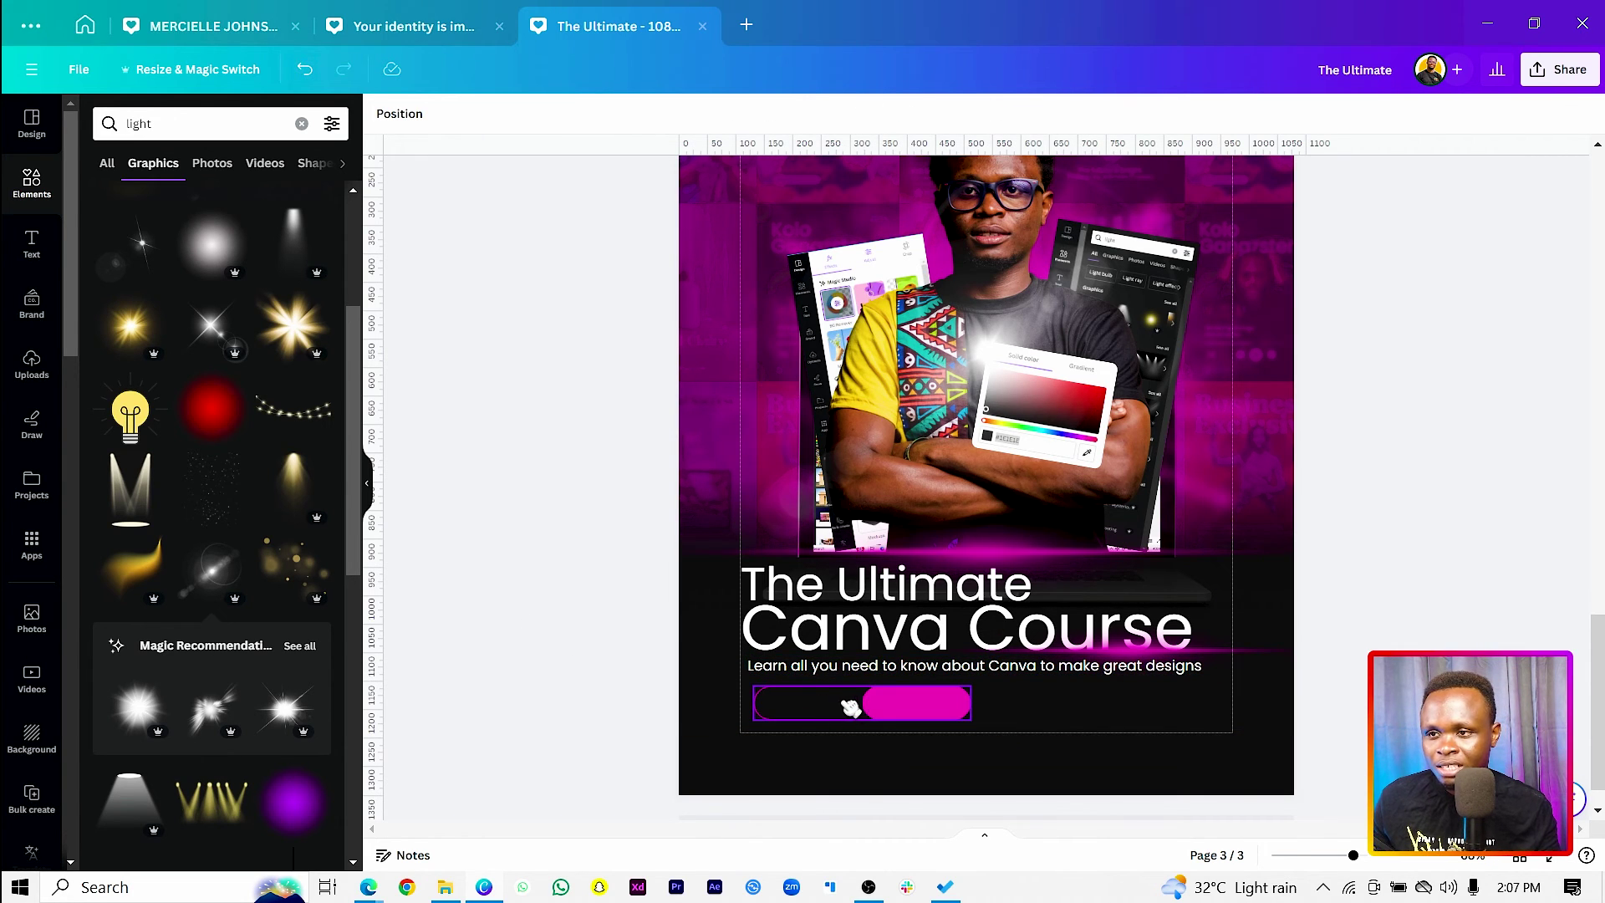
Step: Duplicate the tagline onto the bars, change the copy to "Join the waiting list", and narrow its text box to fit
click(861, 668)
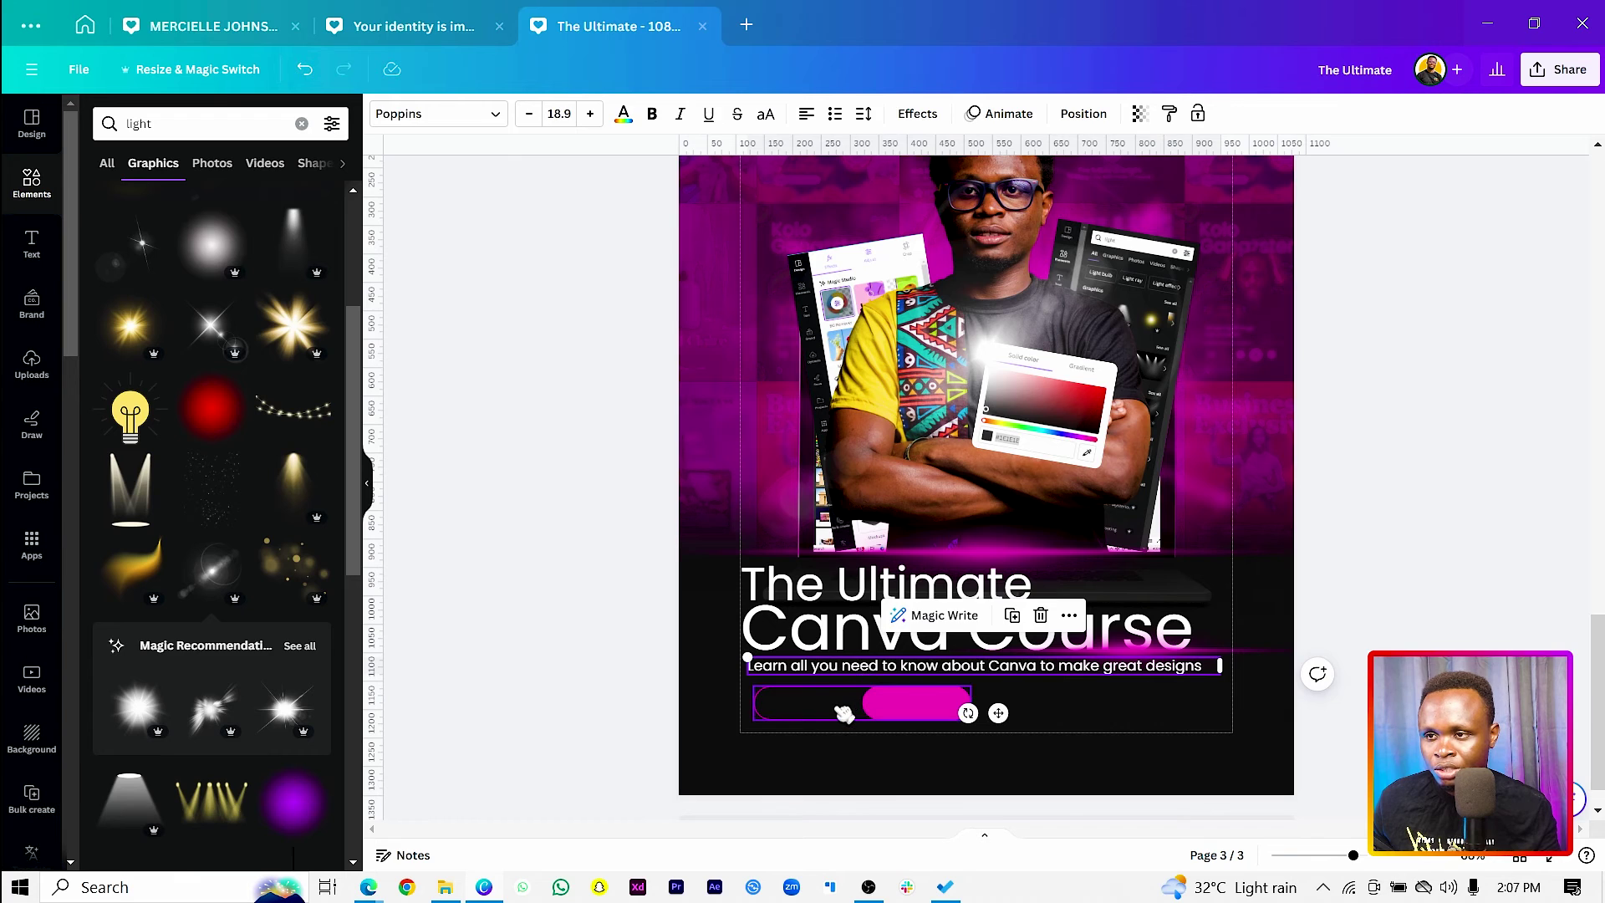
click(914, 703)
drag(914, 703, 878, 698)
click(886, 668)
double_click(878, 699)
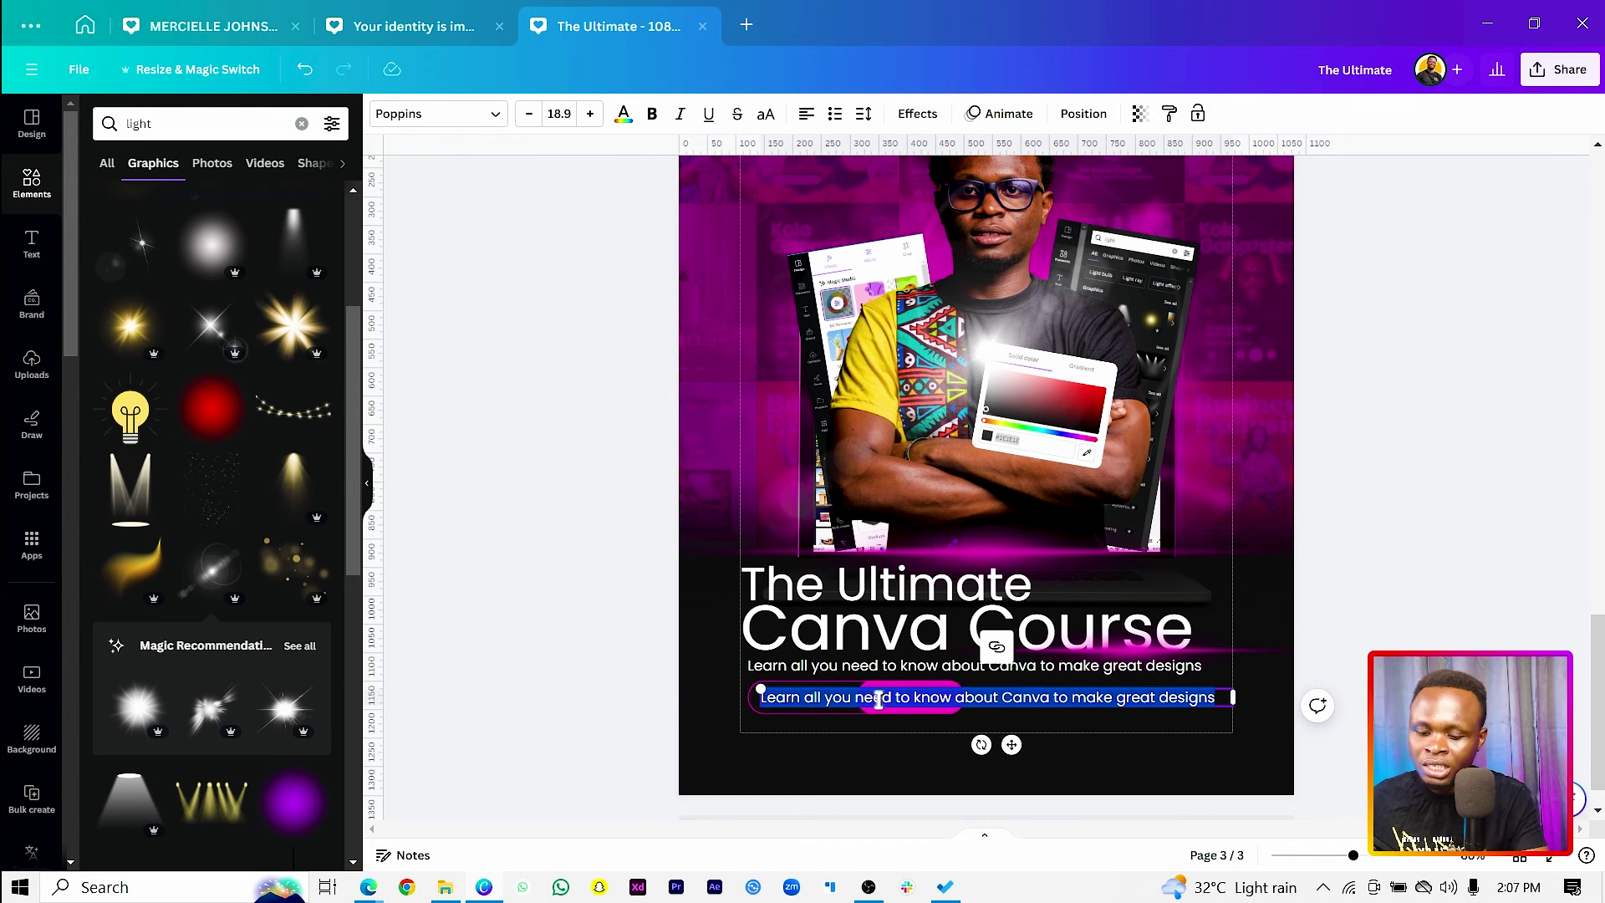
text(Join the waiting list)
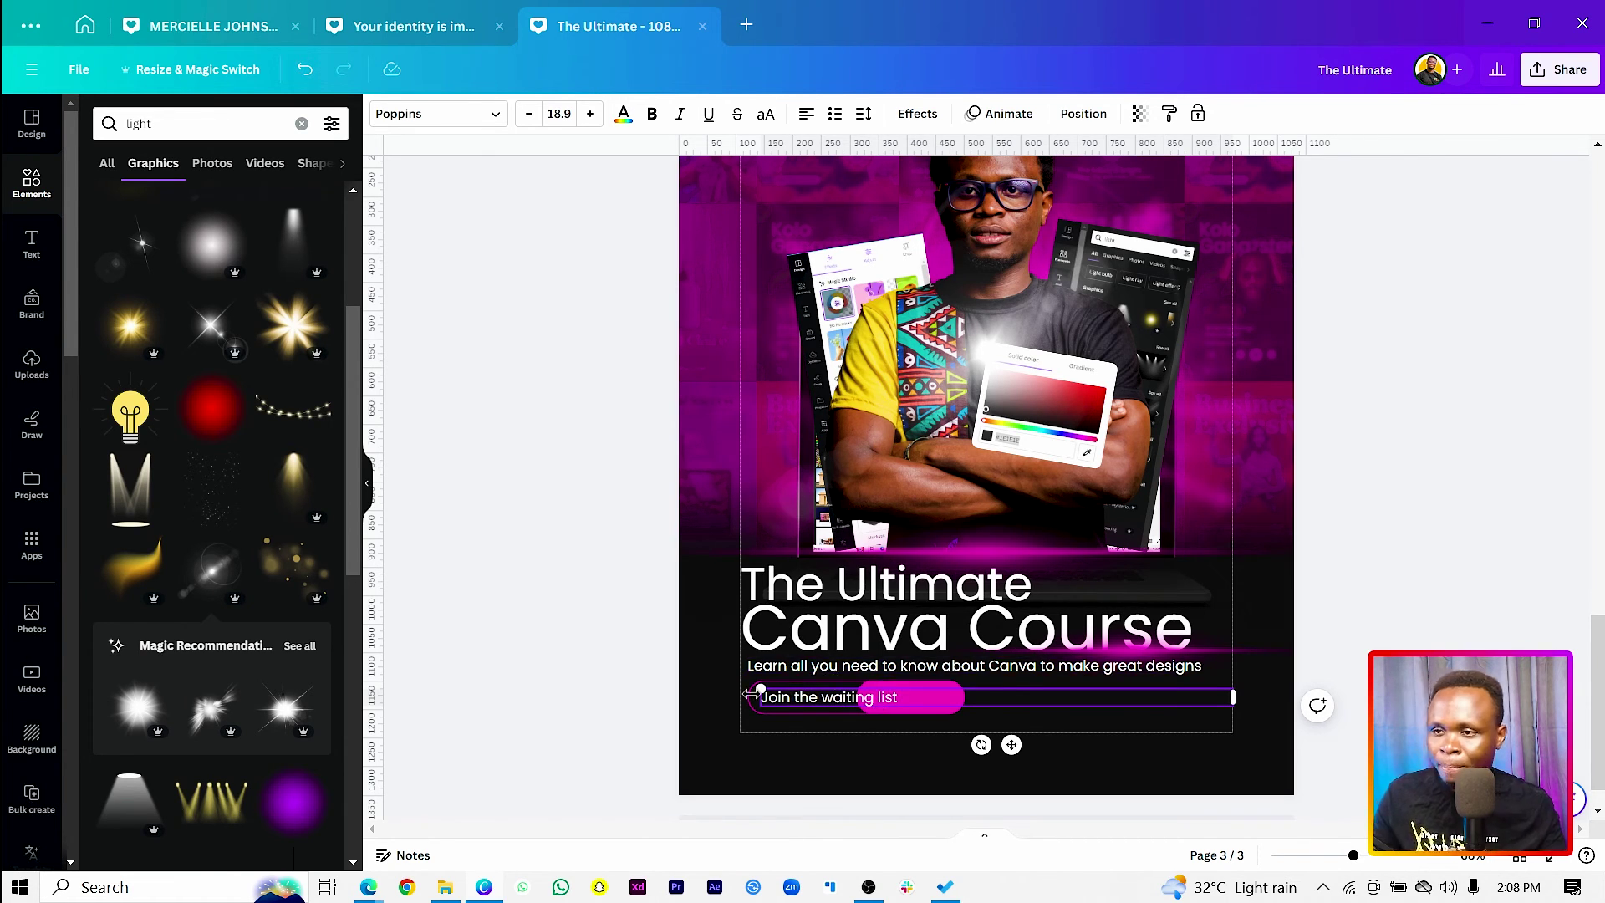
scroll(769, 693, up, 5)
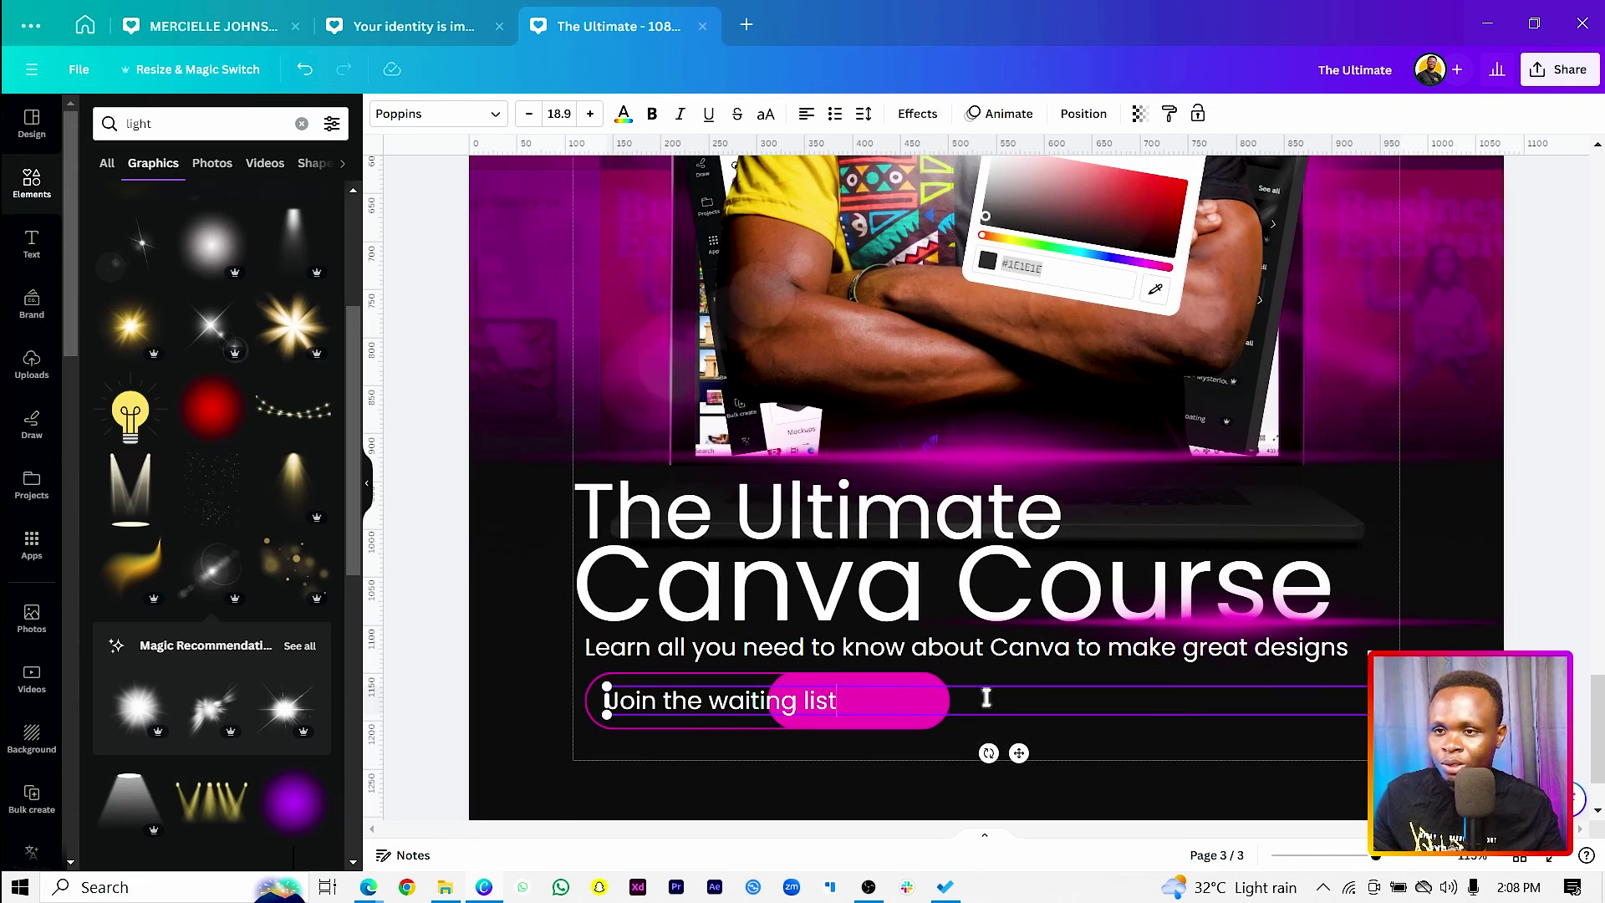
drag(1362, 705, 867, 706)
Step: Scale the outlined and magenta bars down together and reposition "Join the waiting list" inside them
scroll(827, 732, up, 4)
click(667, 714)
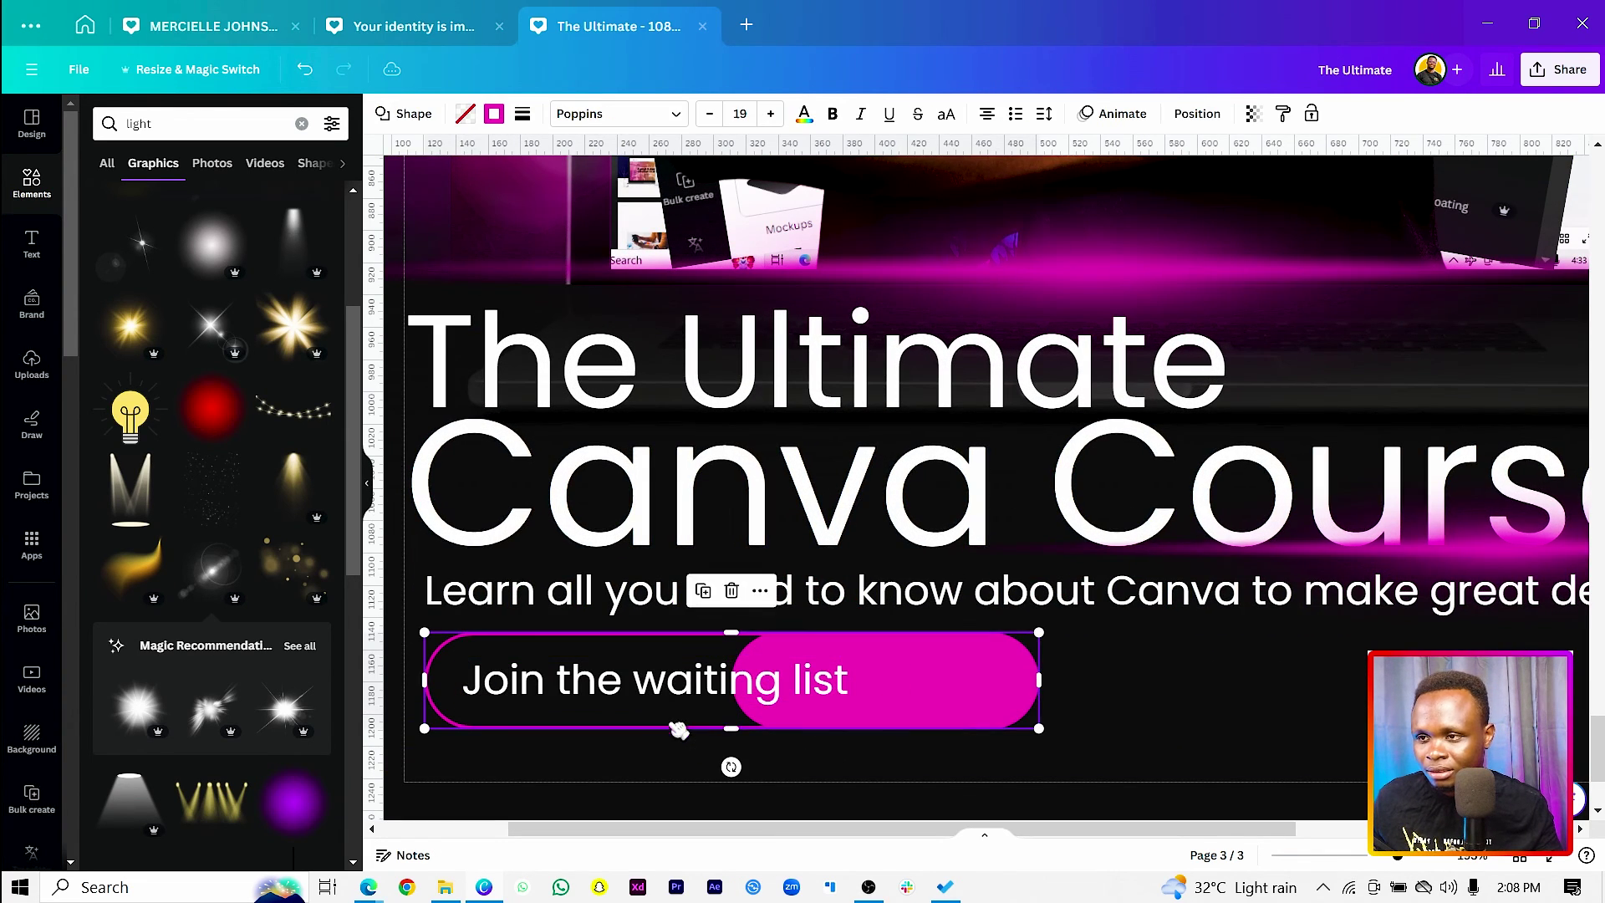
drag(1039, 728, 892, 751)
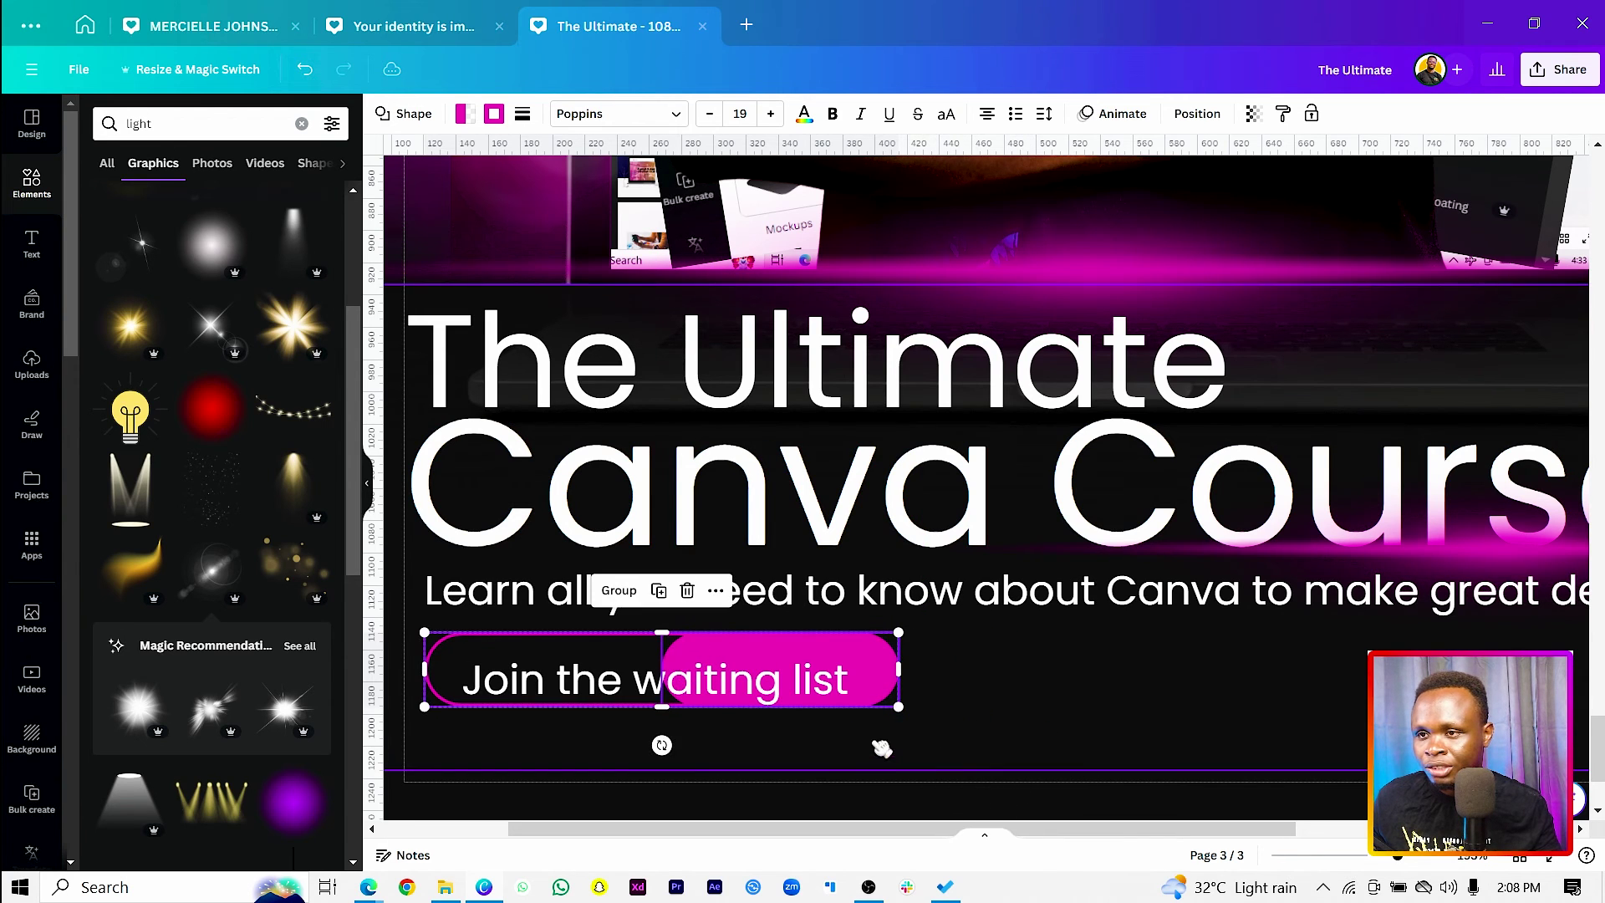
click(798, 684)
drag(798, 684, 779, 673)
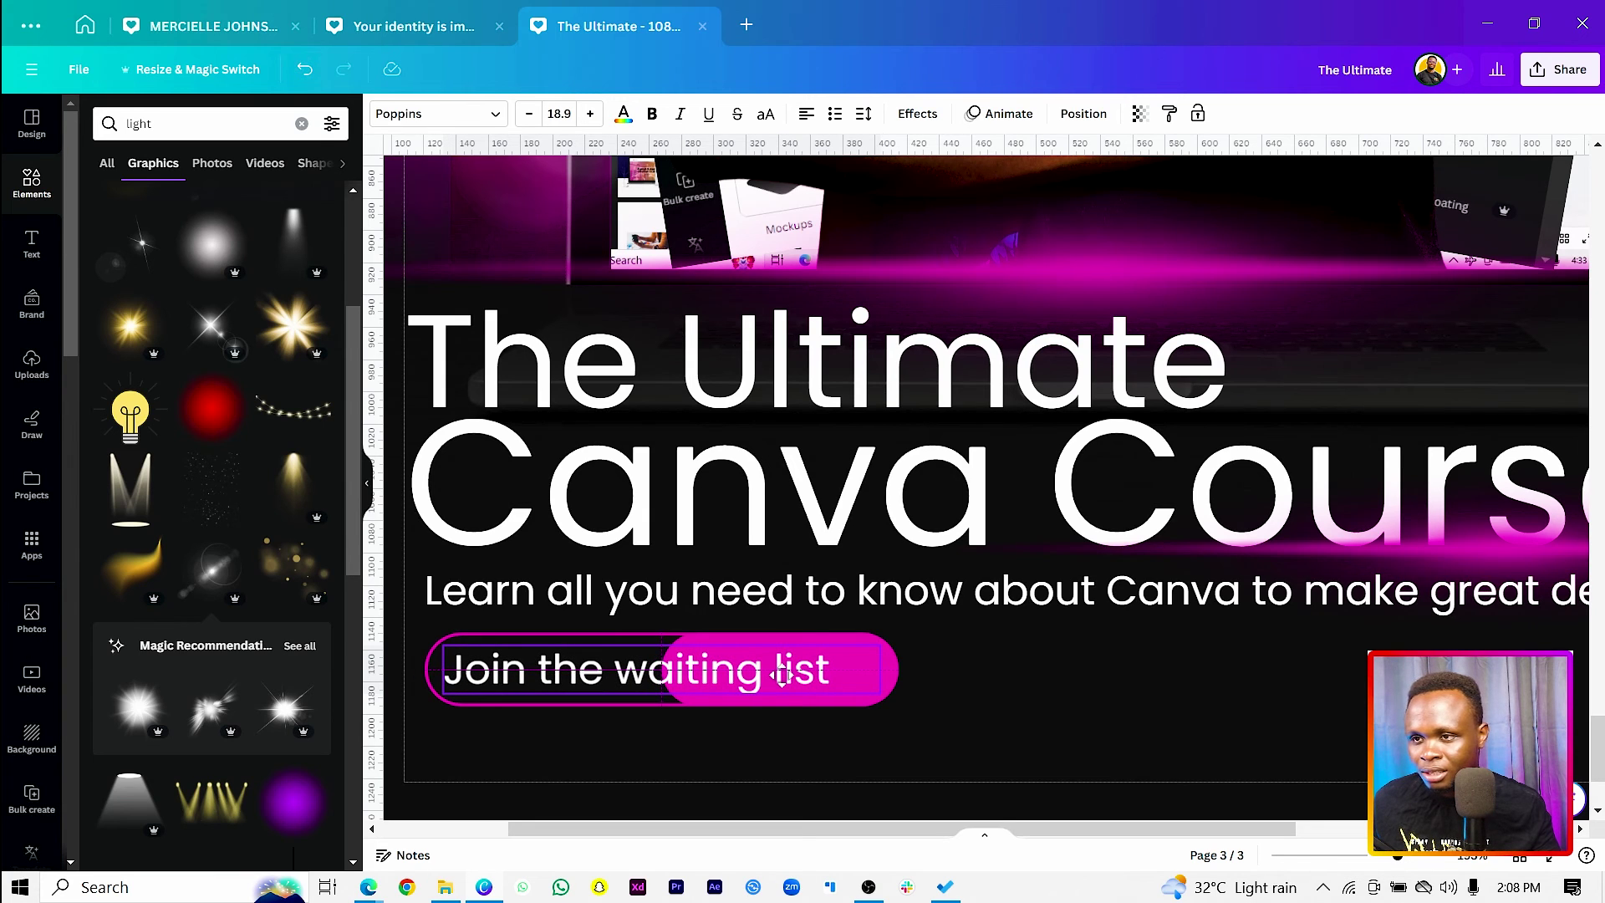
Step: Shorten both bars to end just past the text and extend the magenta one to start before "waiting"
click(892, 671)
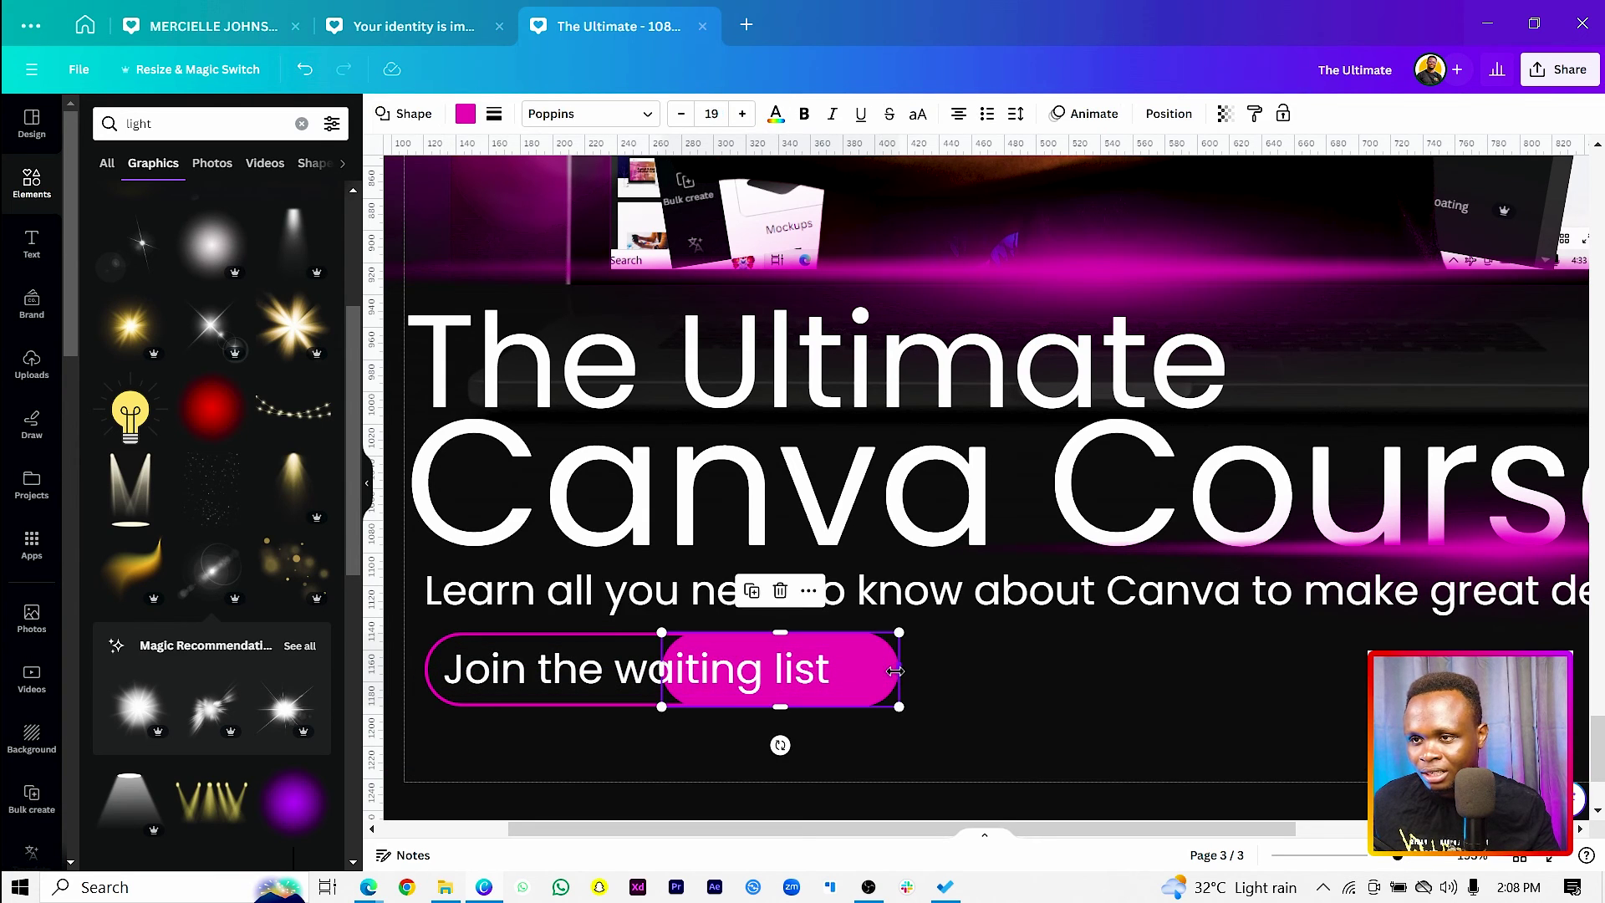
drag(895, 671, 845, 669)
click(874, 671)
click(896, 669)
click(817, 682)
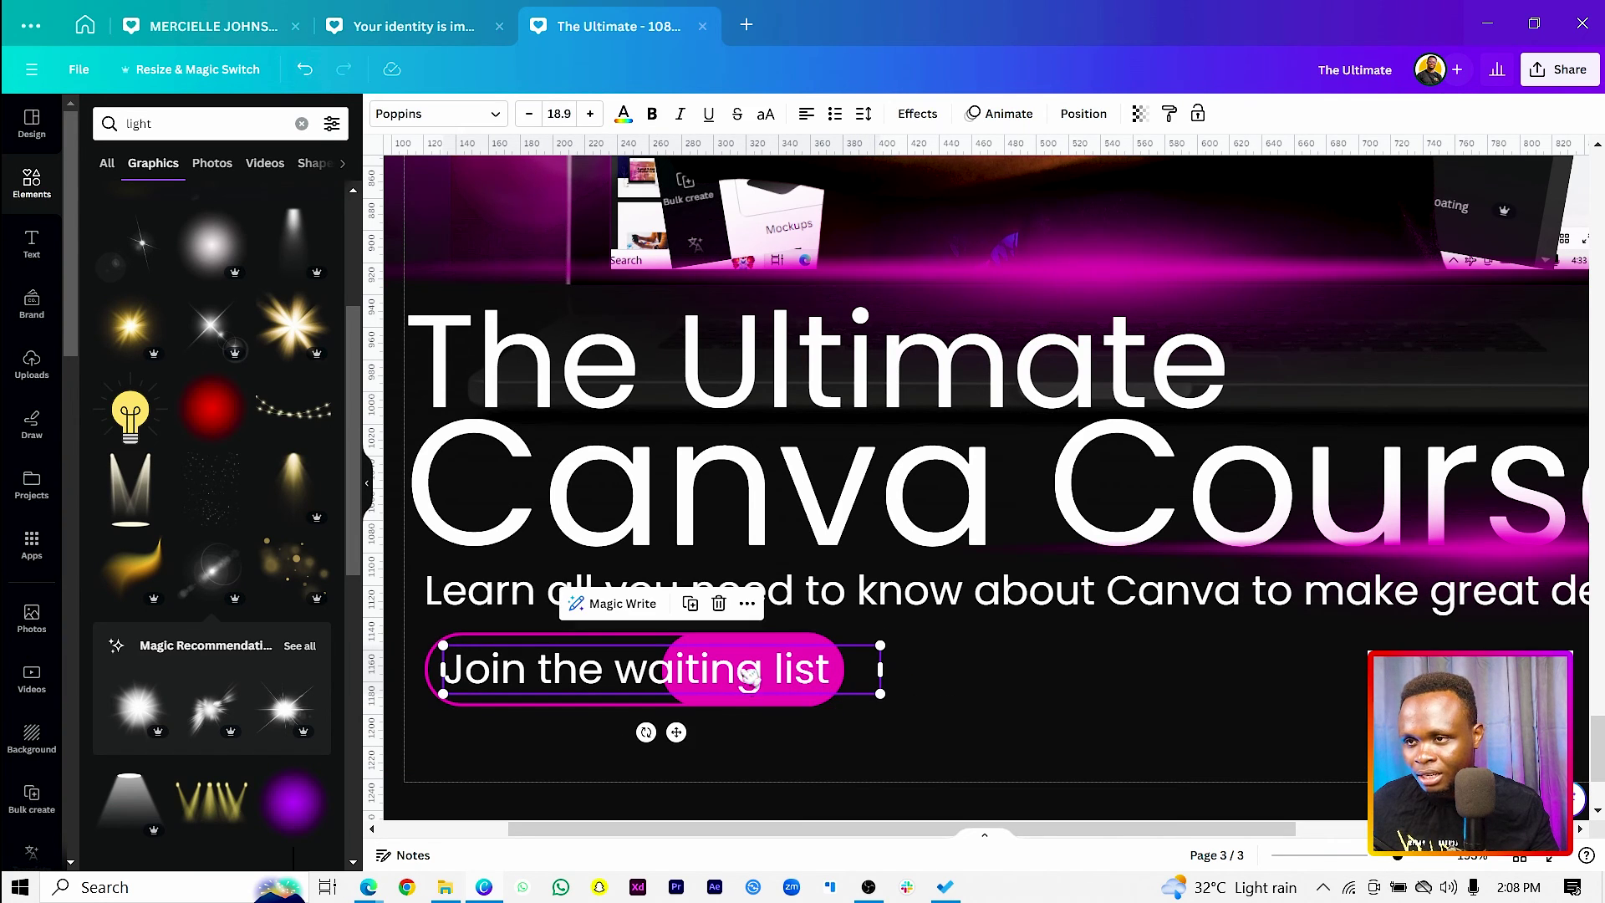
click(775, 640)
drag(663, 670, 603, 677)
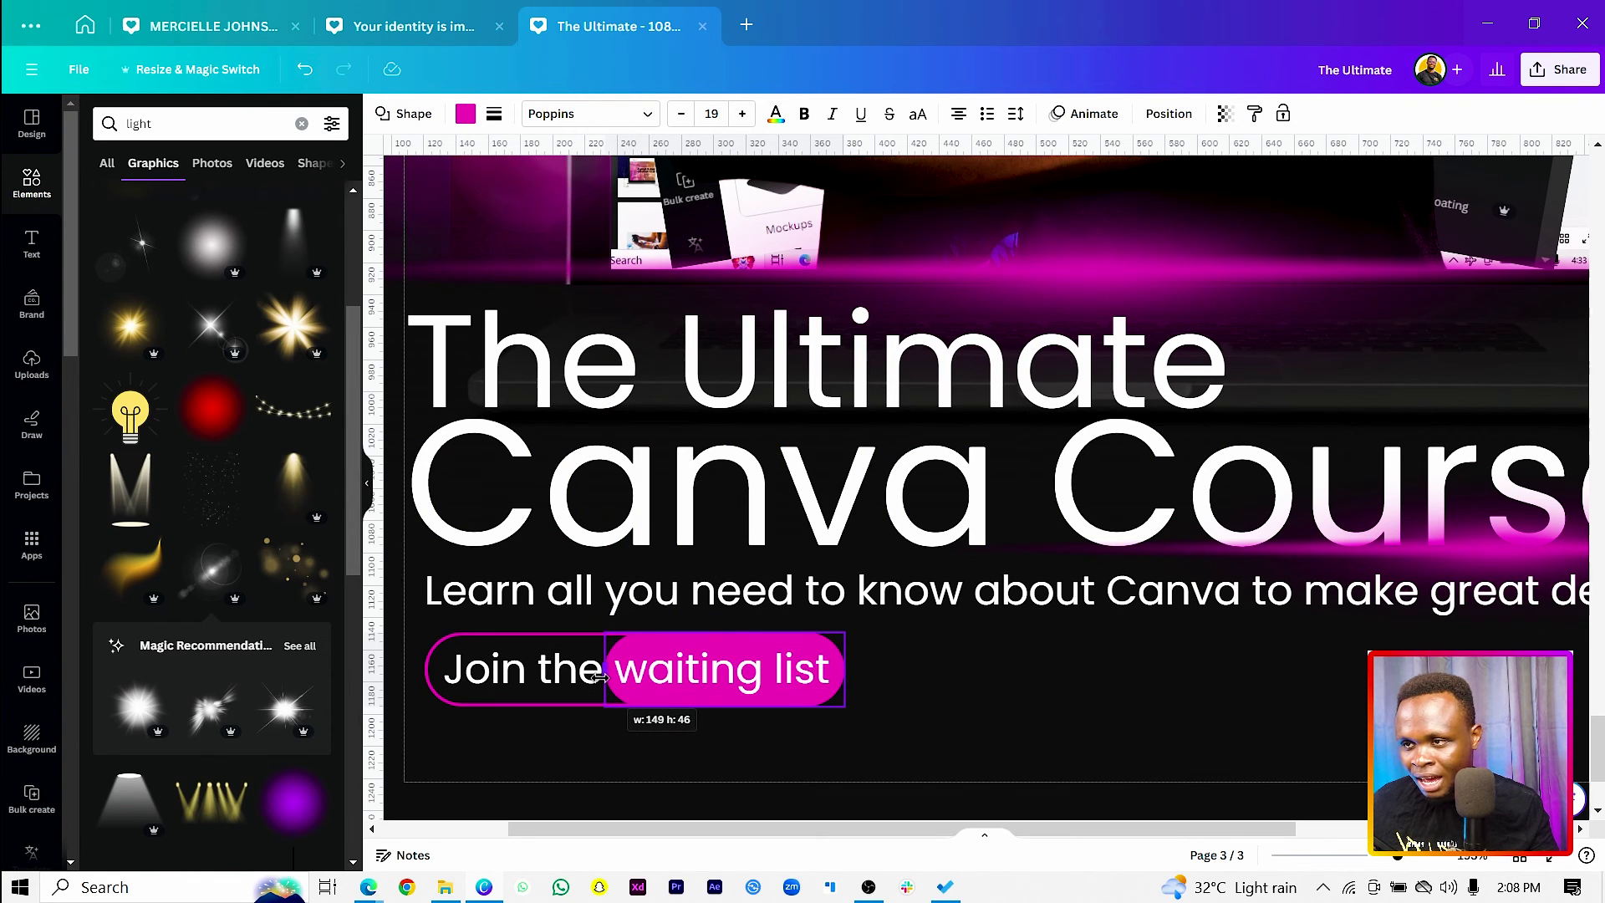
Step: Move the two bars and their "Join the waiting list" text together slightly lower beneath the tagline
scroll(644, 744, down, 3)
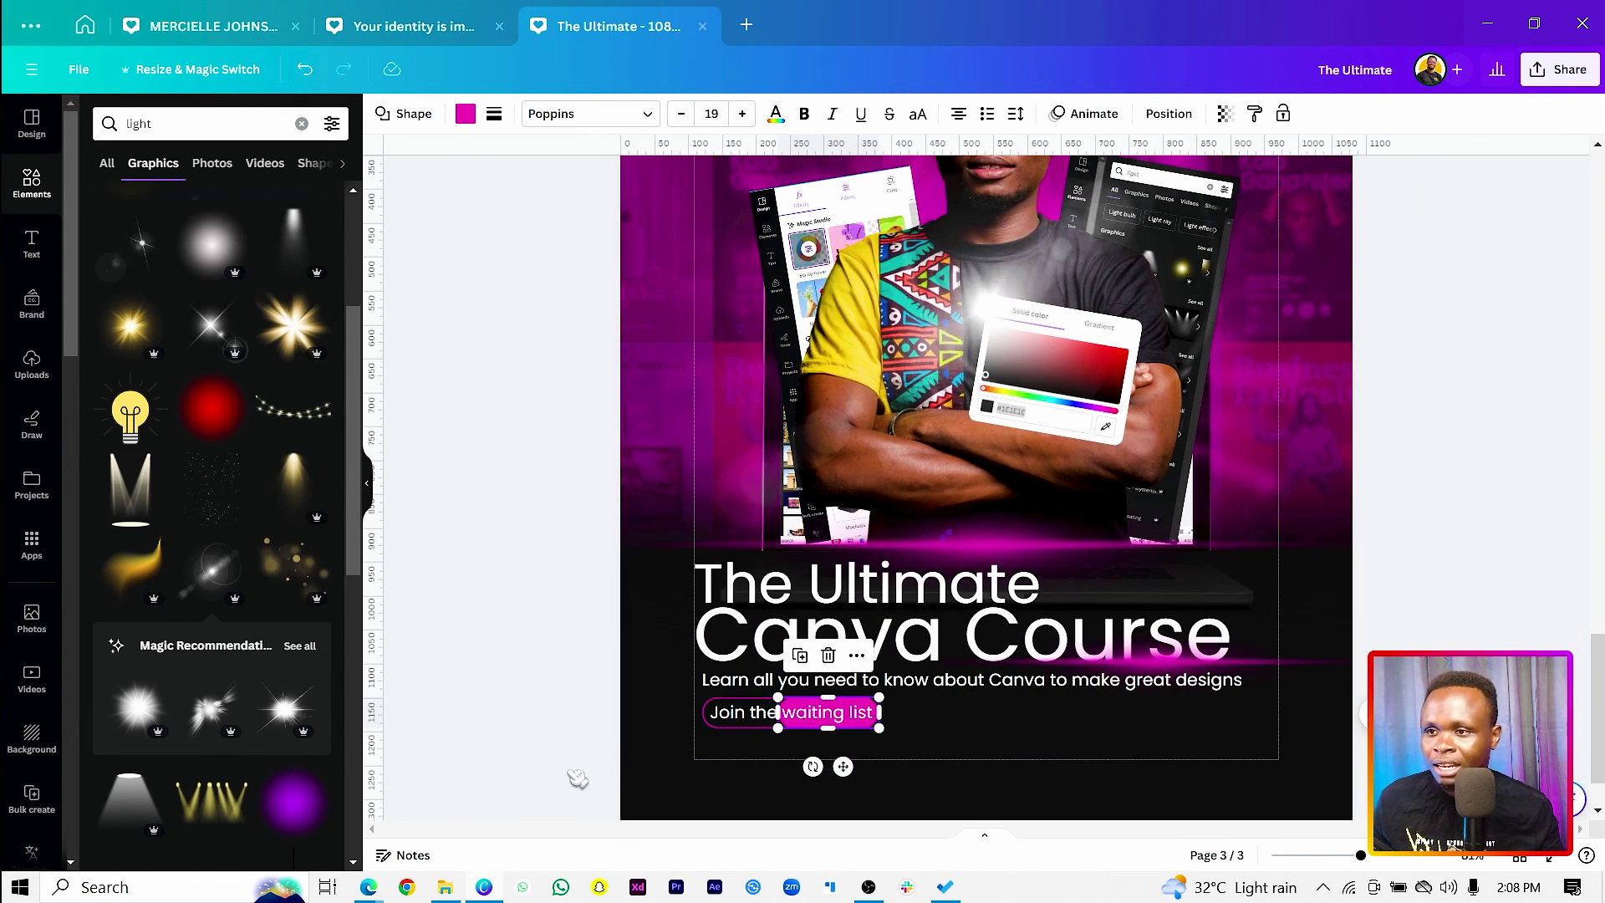
click(598, 777)
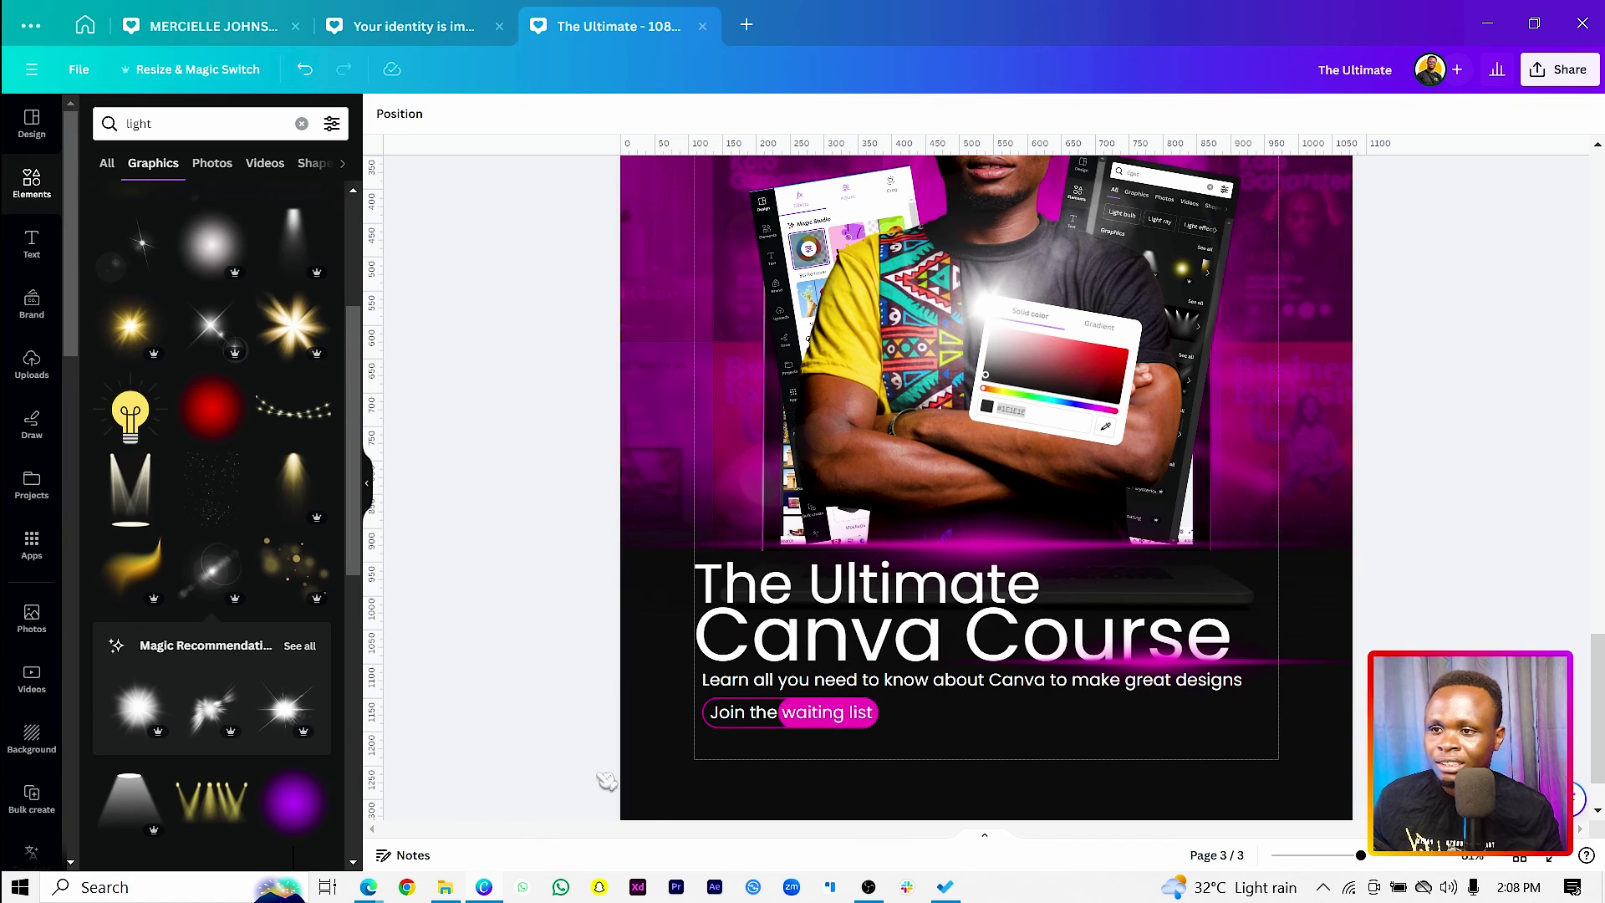
click(746, 715)
drag(756, 721, 830, 726)
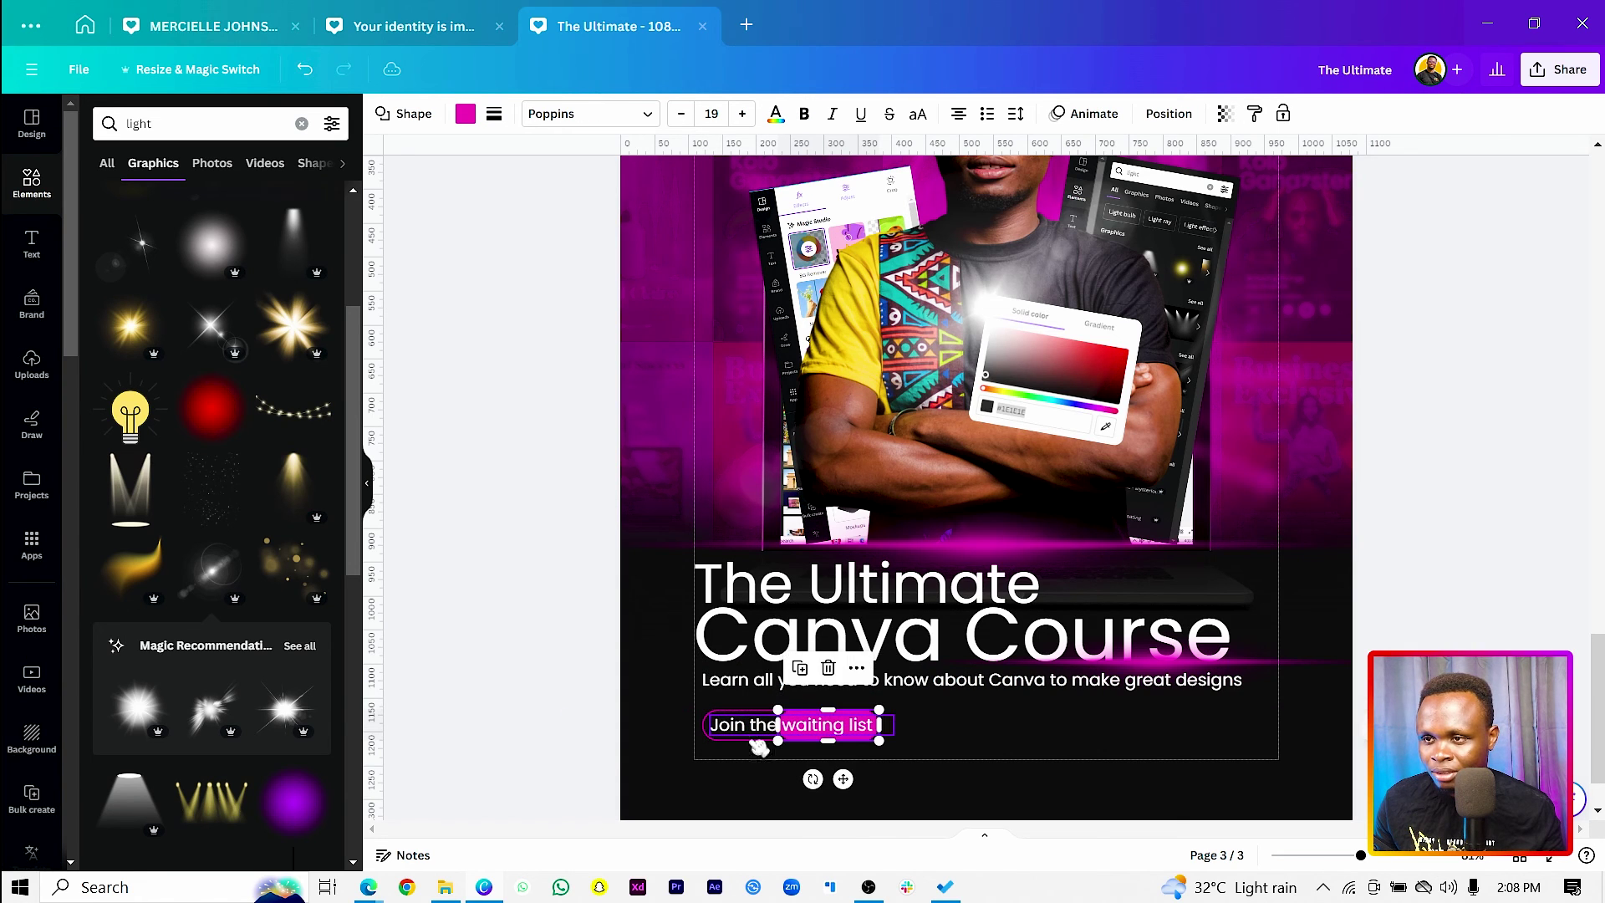
click(489, 724)
Step: Copy the "Canva Course" title to the upper part of the flyer and change its text to "Coming Soon"
drag(815, 662, 813, 326)
double_click(809, 324)
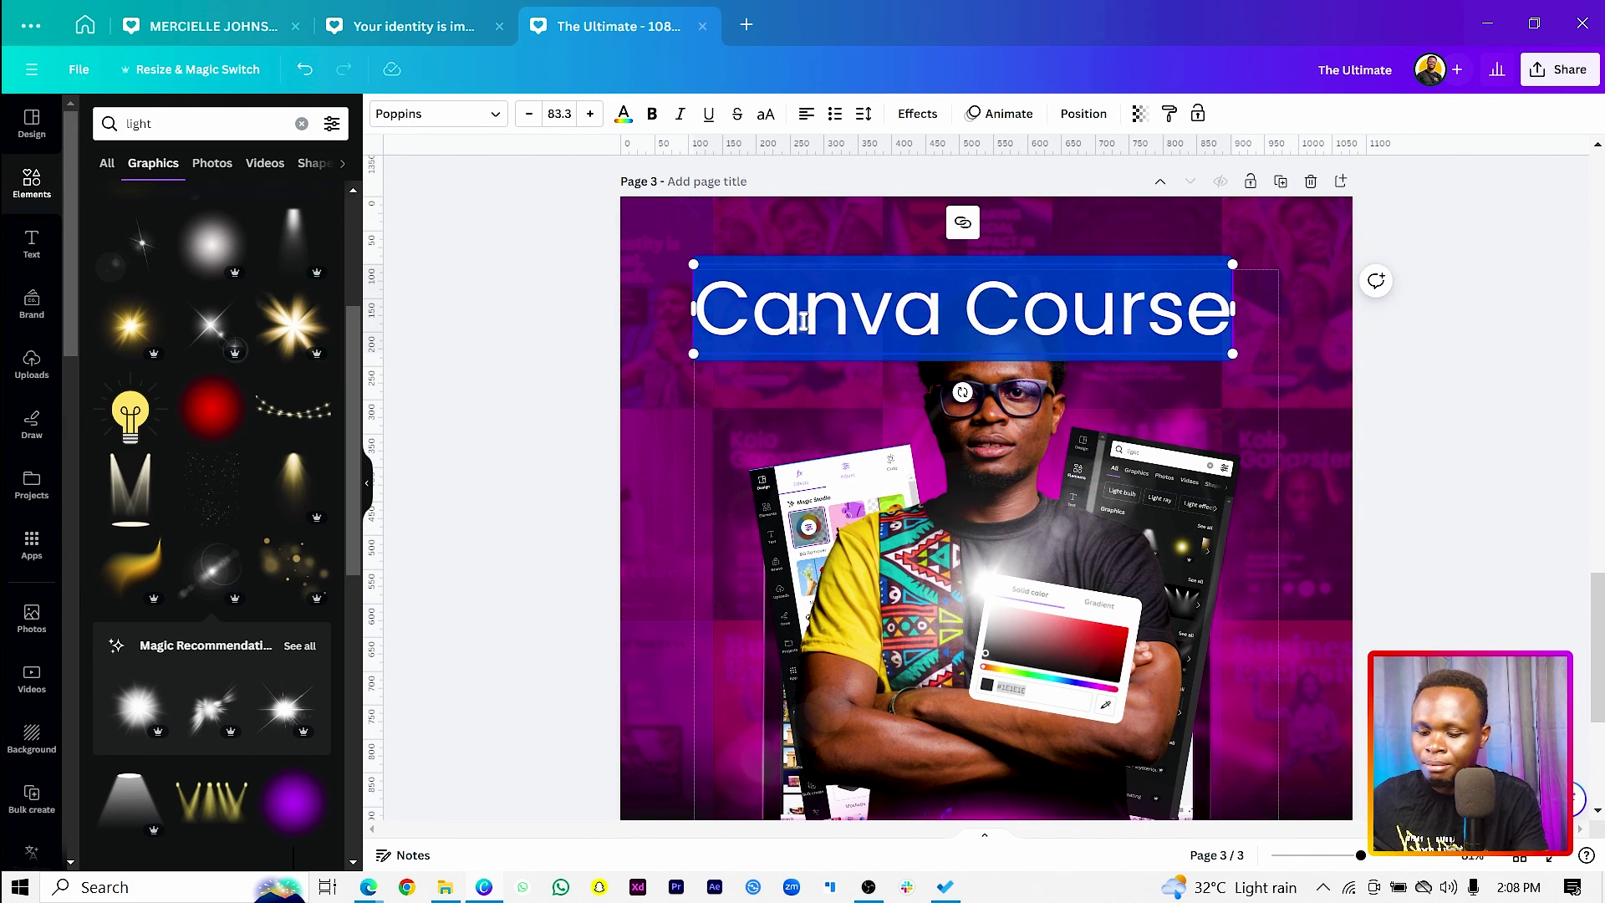
text(con)
key(BackSpace)
key(BackSpace)
key(BackSpace)
key(Caps_Lock)
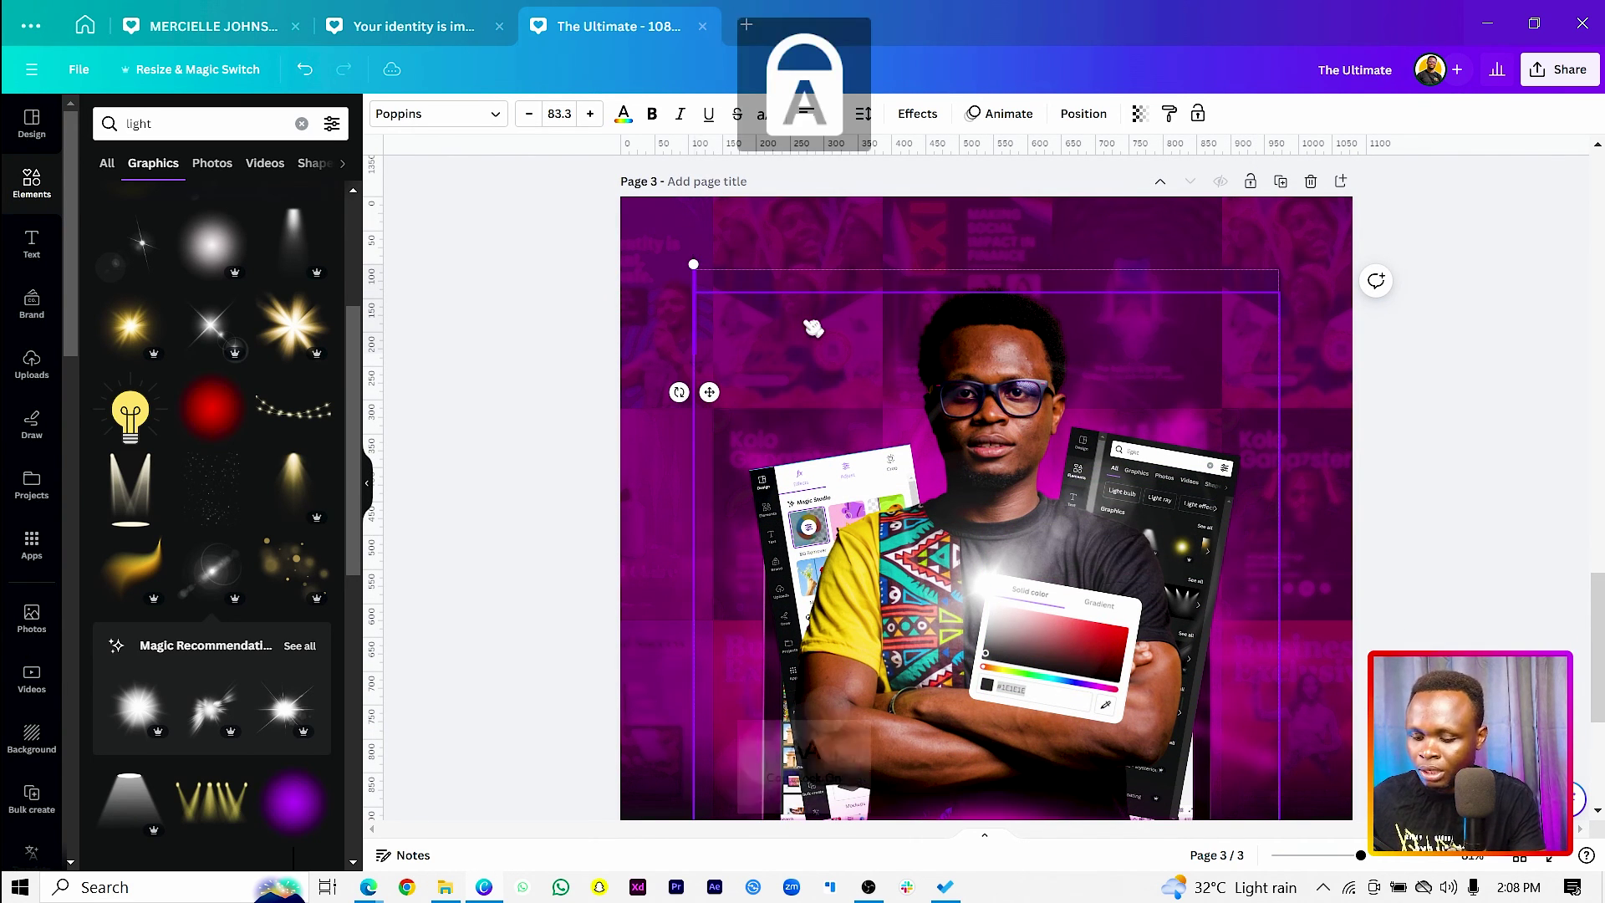
text(C)
key(BackSpace)
key(Caps_Lock)
text(C)
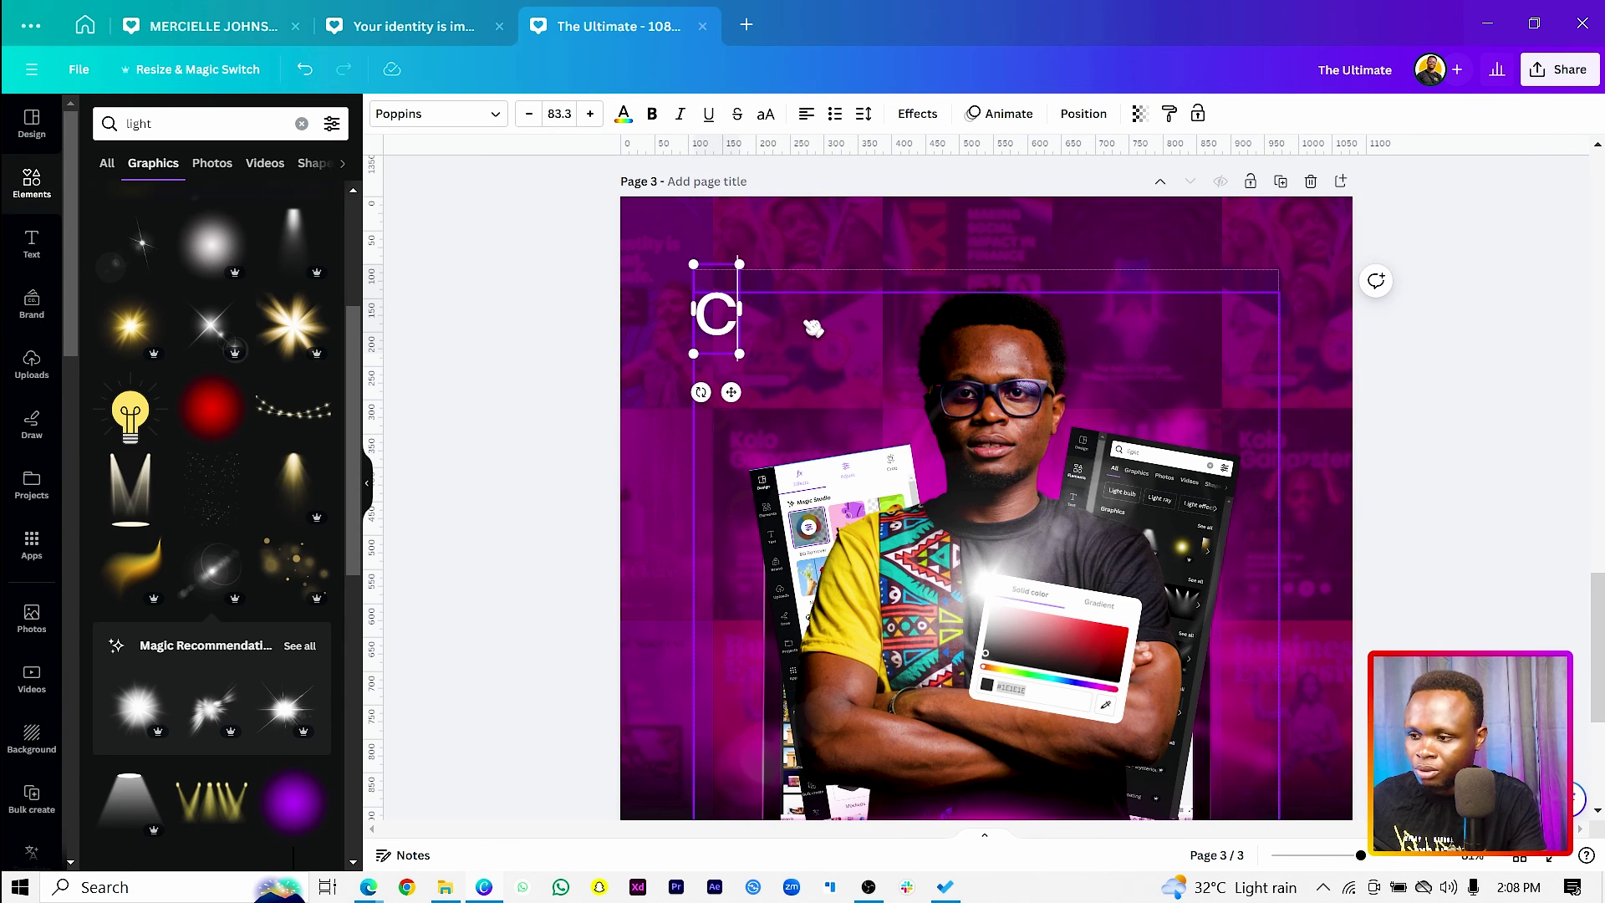
text(oming Soon)
Step: Tighten the line spacing of the "Coming Soon" heading to 0.82
key(ctrl+a)
click(864, 114)
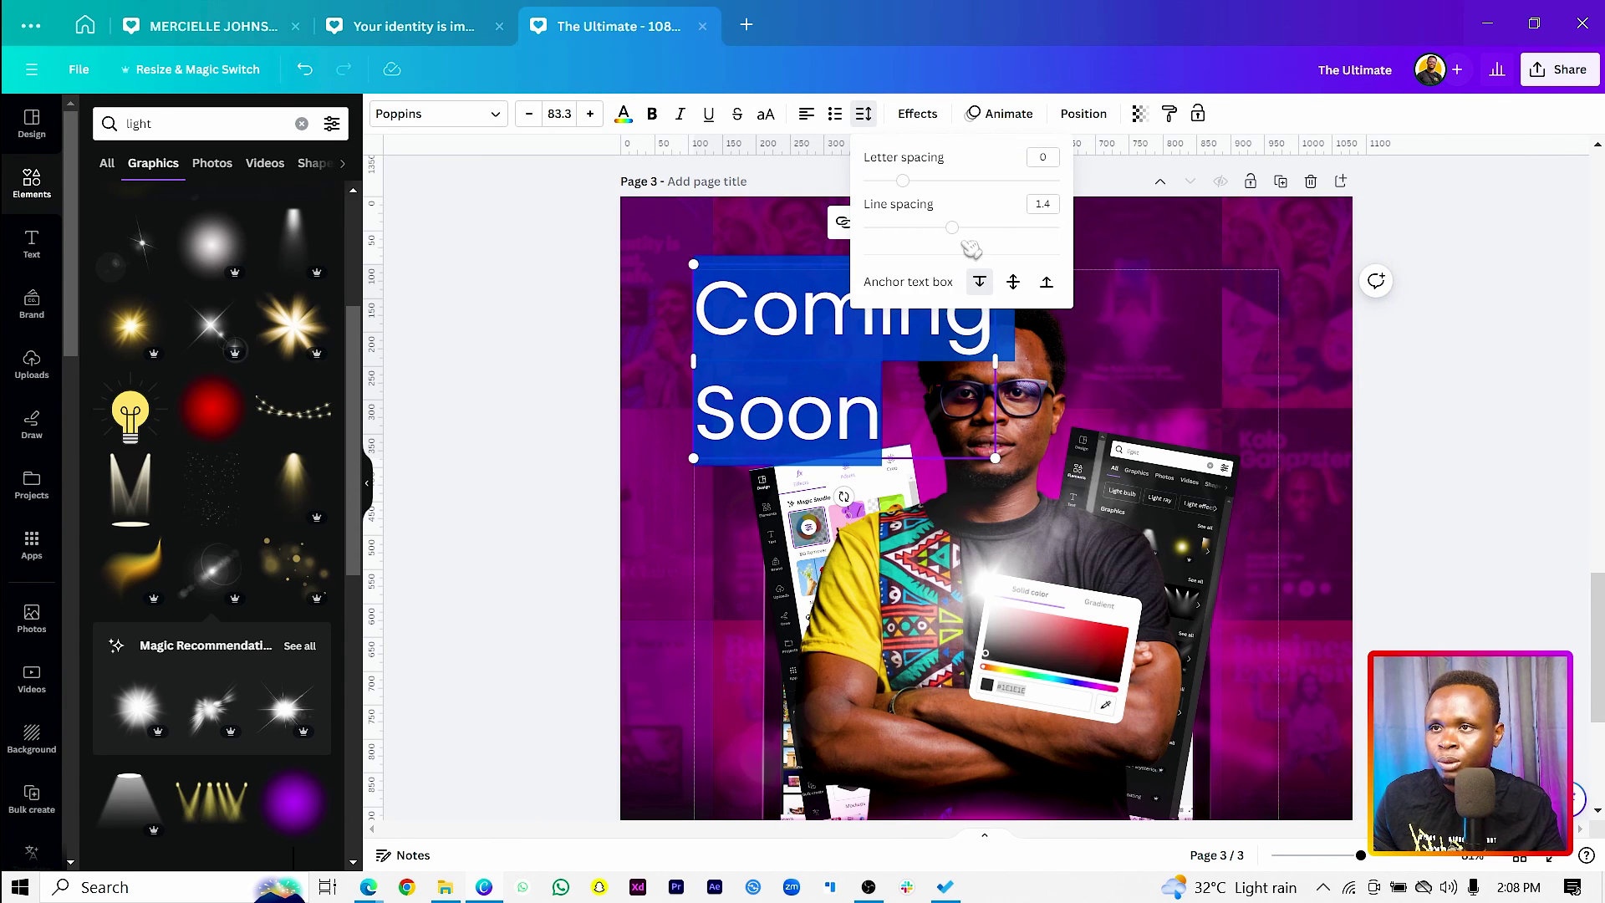
drag(965, 229, 915, 229)
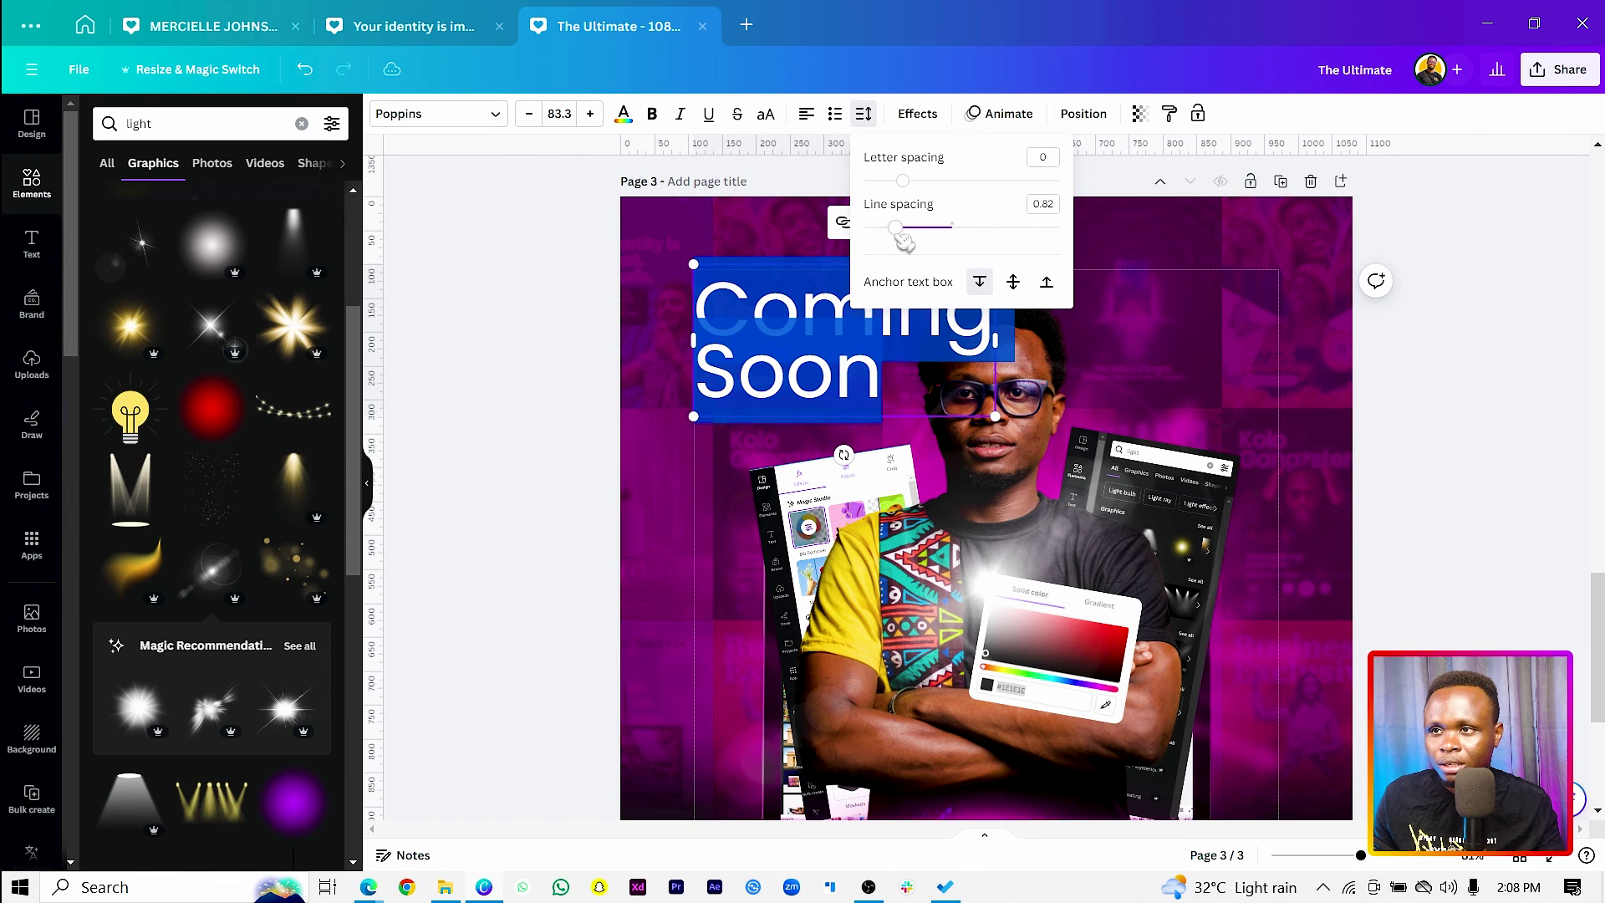
click(590, 325)
Step: Enlarge the "Coming Soon" heading to size 141, move it up, and send it behind the portrait
click(840, 365)
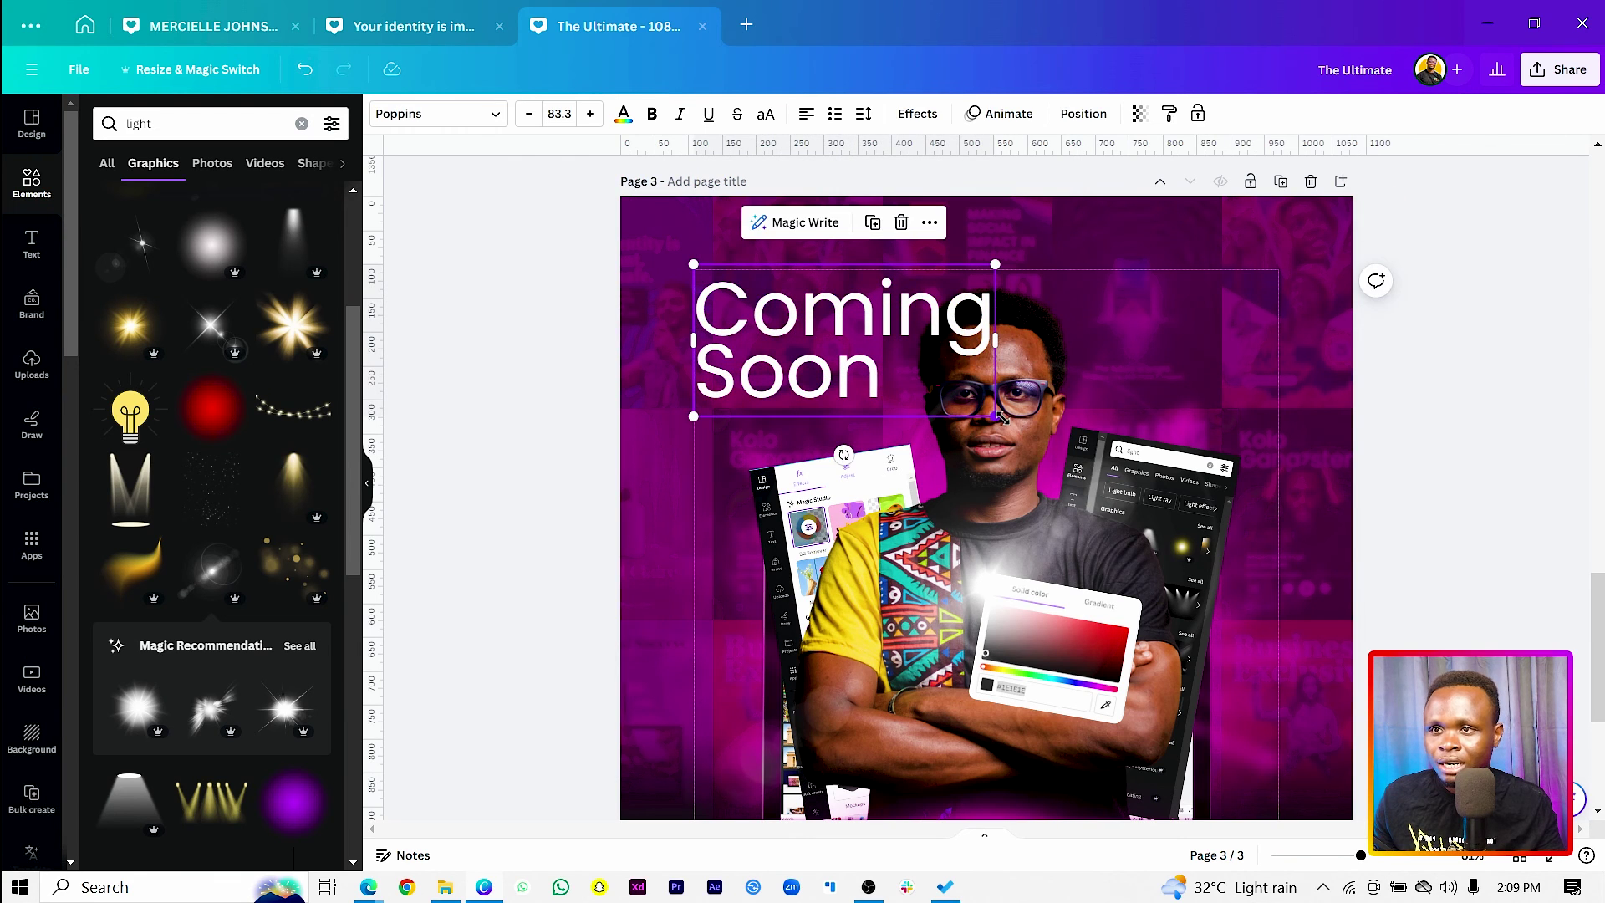
drag(1001, 418, 1237, 473)
click(468, 503)
drag(781, 419, 786, 367)
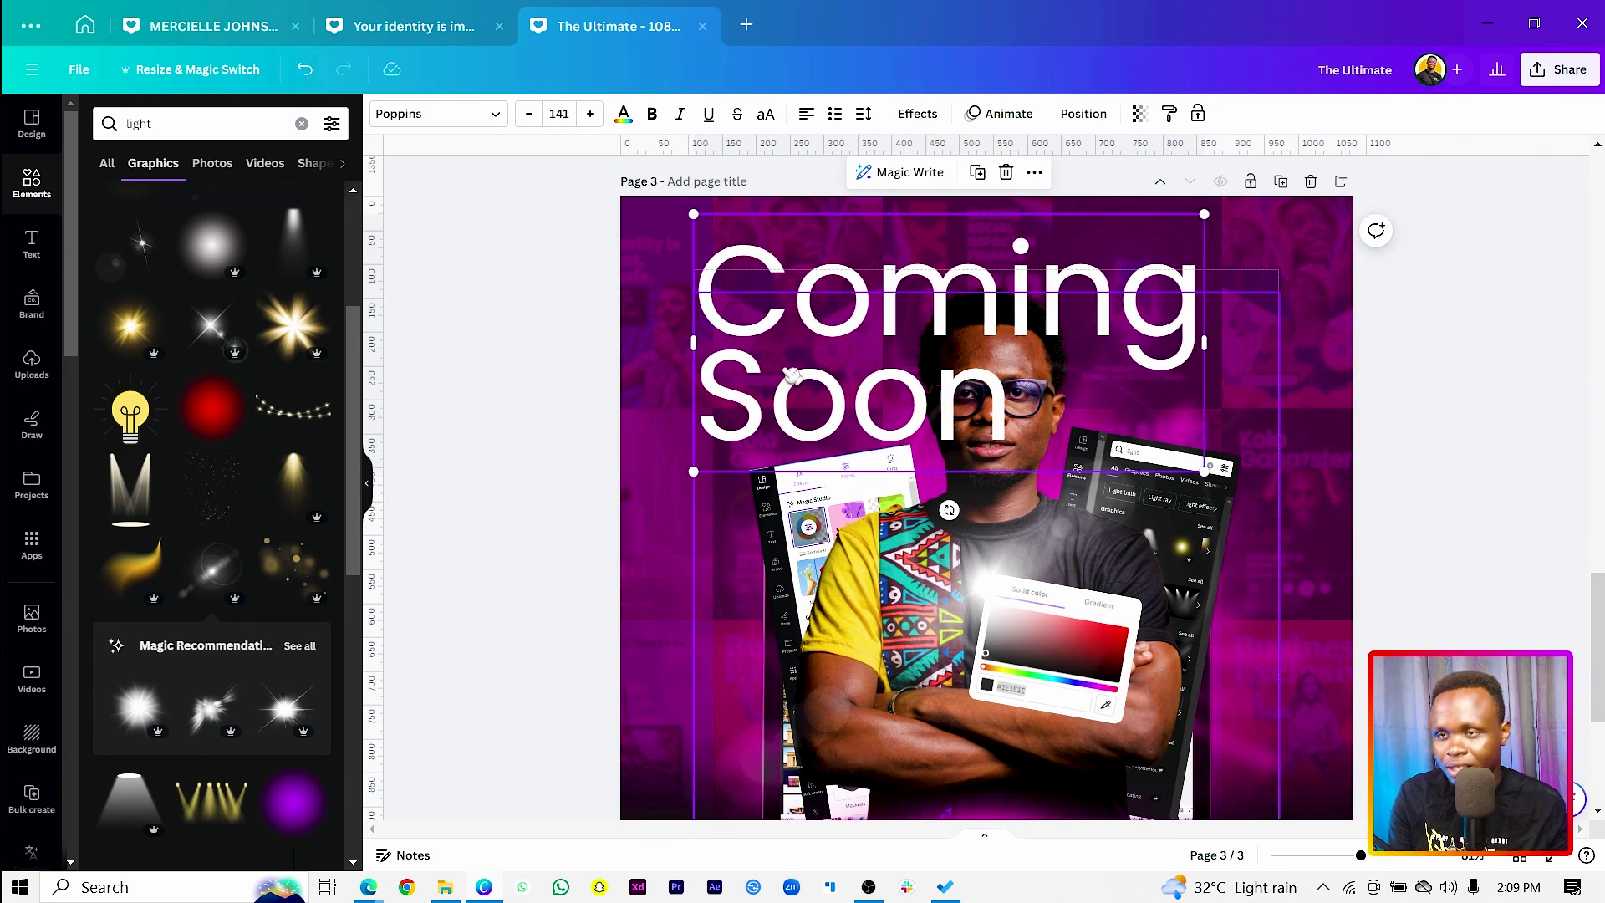
key(ctrl+bracketleft)
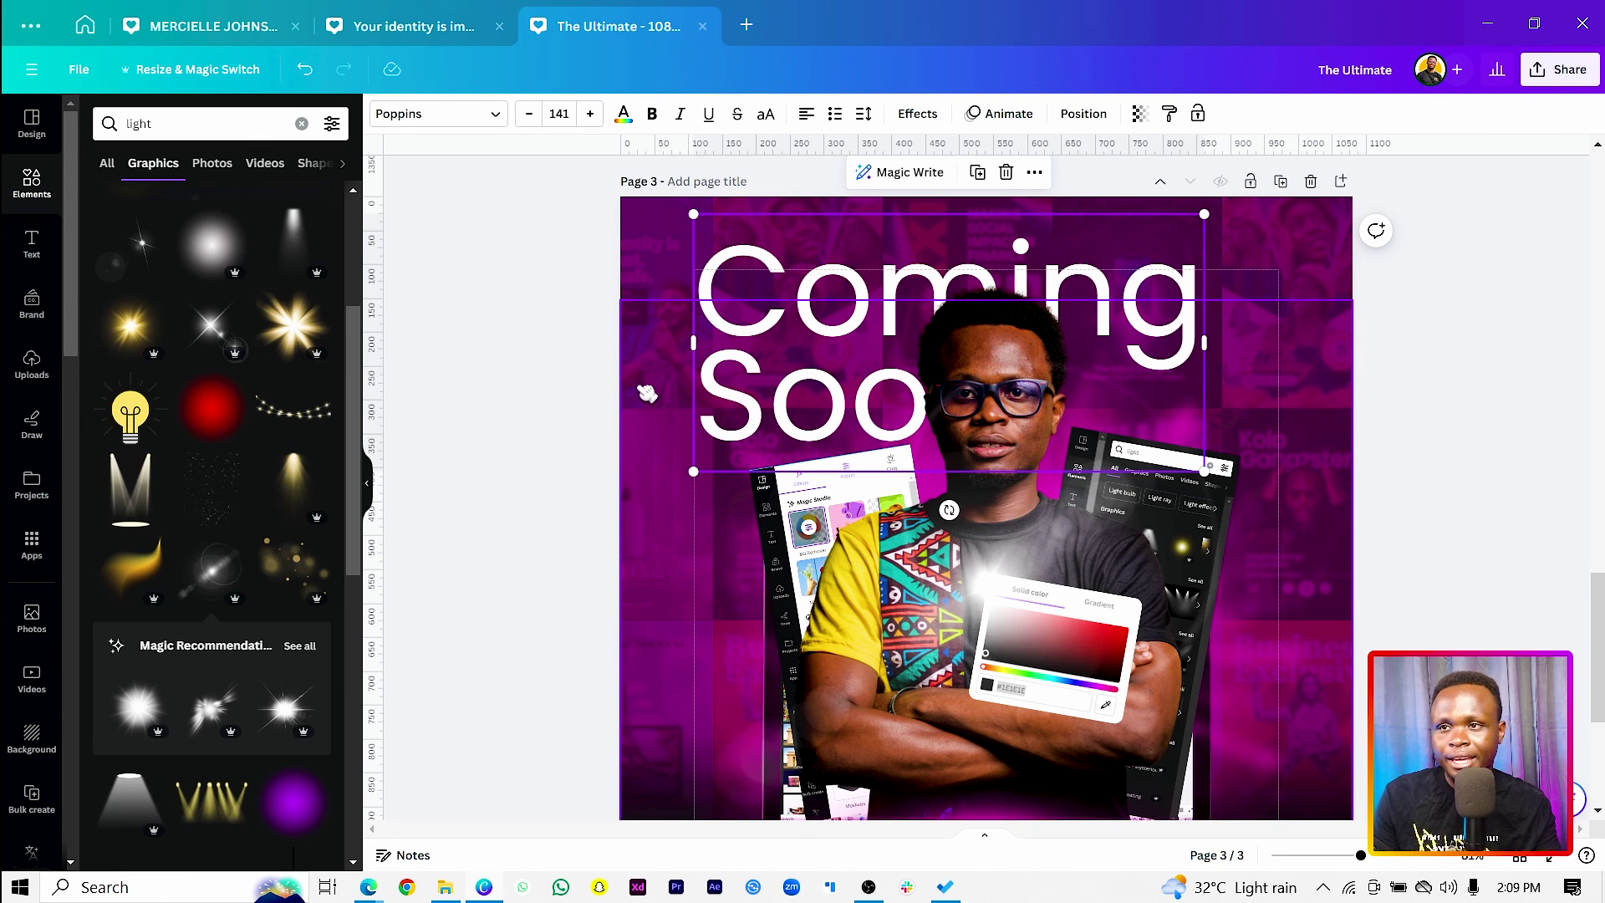
Step: Scale the "Coming Soon" heading down to fit beside and partly behind the man's head, and move it up slightly
drag(1206, 476, 1045, 405)
click(530, 416)
drag(692, 269, 805, 350)
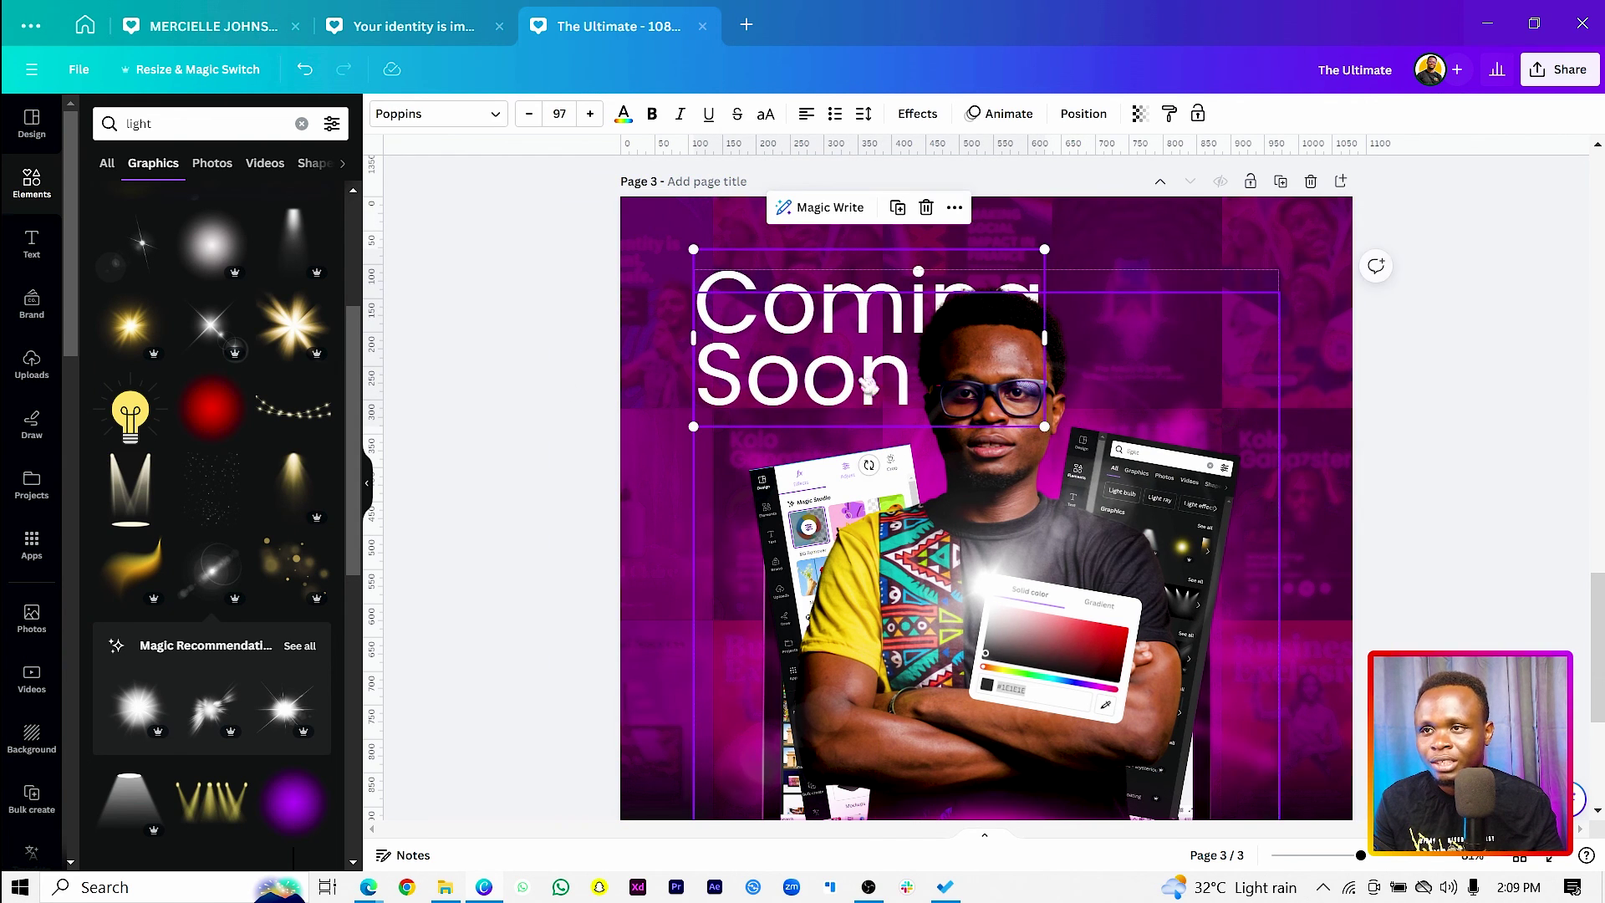
drag(1046, 424, 1091, 447)
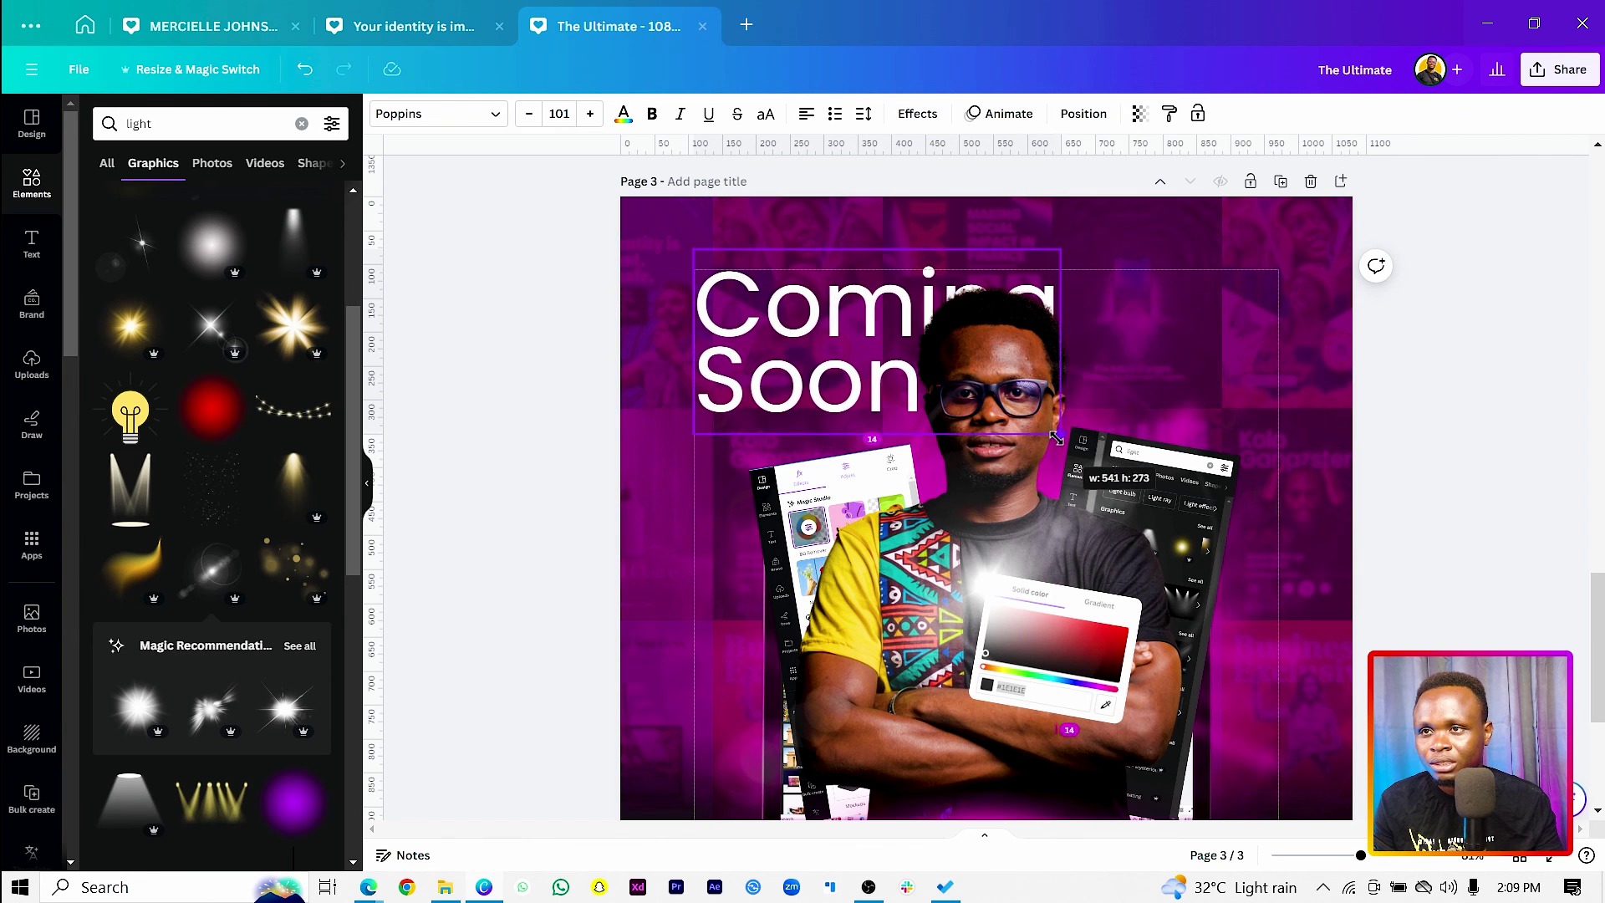
drag(773, 291, 773, 279)
scroll(773, 278, down, 3)
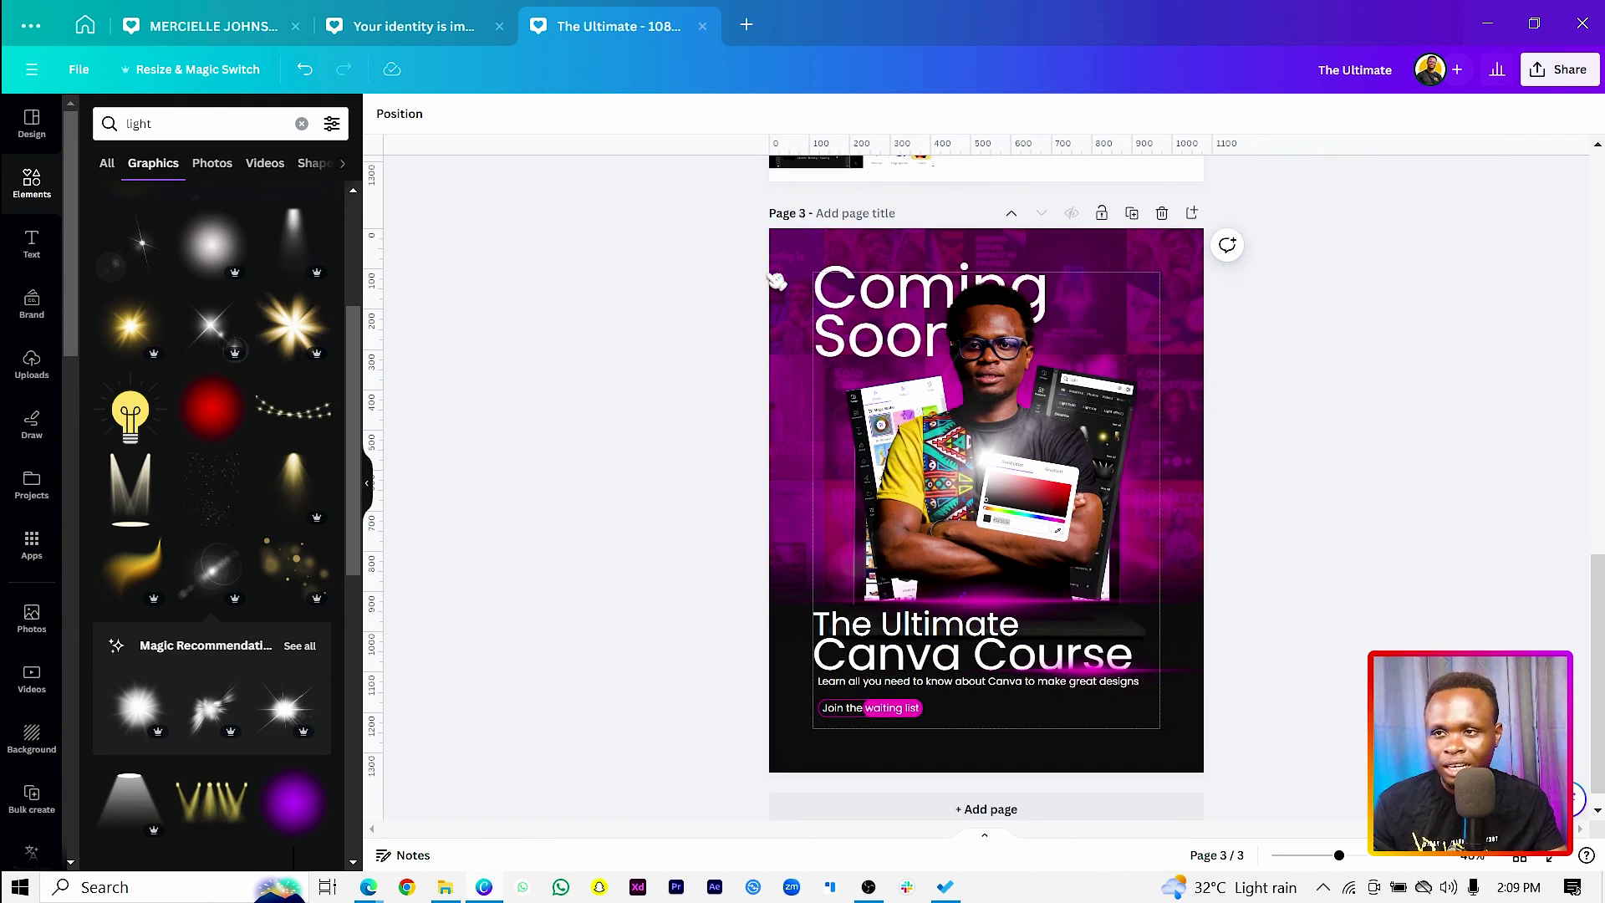